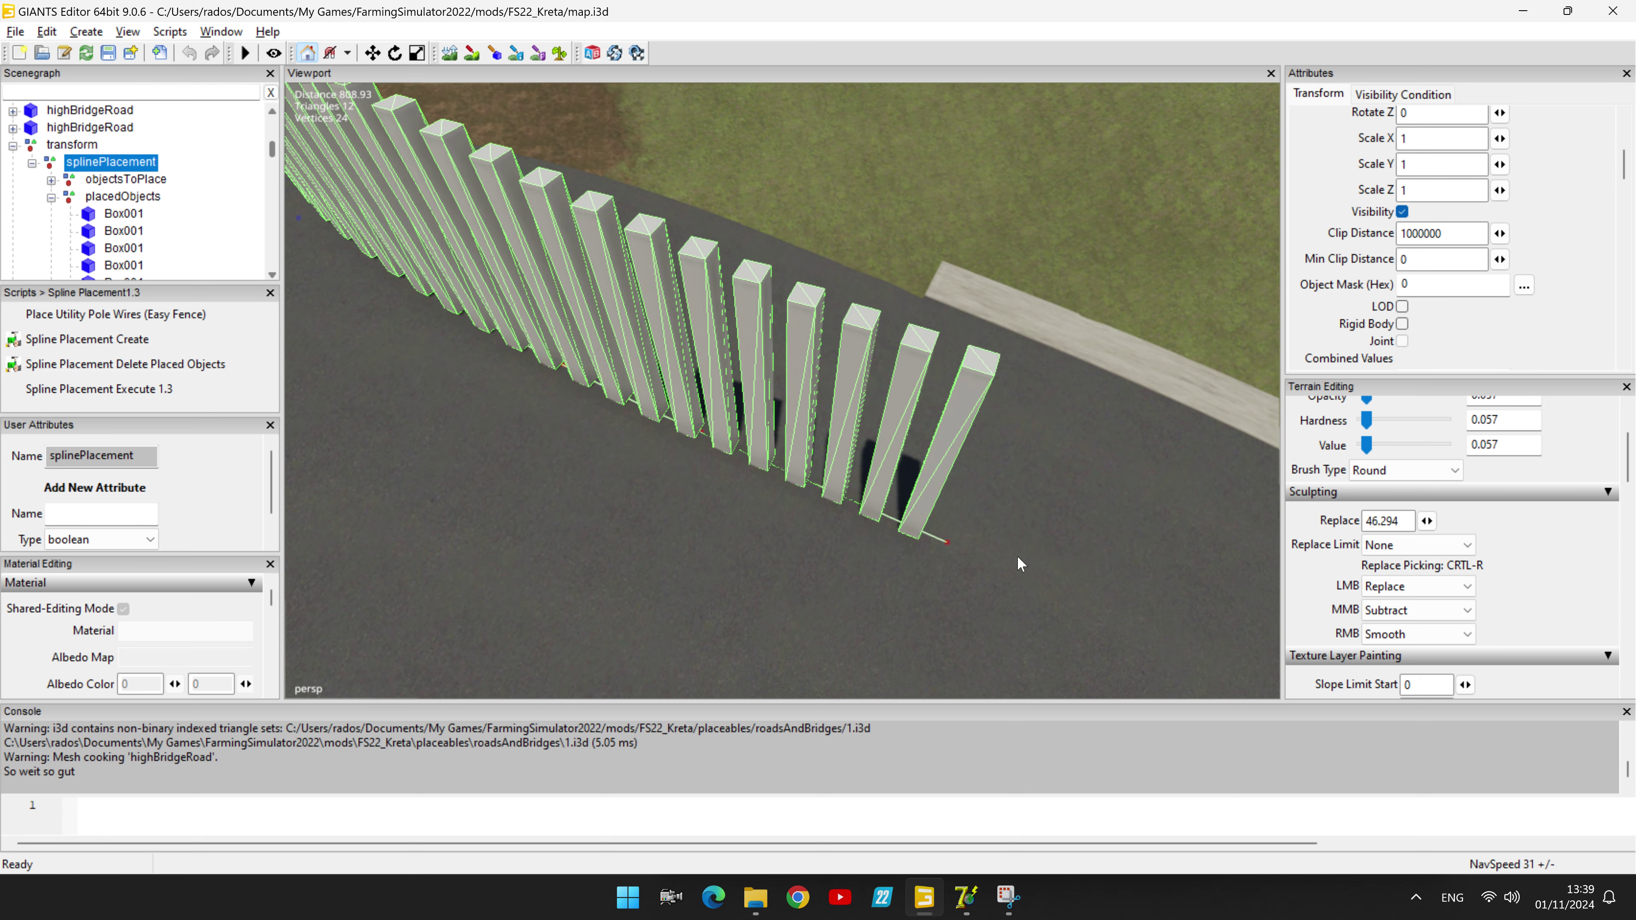
Step: Examine the rotation axes of the last three fence posts at the end of the spline
click(913, 526)
alt+drag(960, 585, 1024, 586)
scroll(1023, 584, up, 5)
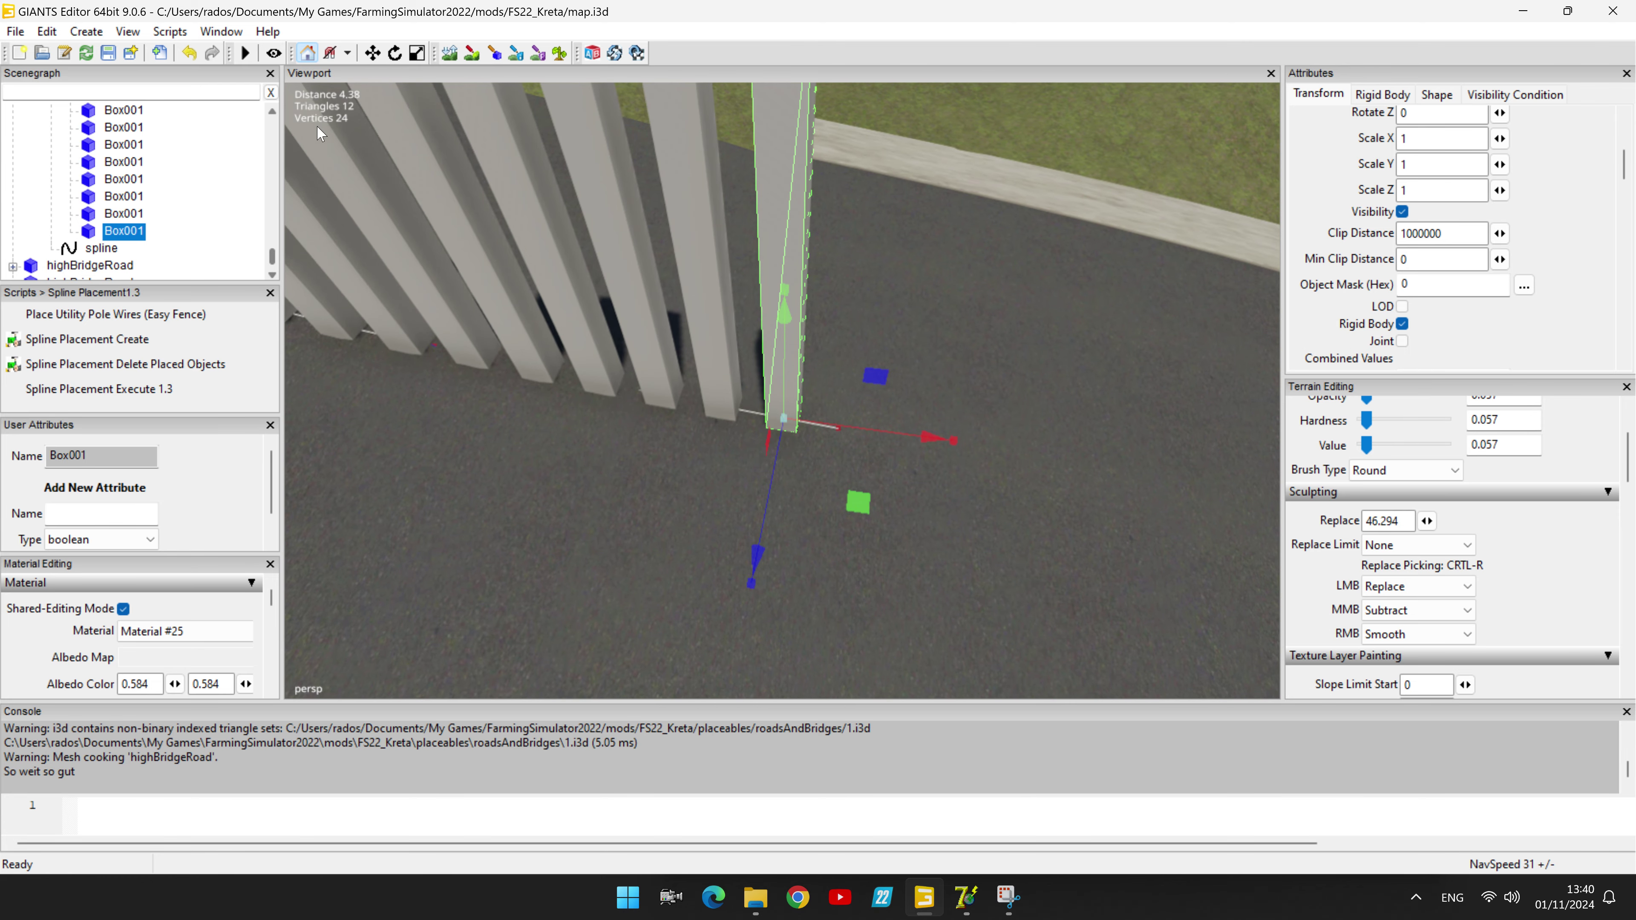
key(e)
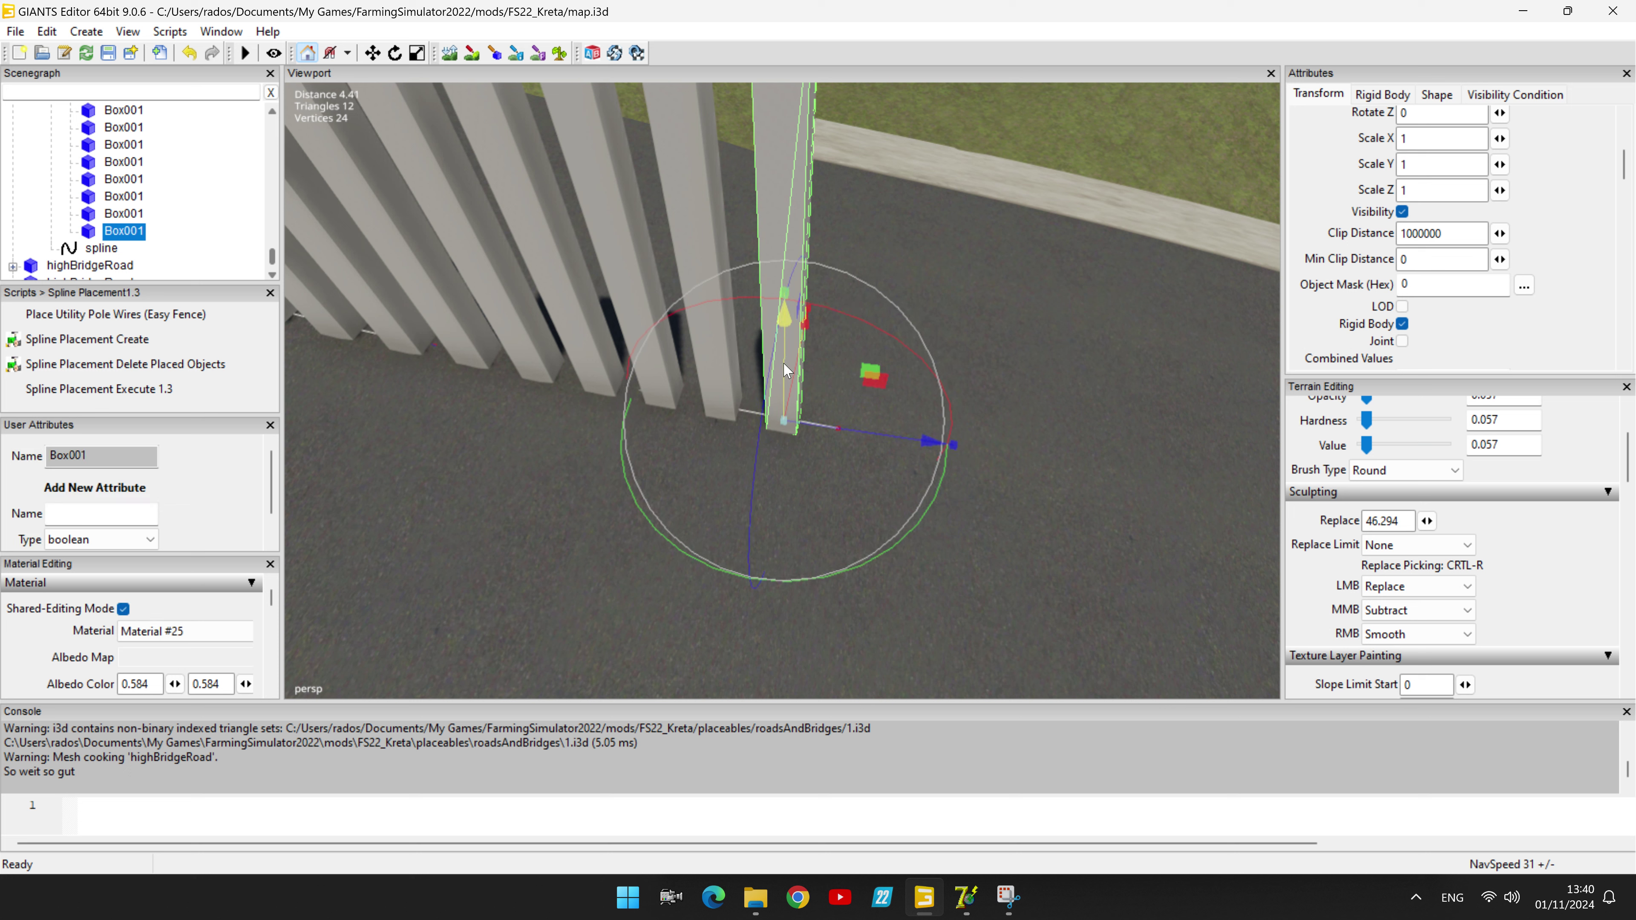
drag(784, 370, 714, 334)
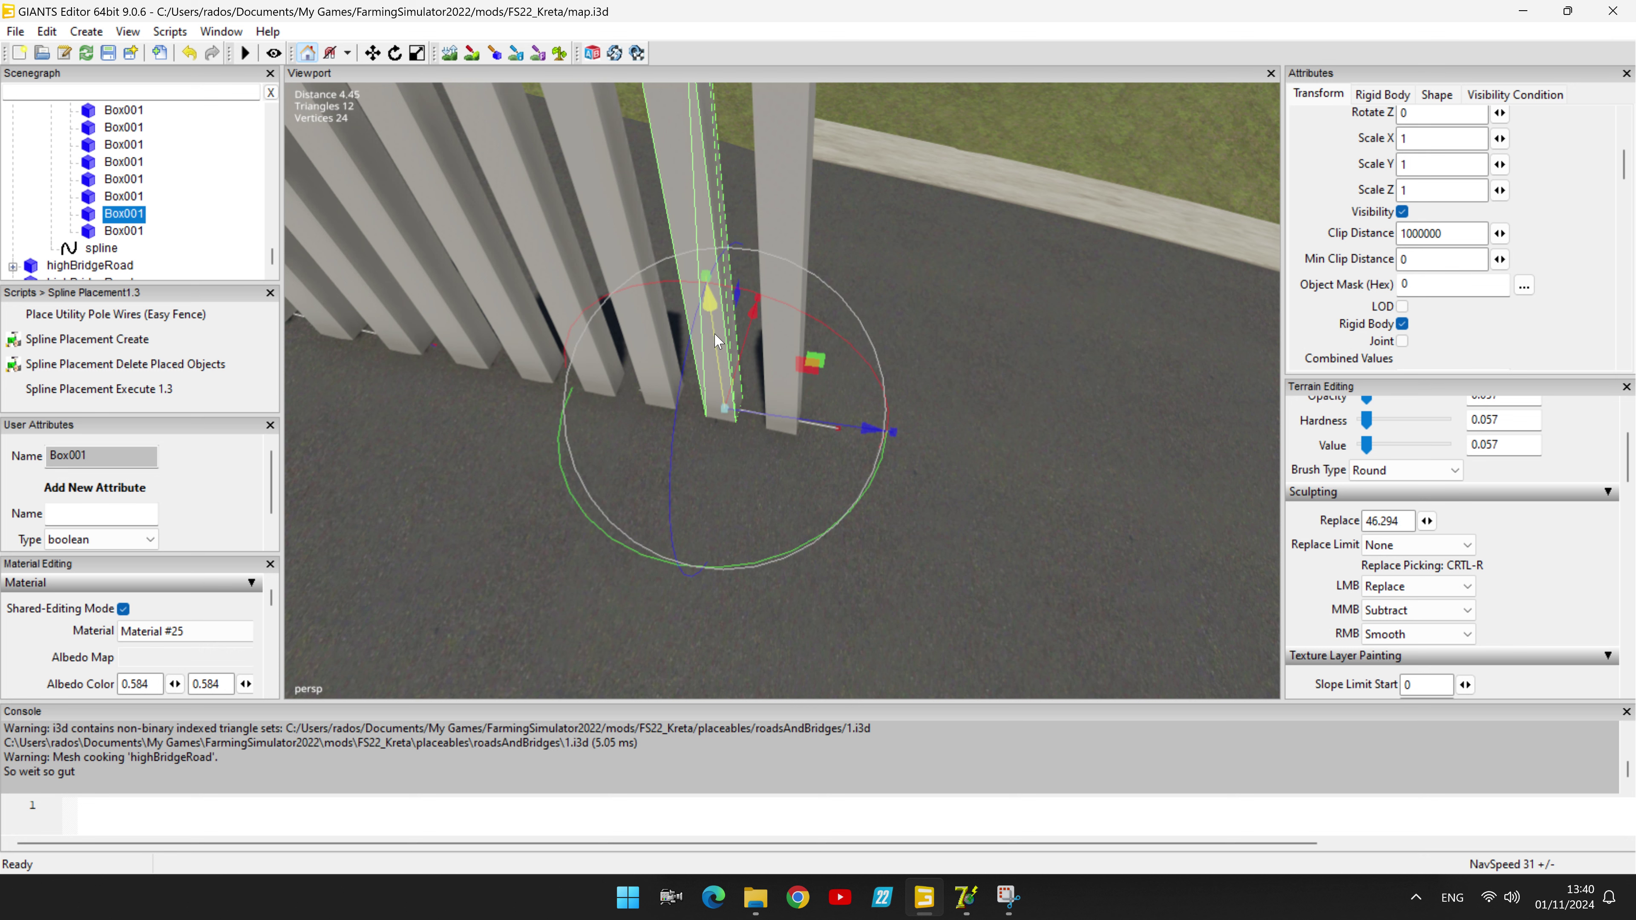
click(120, 196)
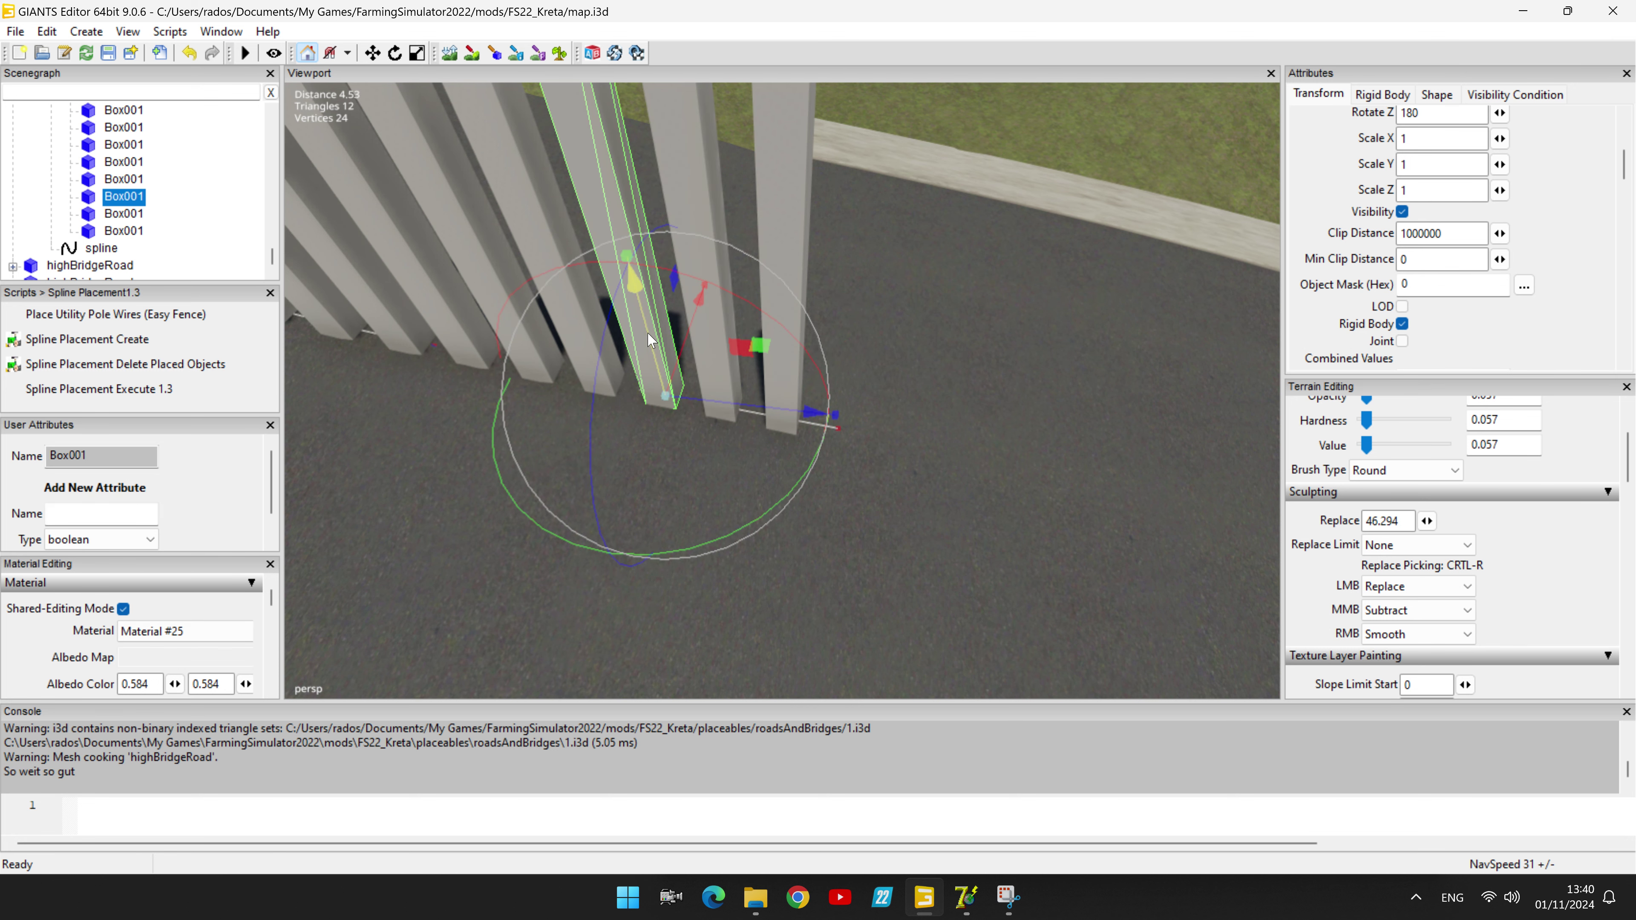
scroll(394, 284, down, 3)
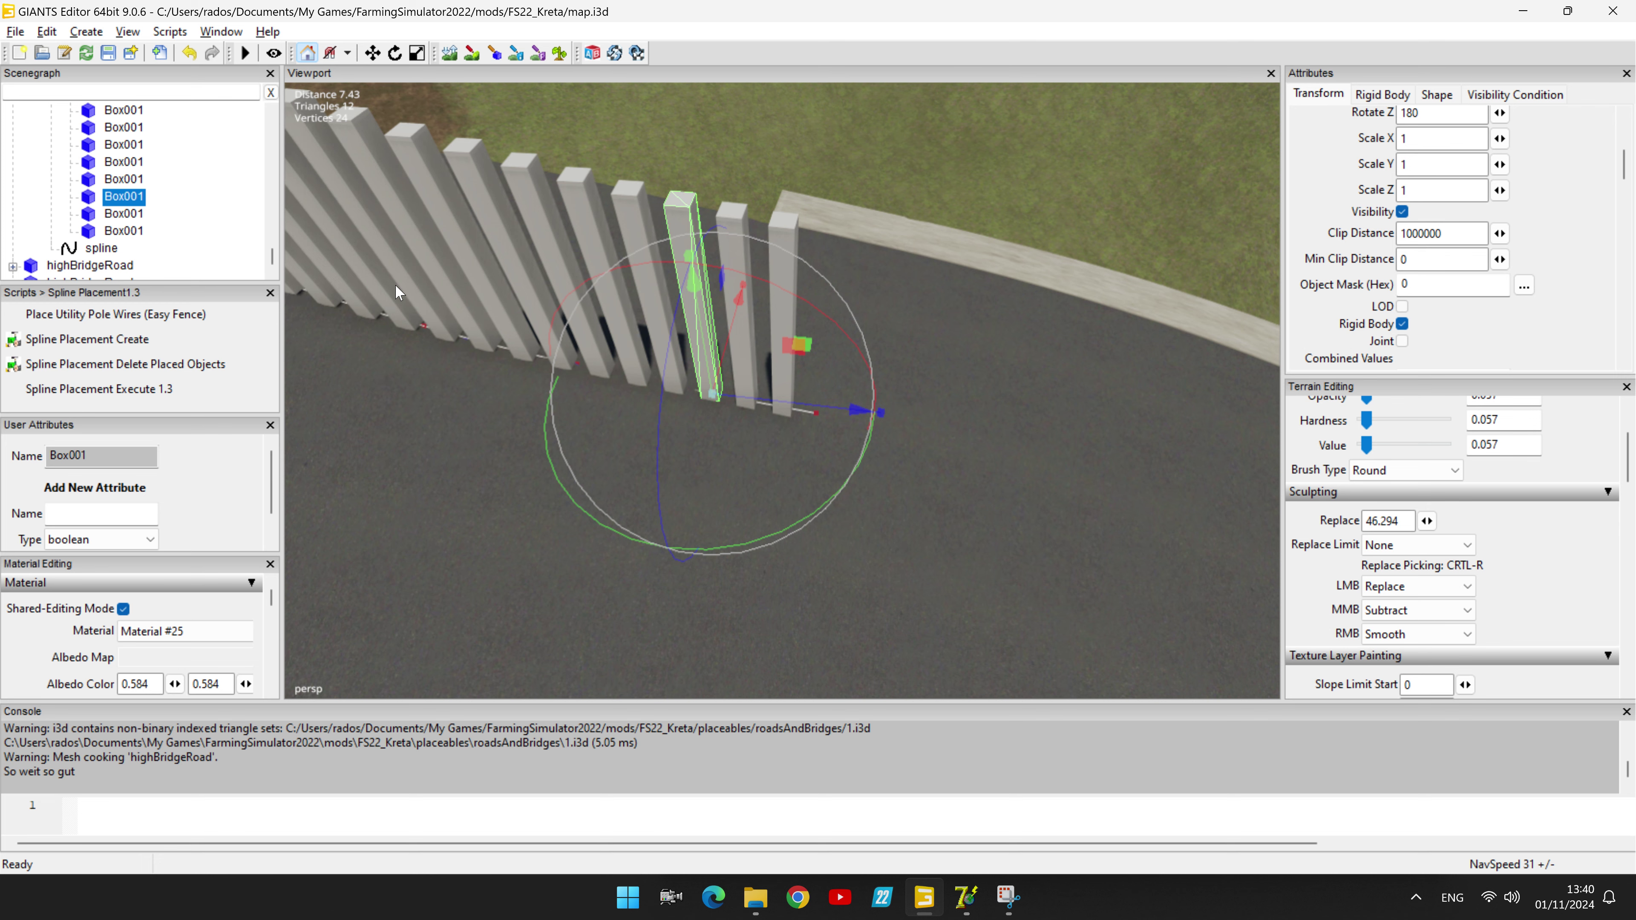
alt+drag(401, 279, 621, 229)
scroll(621, 229, down, 4)
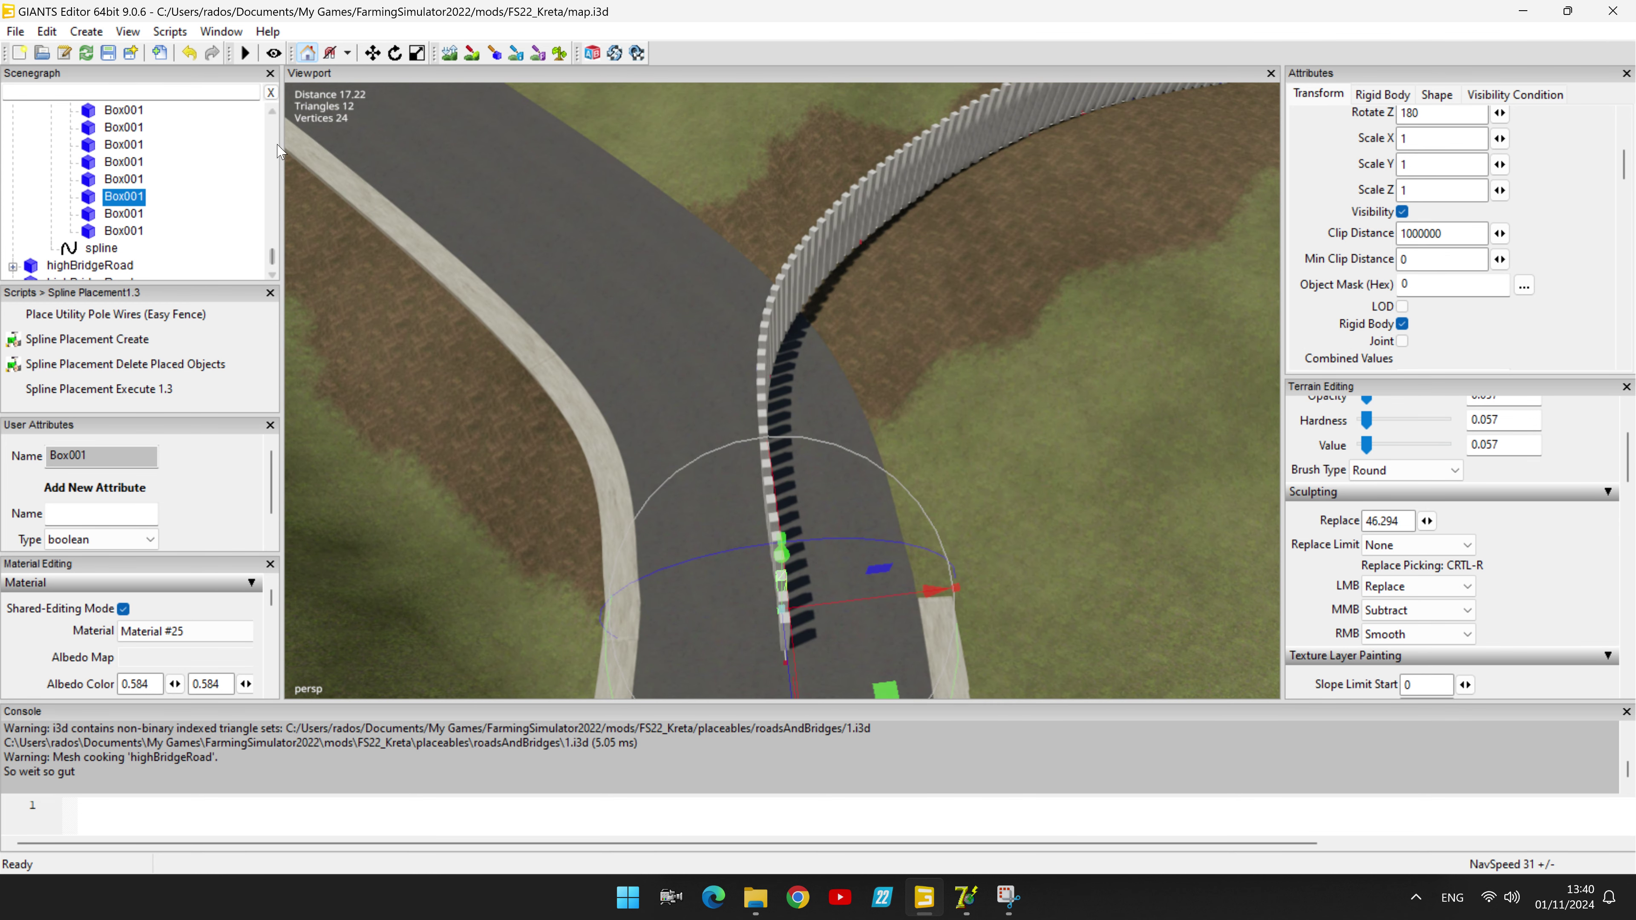
Step: Export all placed Box001 posts as a selection to aSpline1.i3d in the roadsAndBridges folder, overwriting the existing file
click(129, 230)
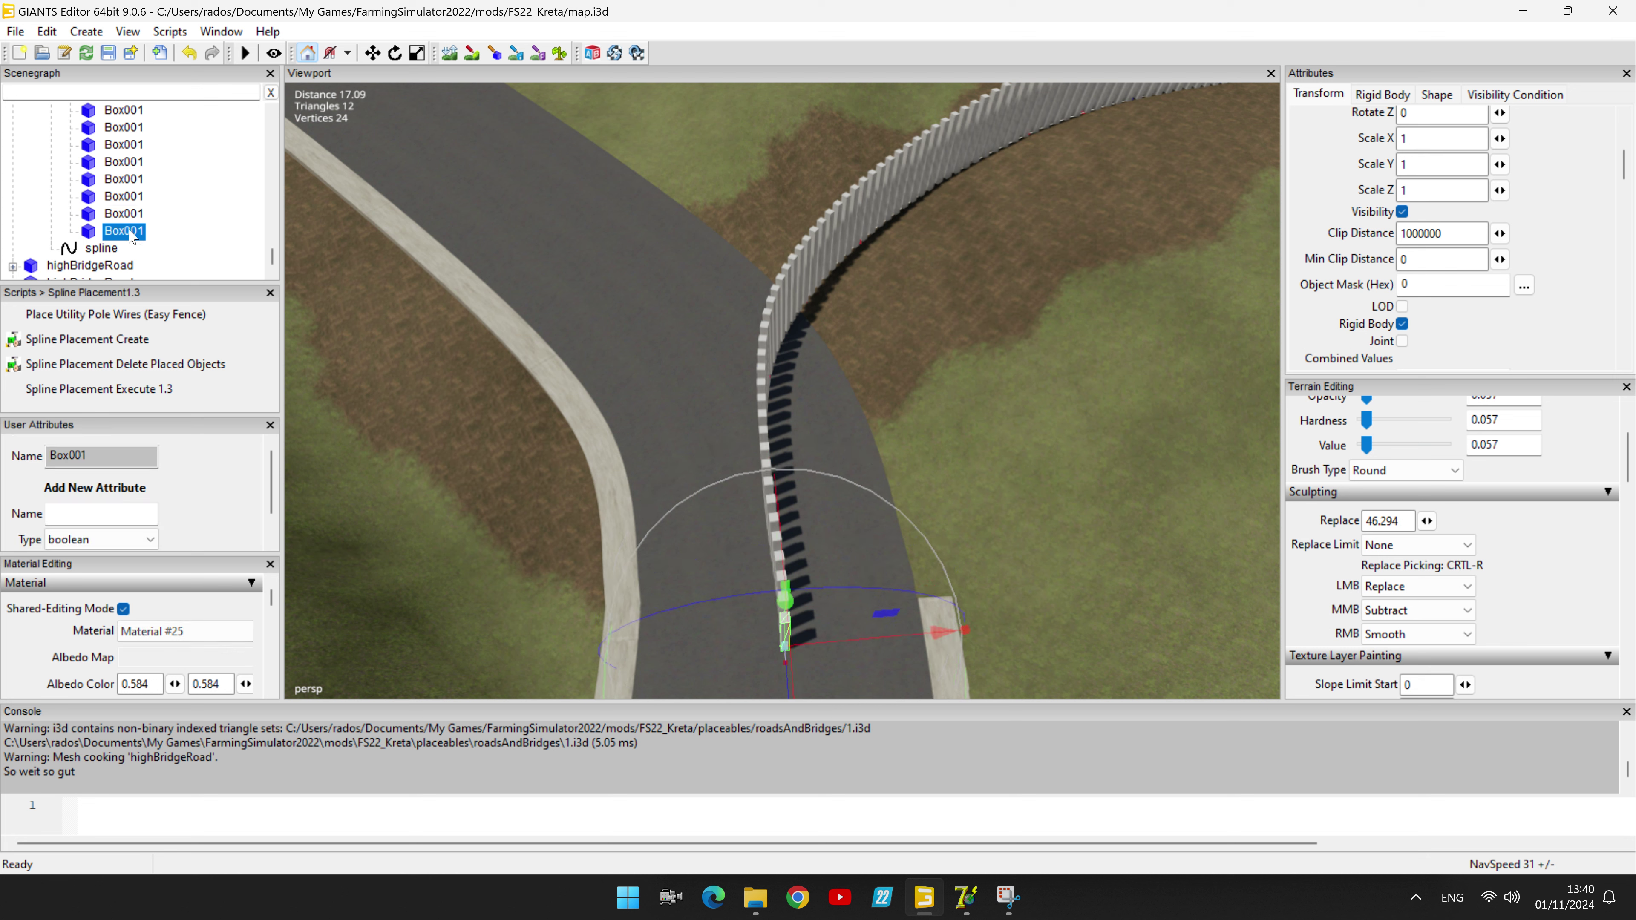
scroll(1372, 274, up, 3)
scroll(1400, 249, up, 2)
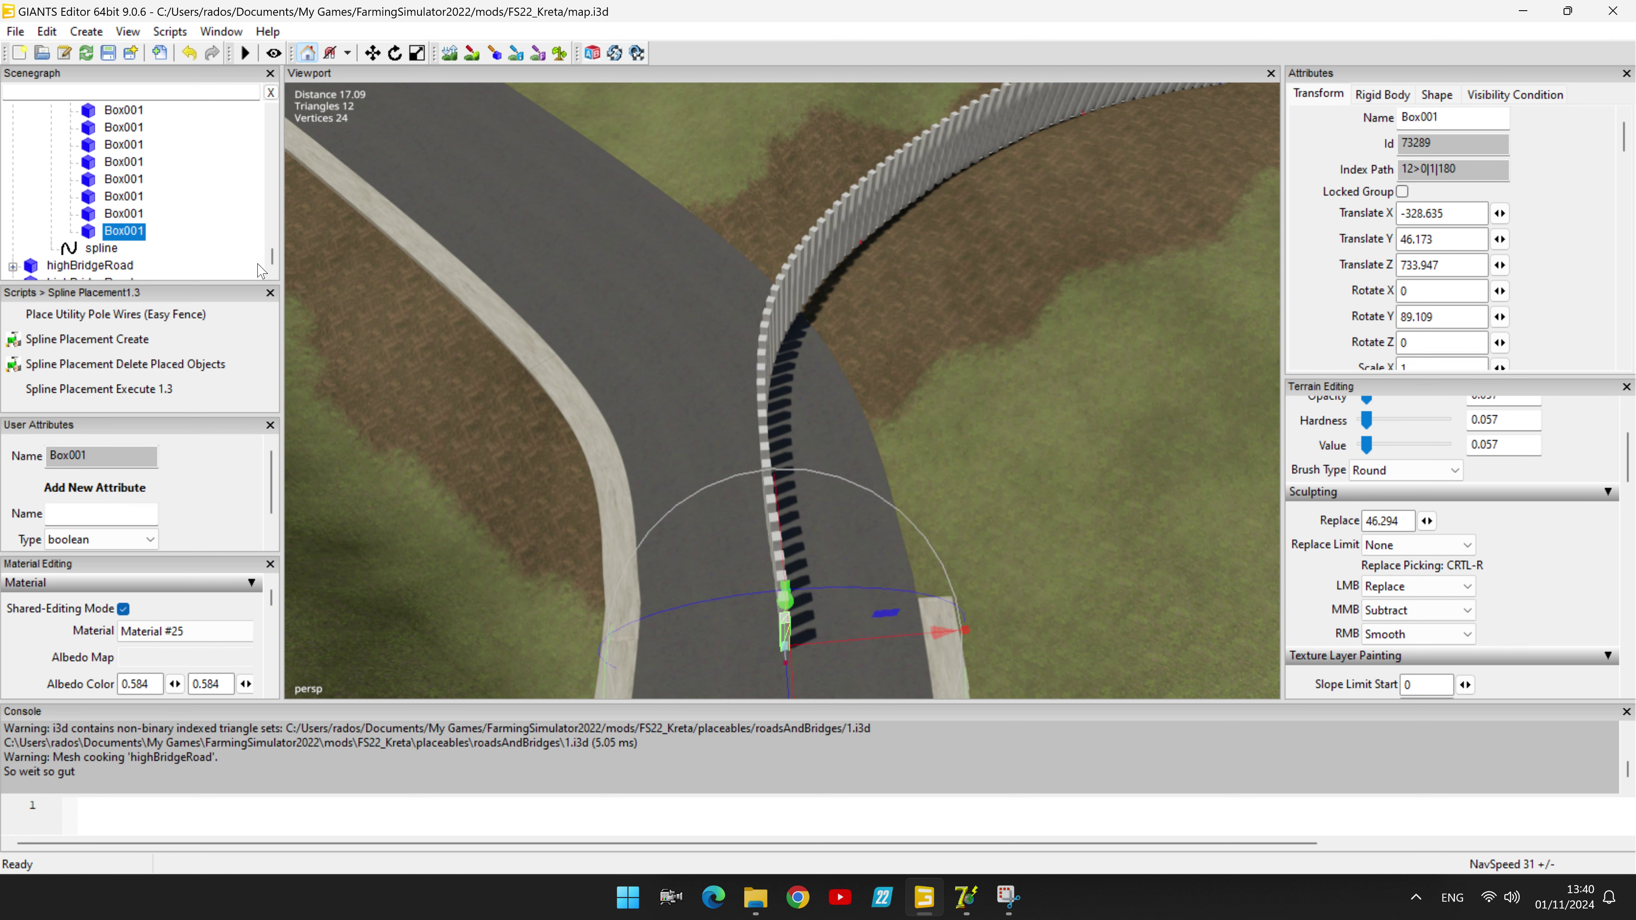
scroll(275, 256, up, 1)
drag(272, 254, 278, 150)
scroll(270, 167, down, 1)
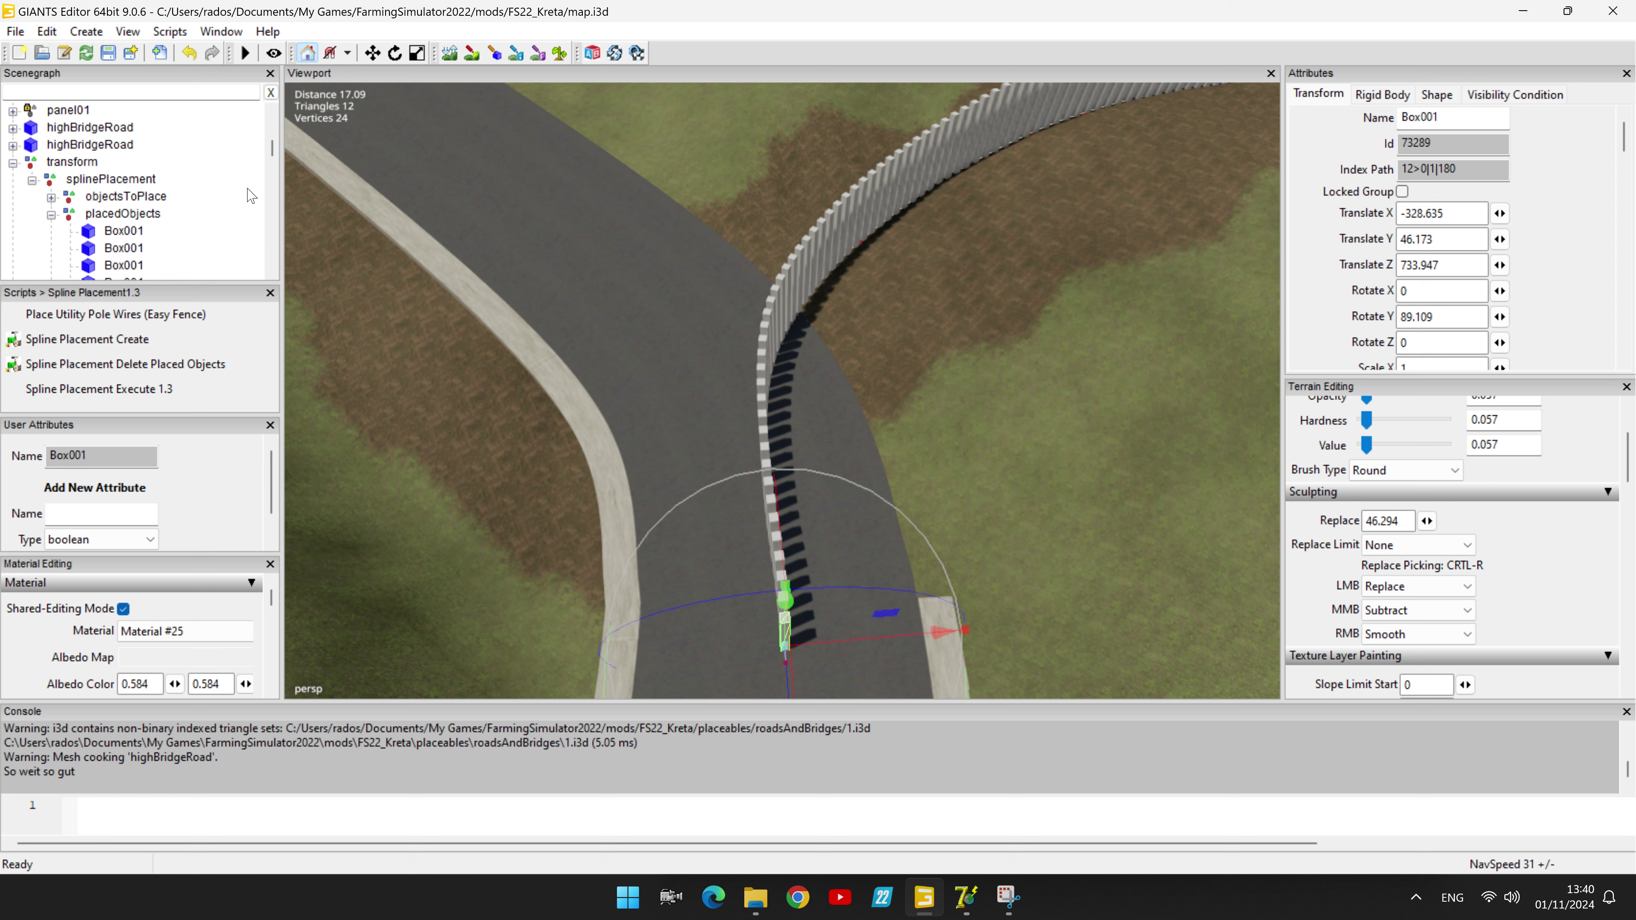
shift+click(111, 234)
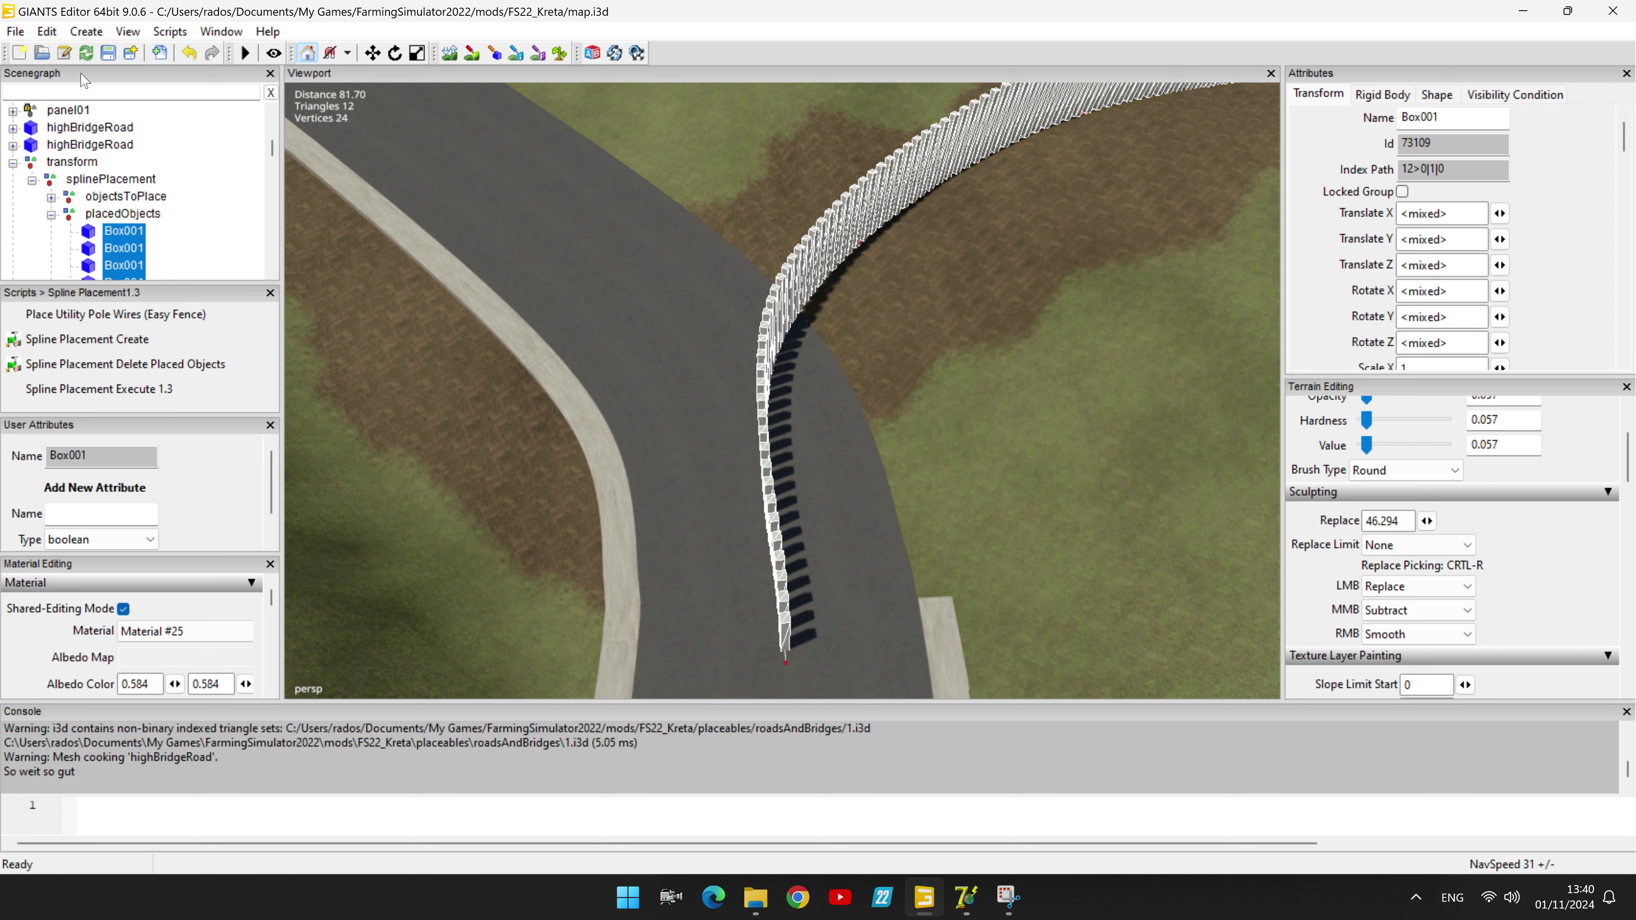
click(23, 33)
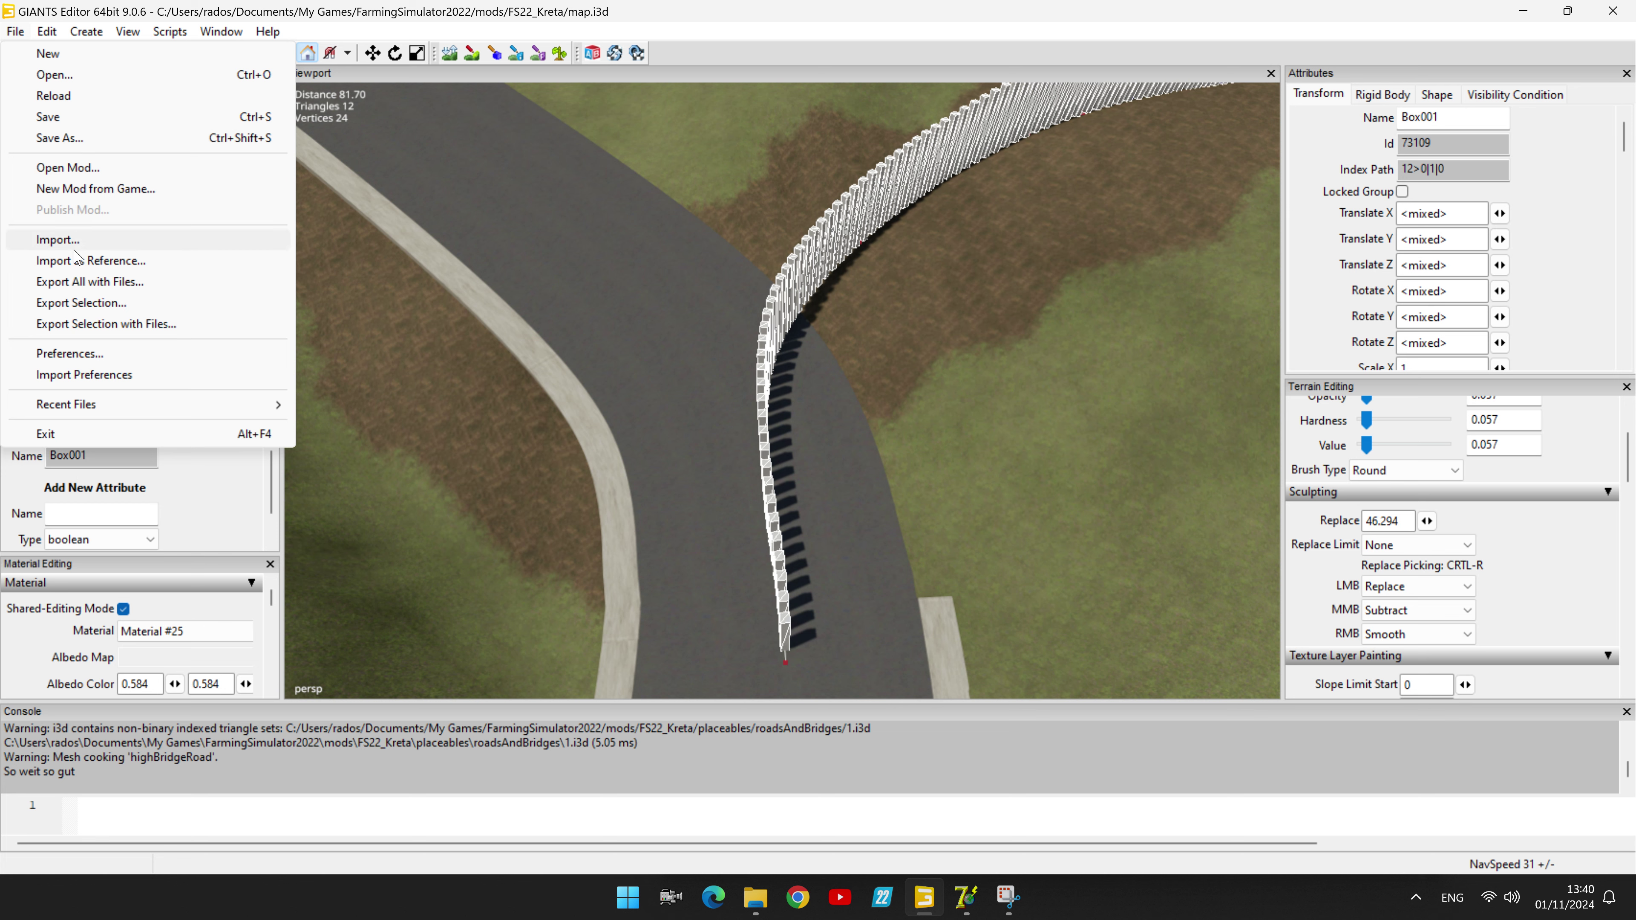
click(78, 302)
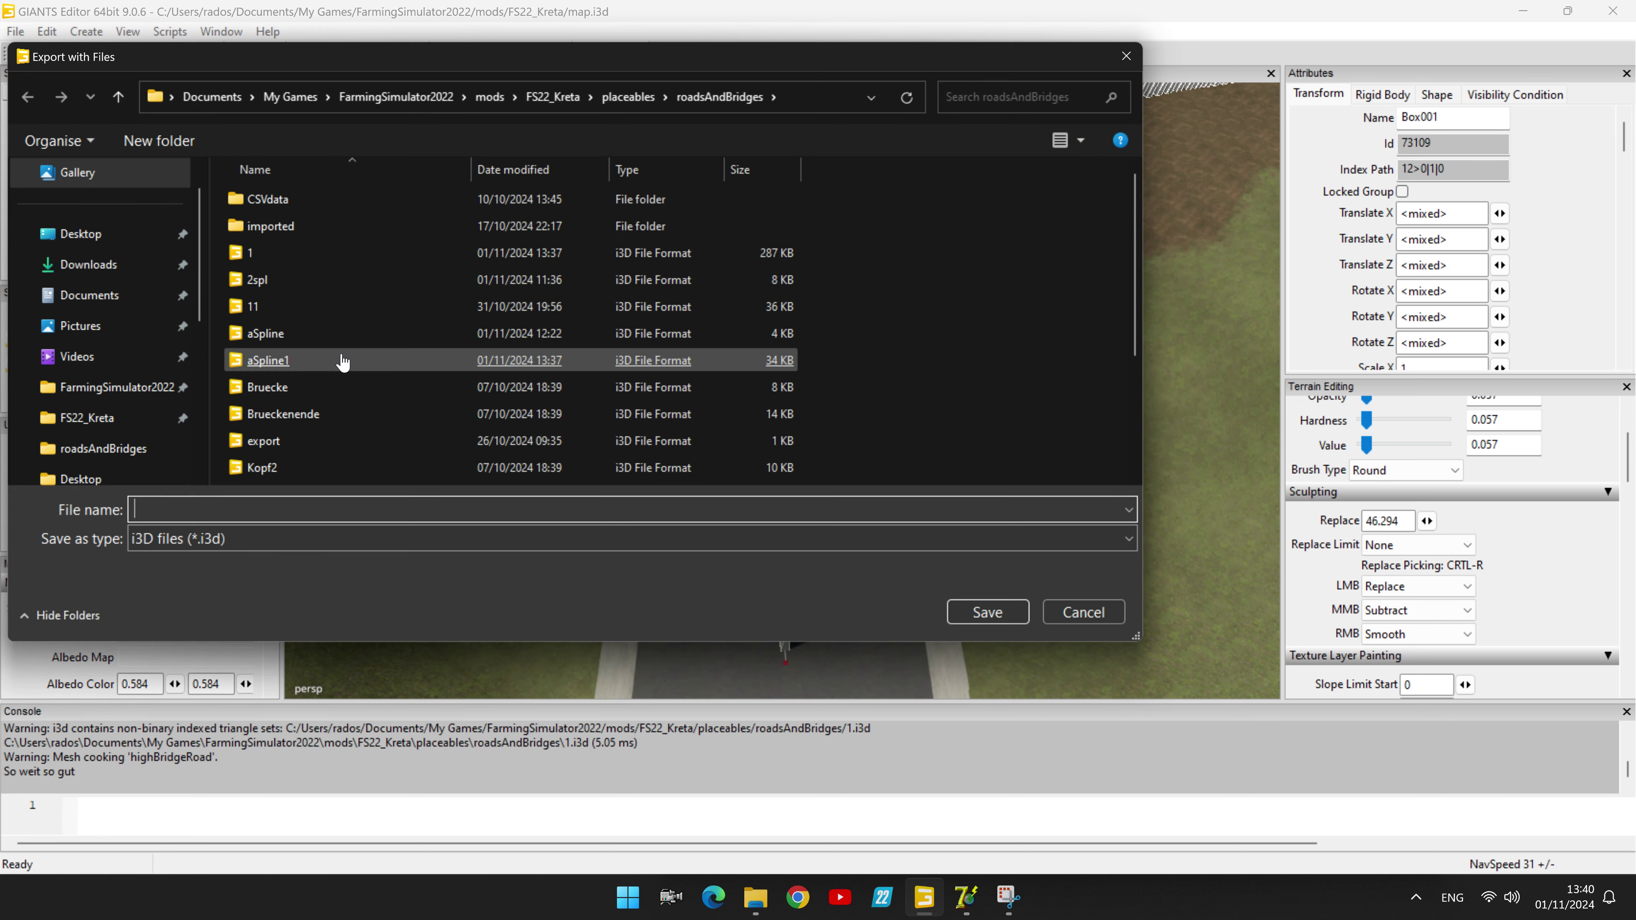
double_click(288, 363)
click(851, 445)
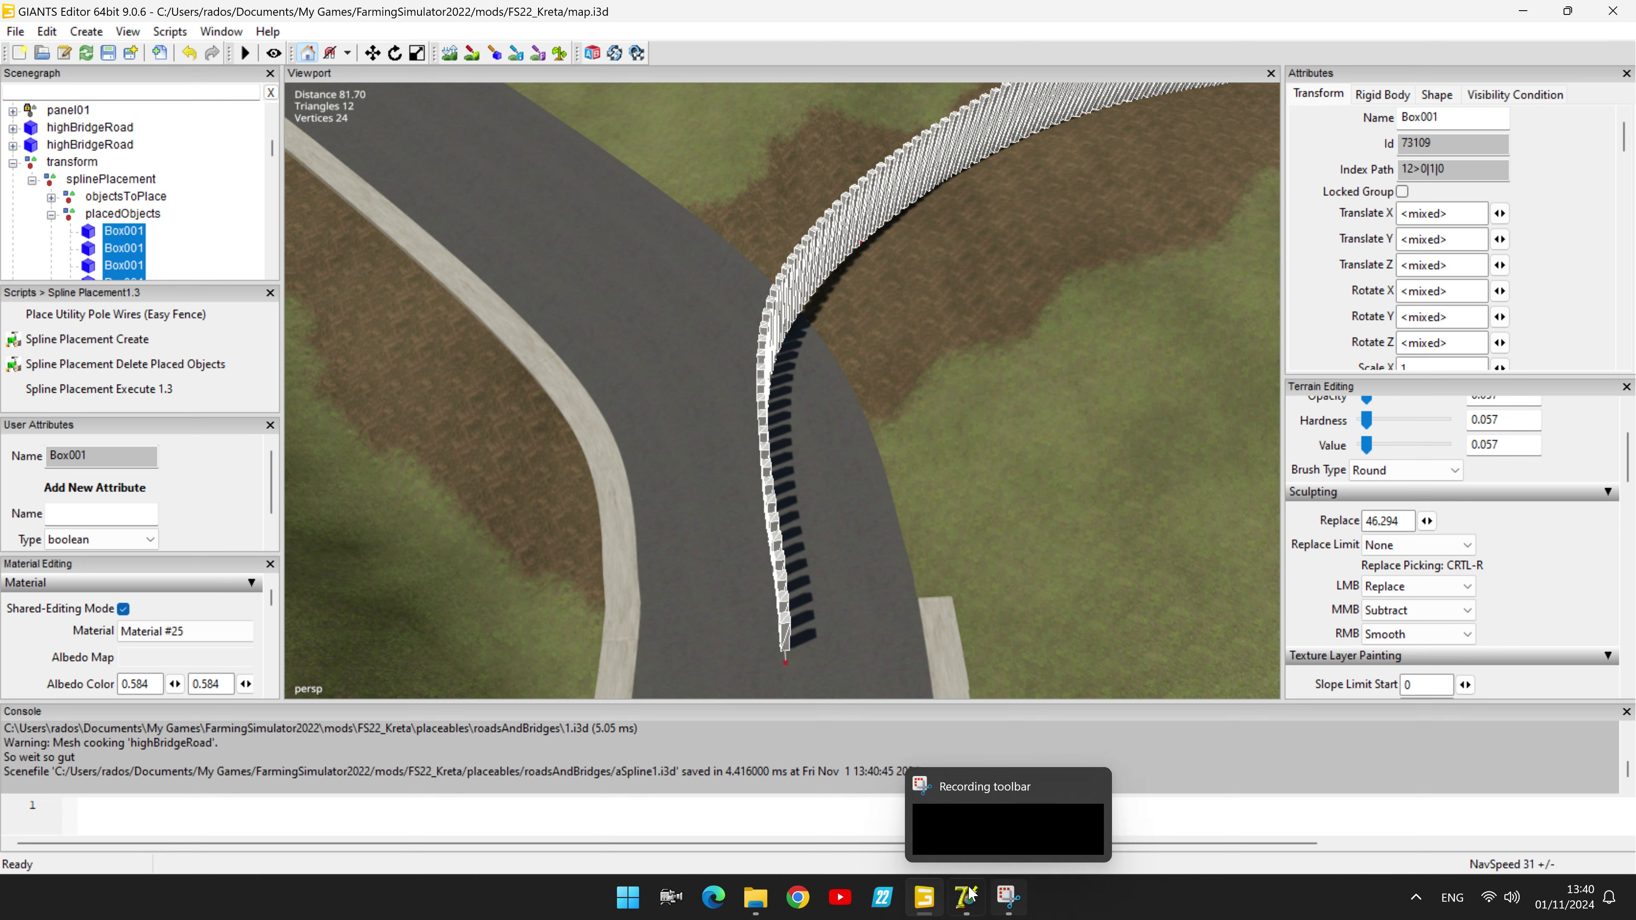
Step: Switch to File Explorer and open aSpline1.i3d from the roadsAndBridges folder in Notepad++
mouse_move(962, 891)
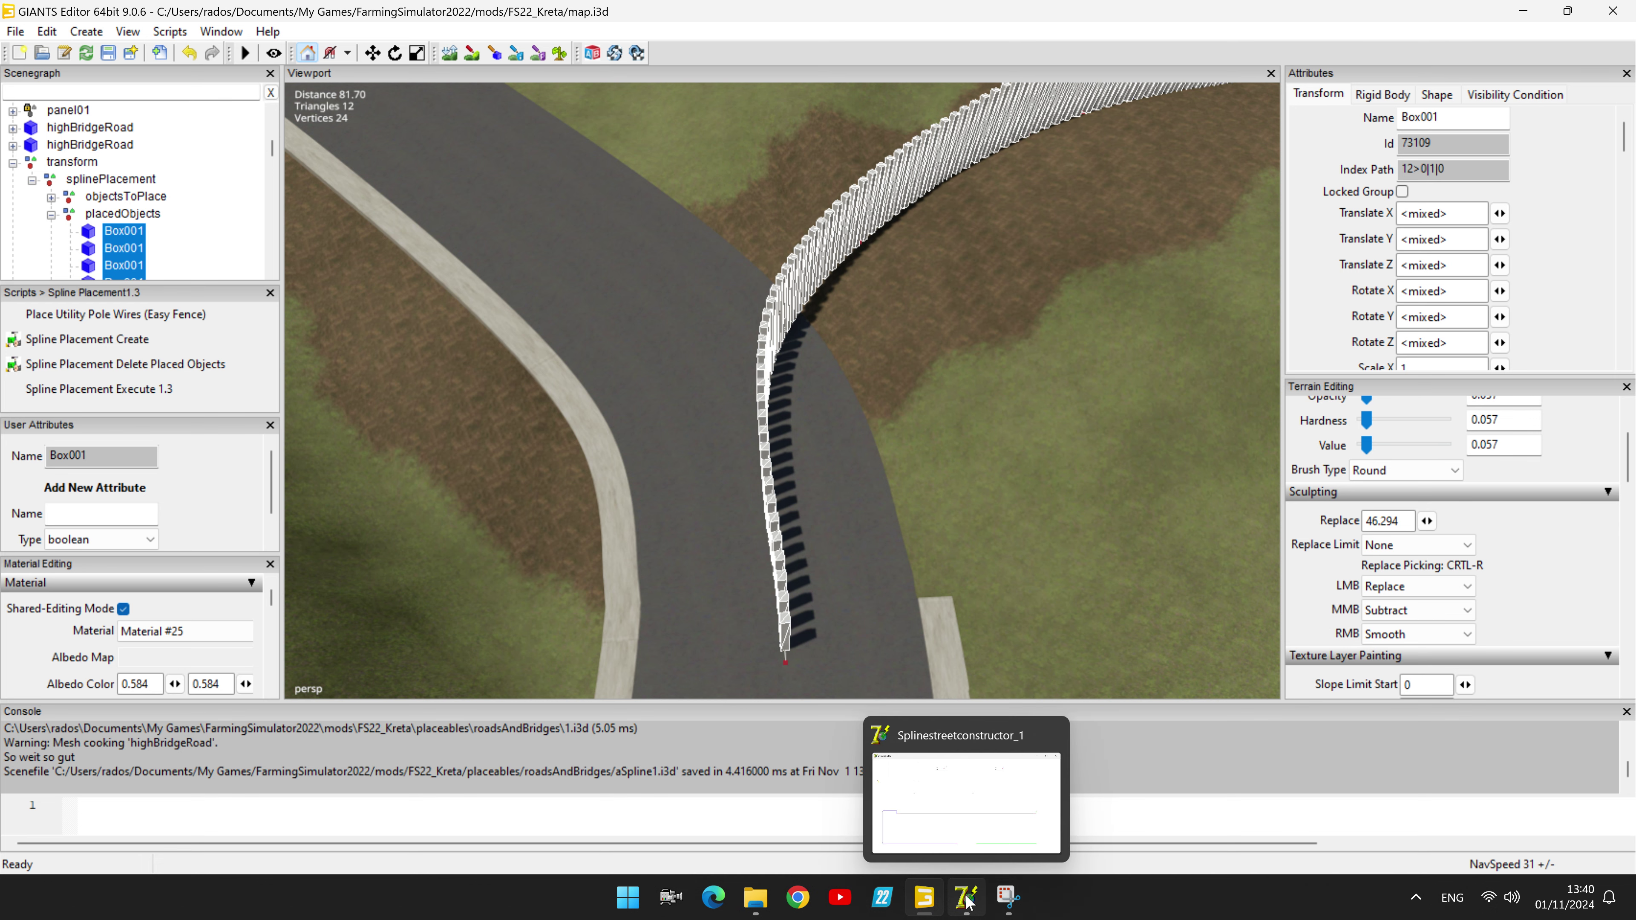
click(966, 902)
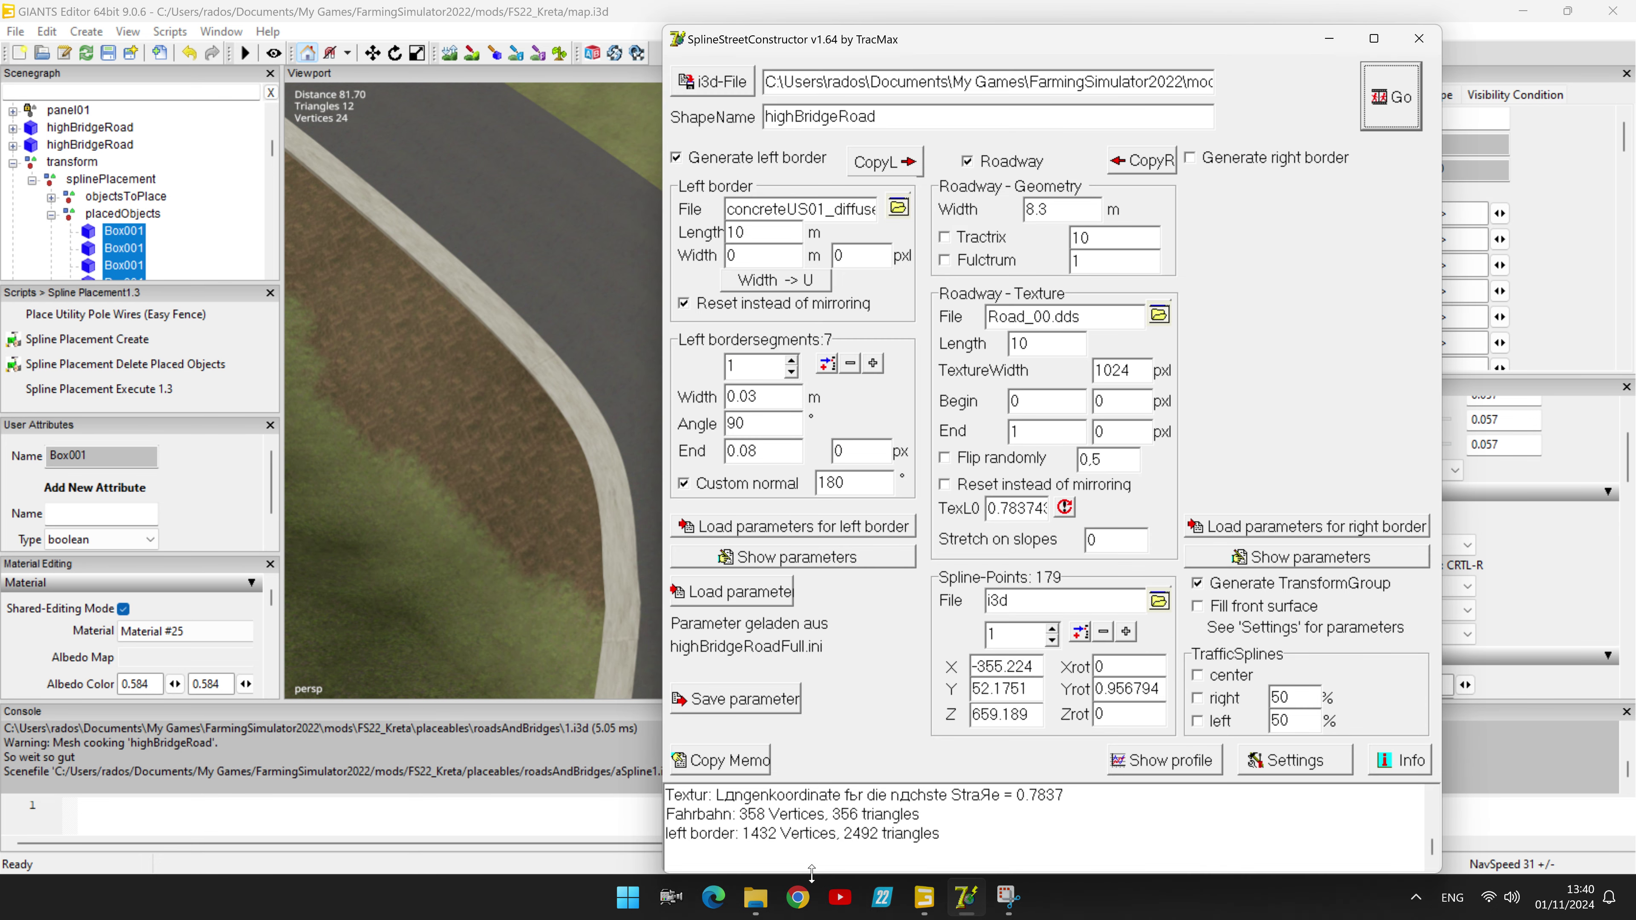
click(755, 897)
click(1323, 544)
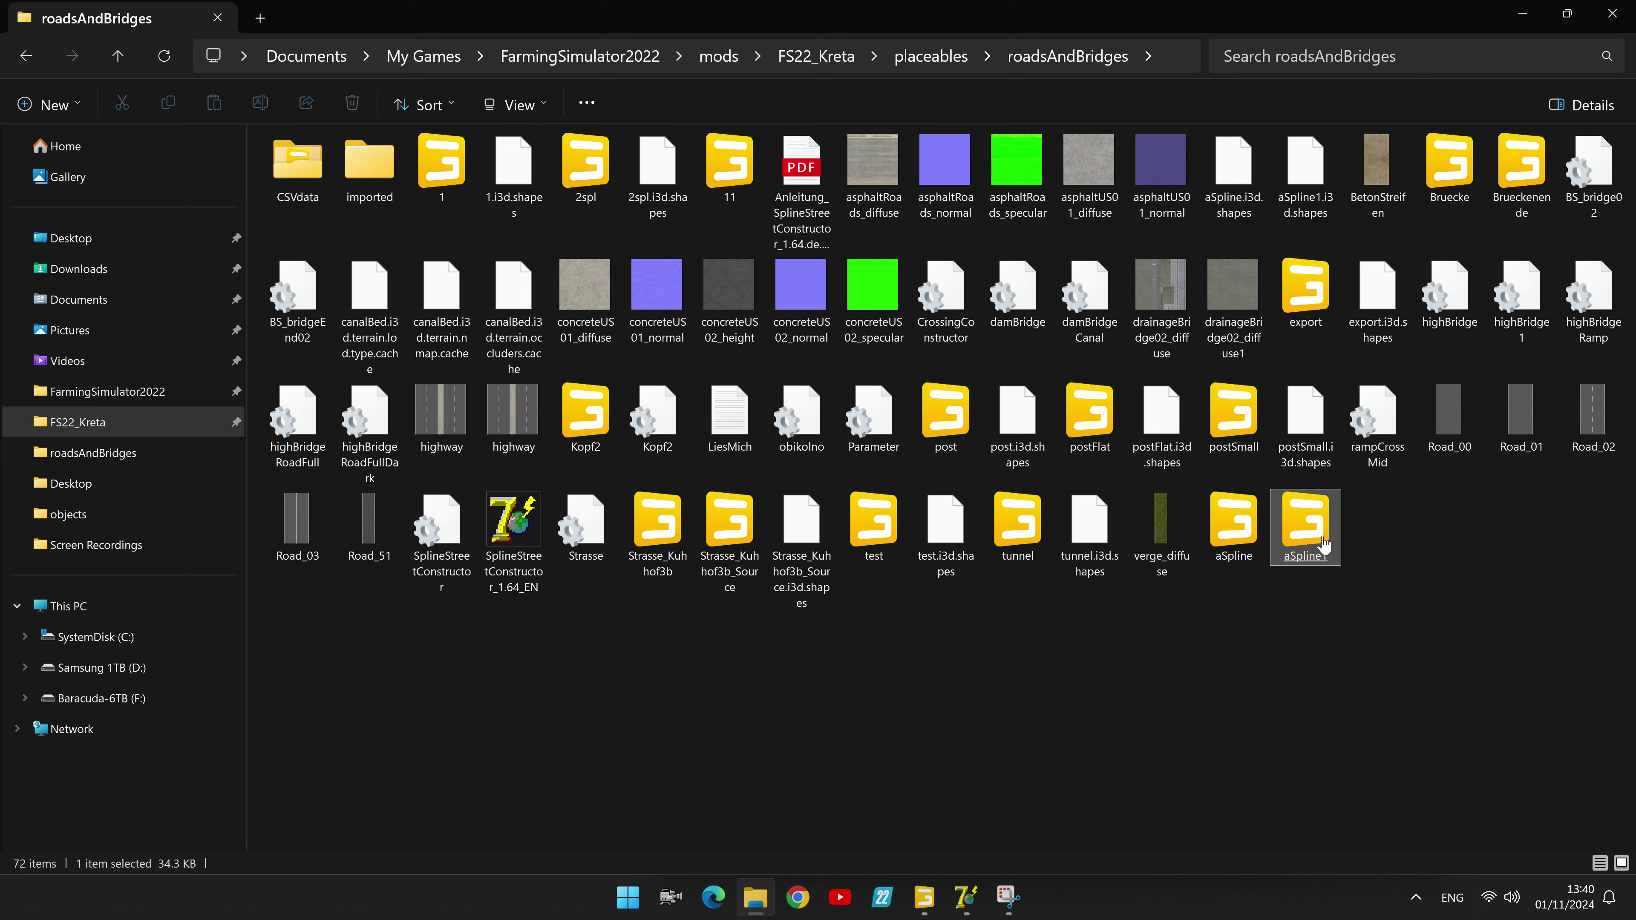
right_click(1323, 544)
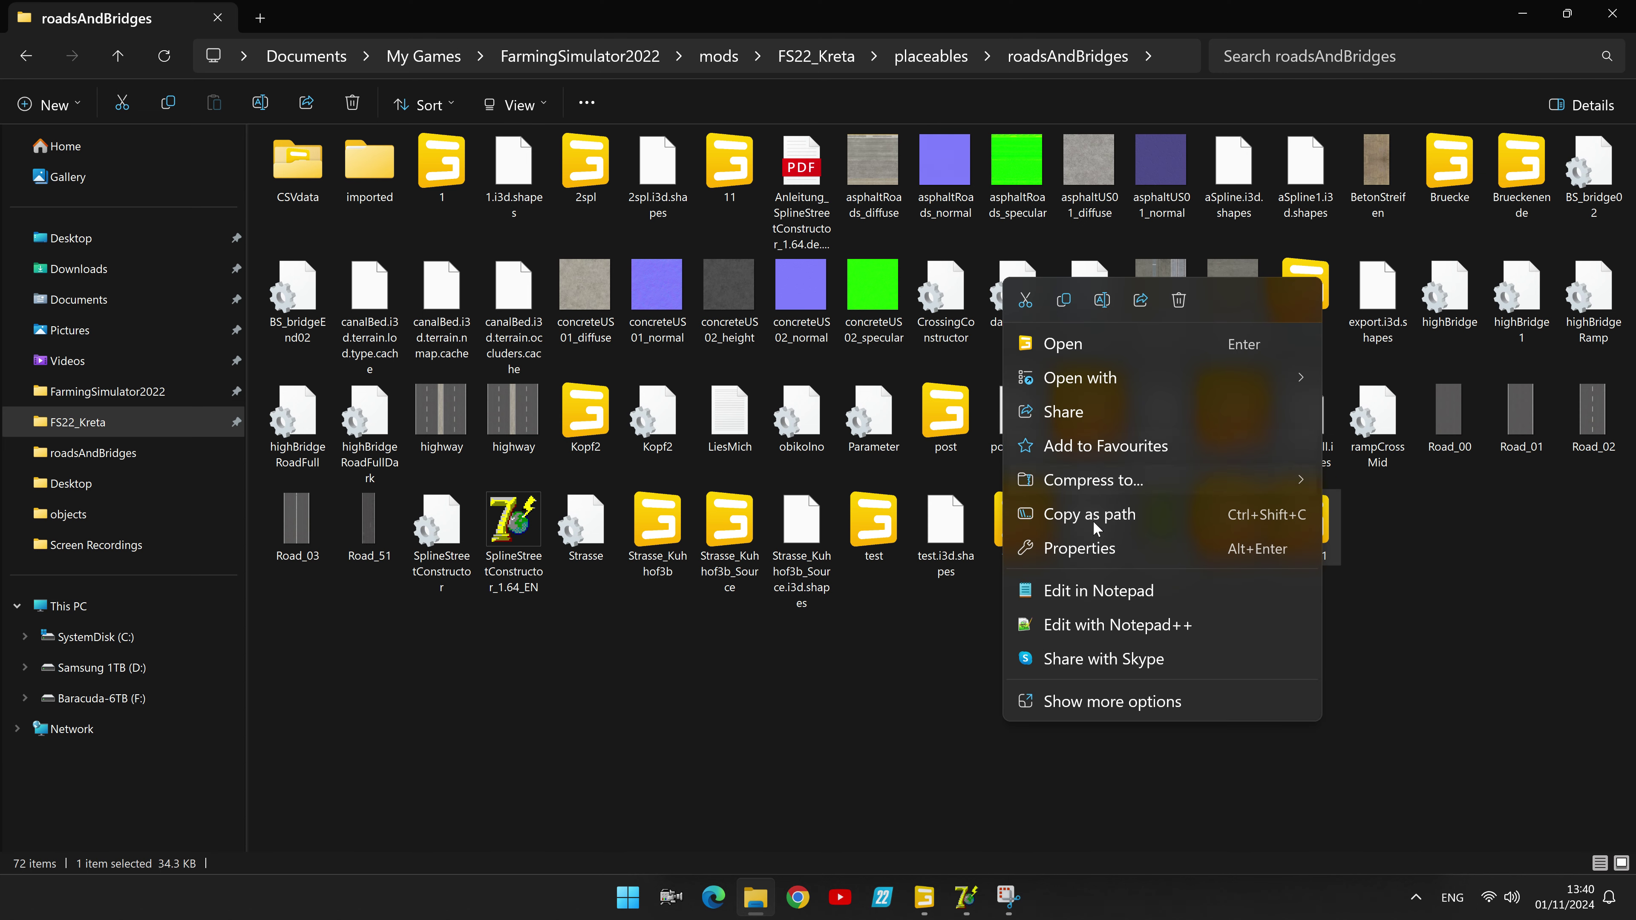
click(1082, 627)
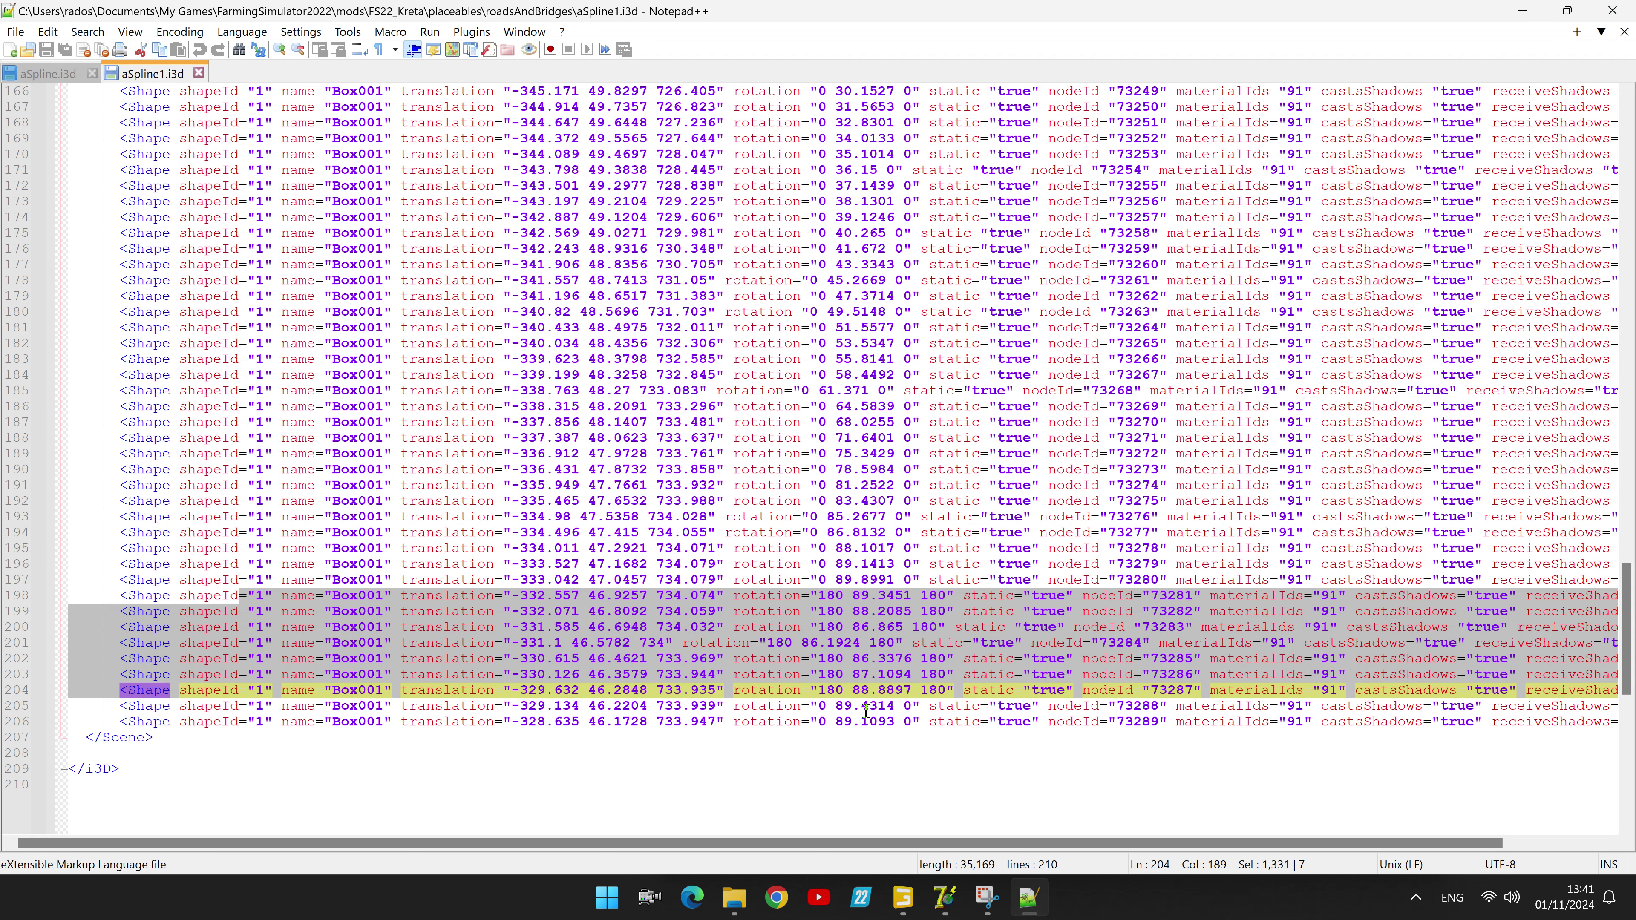
Step: Select lines 198 to 204 and replace every "180 with "0 within the selection
click(5, 602)
drag(7, 599, 3, 685)
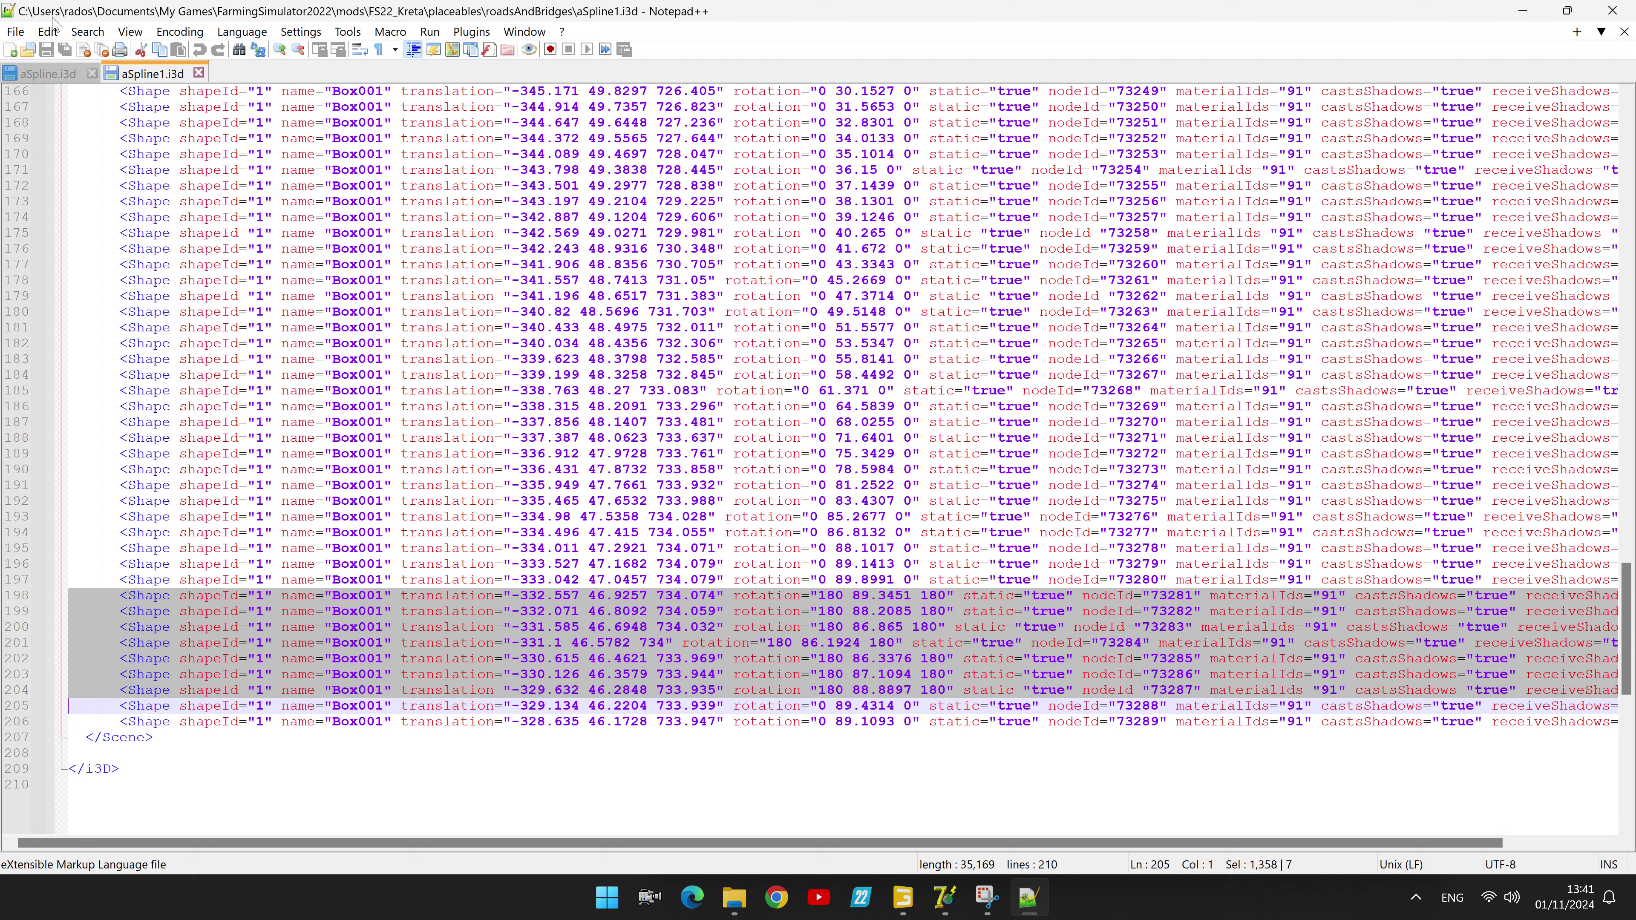
key(ctrl+f)
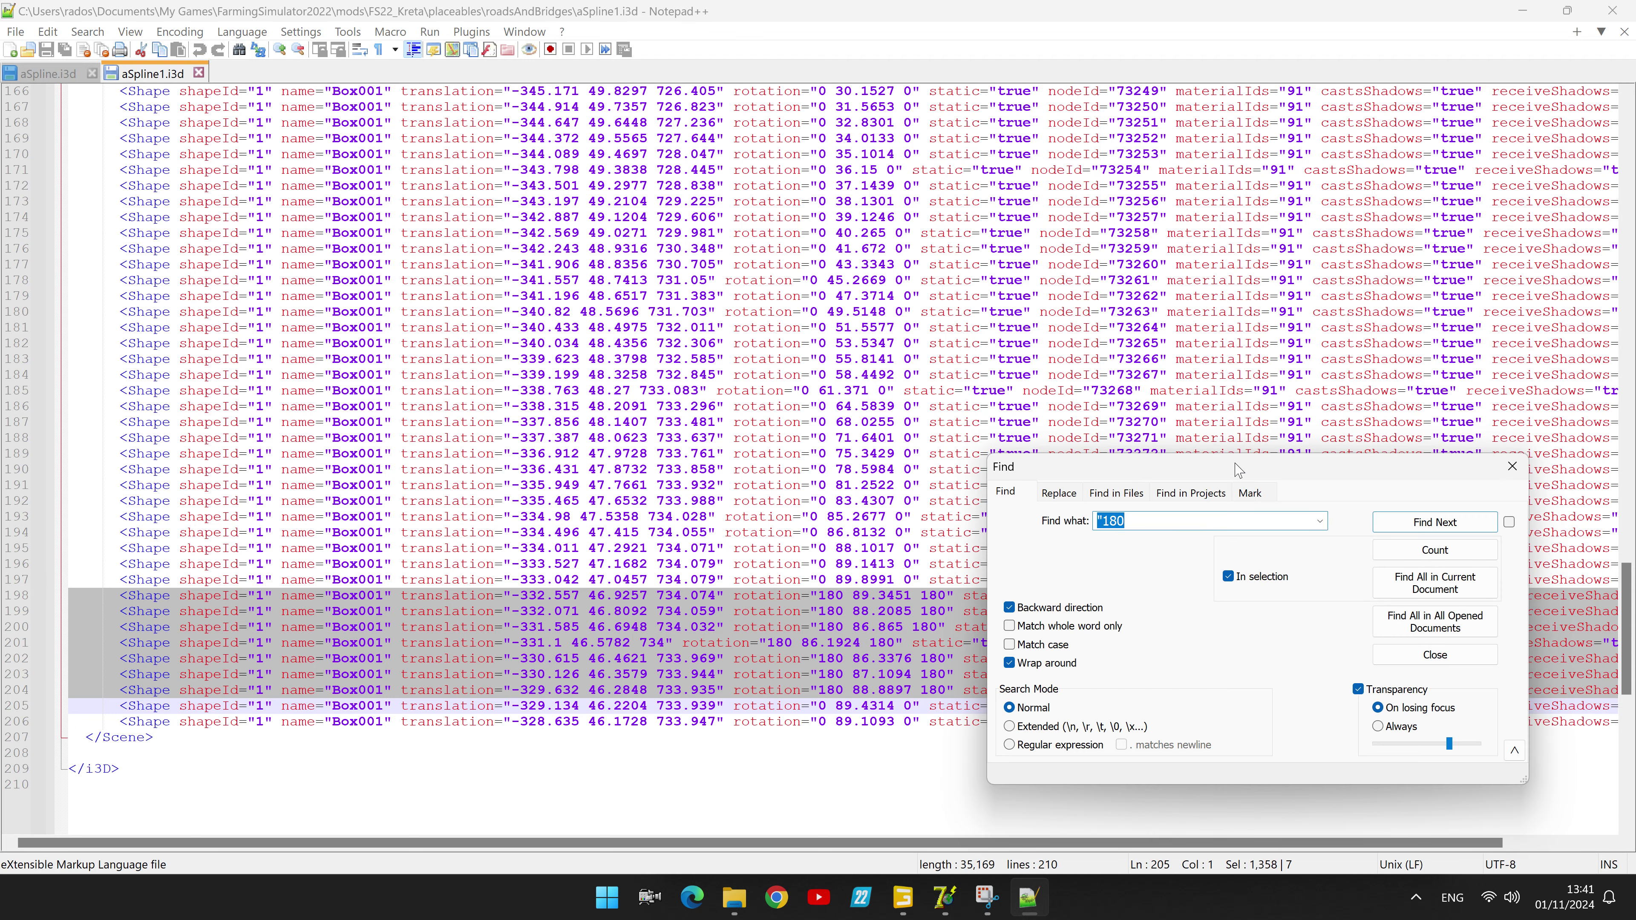
click(1059, 492)
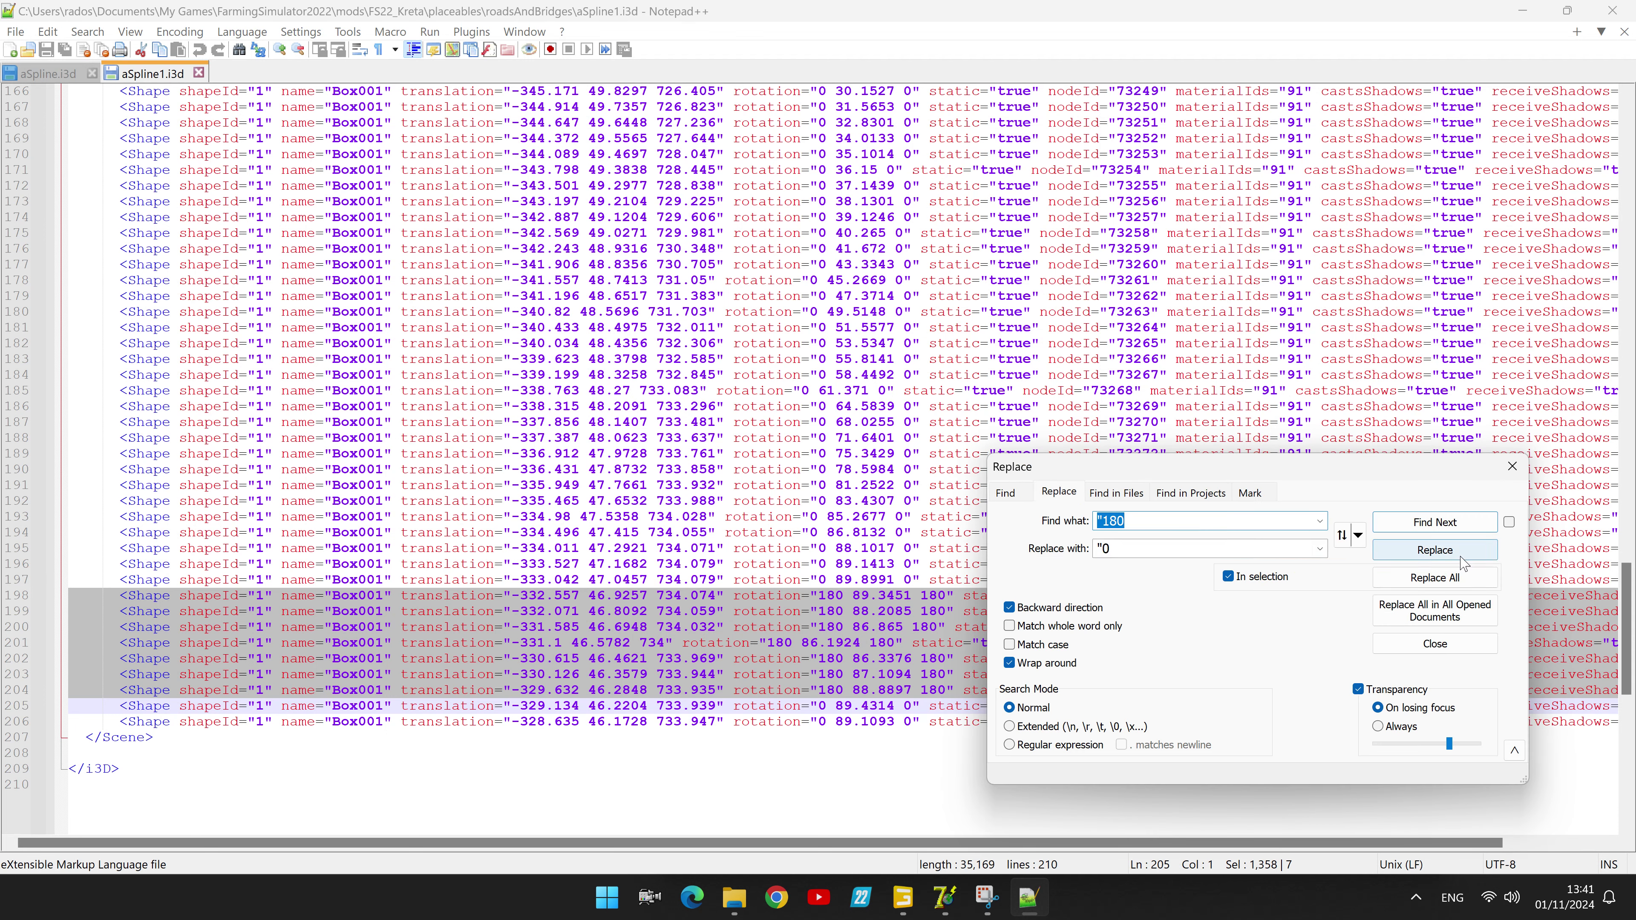
click(1435, 577)
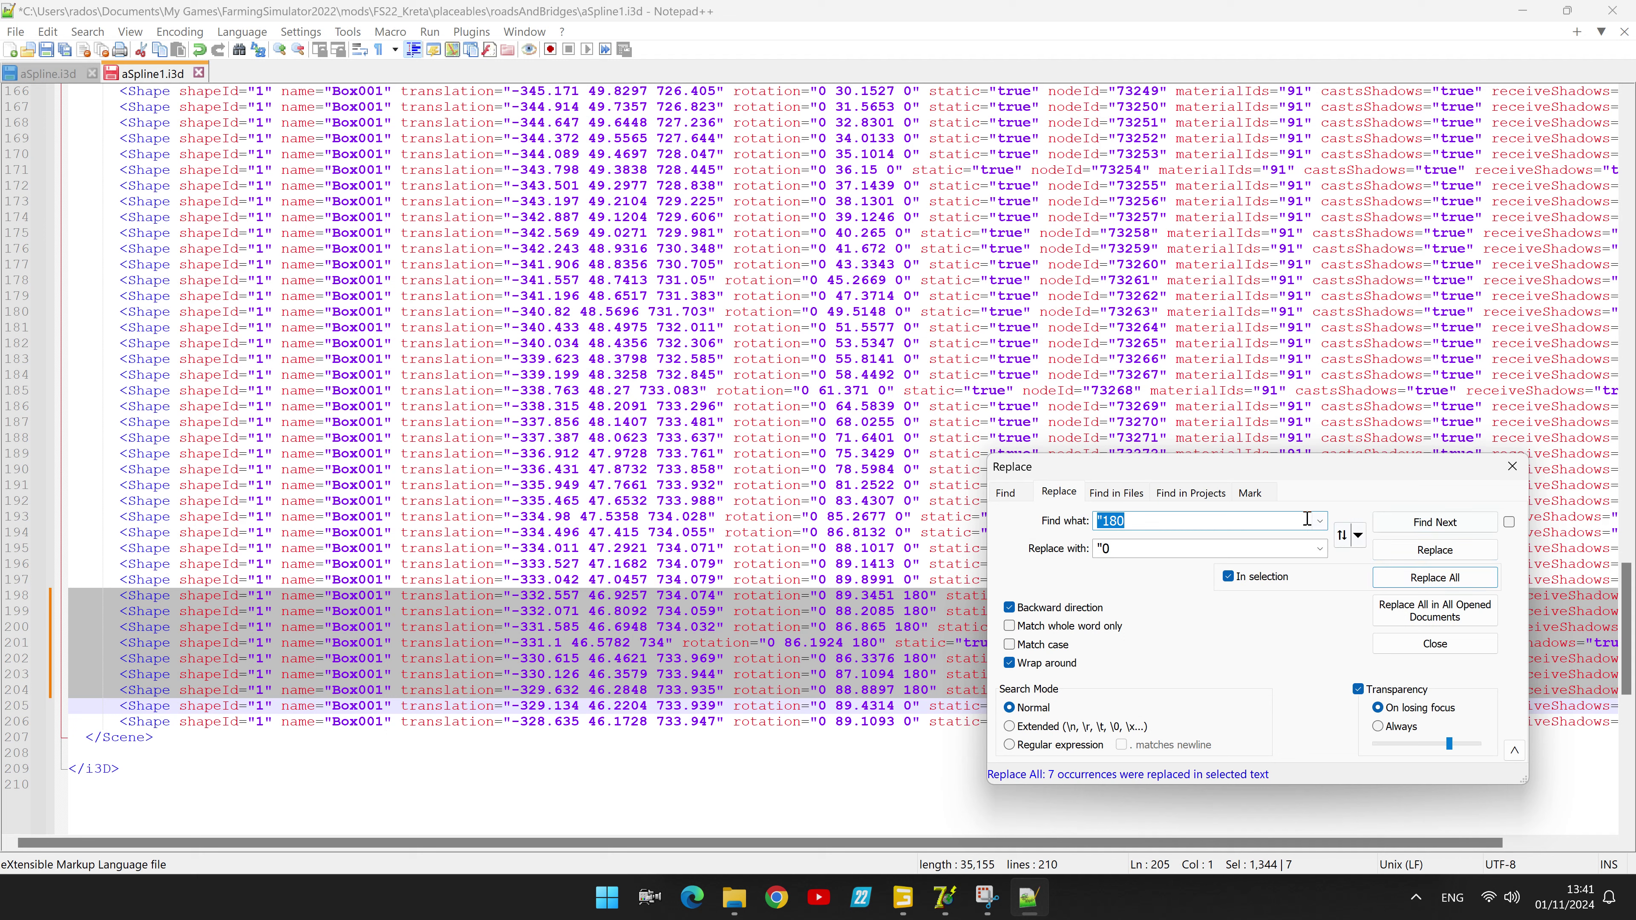
Step: Replace every 180" with 0" in the selected lines, then save and close aSpline1.i3d
click(1320, 521)
click(1279, 555)
click(1321, 548)
click(1318, 582)
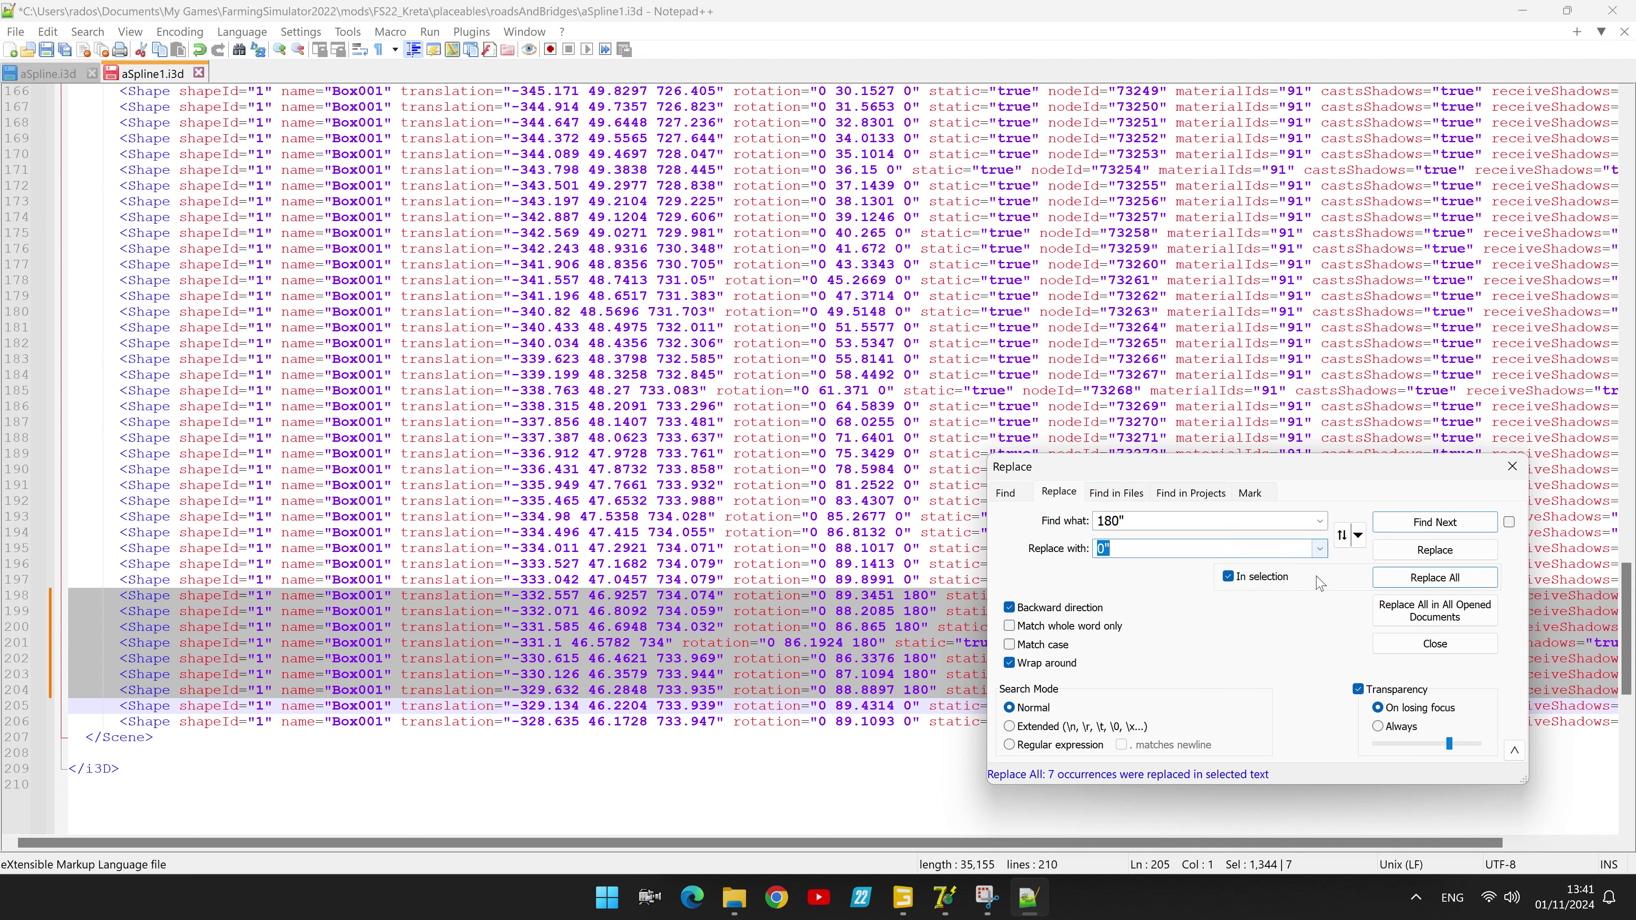
click(1424, 579)
click(1512, 467)
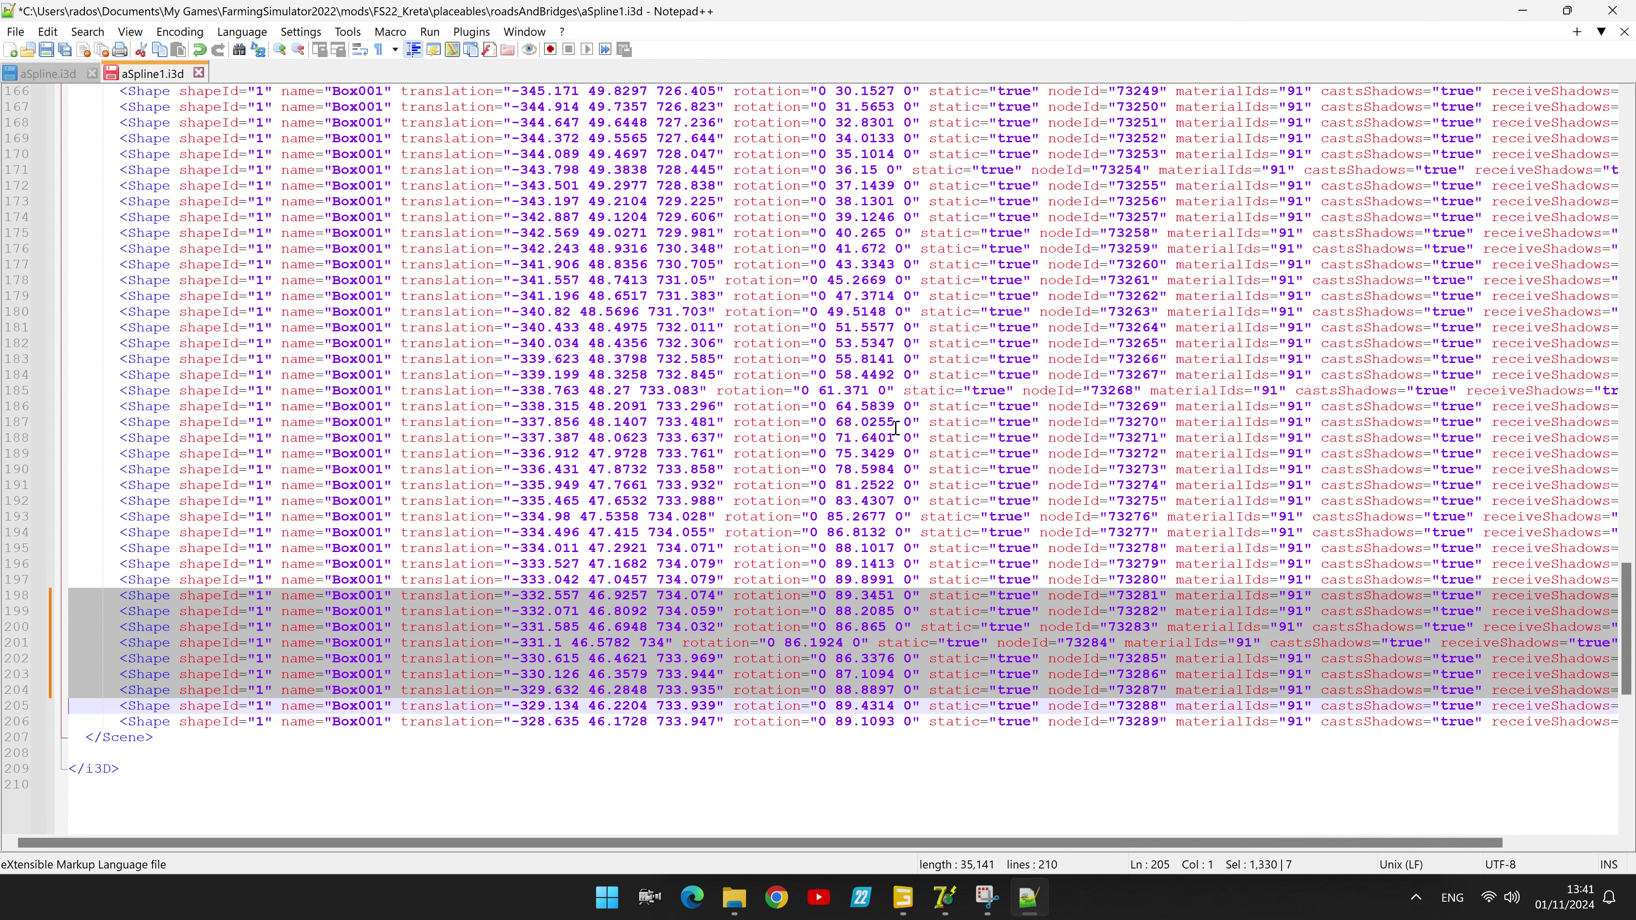
click(48, 50)
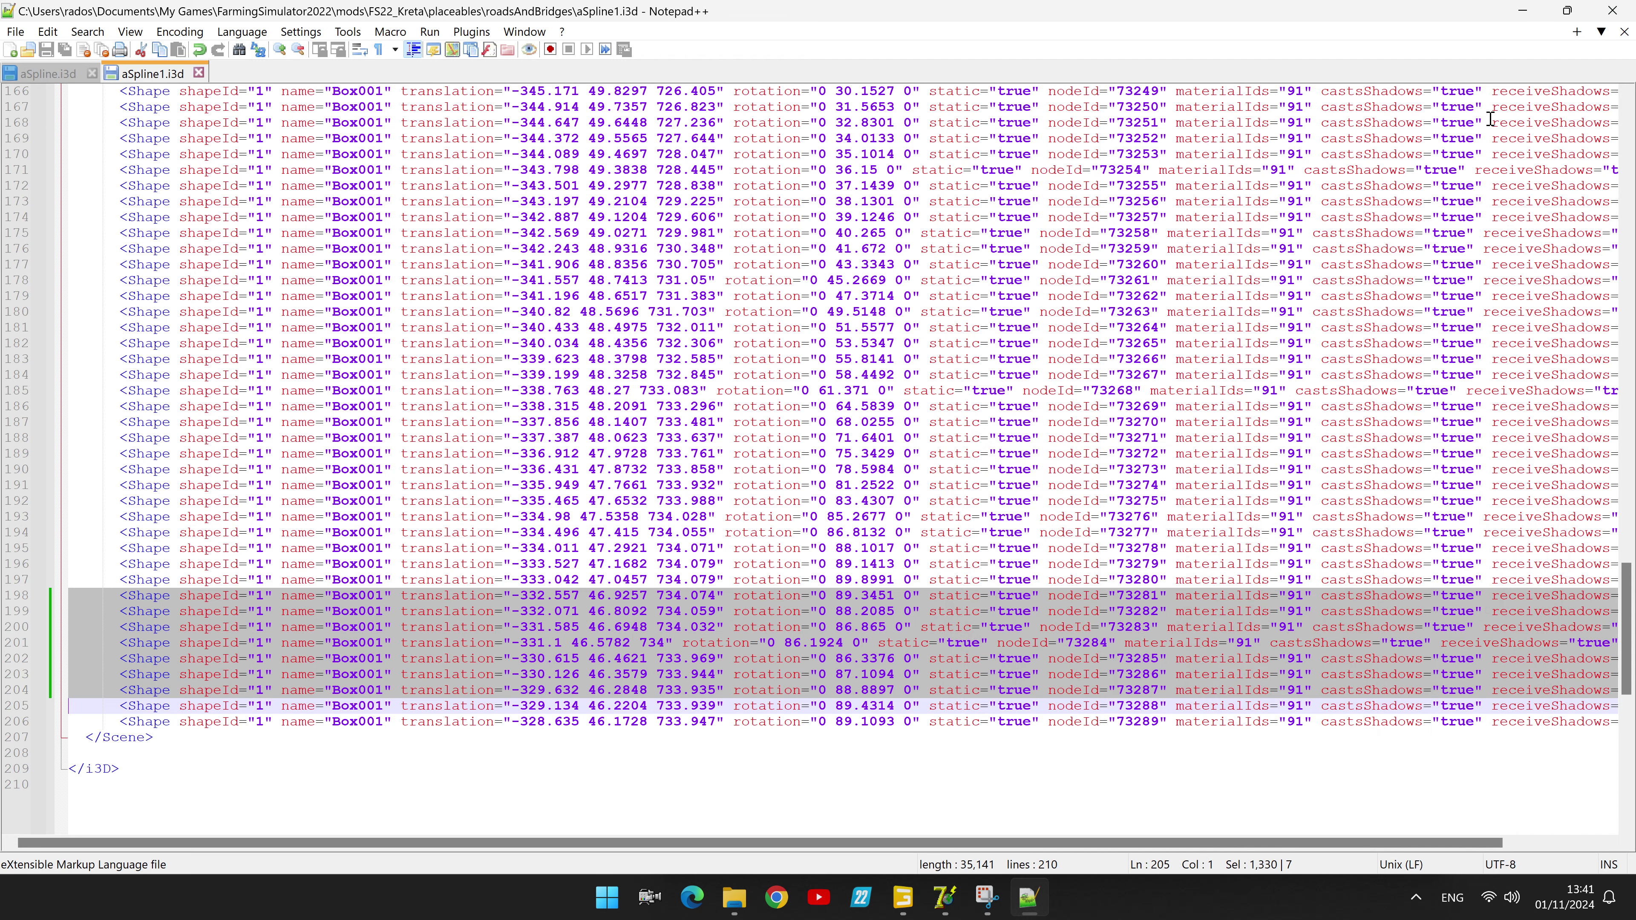
click(1612, 10)
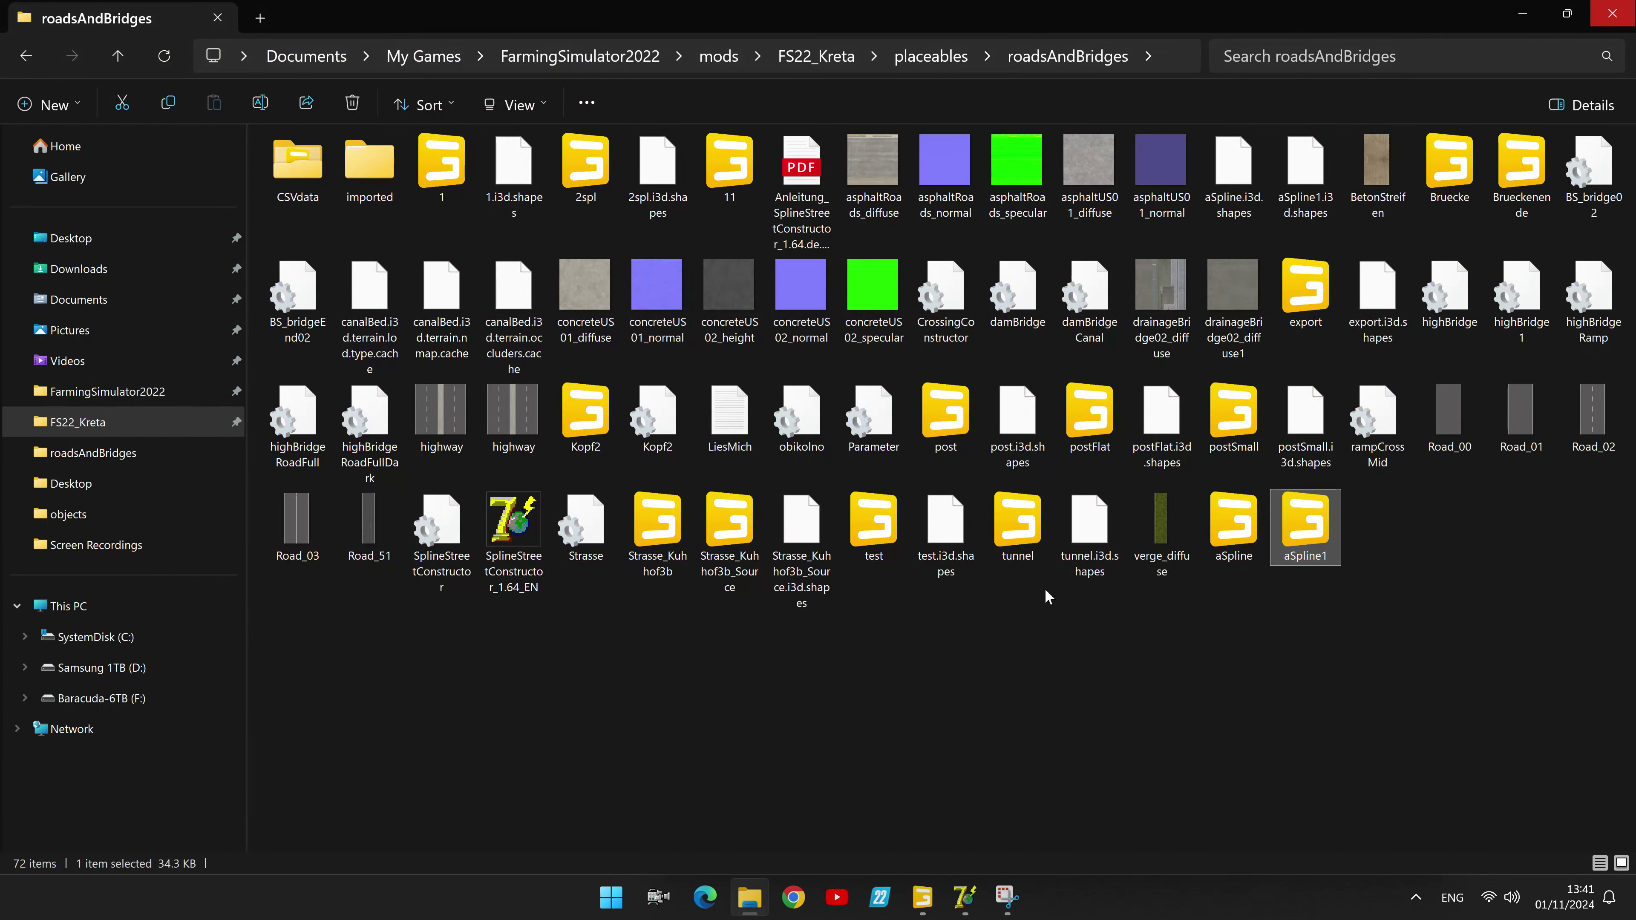
Step: Switch to SplineStreetConstructor and load aSpline1 as the spline points file
click(966, 898)
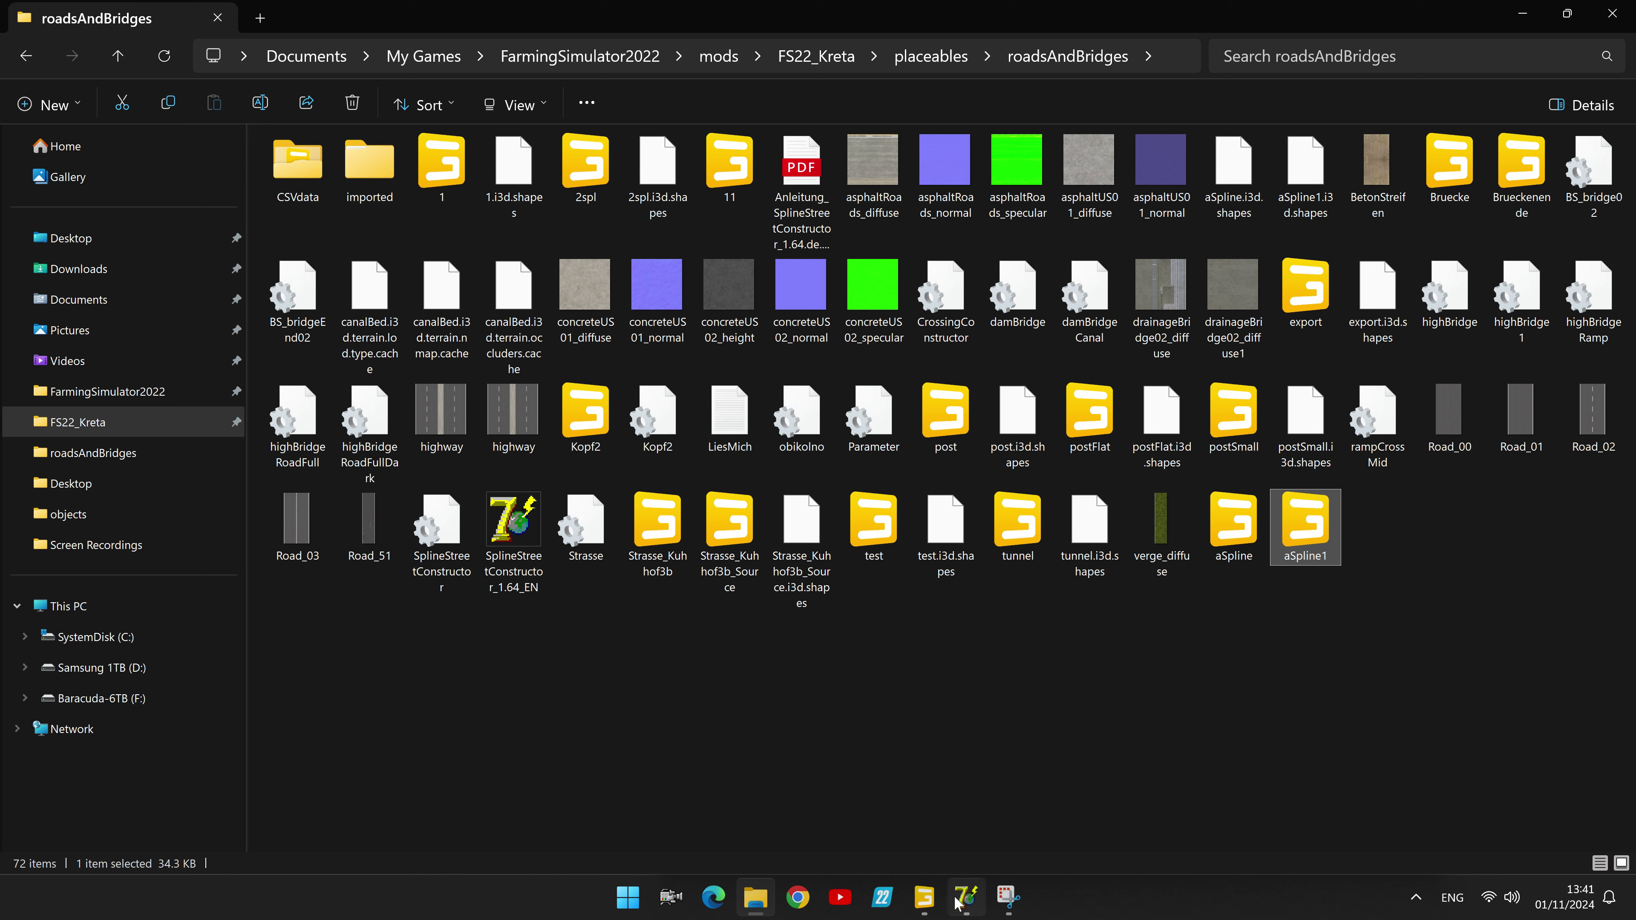
click(1159, 600)
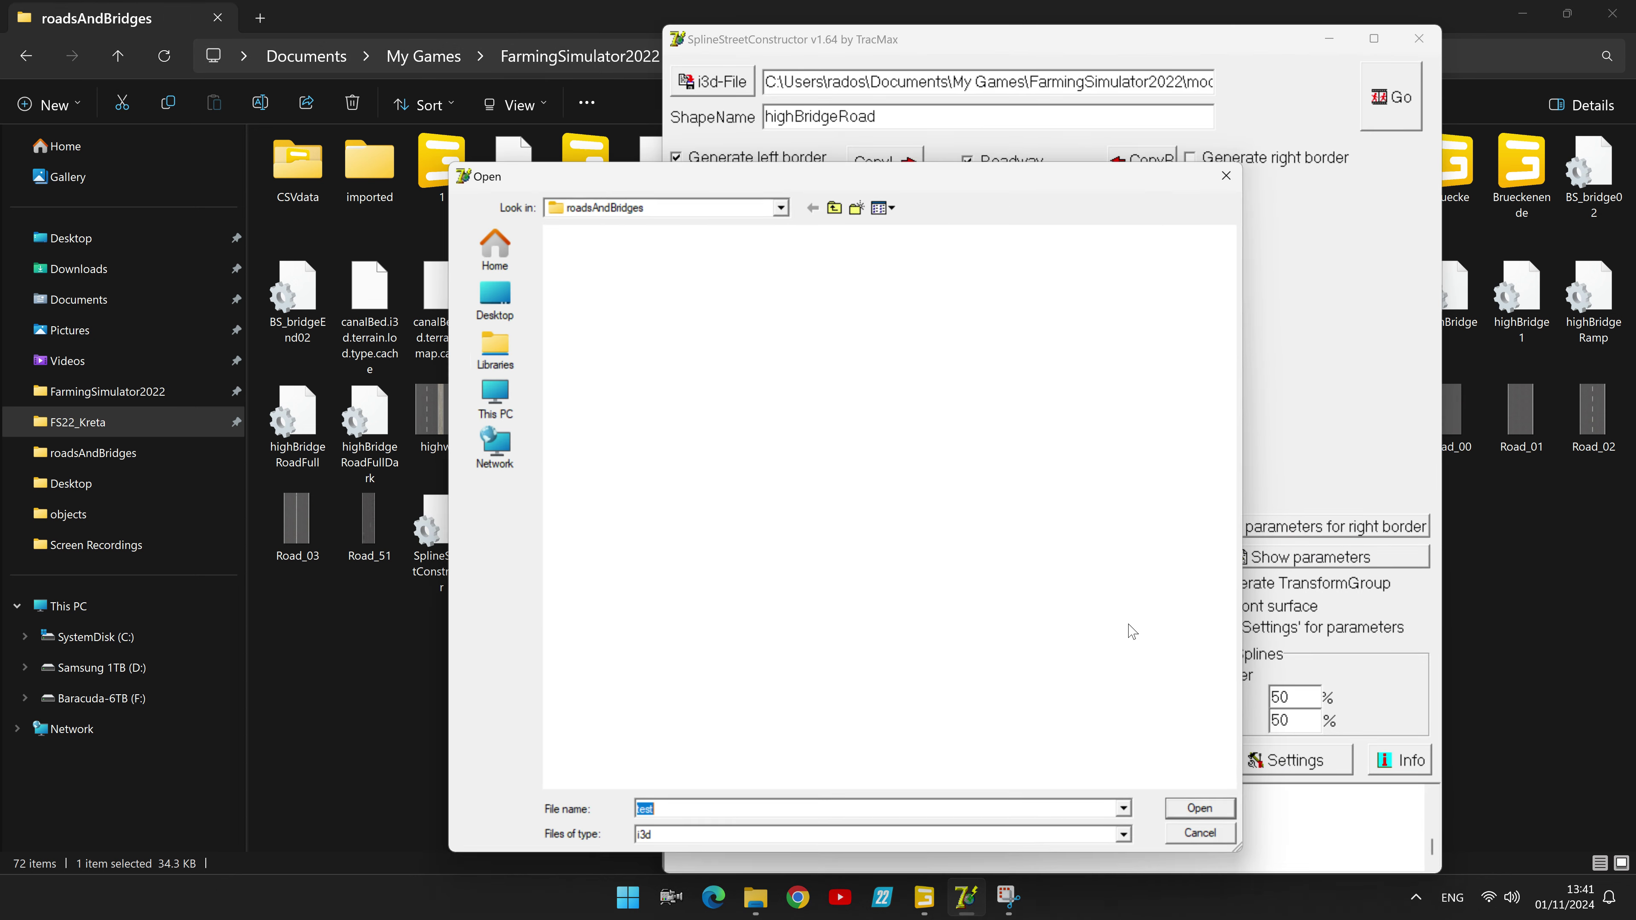
click(596, 419)
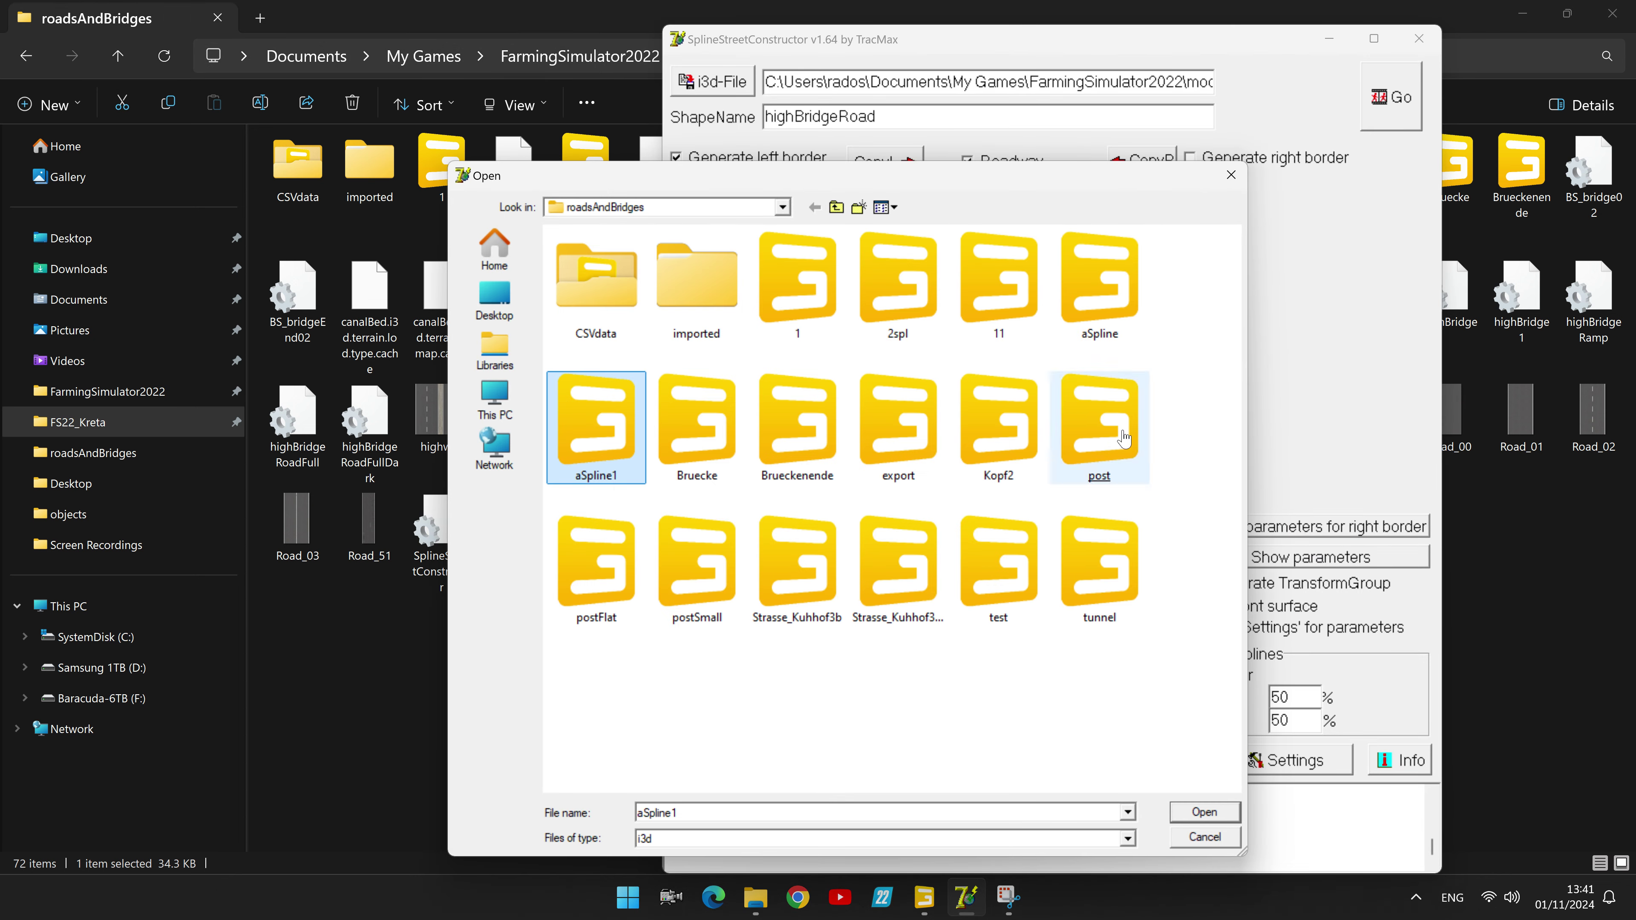
key(Return)
Step: Generate the highBridgeRoad shape from the loaded spline points, accepting all point-spacing warnings
click(1392, 97)
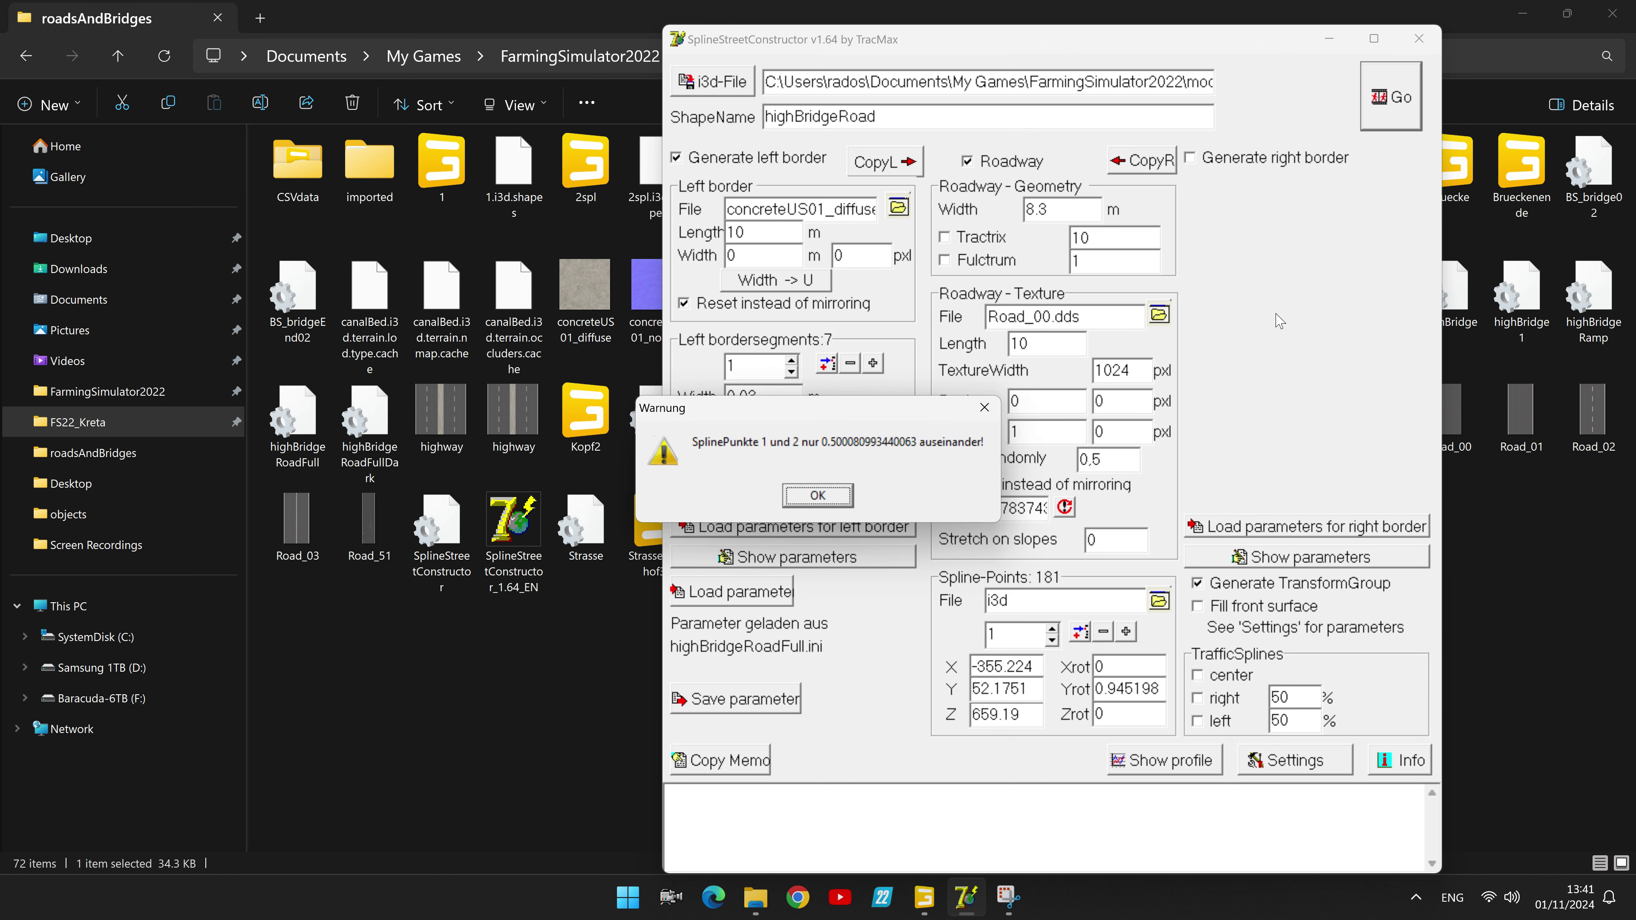
key(Return)
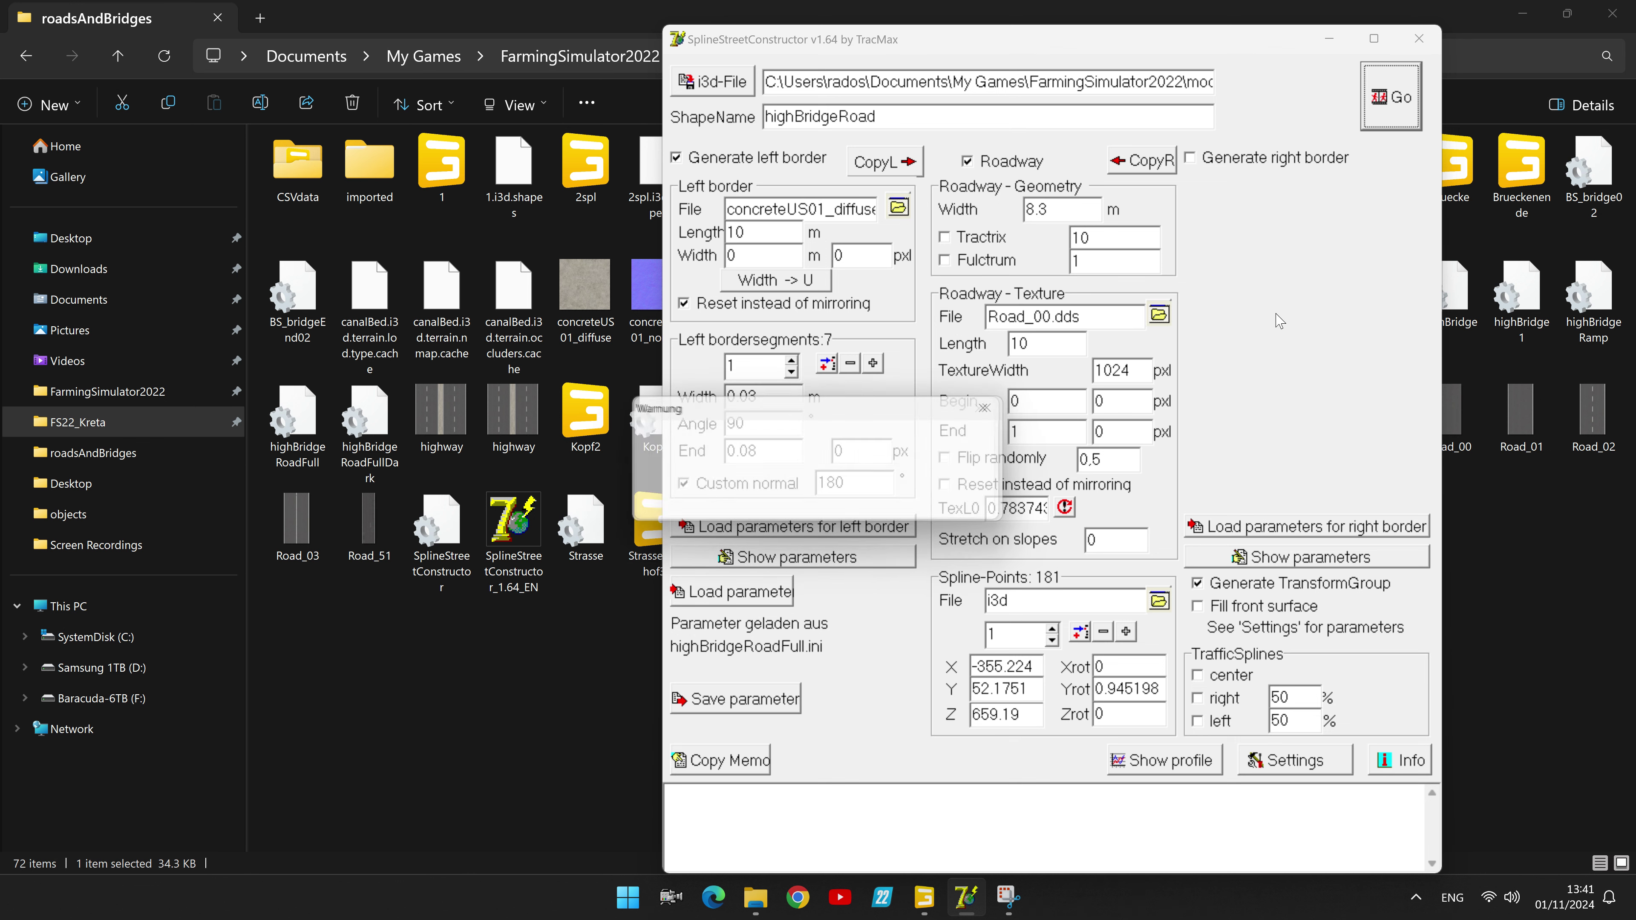
key(Return)
key(Return)
key(Return)
key(Return)
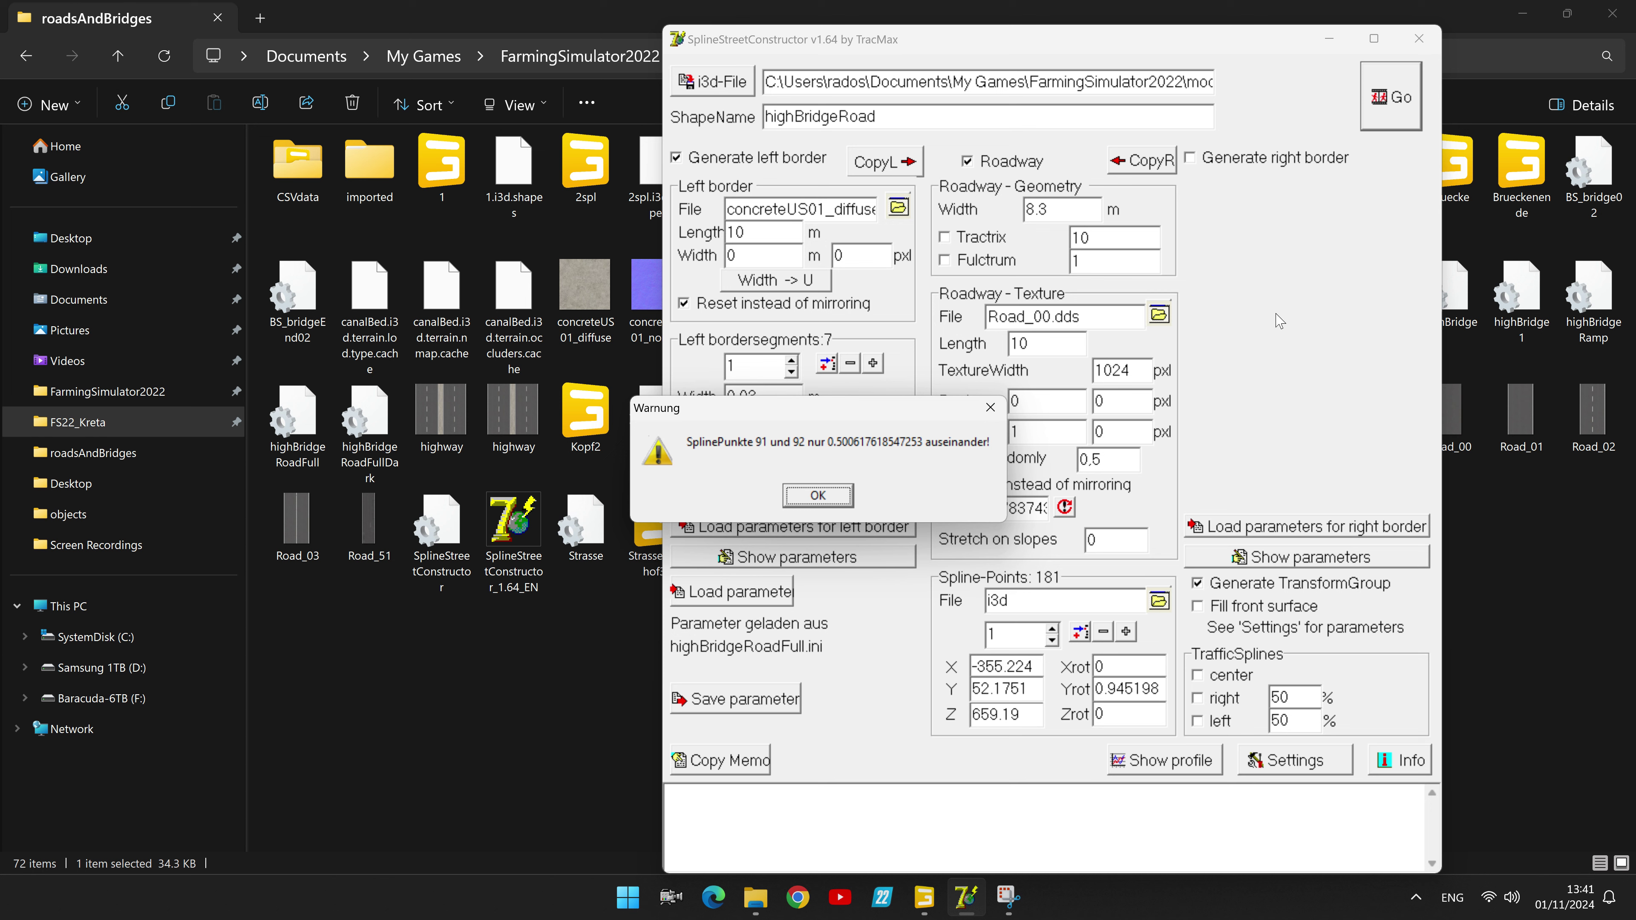
key(Return)
key(Return)
key(Return)
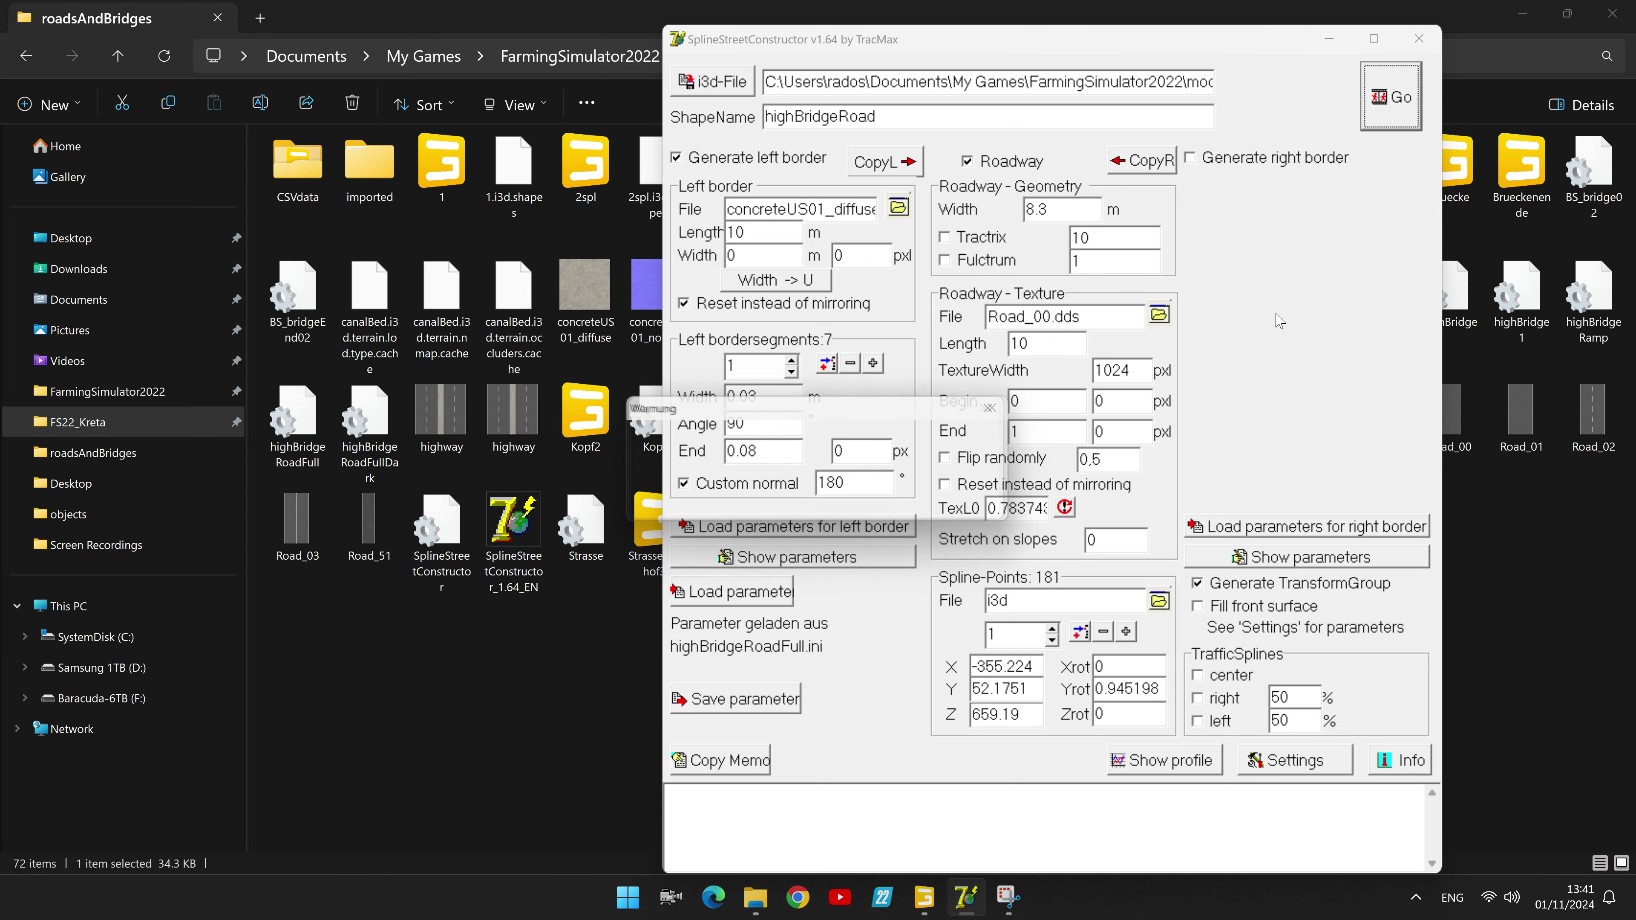
key(Return)
key(Return)
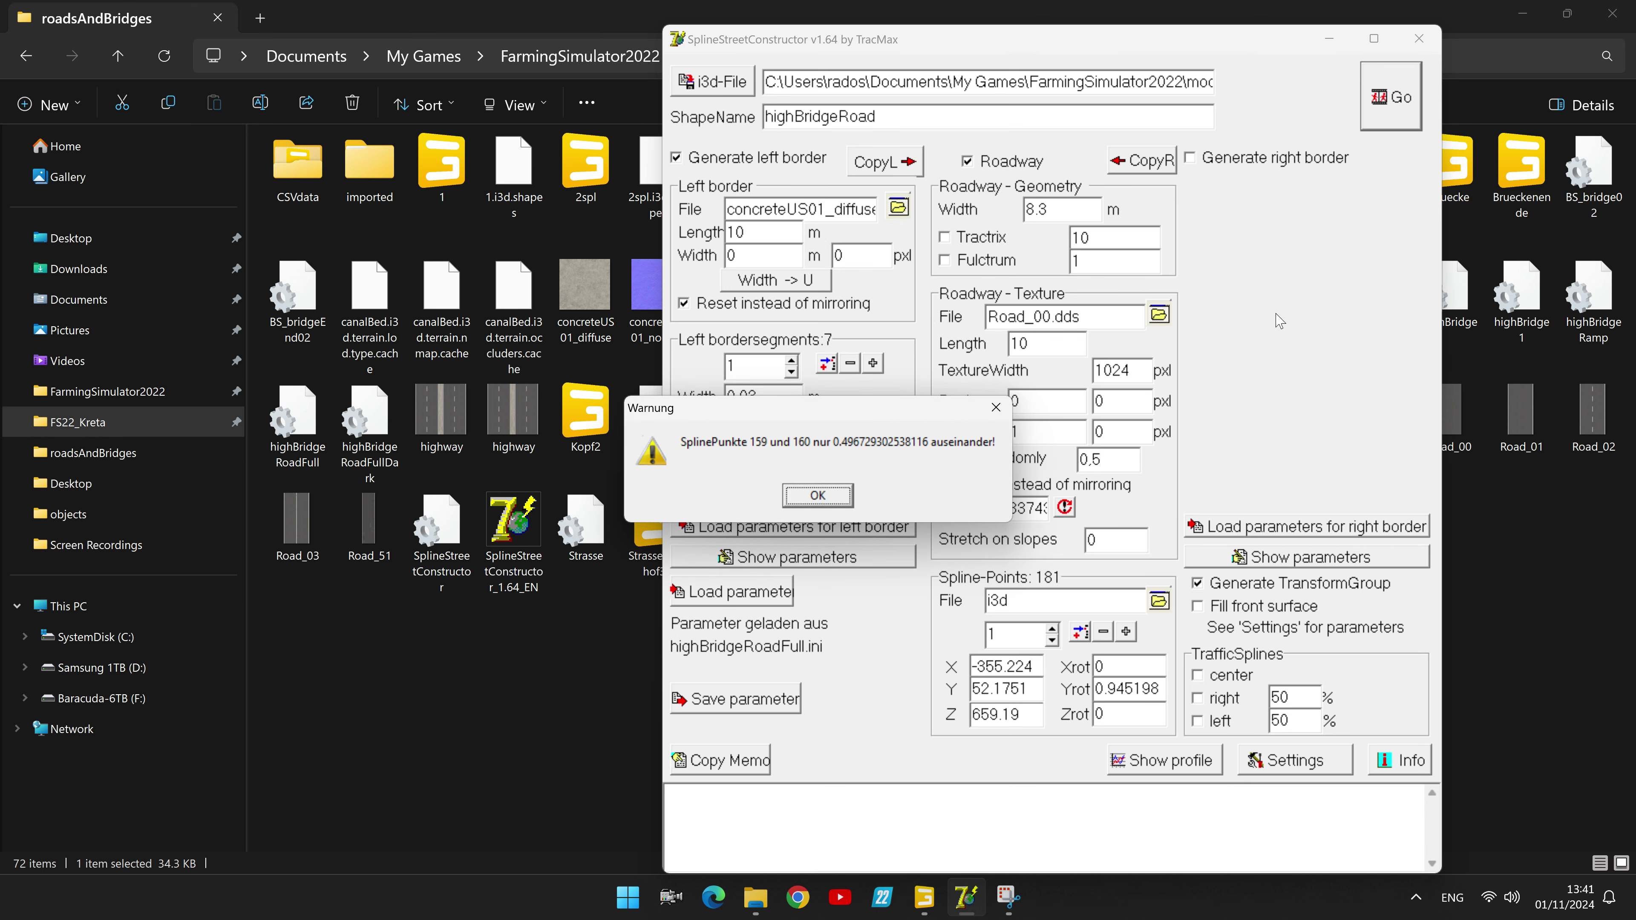
key(Return)
key(Return)
key(Return)
key(Return)
key(Return)
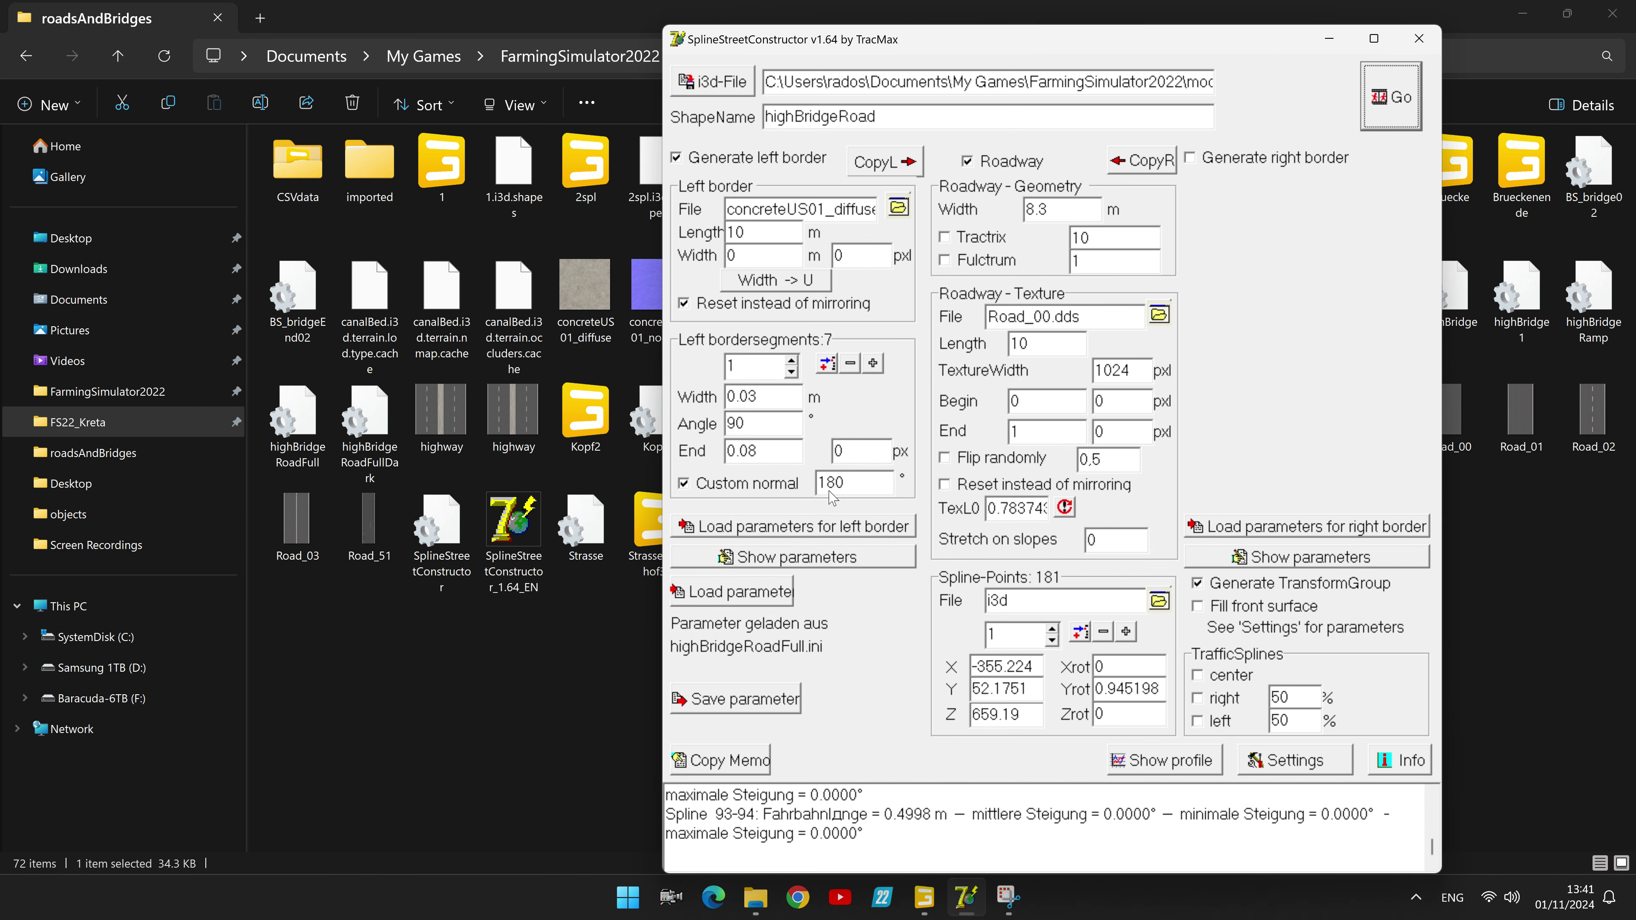
Step: Switch to GIANTS Editor and import 1.i3d from the roadsAndBridges folder into the map
click(934, 898)
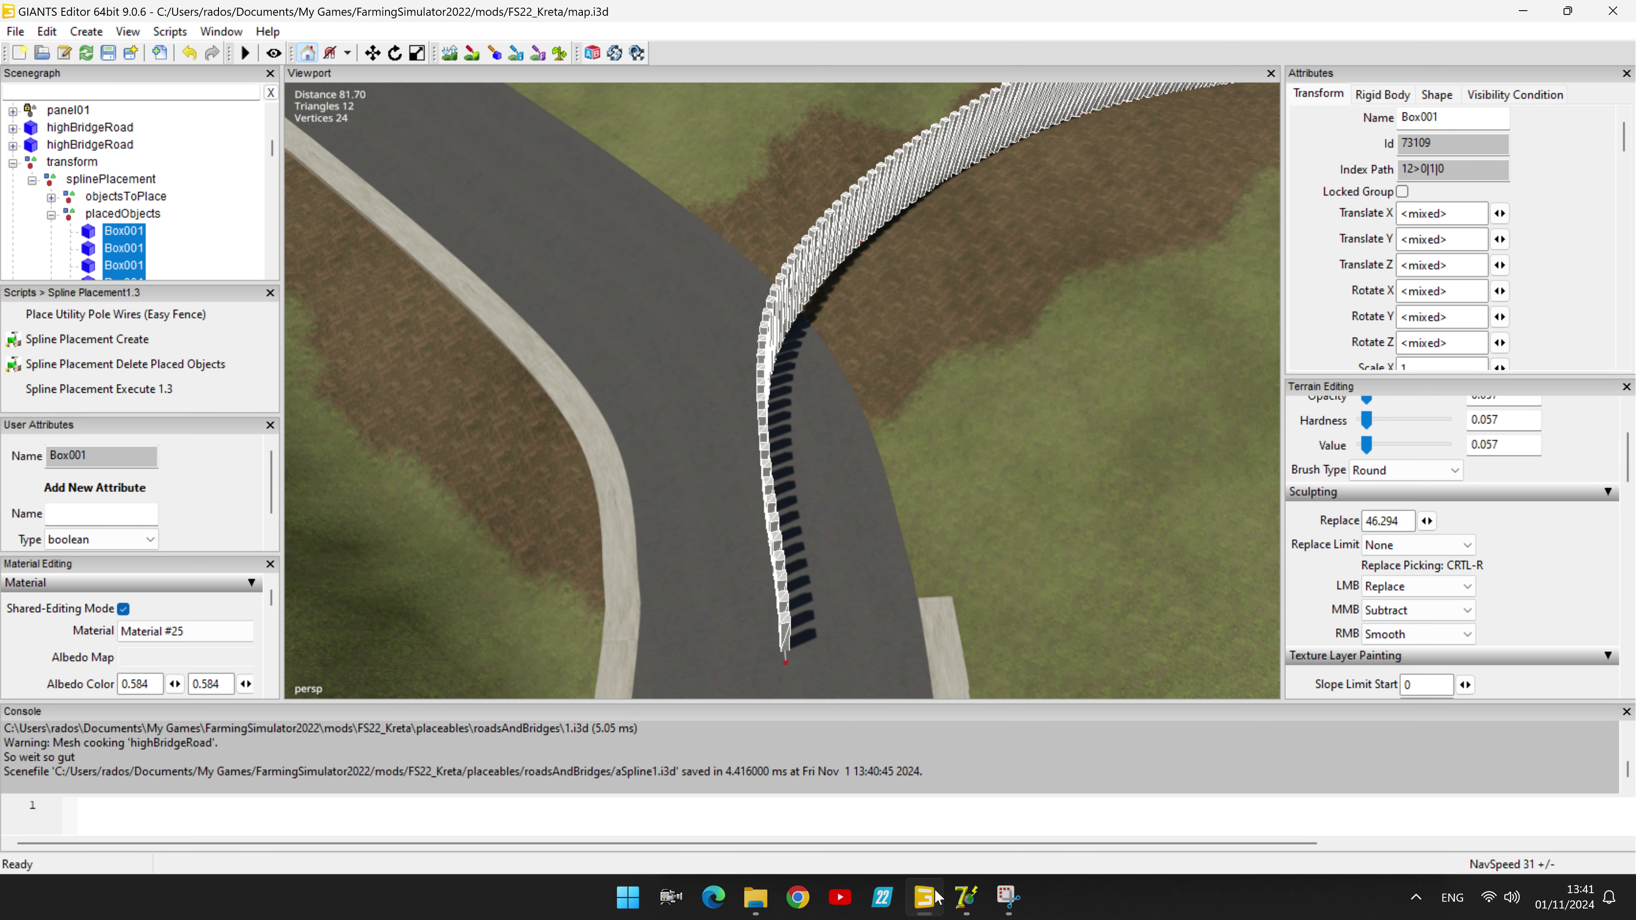
click(15, 31)
click(57, 239)
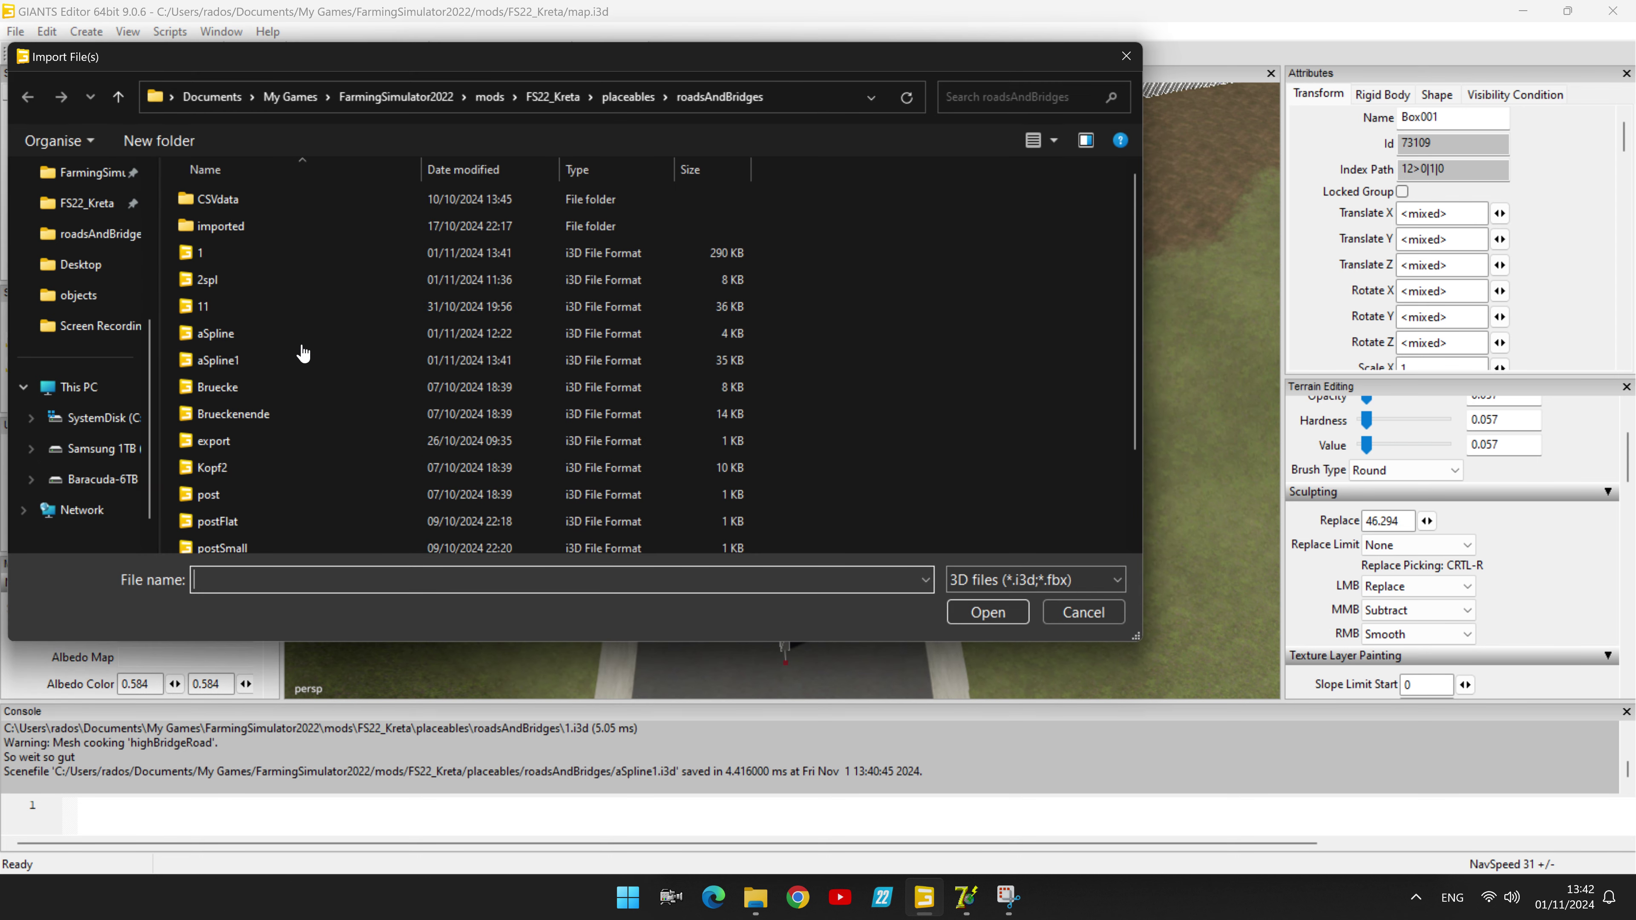
double_click(196, 253)
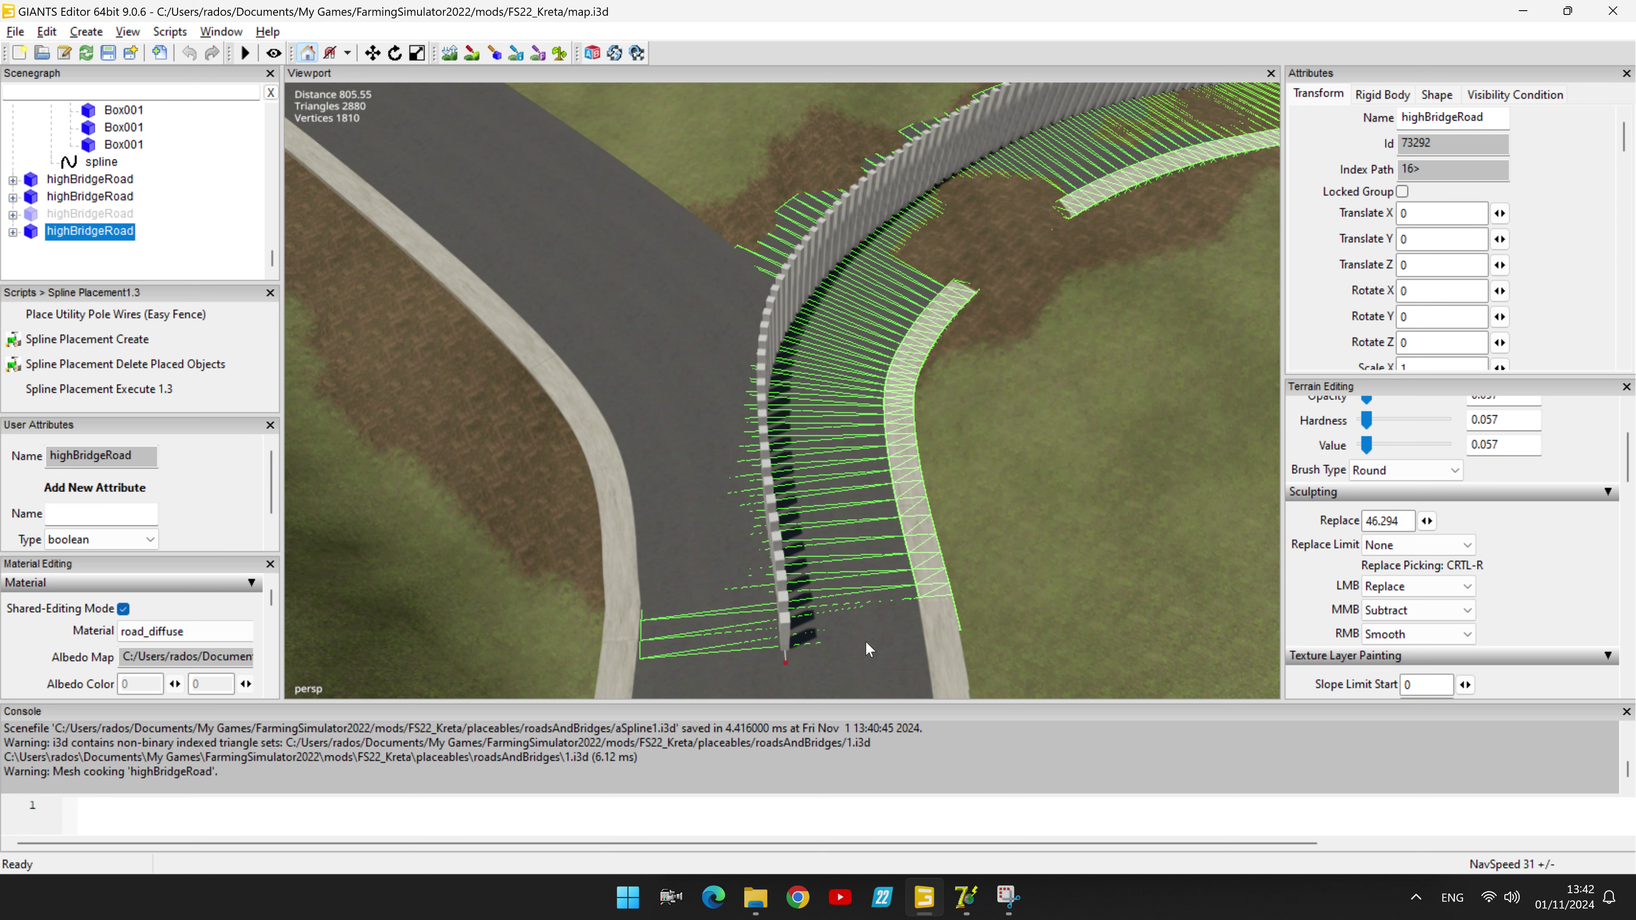
Step: Examine the end of the imported highBridgeRoad mesh around the last spline posts and the adjoining concrete border
scroll(877, 609, up, 3)
alt+middle_drag(877, 609, 858, 555)
alt+drag(844, 541, 613, 523)
scroll(831, 555, up, 3)
mouse_move(843, 520)
alt+middle_down()
mouse_move(865, 521)
mouse_move(832, 515)
alt+middle_up()
alt+drag(832, 515, 708, 514)
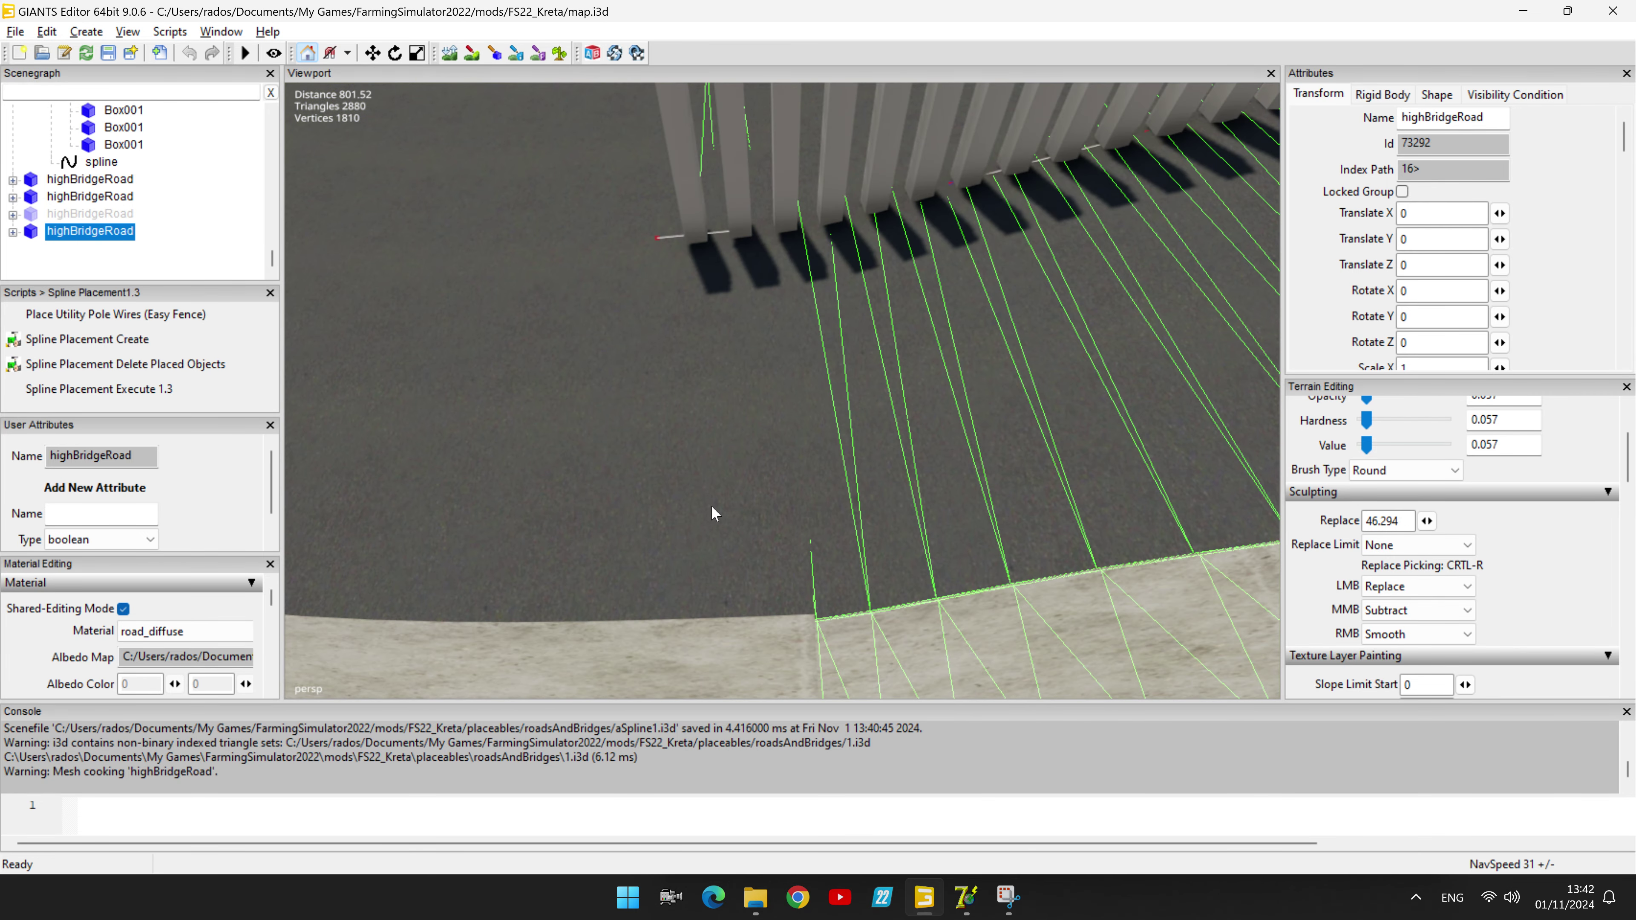
scroll(710, 507, down, 1)
middle_drag(710, 510, 880, 499)
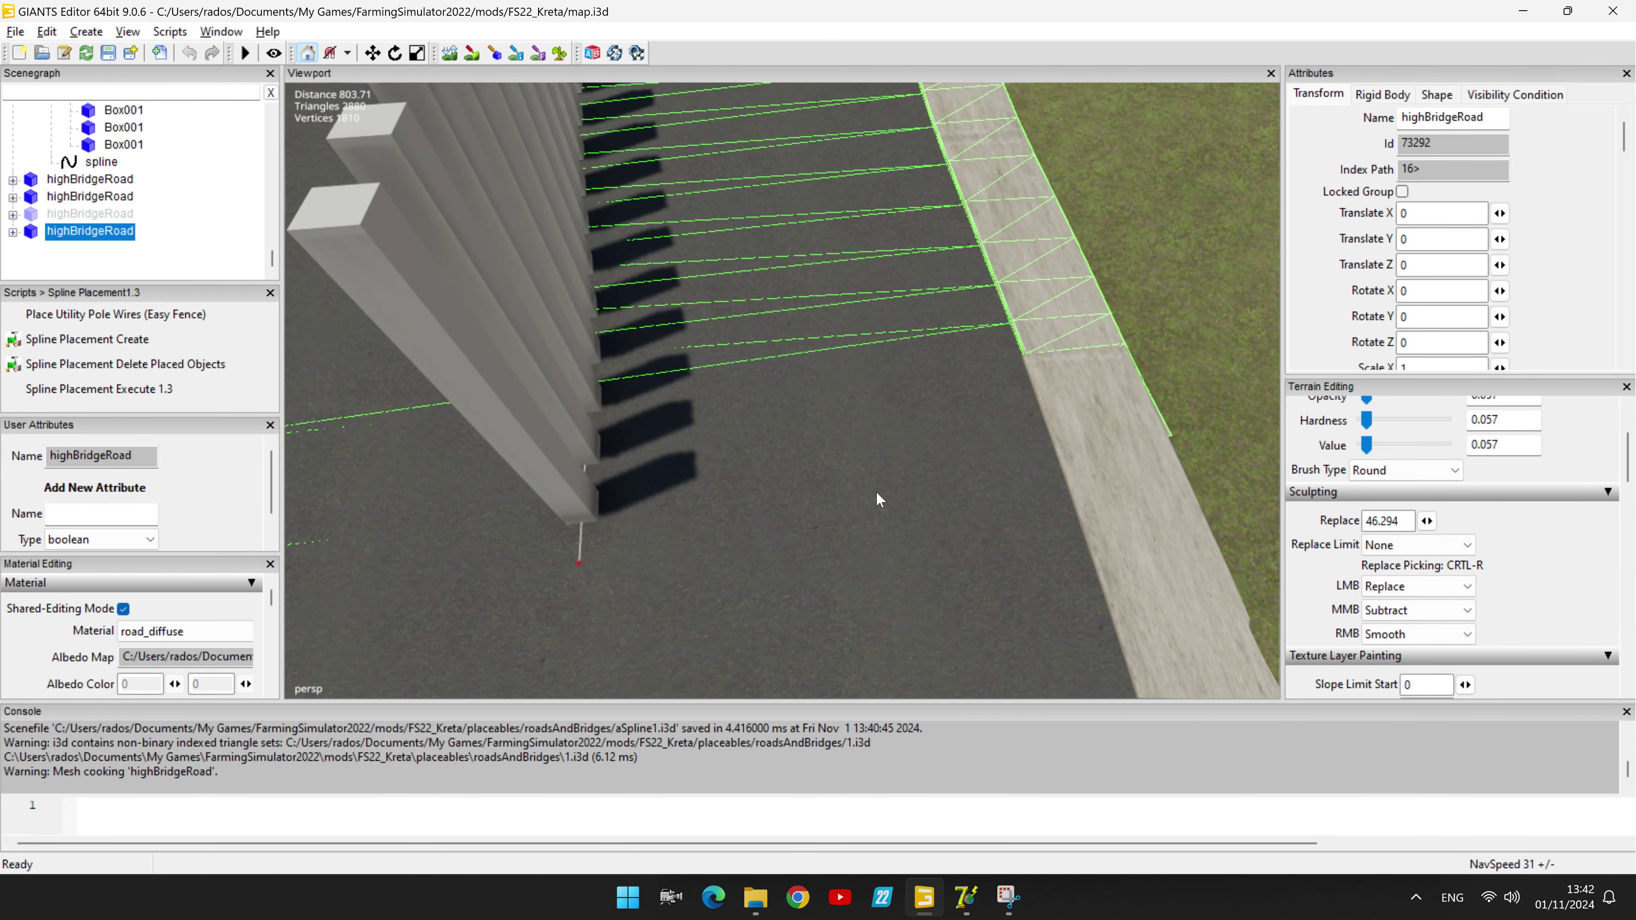
Step: Nudge the last three Box001 posts sideways along their local X axis to Translate Z 733.994, 733.977 and 733.954, starting from the end post
click(111, 147)
click(462, 407)
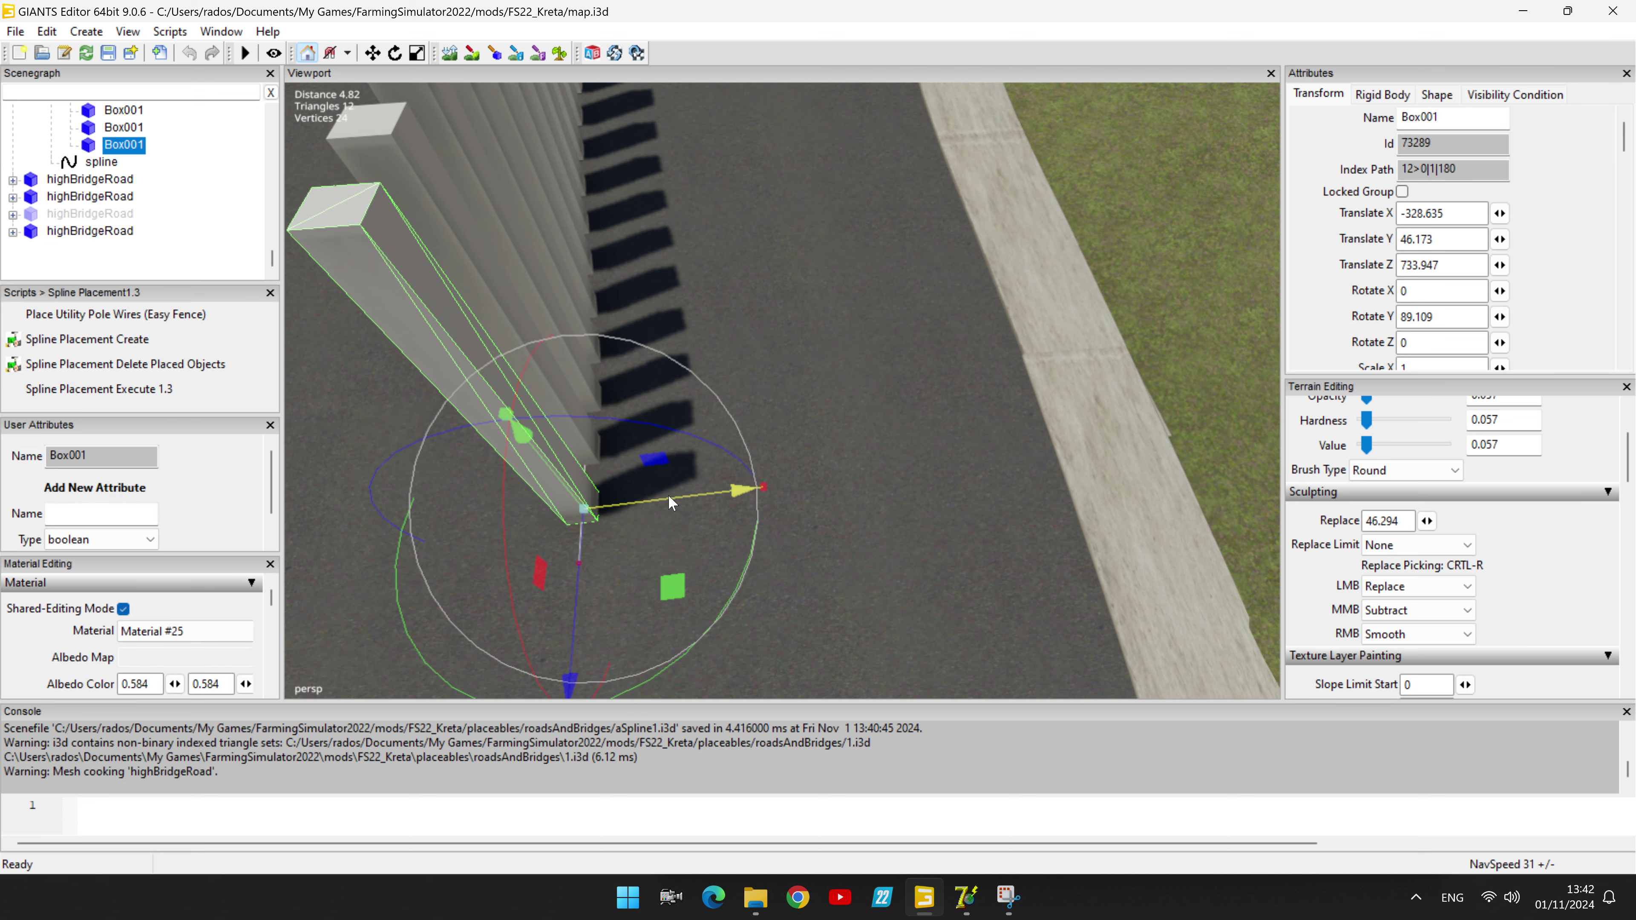
drag(670, 503, 665, 501)
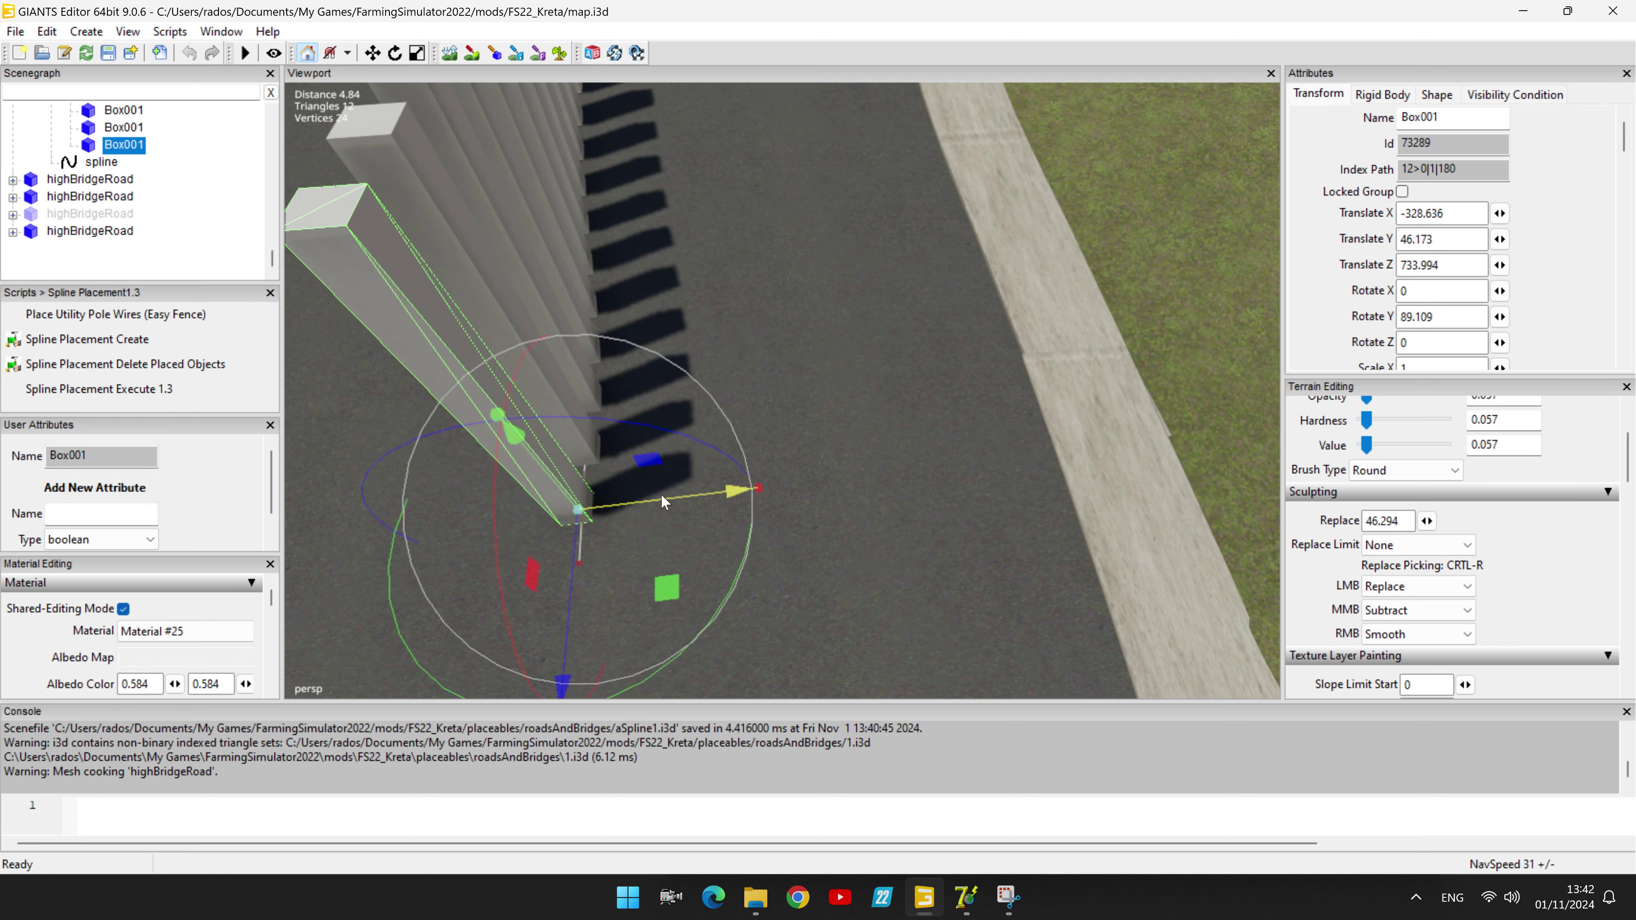
click(122, 128)
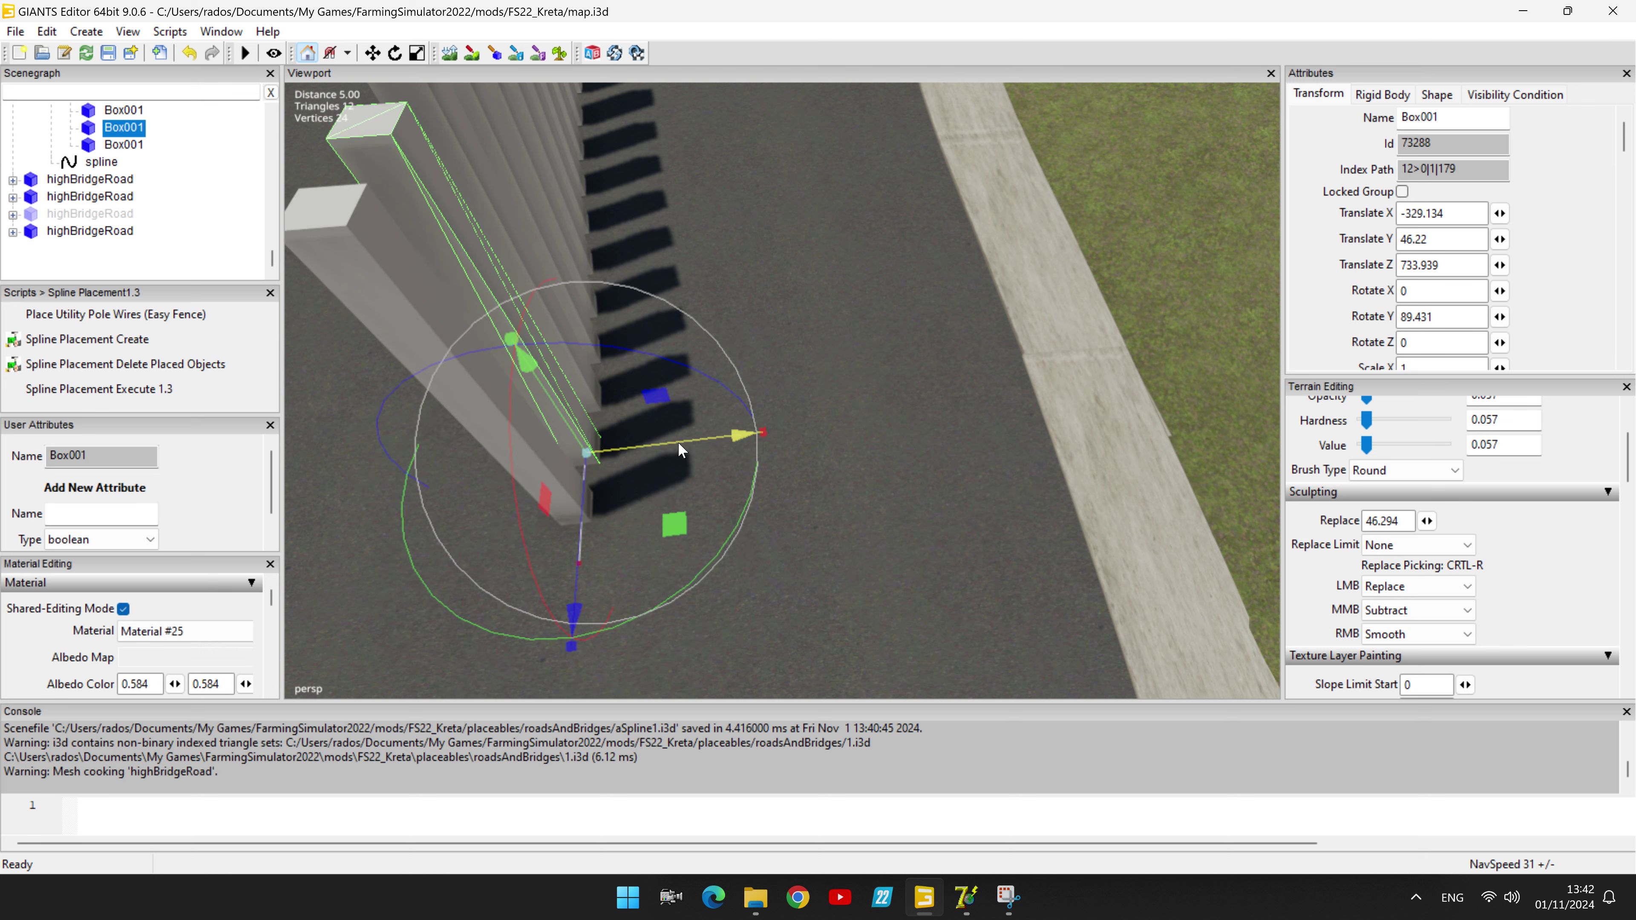
drag(672, 444, 671, 444)
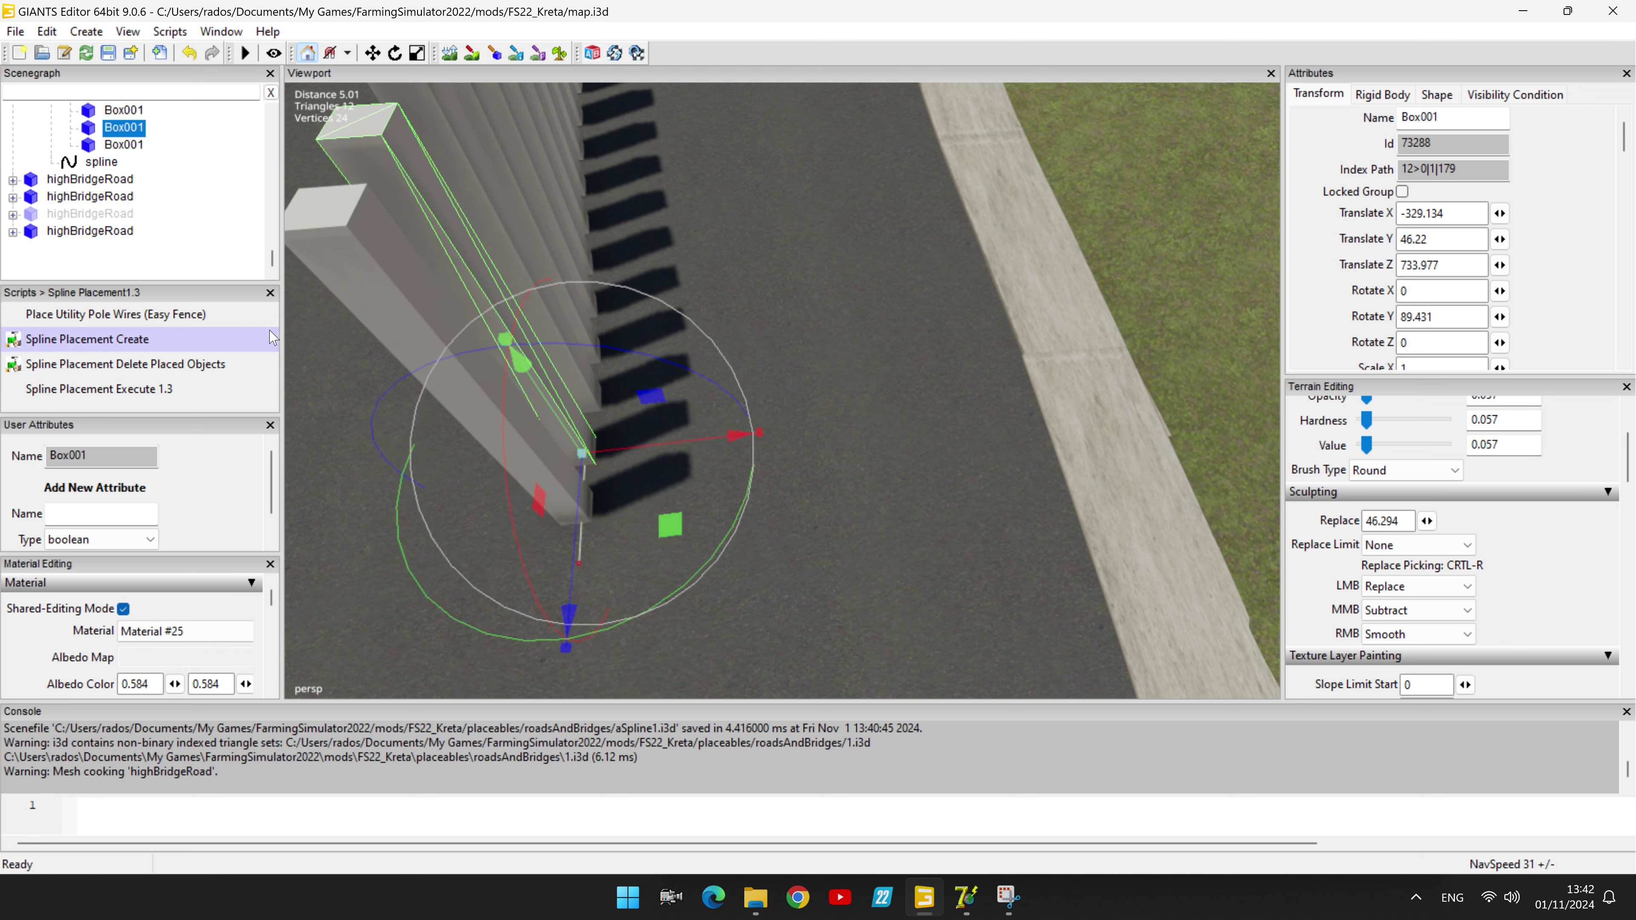
click(123, 110)
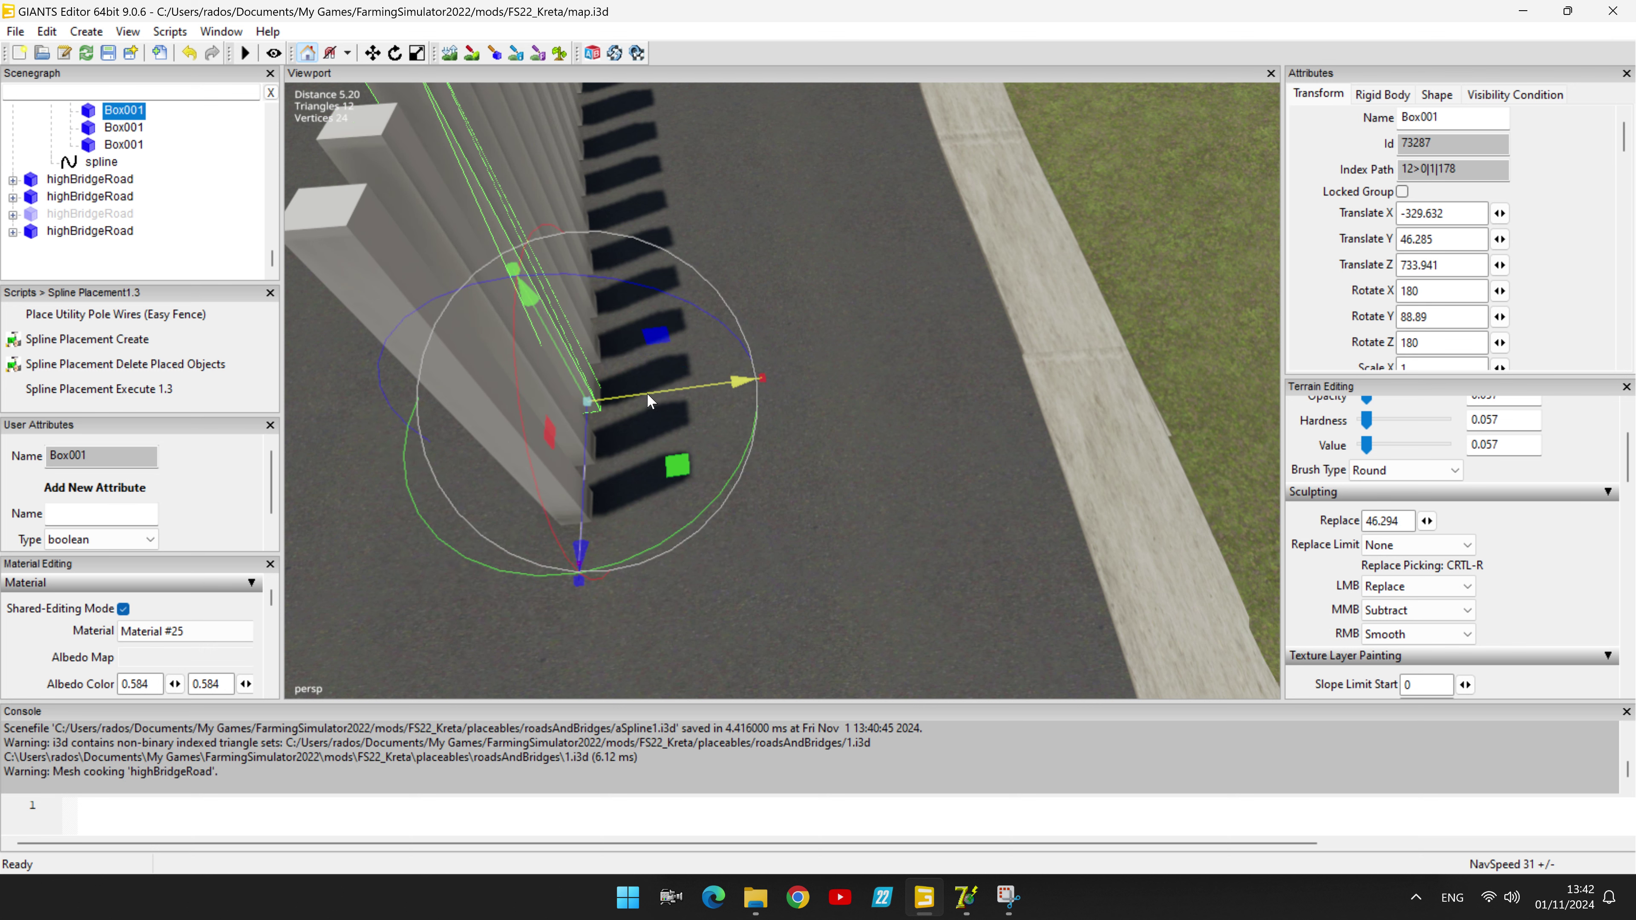
alt+middle_drag(923, 473, 930, 475)
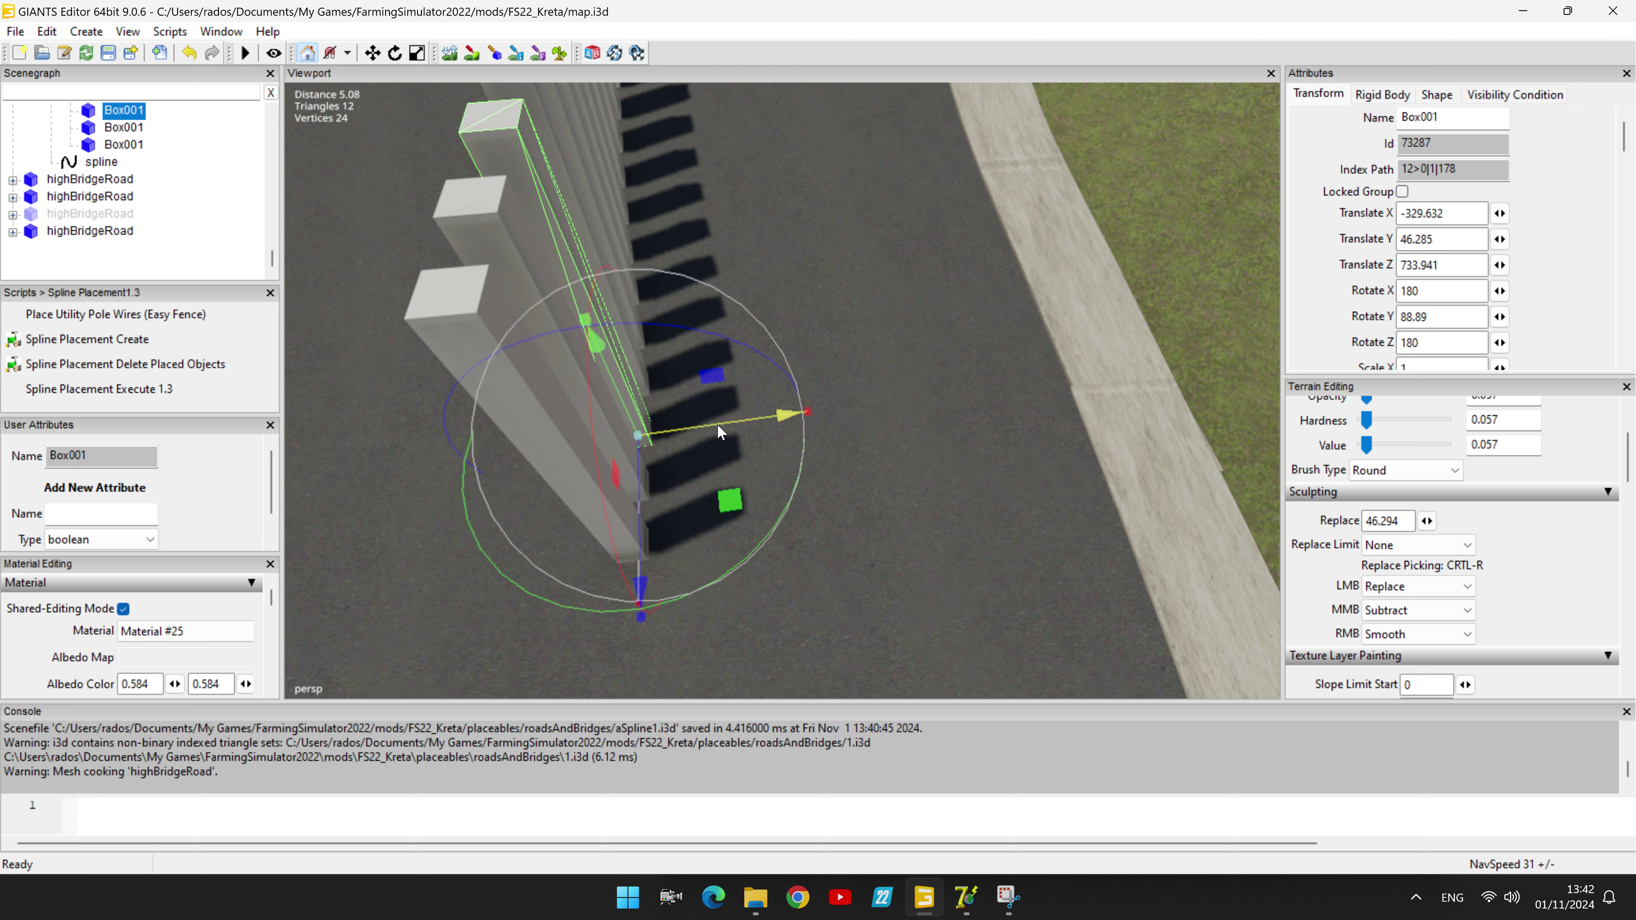
drag(719, 427, 716, 426)
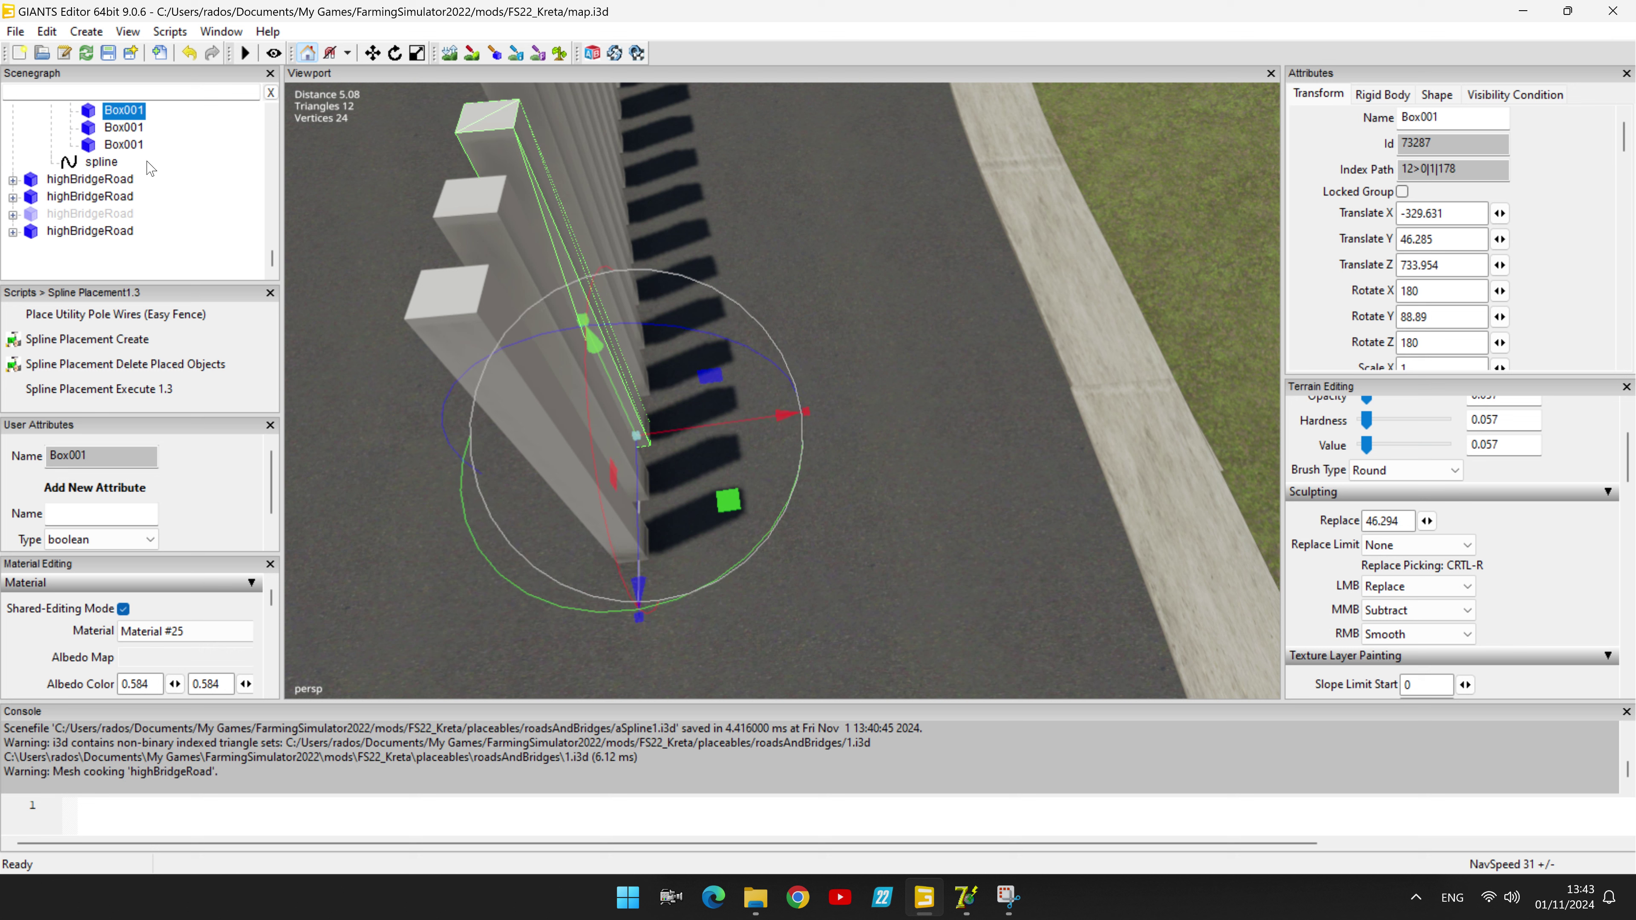
Step: Fine-tune the second-to-last post to Translate Z 733.989 and the end post to 734, checking the neighbouring posts
click(122, 129)
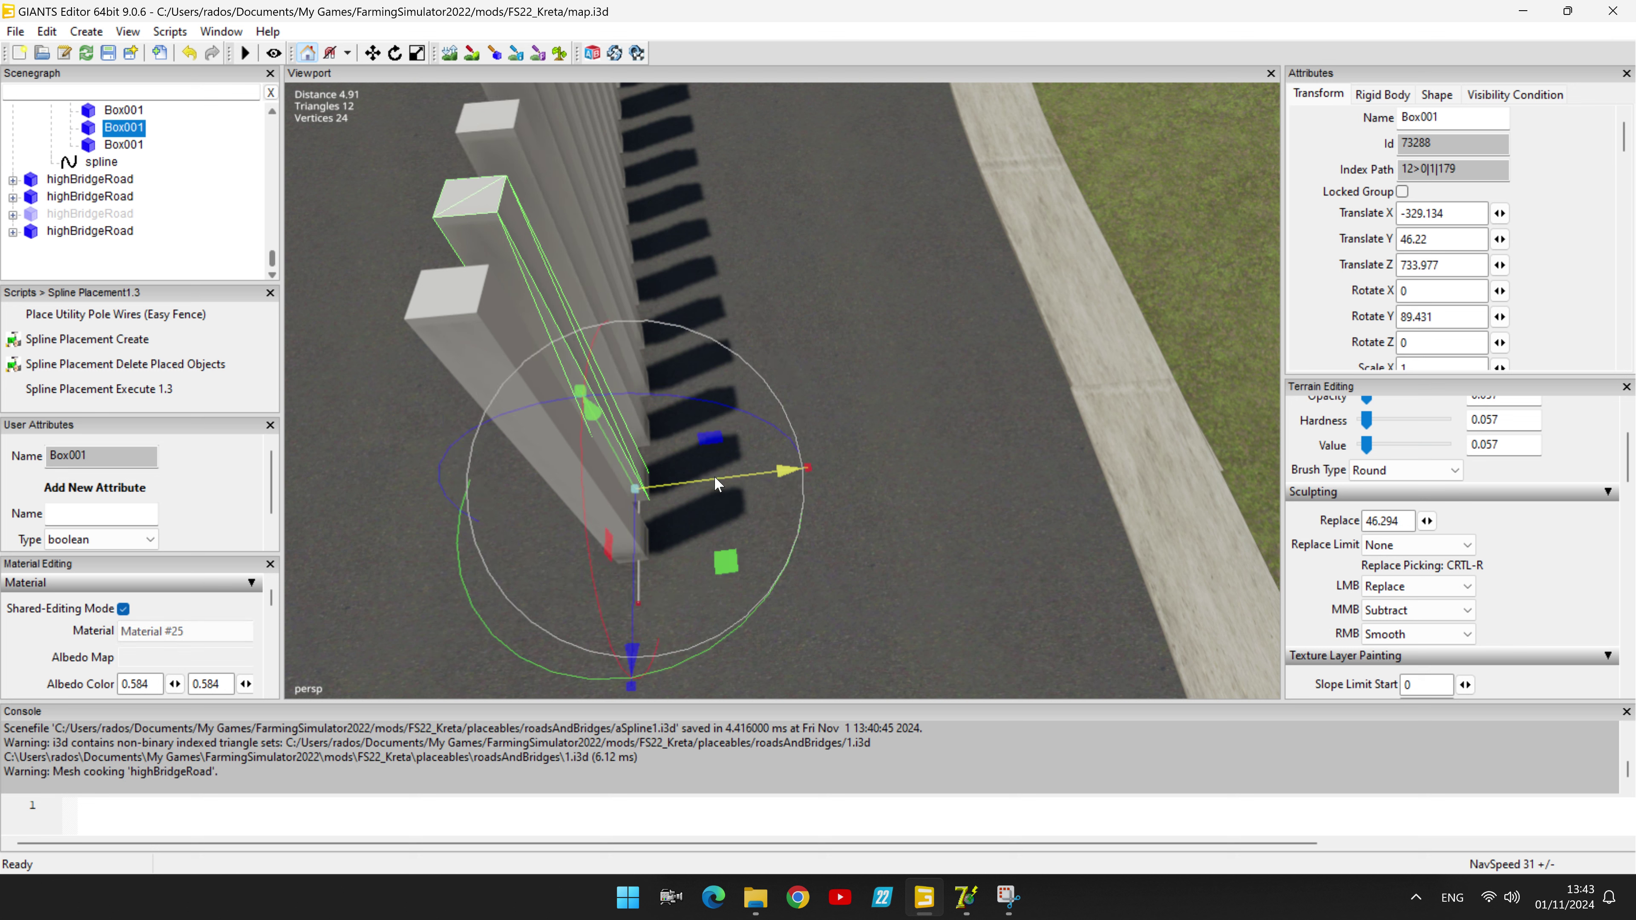
drag(715, 478, 711, 475)
click(119, 147)
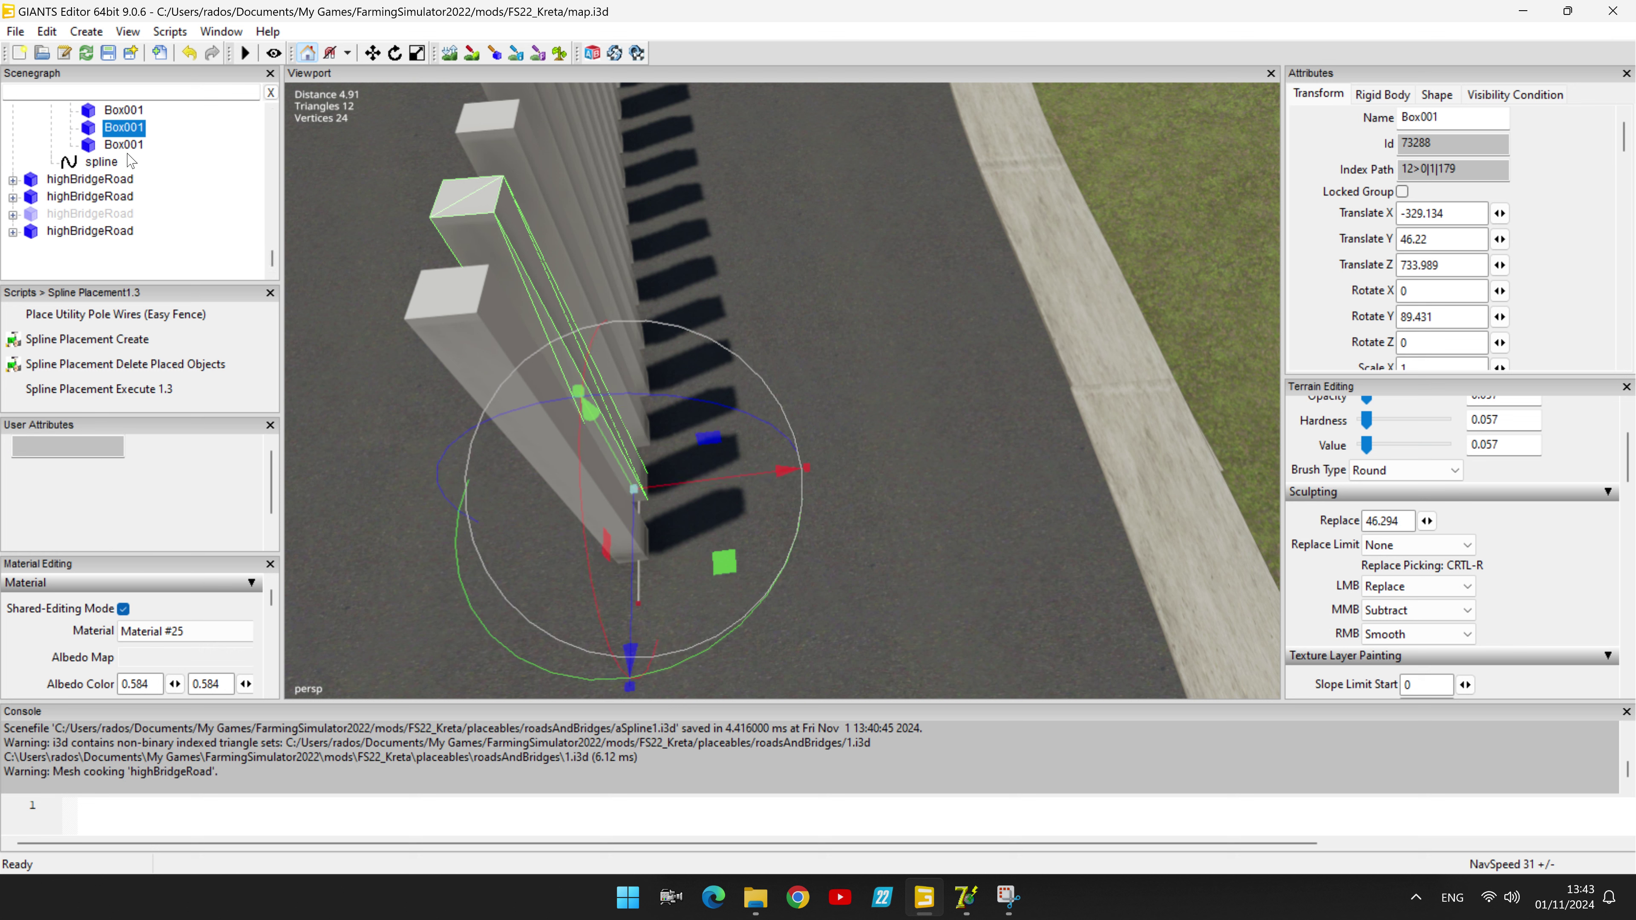
drag(722, 538, 721, 538)
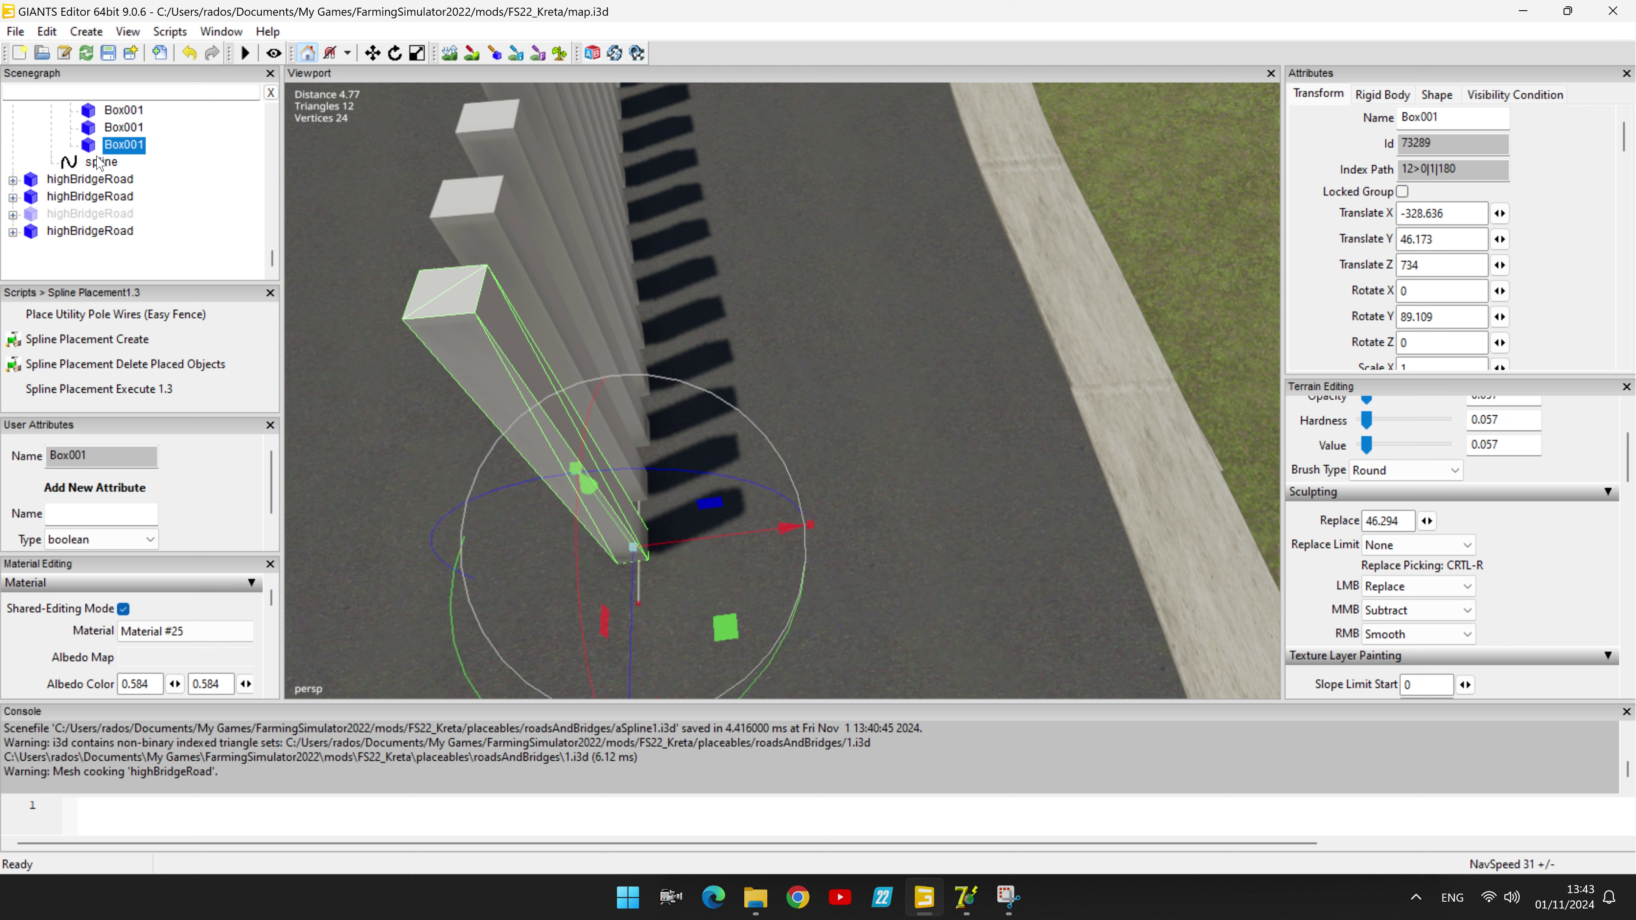
click(117, 128)
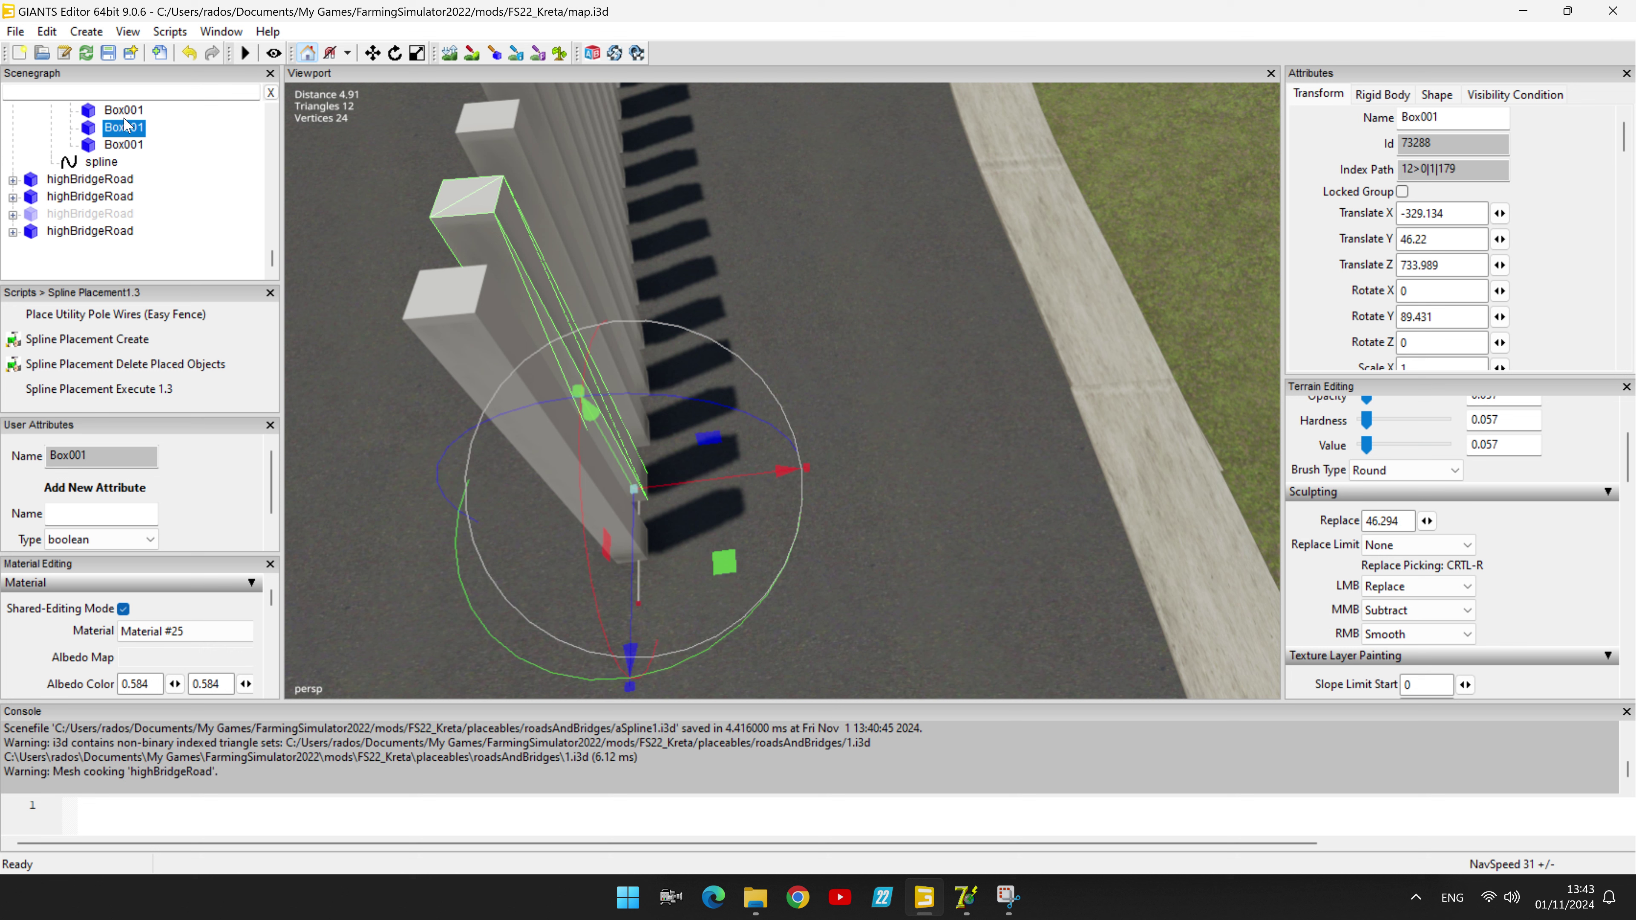
scroll(124, 123, up, 1)
click(122, 146)
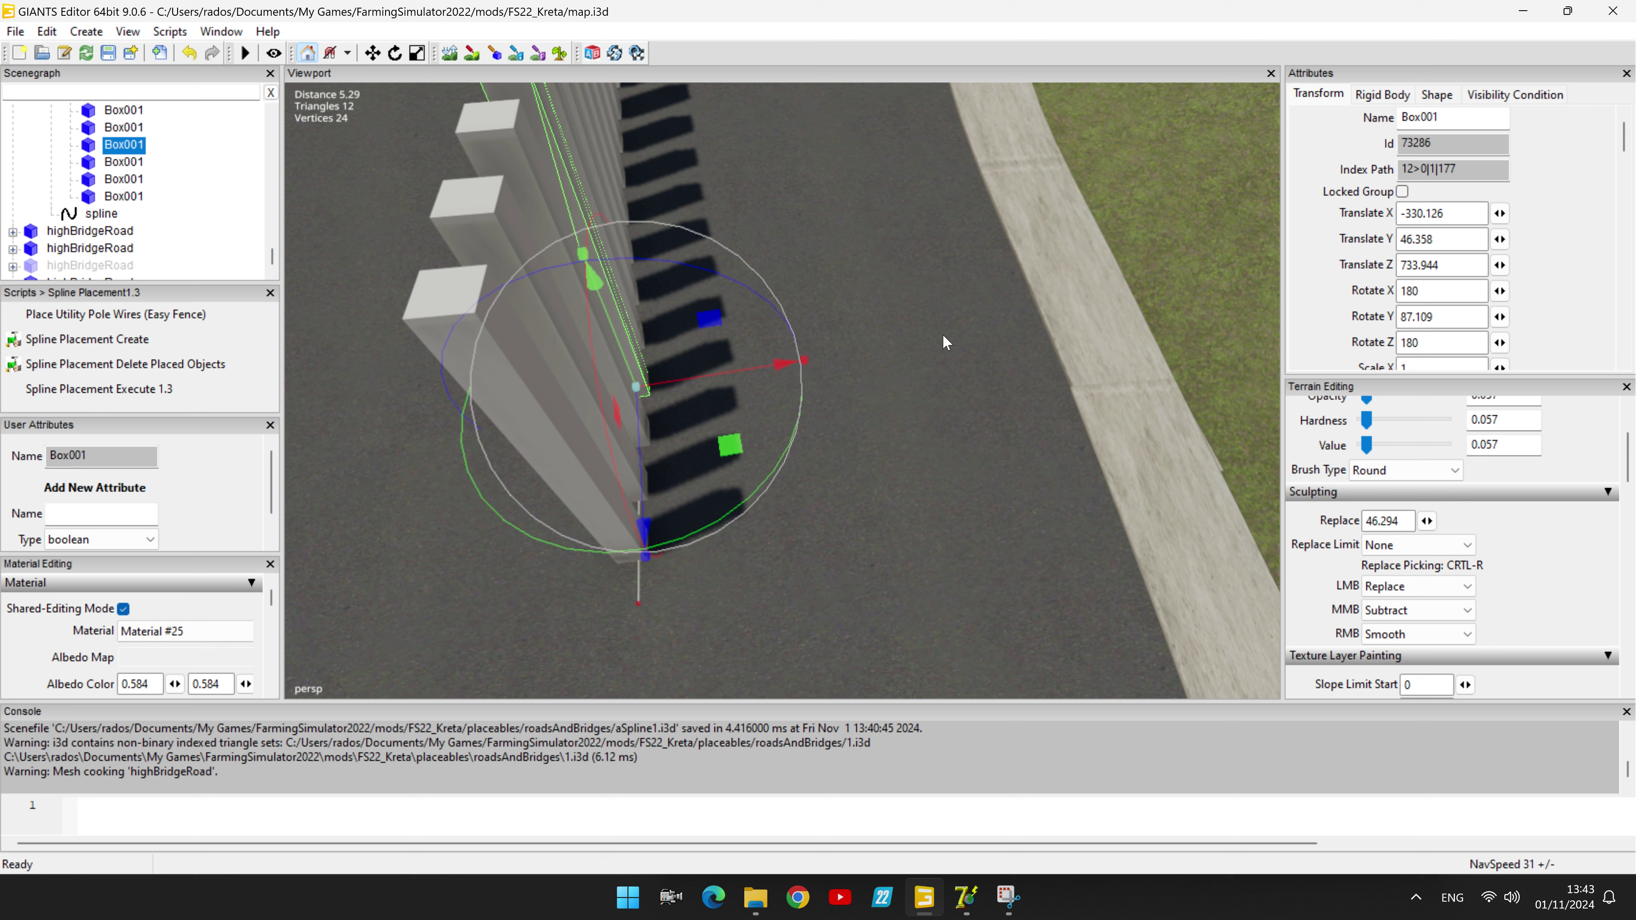
Step: Select all Box001 posts under placedObjects and export the selection over the existing aSpline1.i3d
click(126, 197)
drag(274, 268, 276, 160)
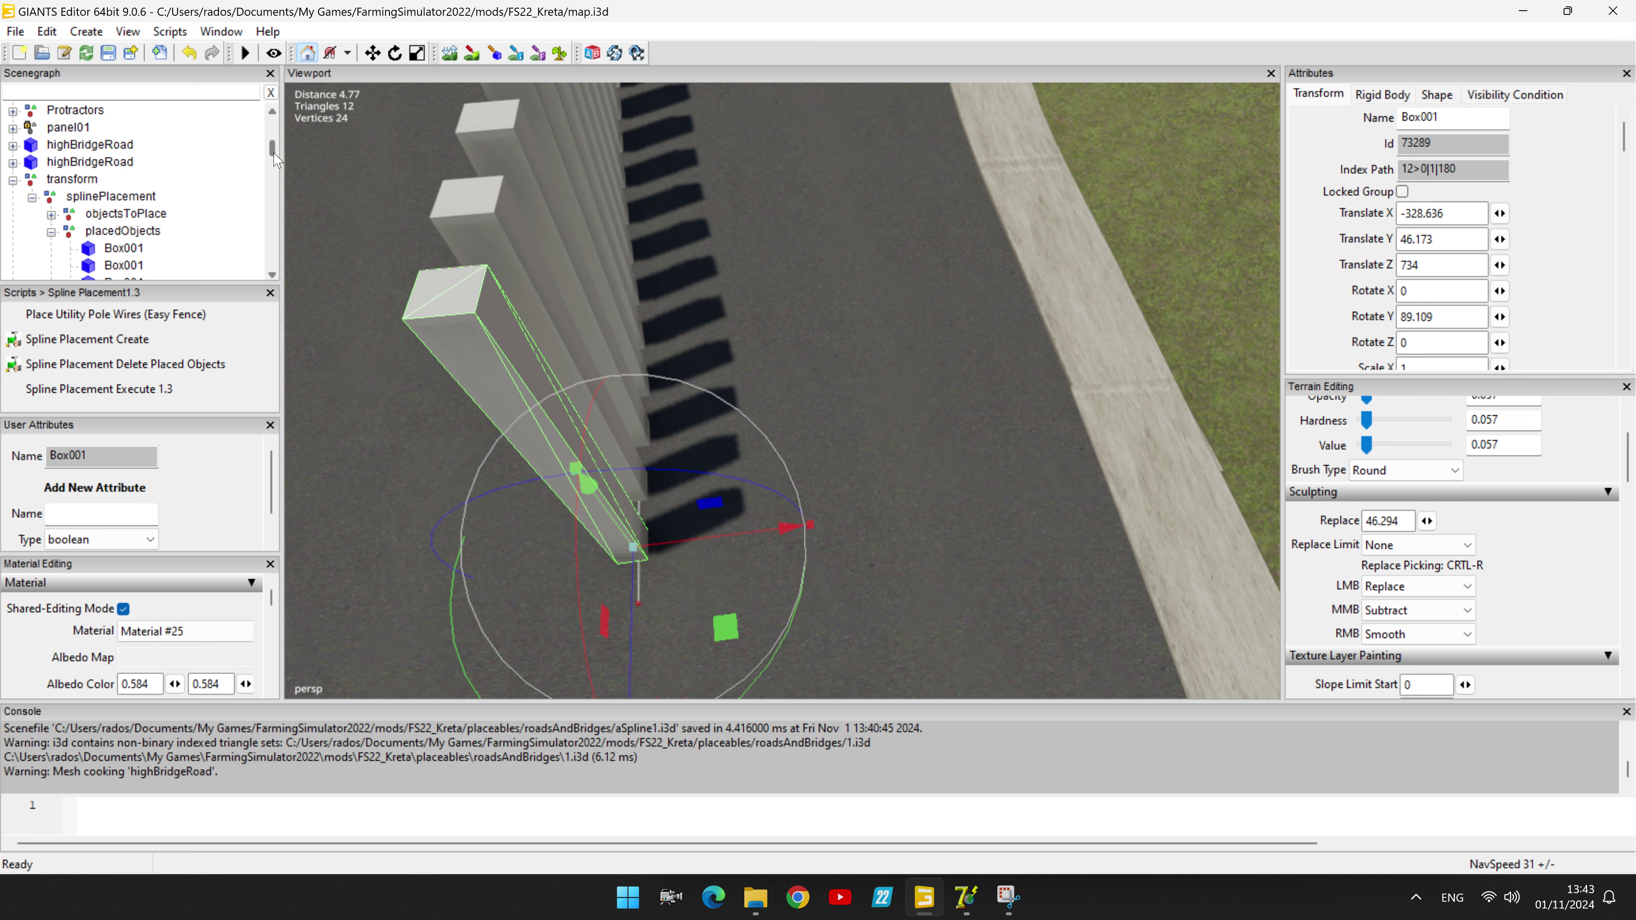
shift+click(113, 251)
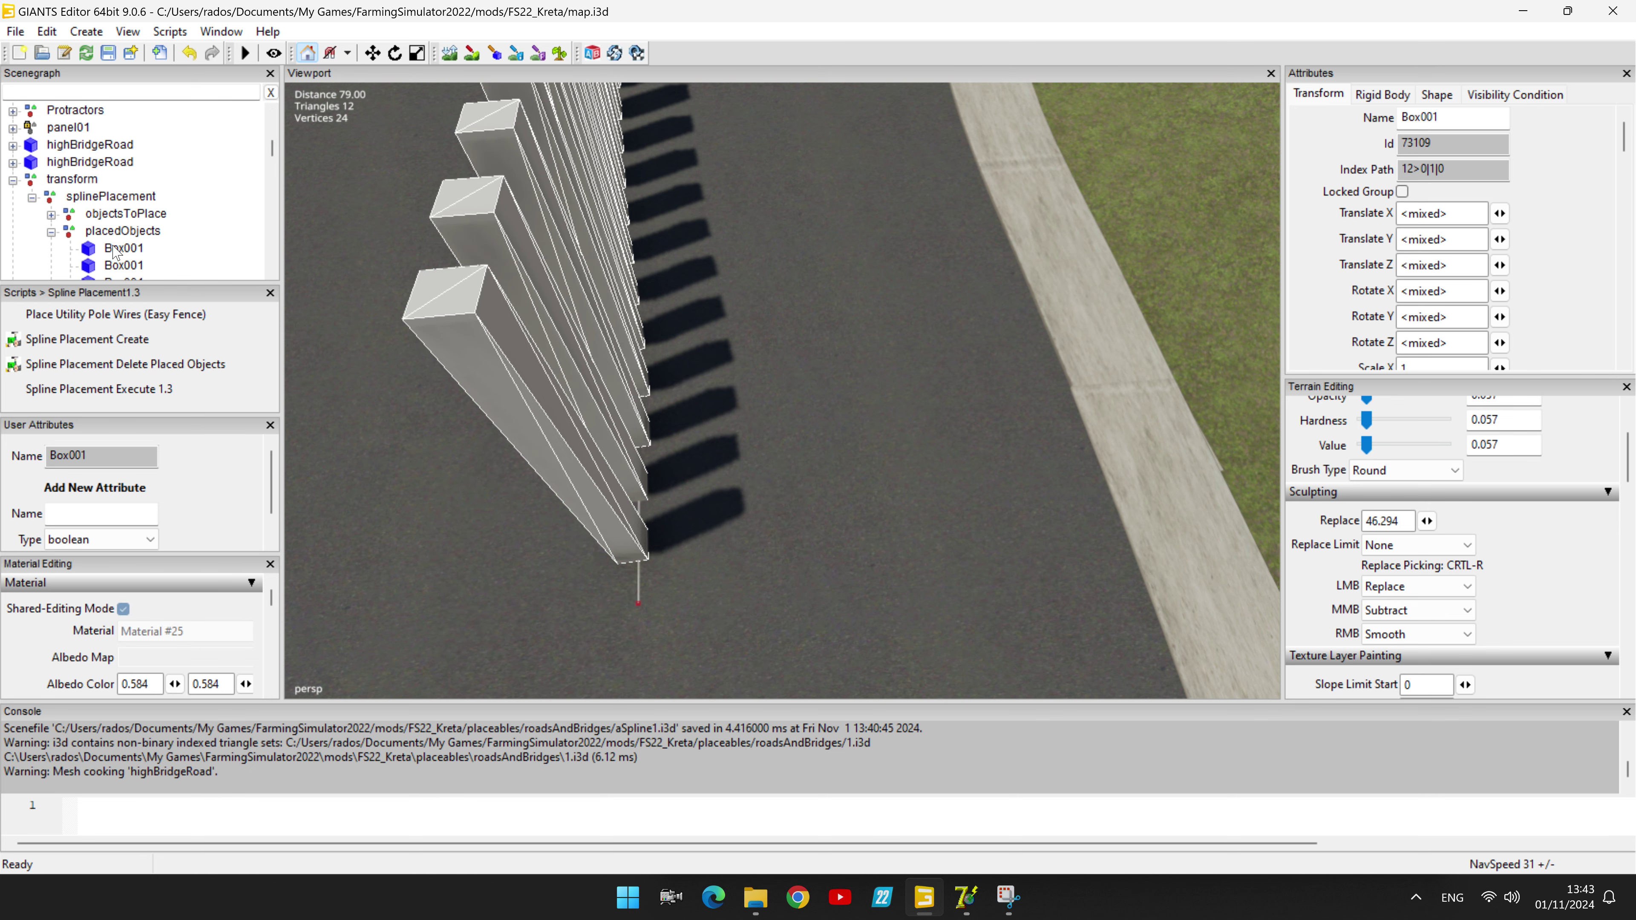
click(28, 33)
click(77, 305)
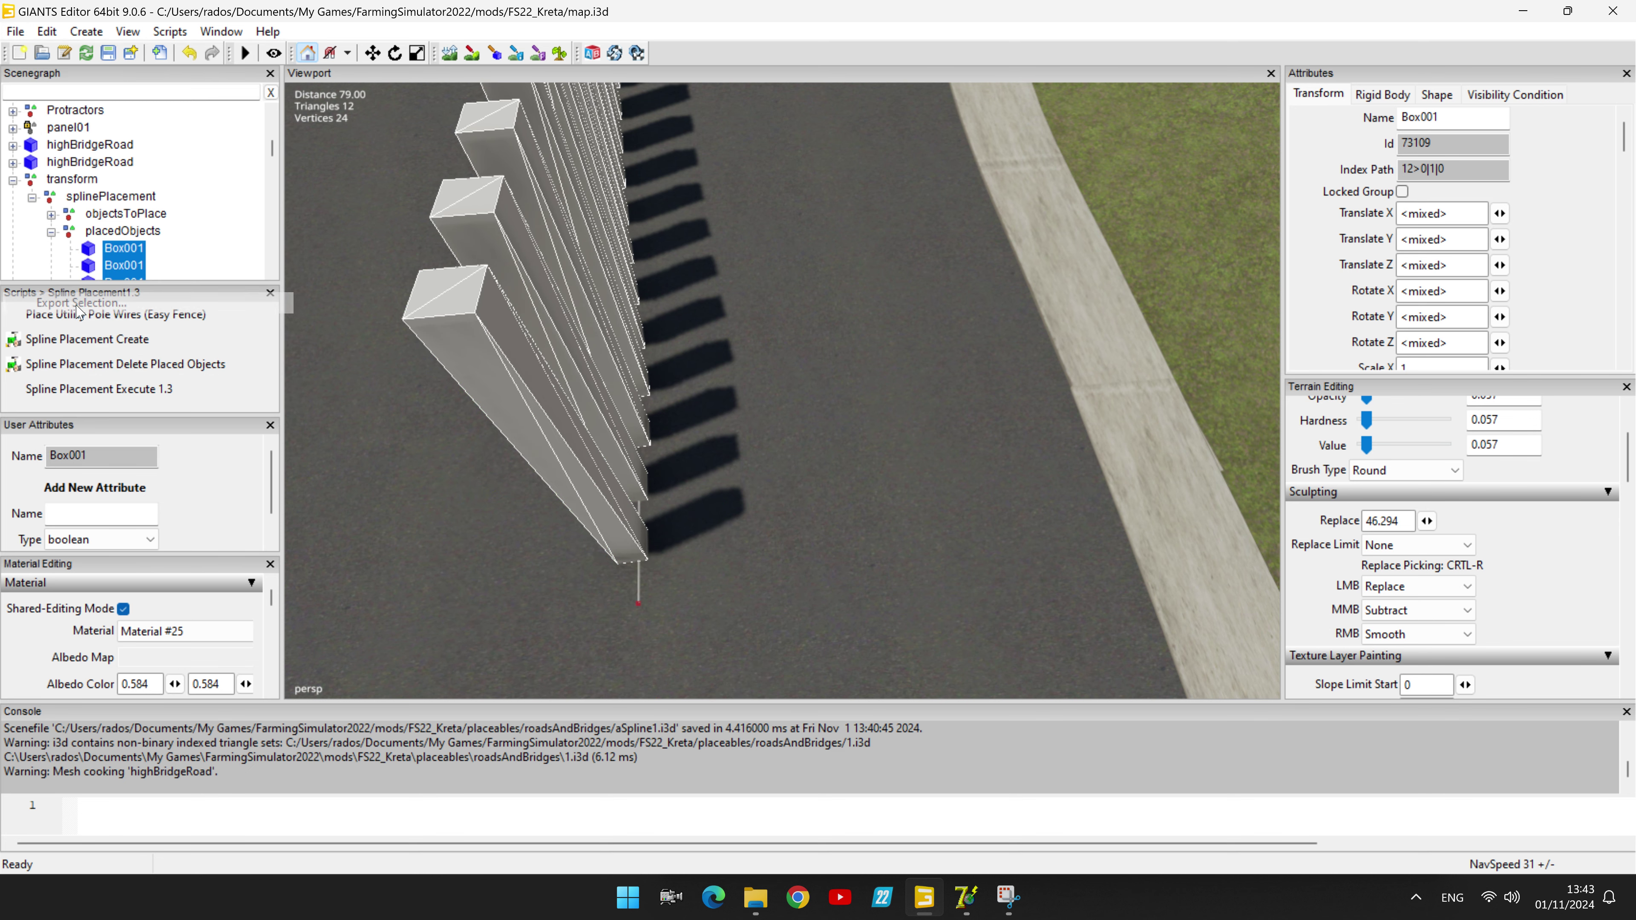
double_click(309, 361)
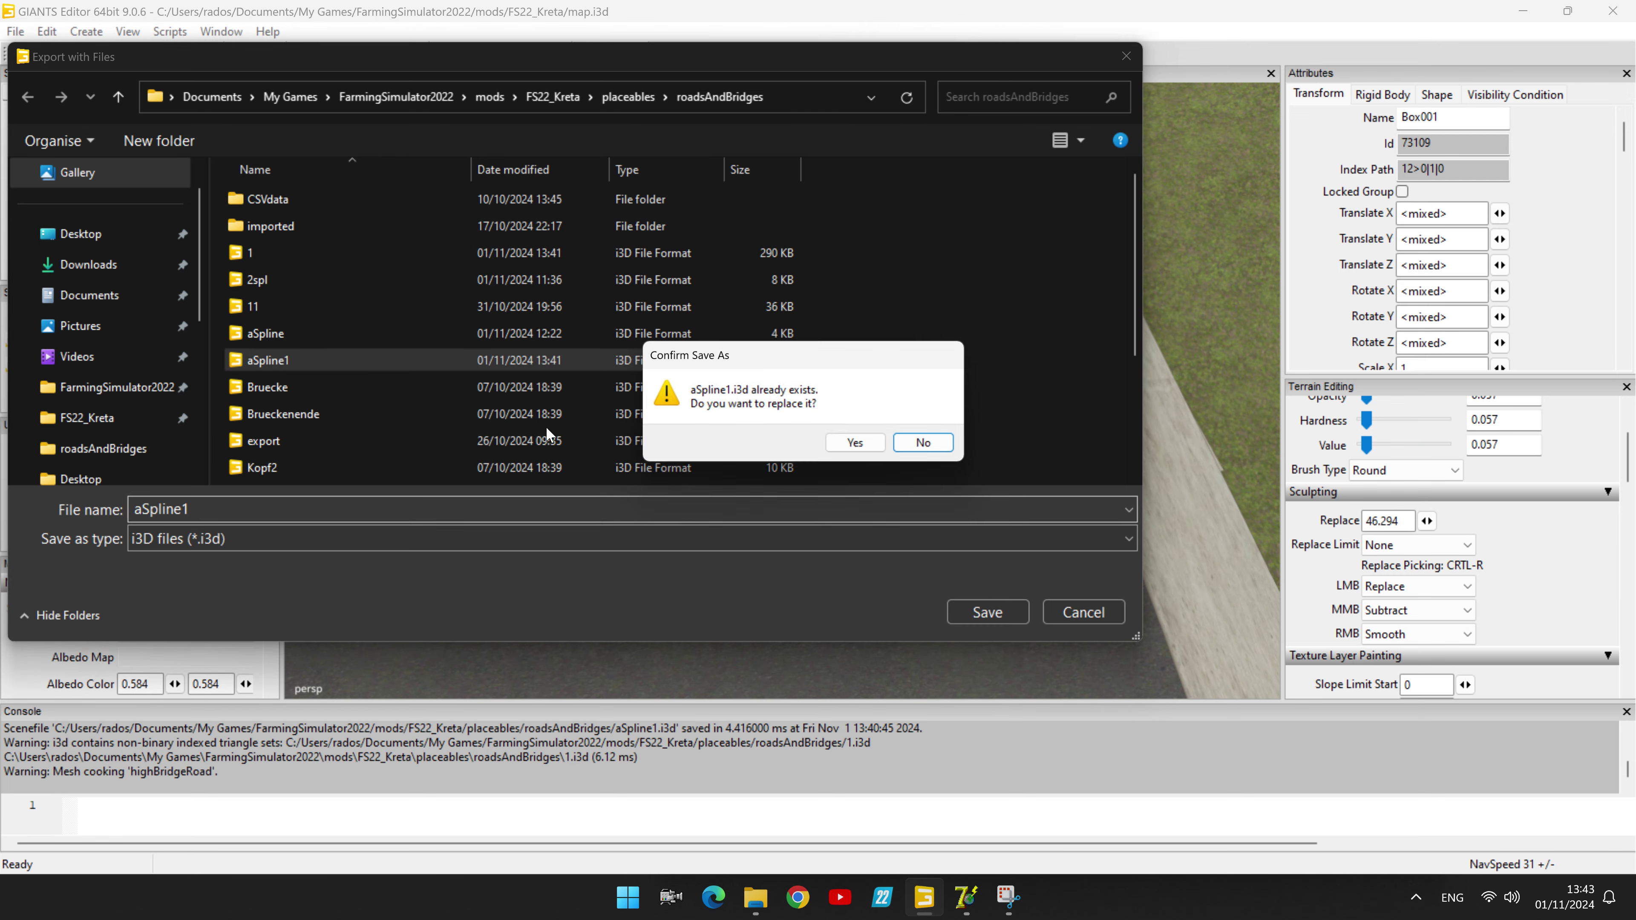
click(855, 442)
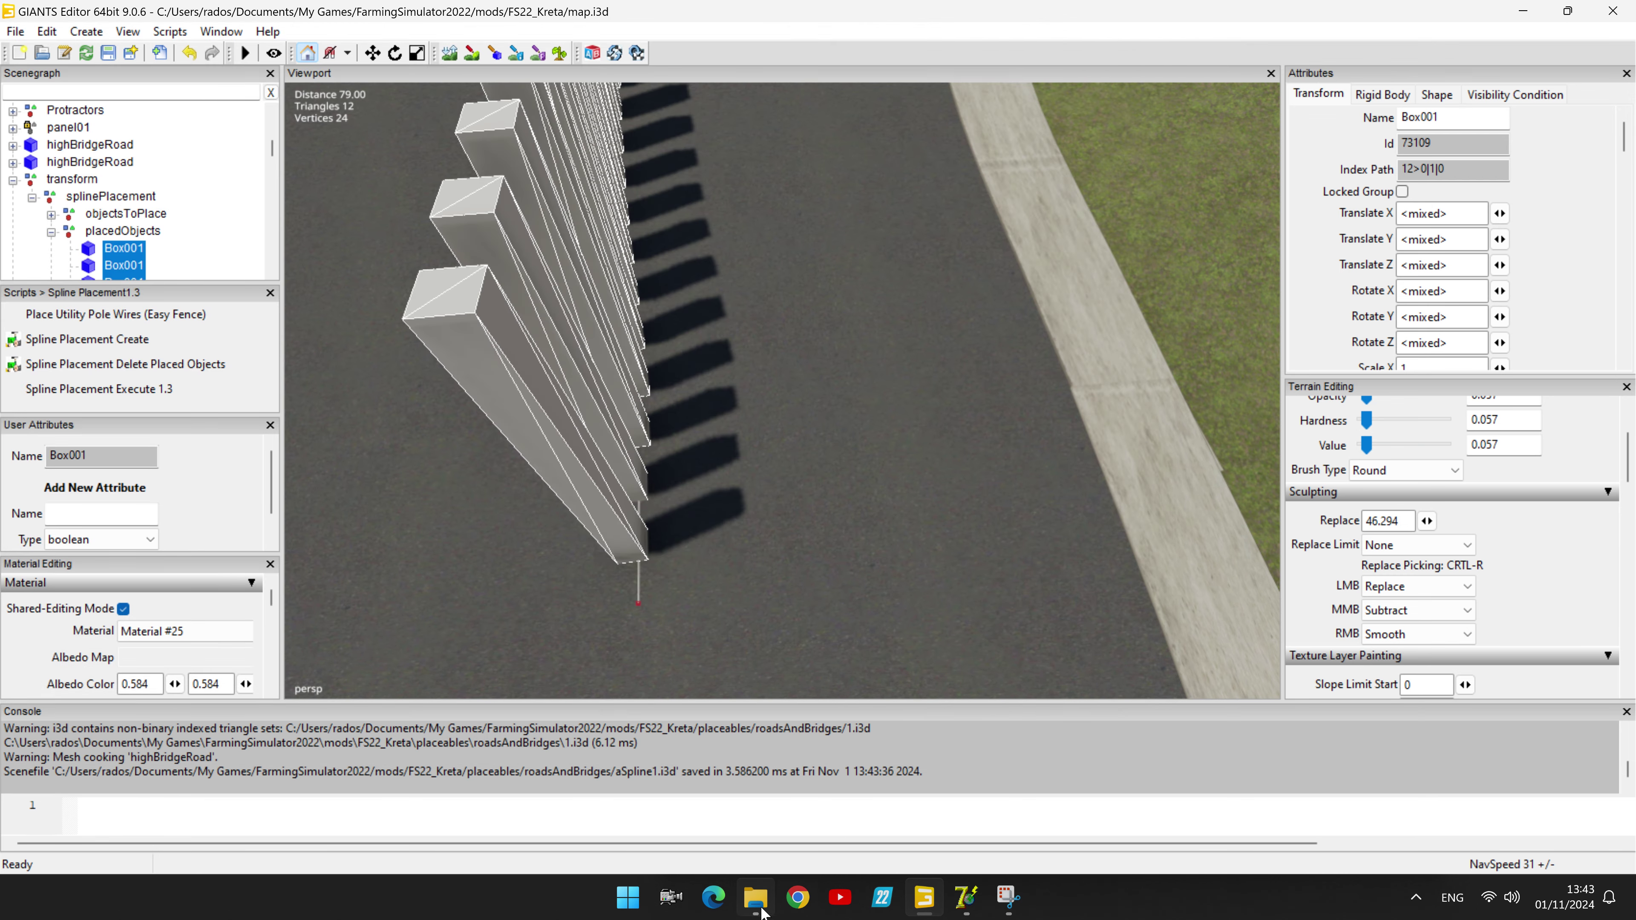
Step: Open aSpline1.i3d in Notepad++ and replace every 180" with 0" within the selected lines 198 to 204
click(761, 909)
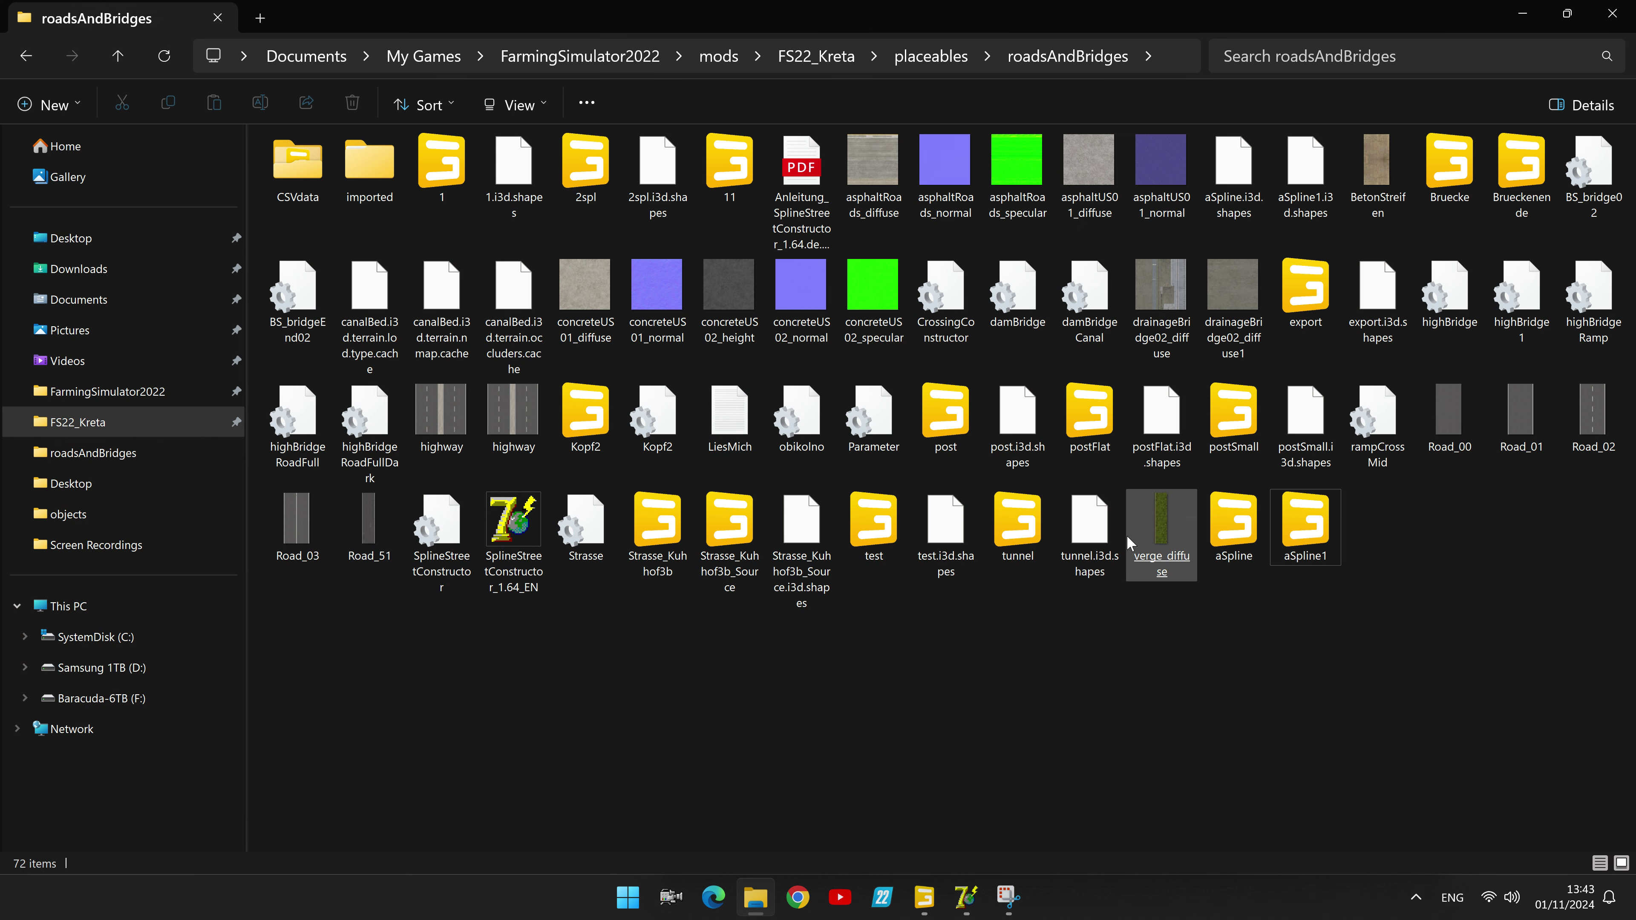
right_click(1294, 525)
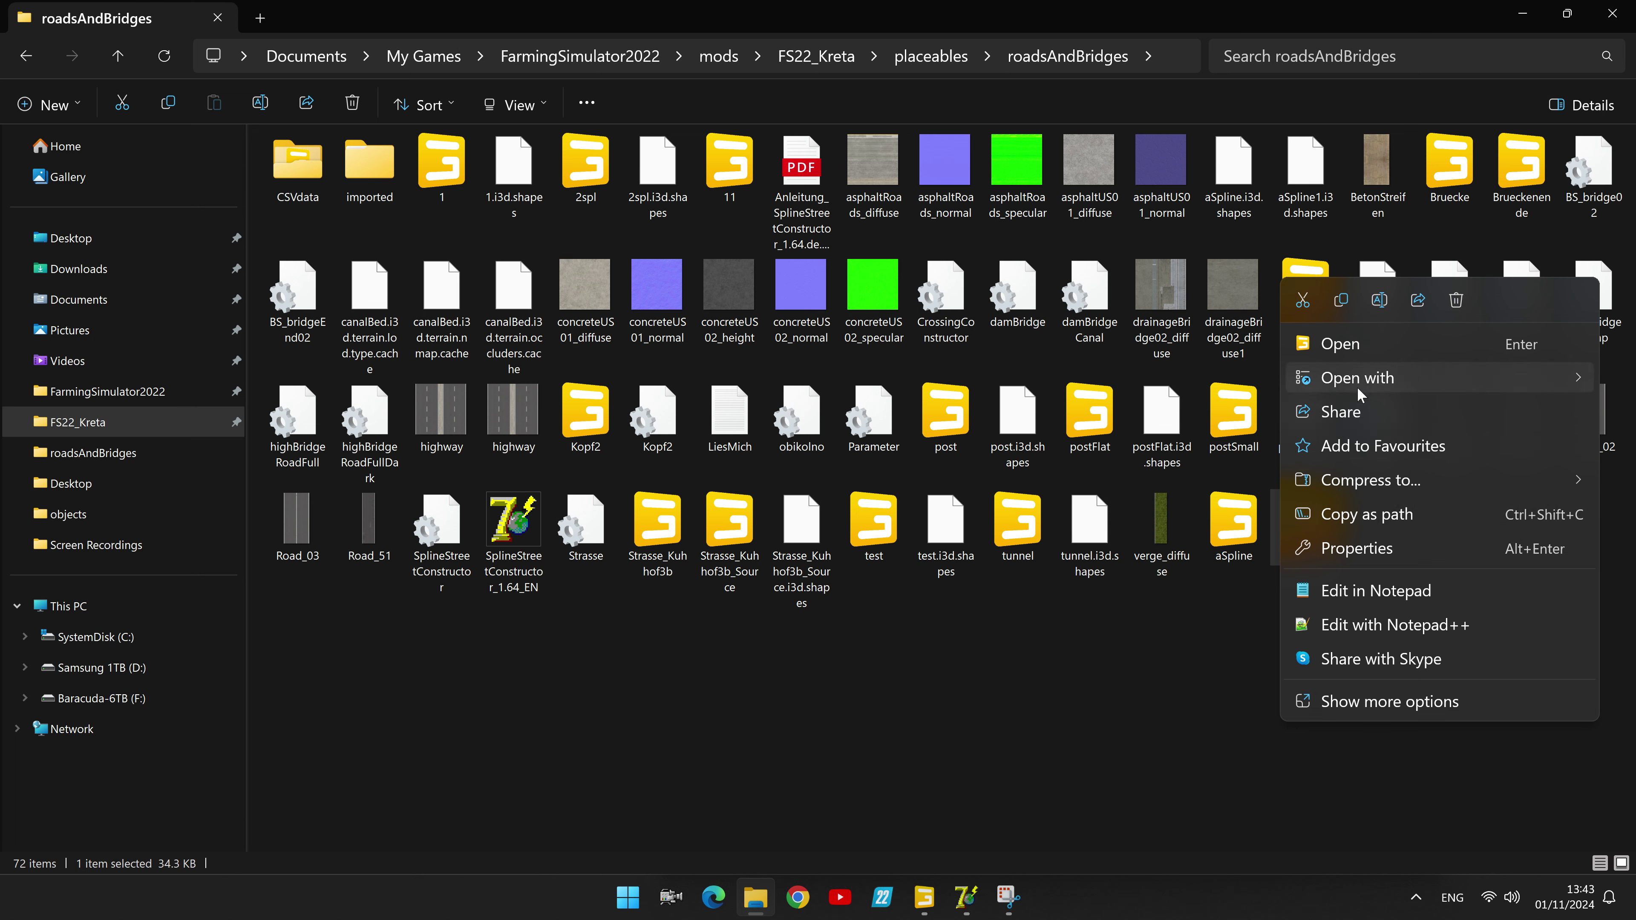
click(1350, 625)
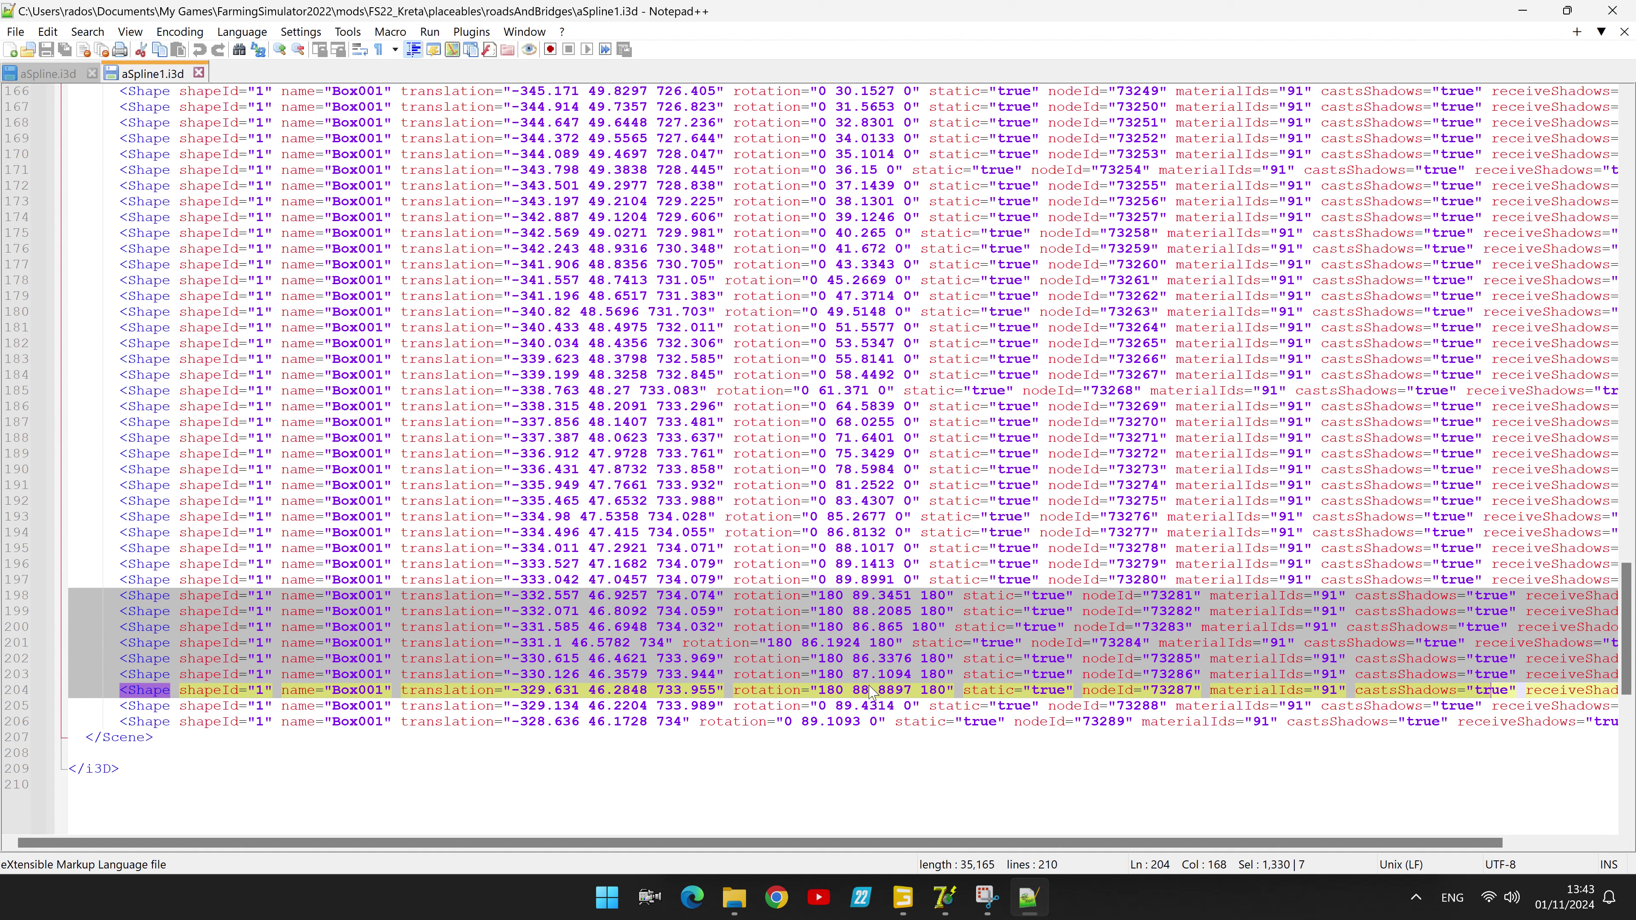
click(48, 33)
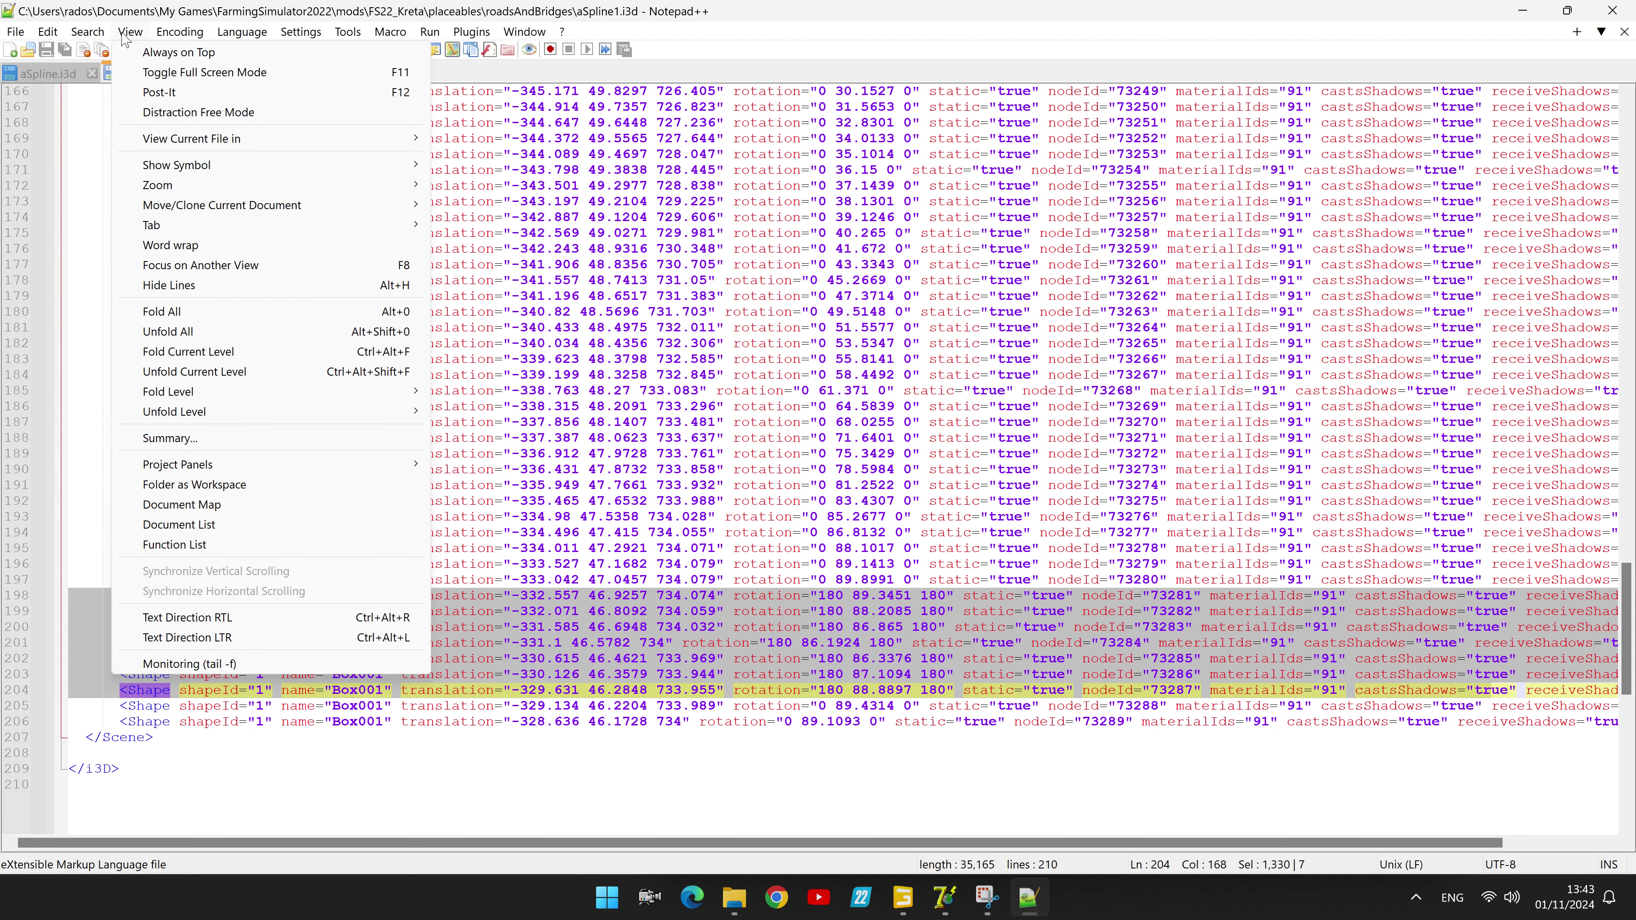
mouse_move(102, 34)
click(119, 212)
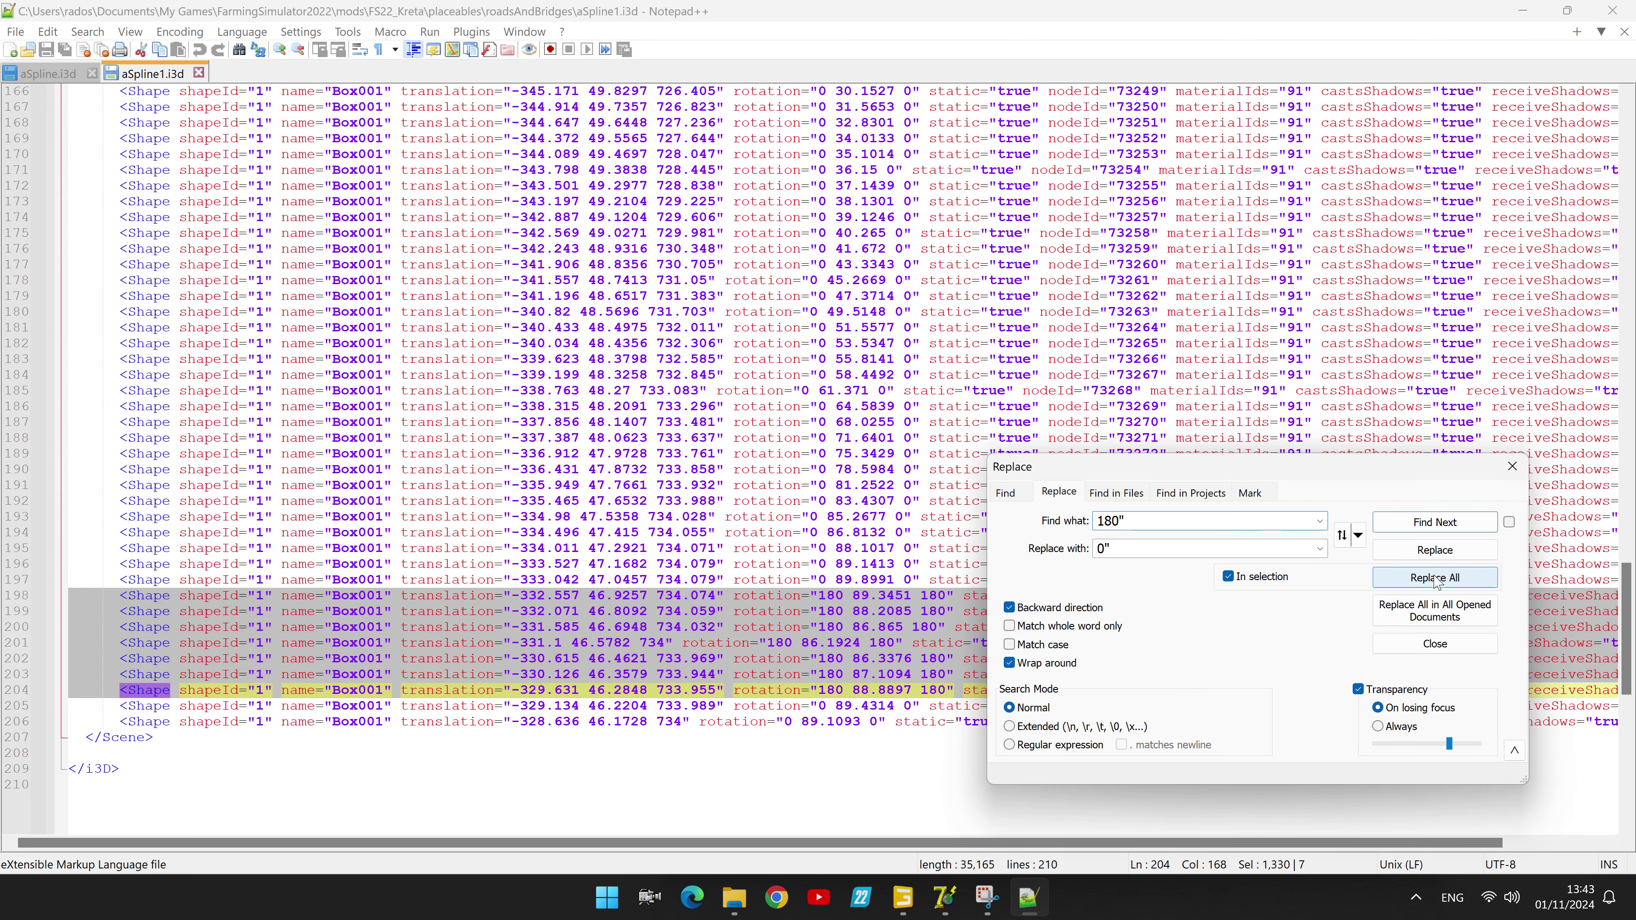
click(1435, 577)
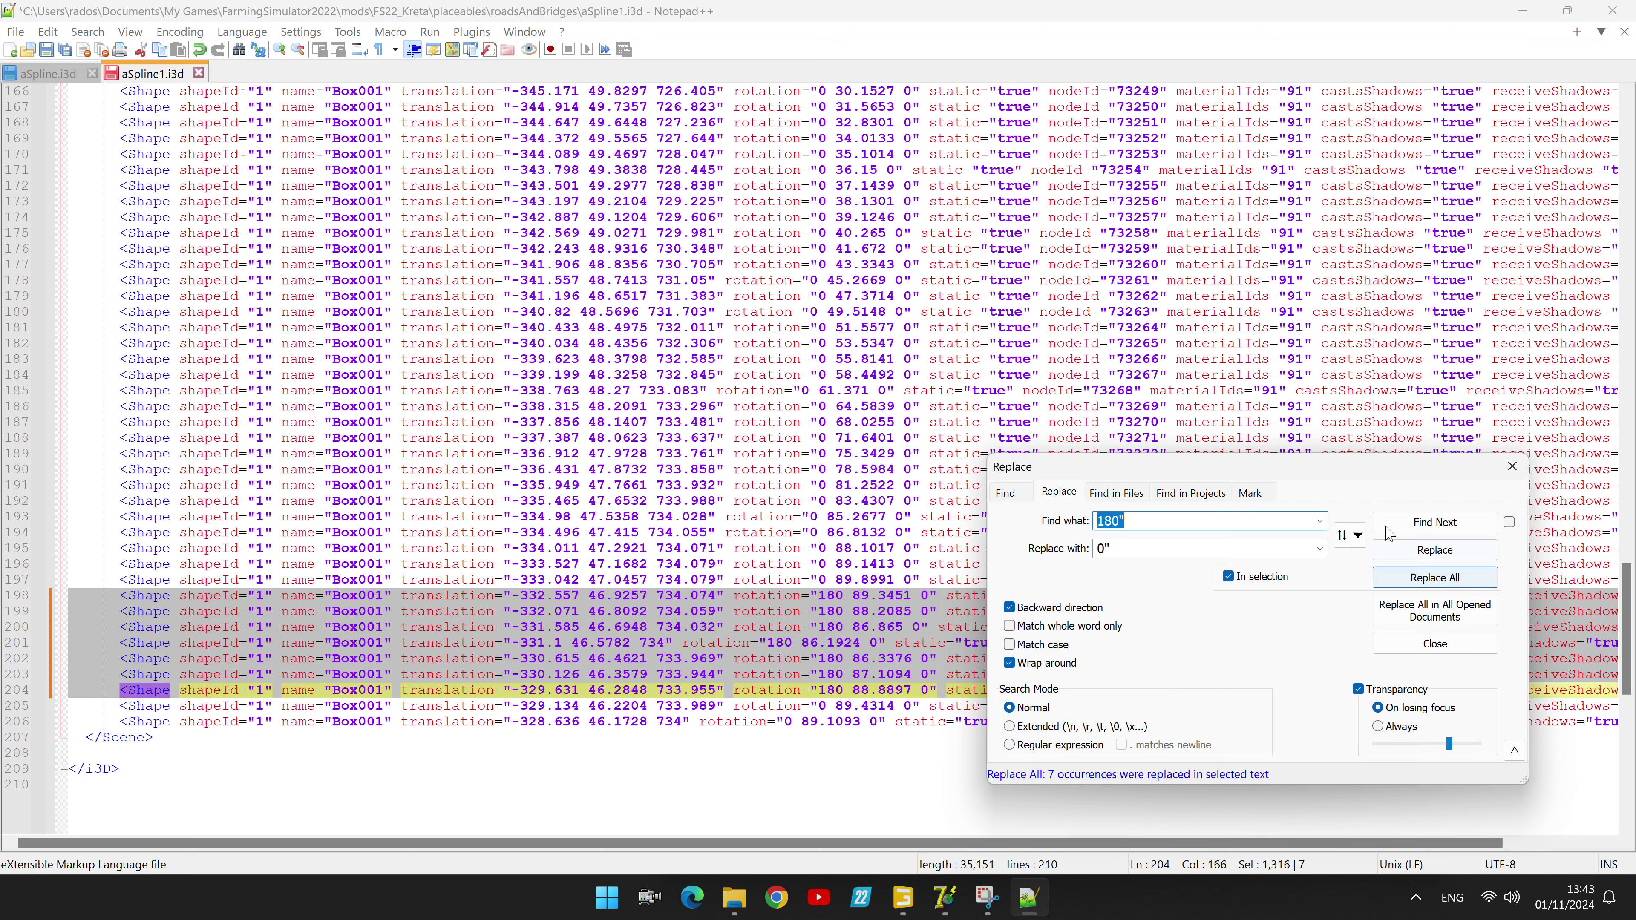
Step: Replace every "180 with "0 in the same selected lines, reusing the earlier search terms, and close the Replace dialog
click(1319, 523)
click(1303, 552)
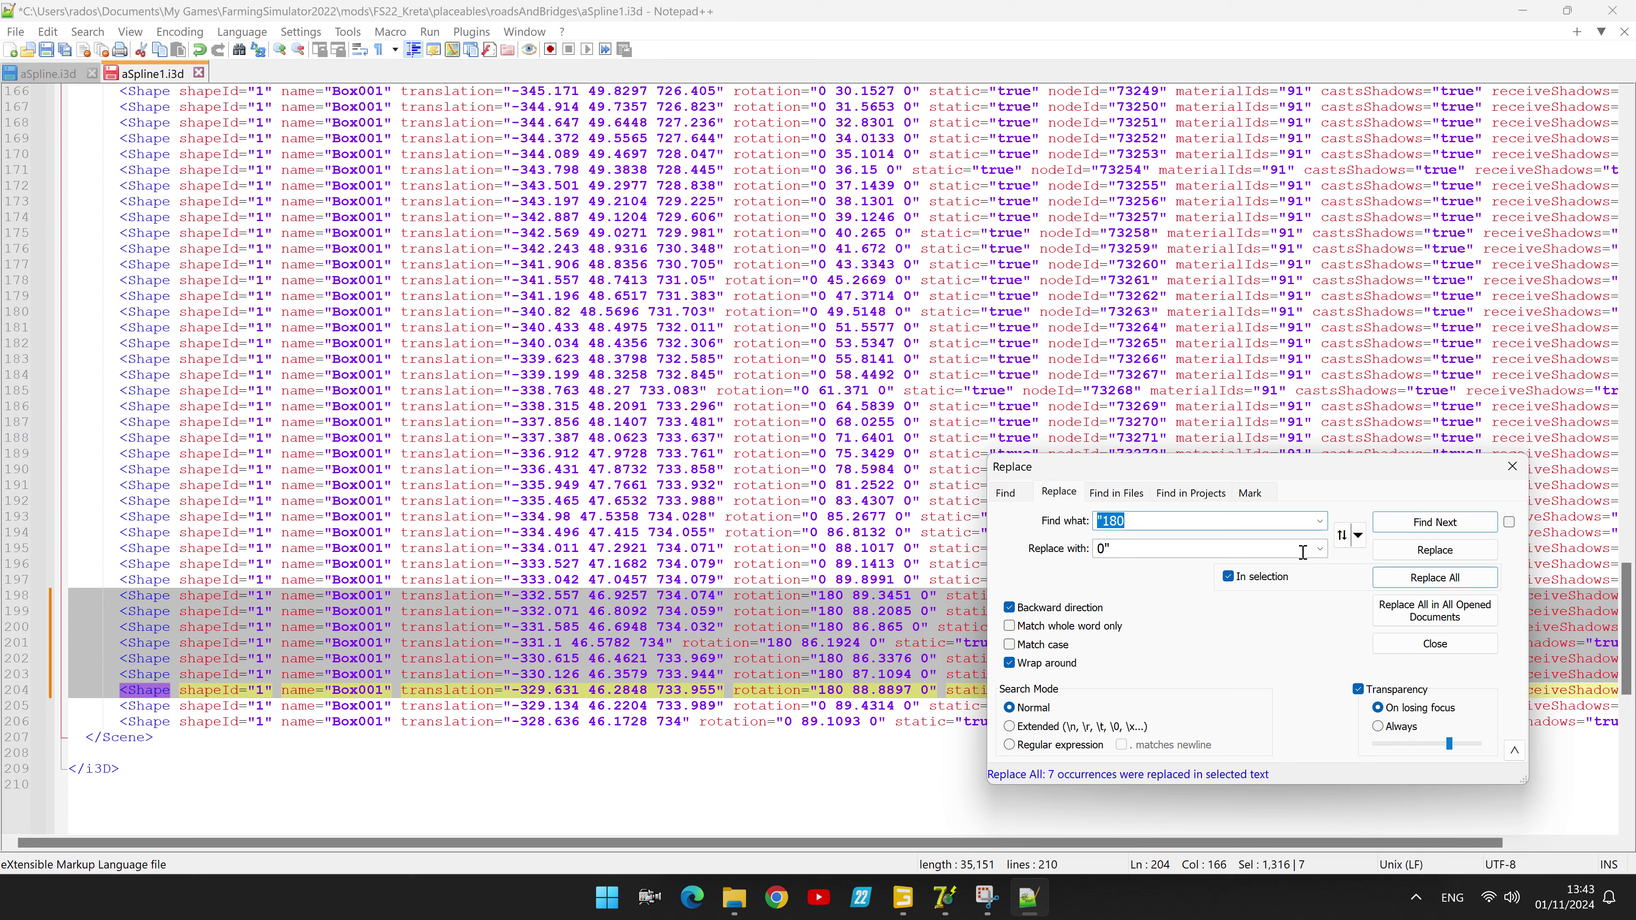
click(1320, 548)
click(1301, 581)
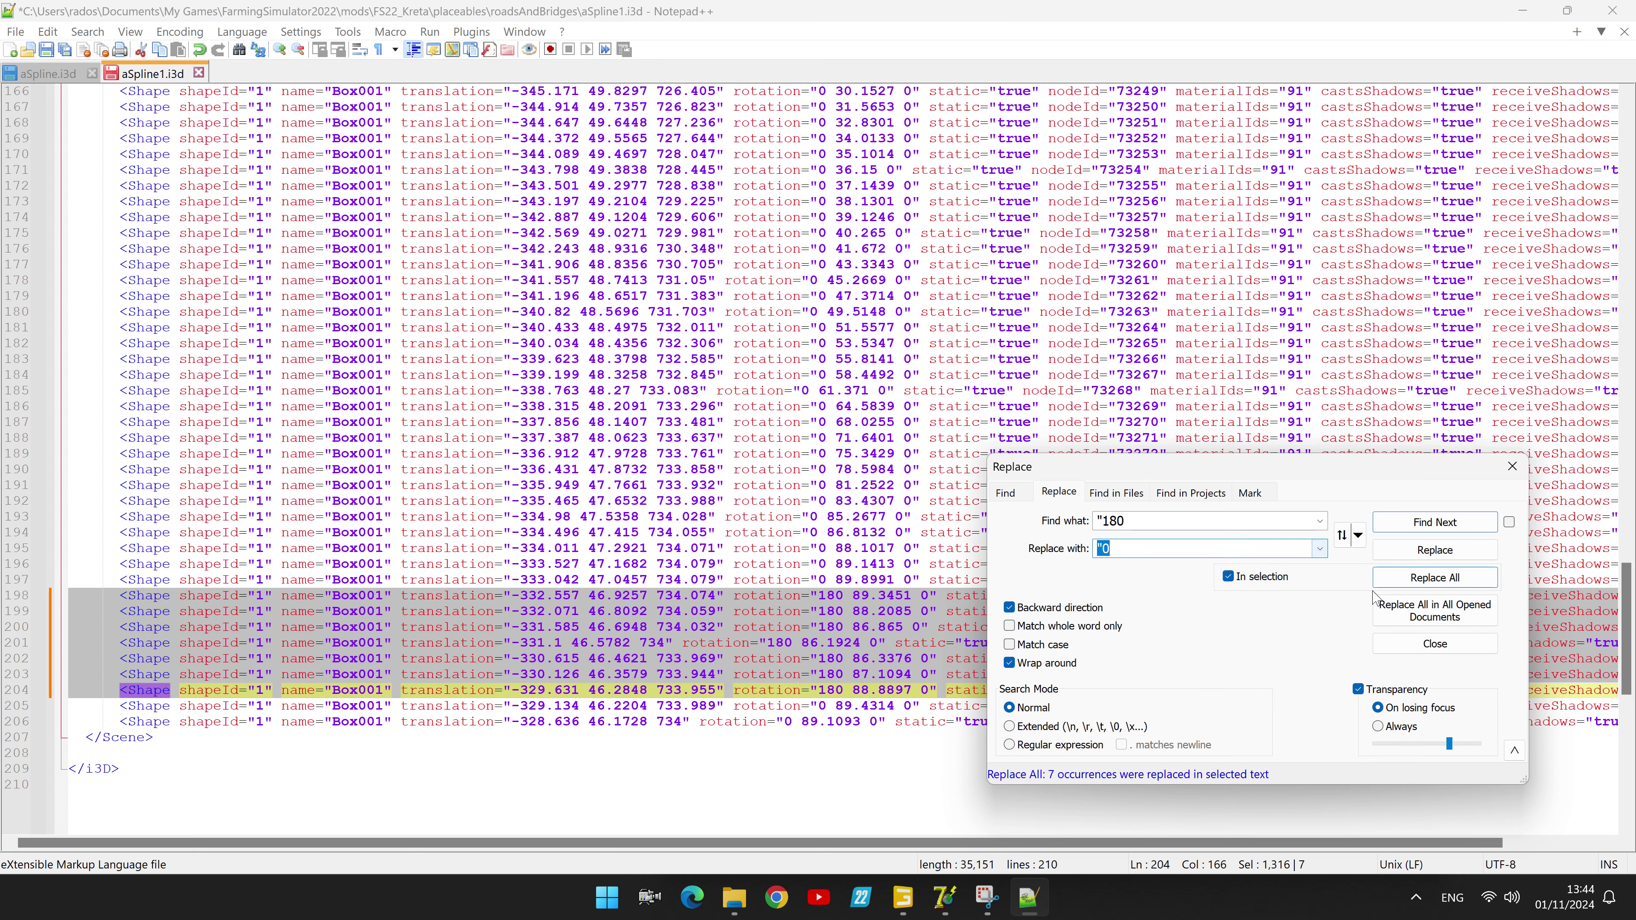
click(1435, 578)
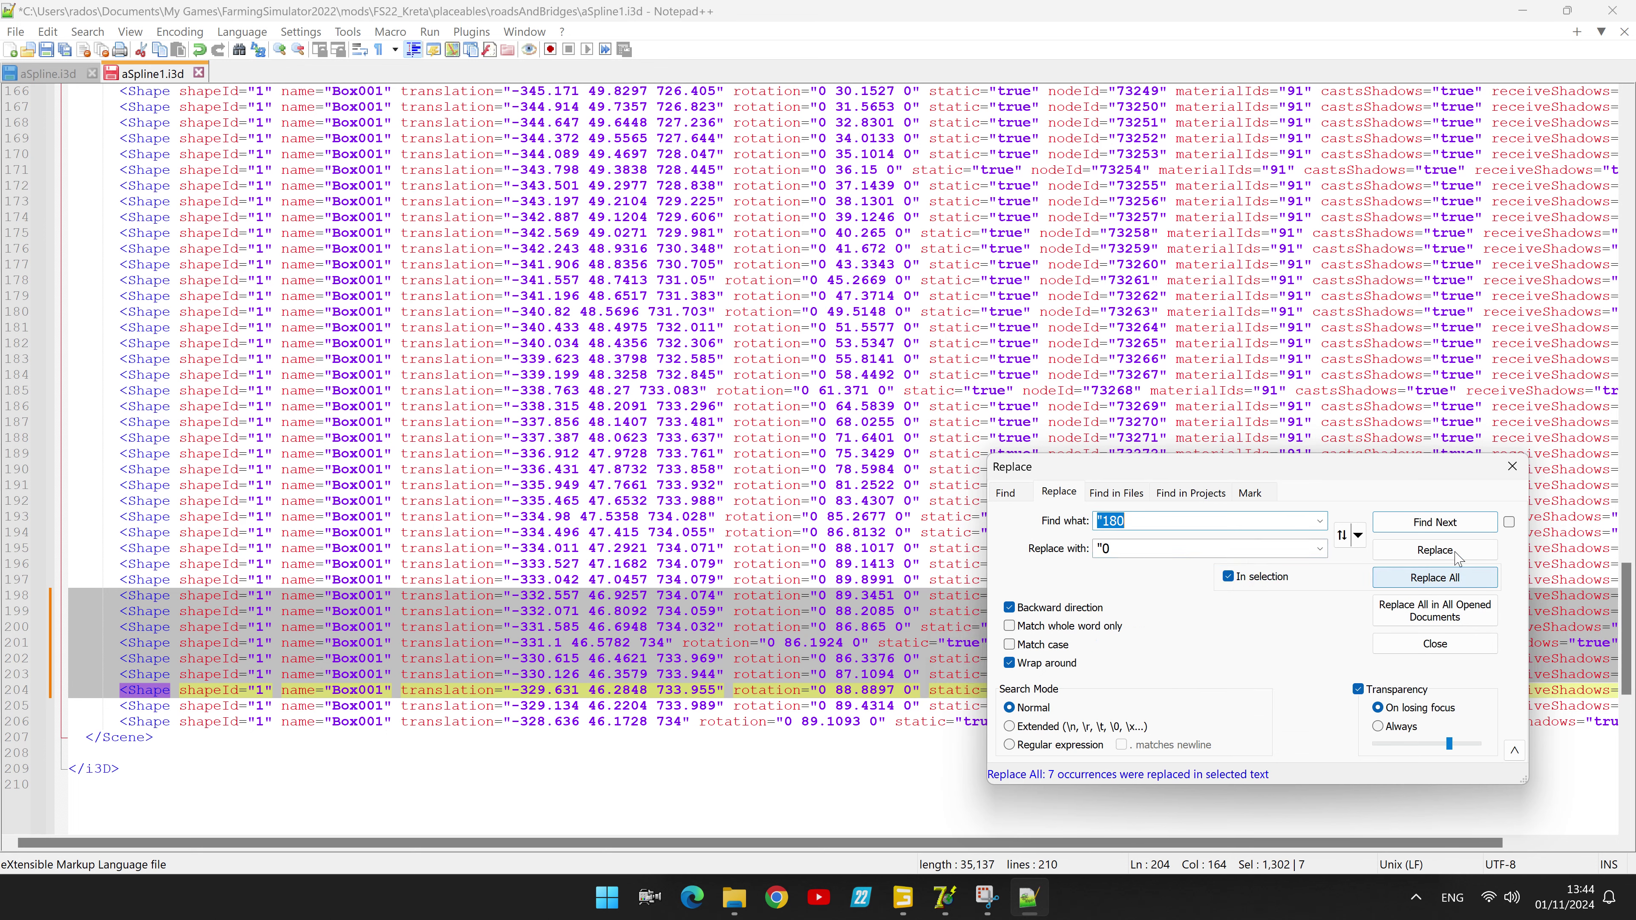
click(1512, 468)
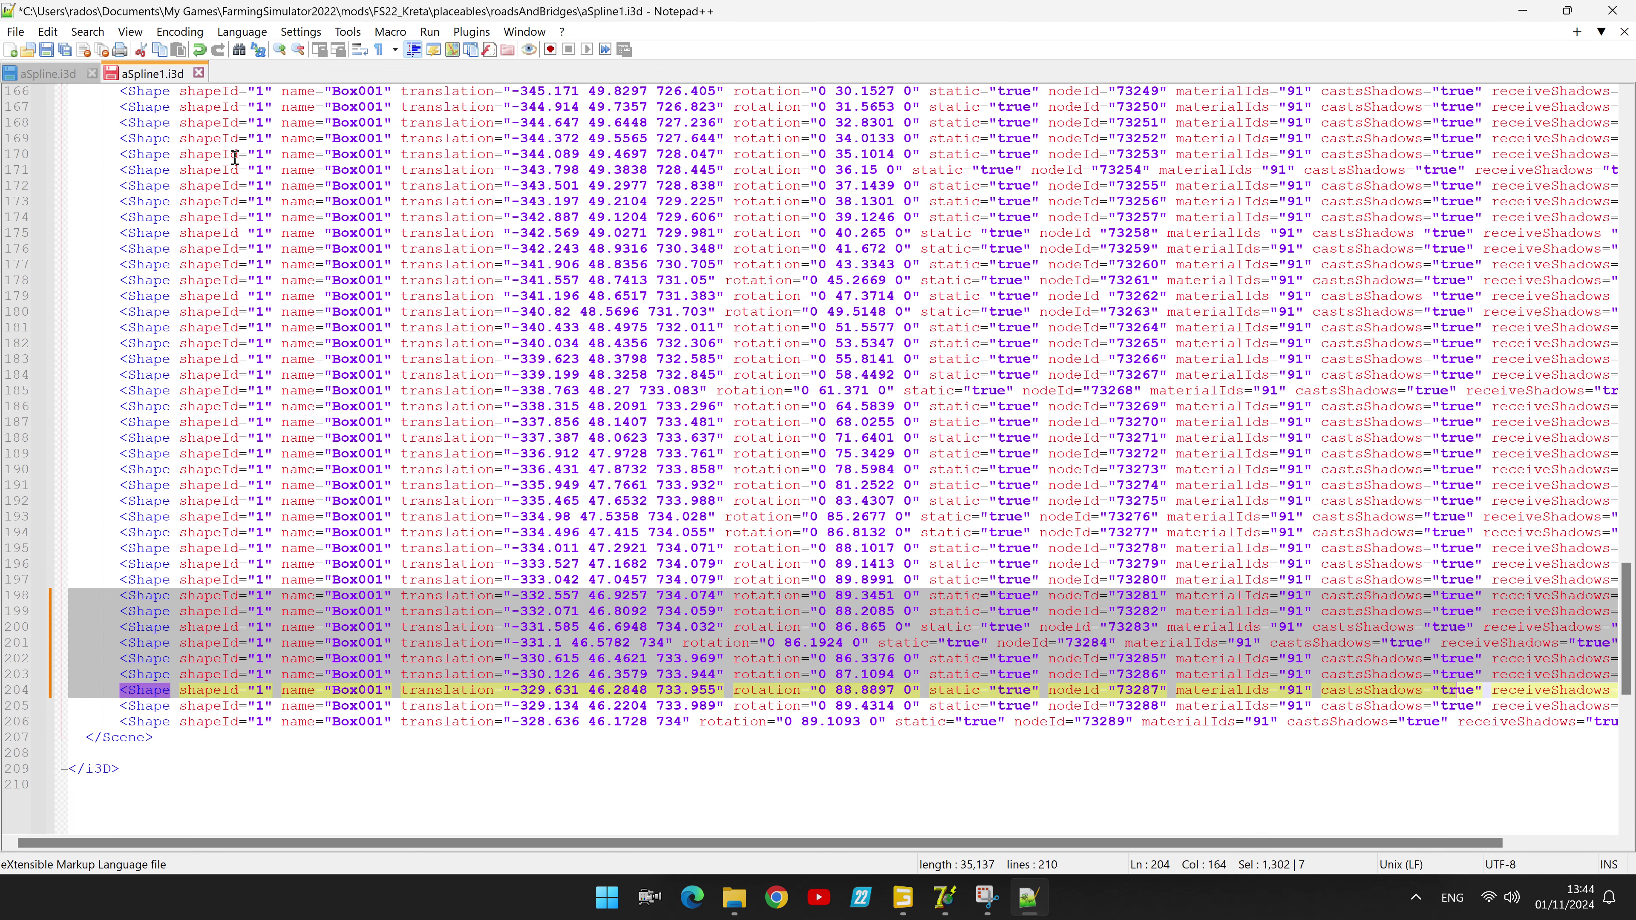
Step: Save and close aSpline1.i3d, close aSpline.i3d and Notepad++, and switch to SplineStreetConstructor
click(199, 73)
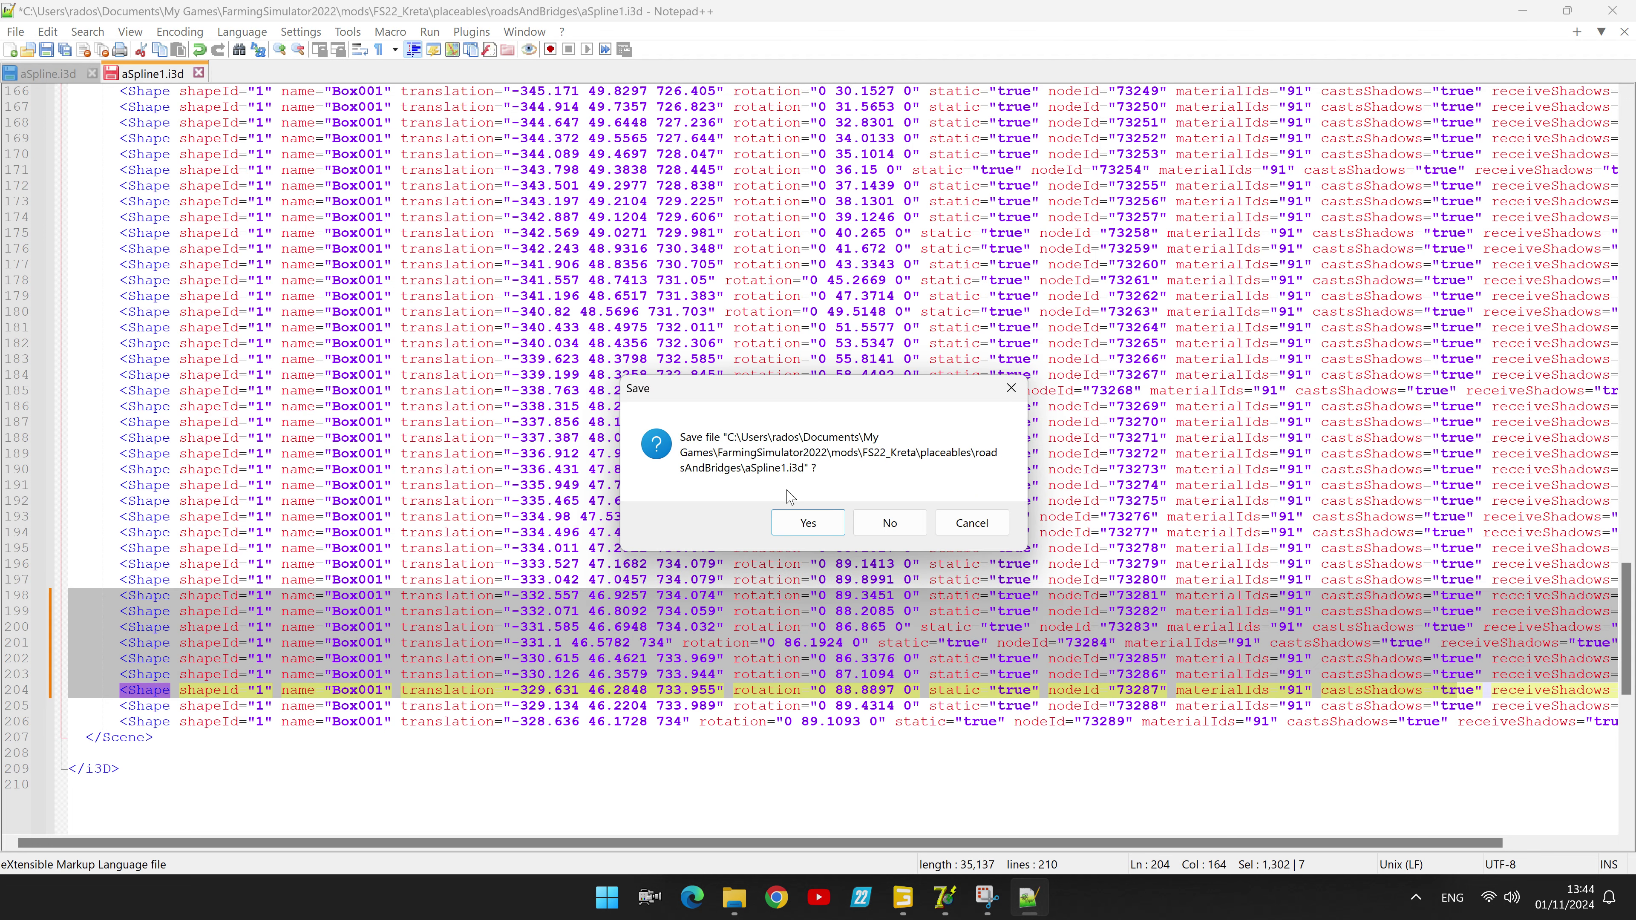
click(807, 522)
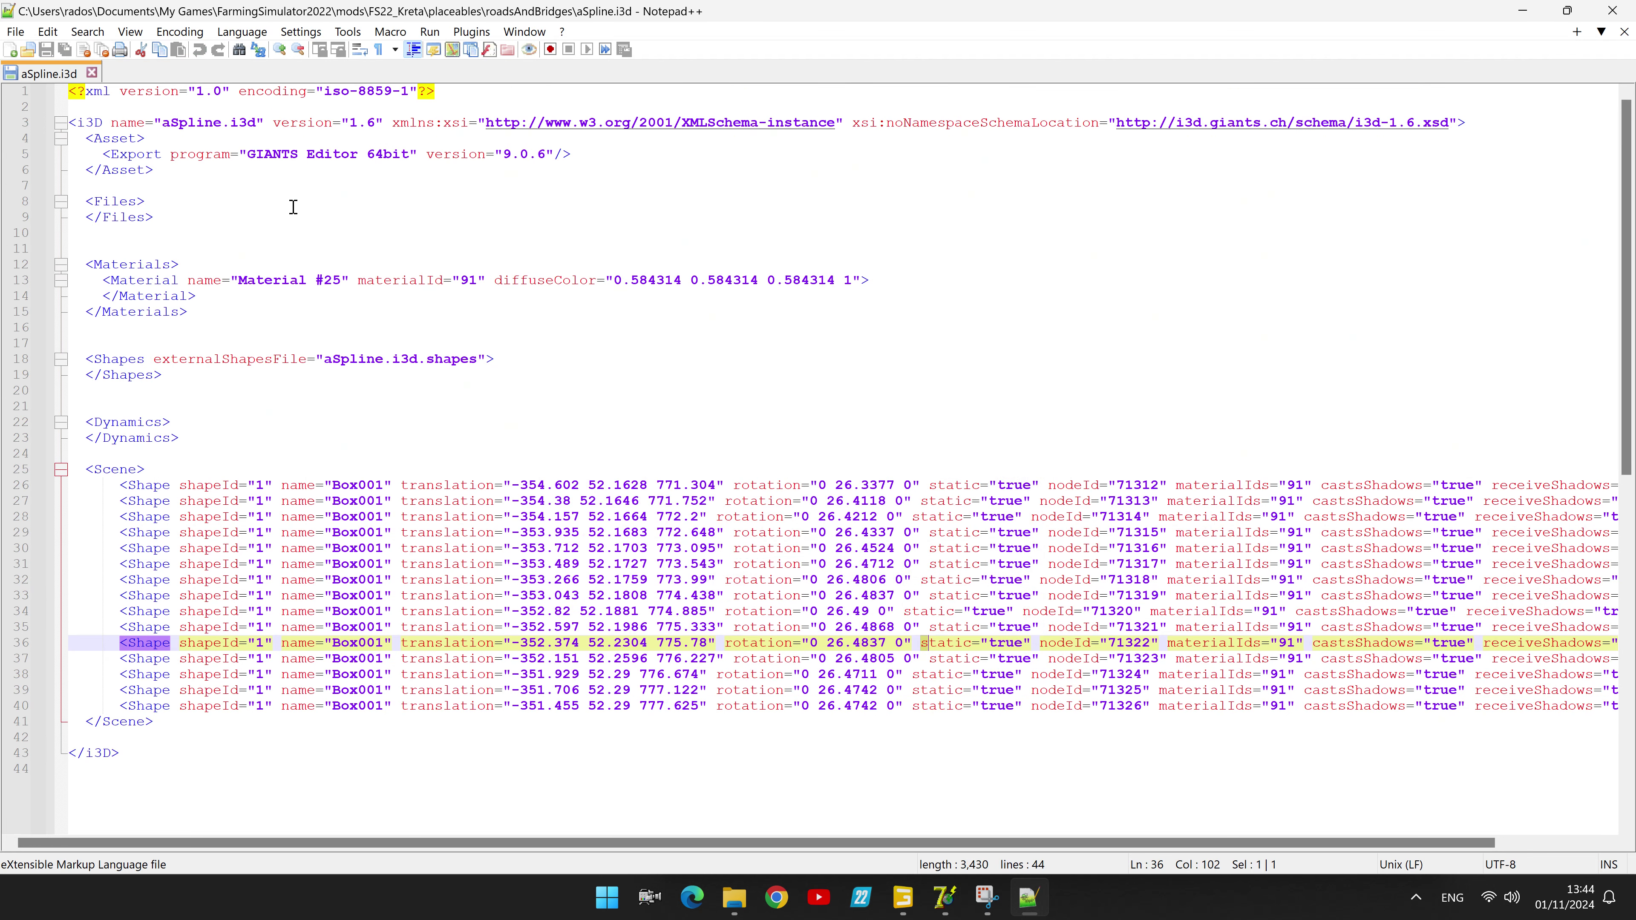
click(92, 73)
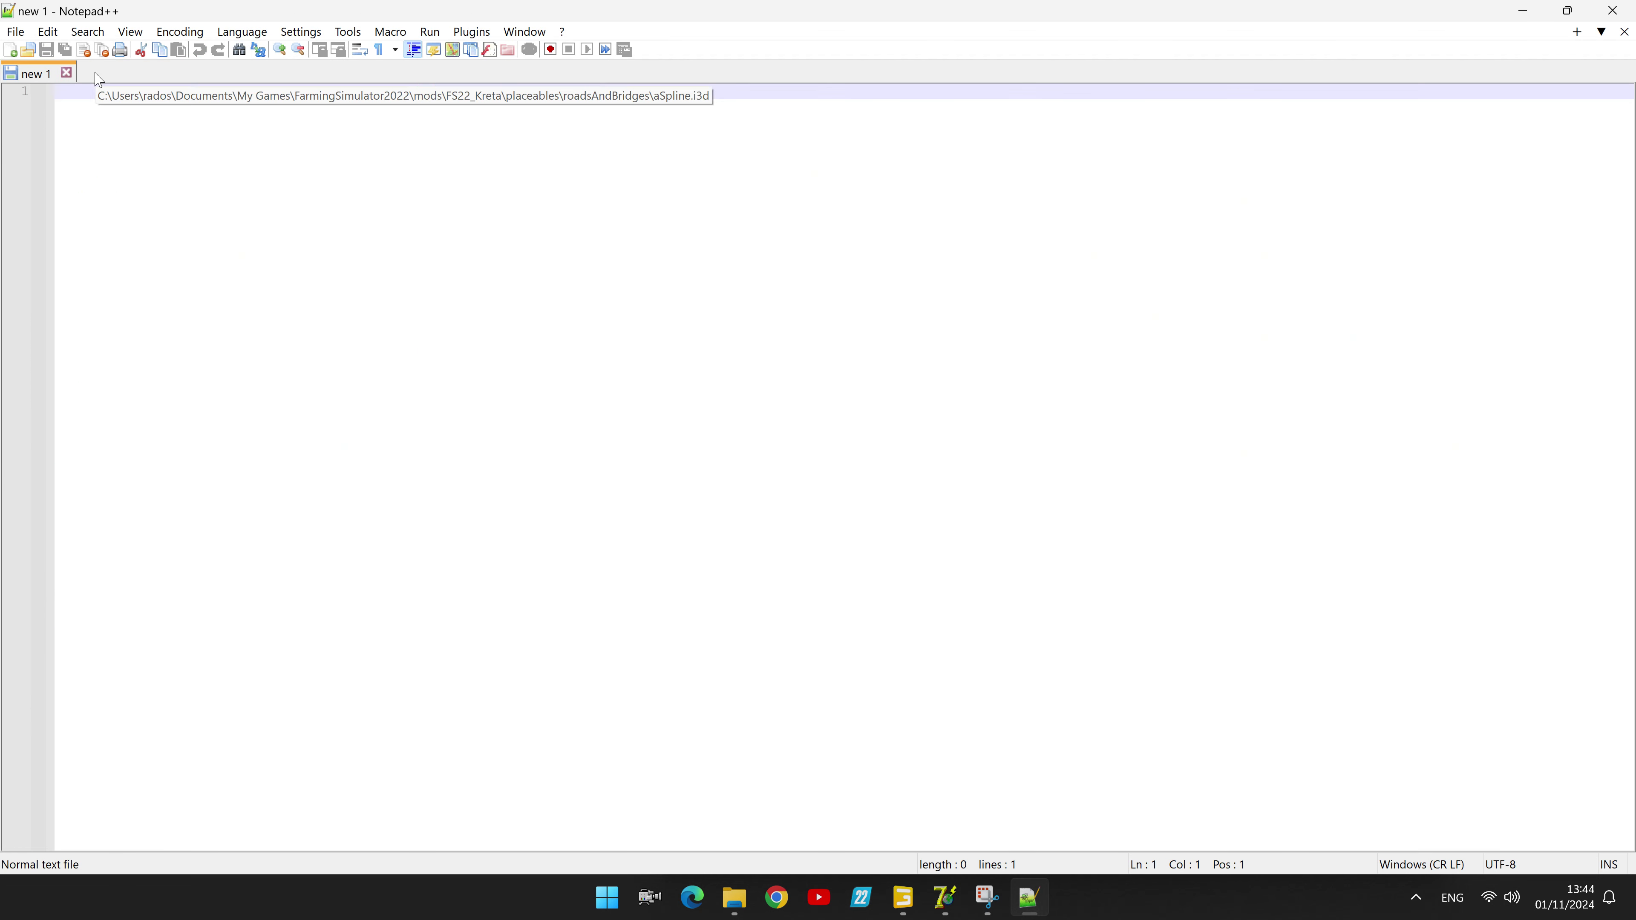
click(1625, 9)
click(965, 898)
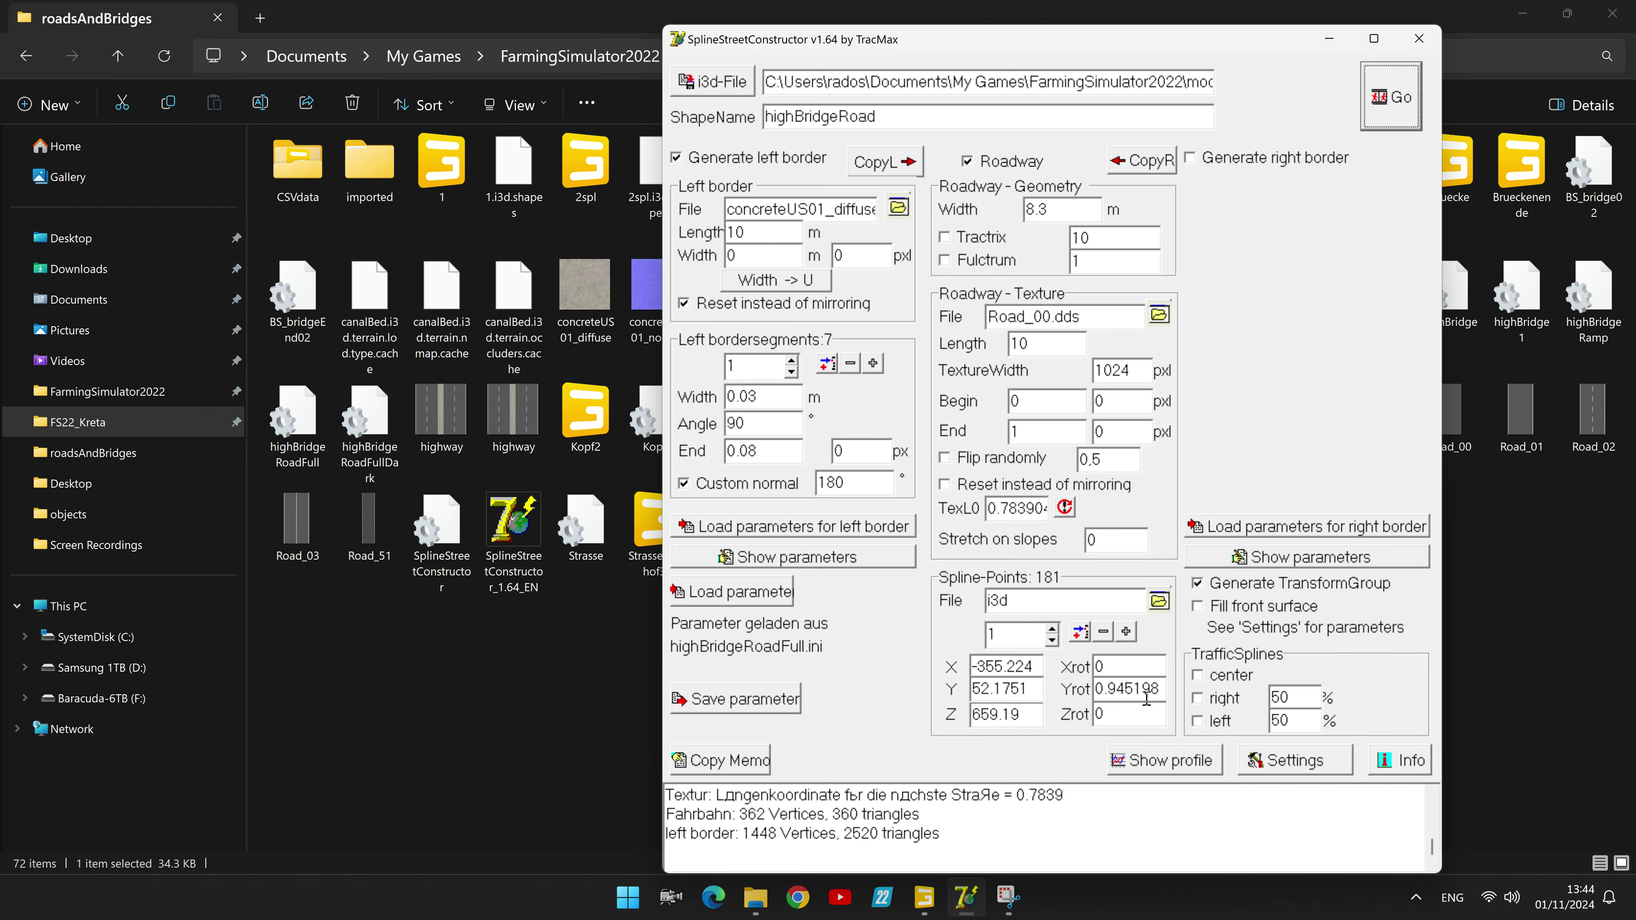
Step: Load aSpline1.i3d as the spline-points file and generate the highBridgeRoad mesh, accepting every point-spacing warning
click(1159, 601)
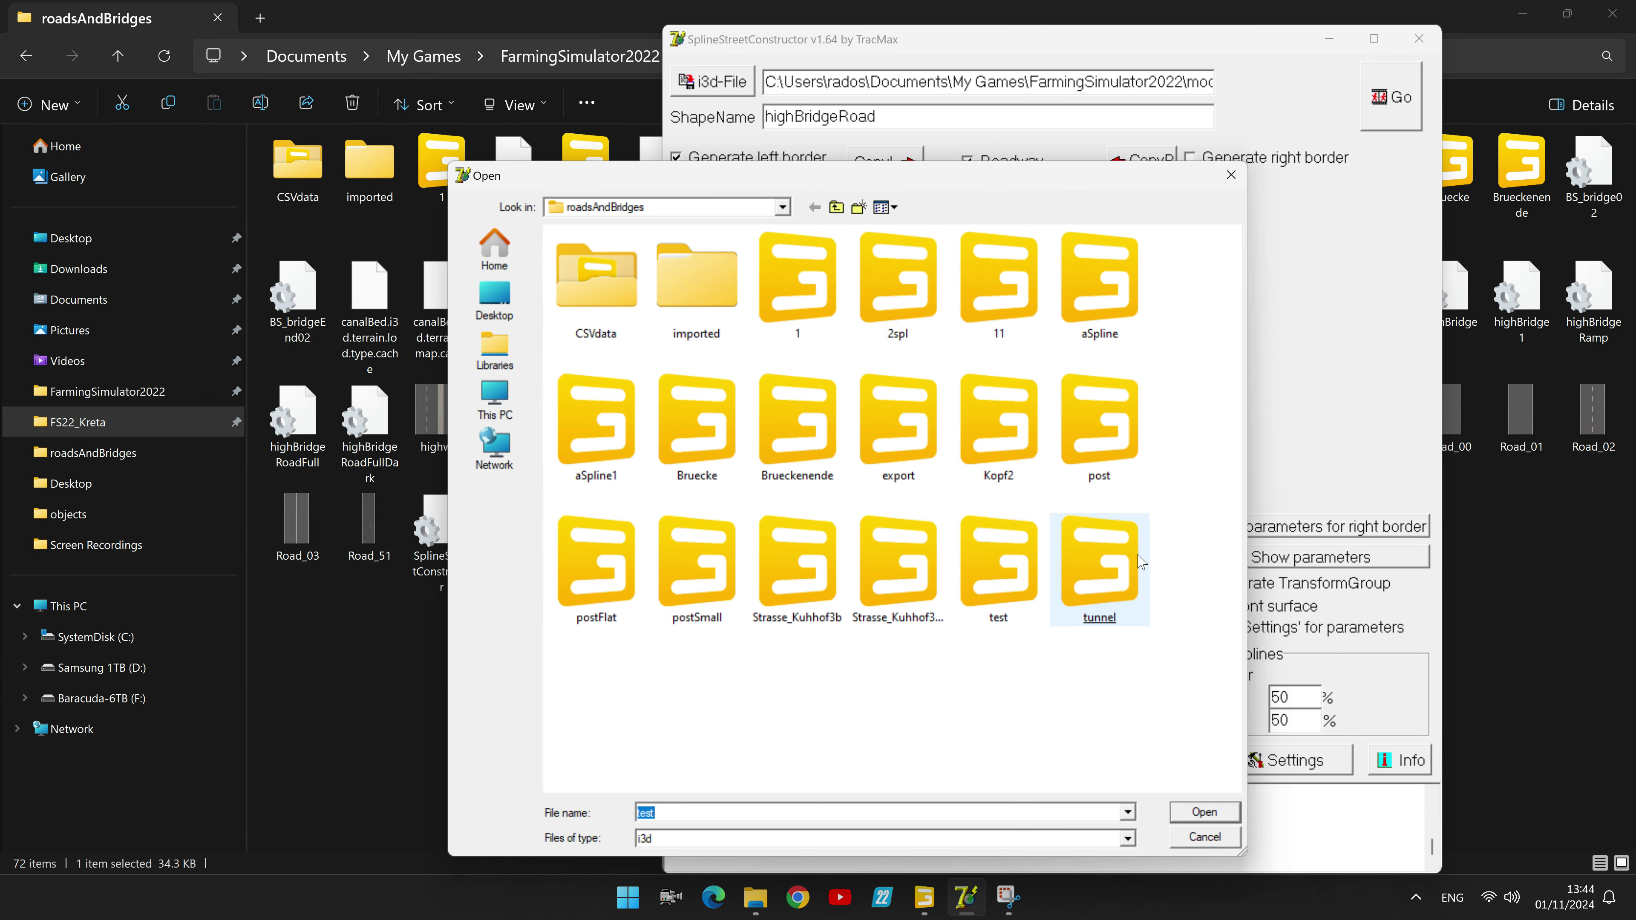
click(597, 425)
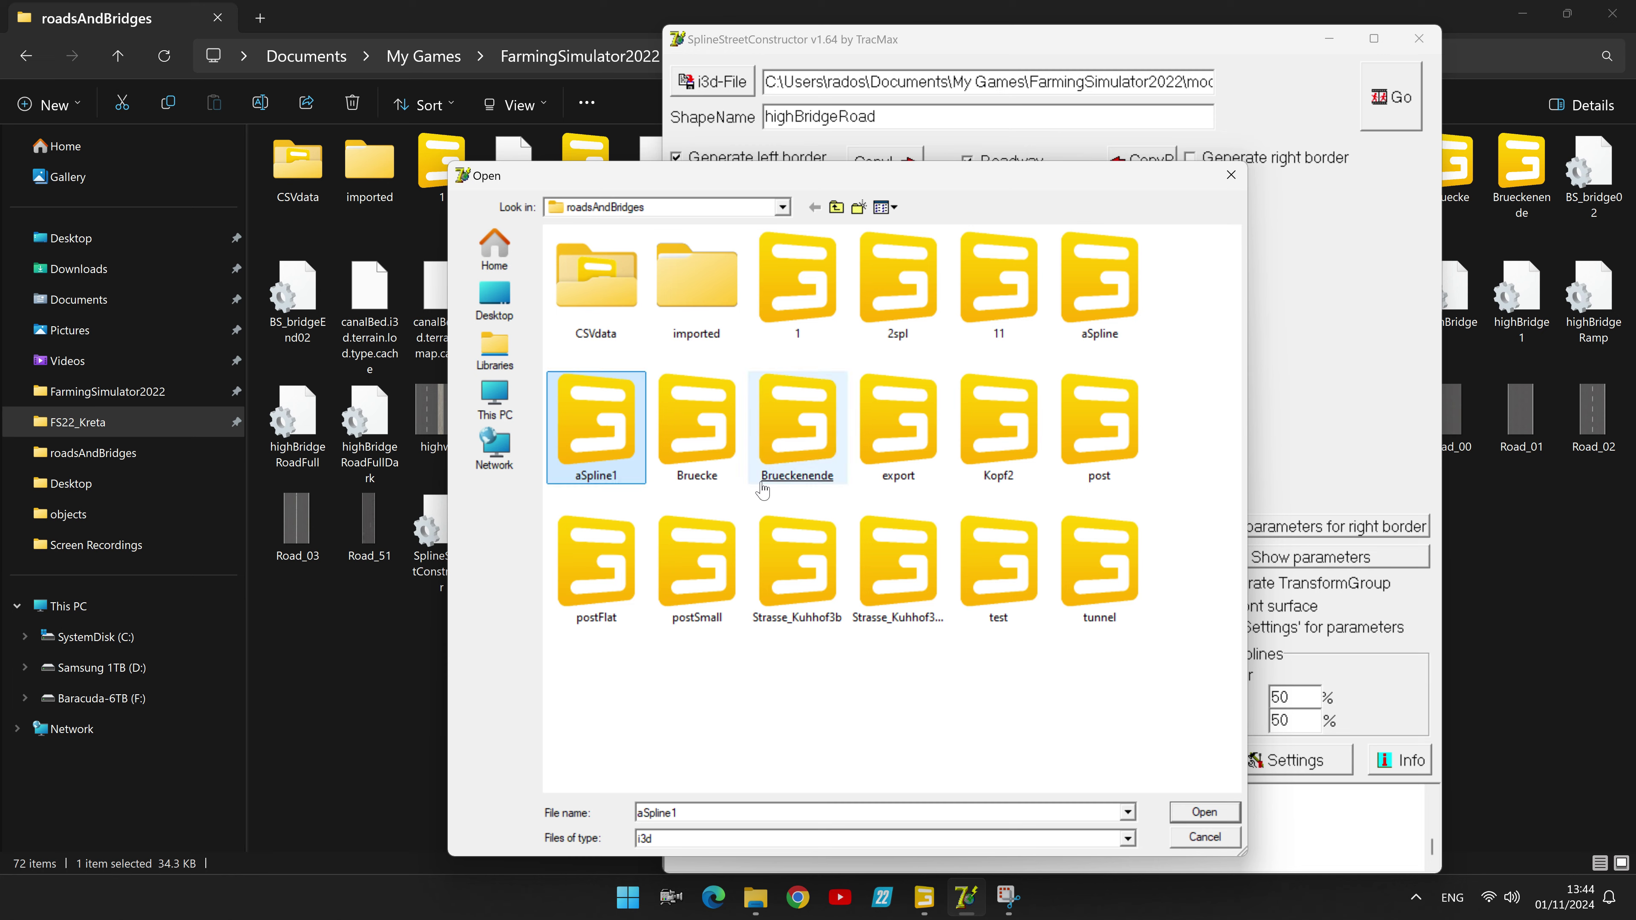
key(Return)
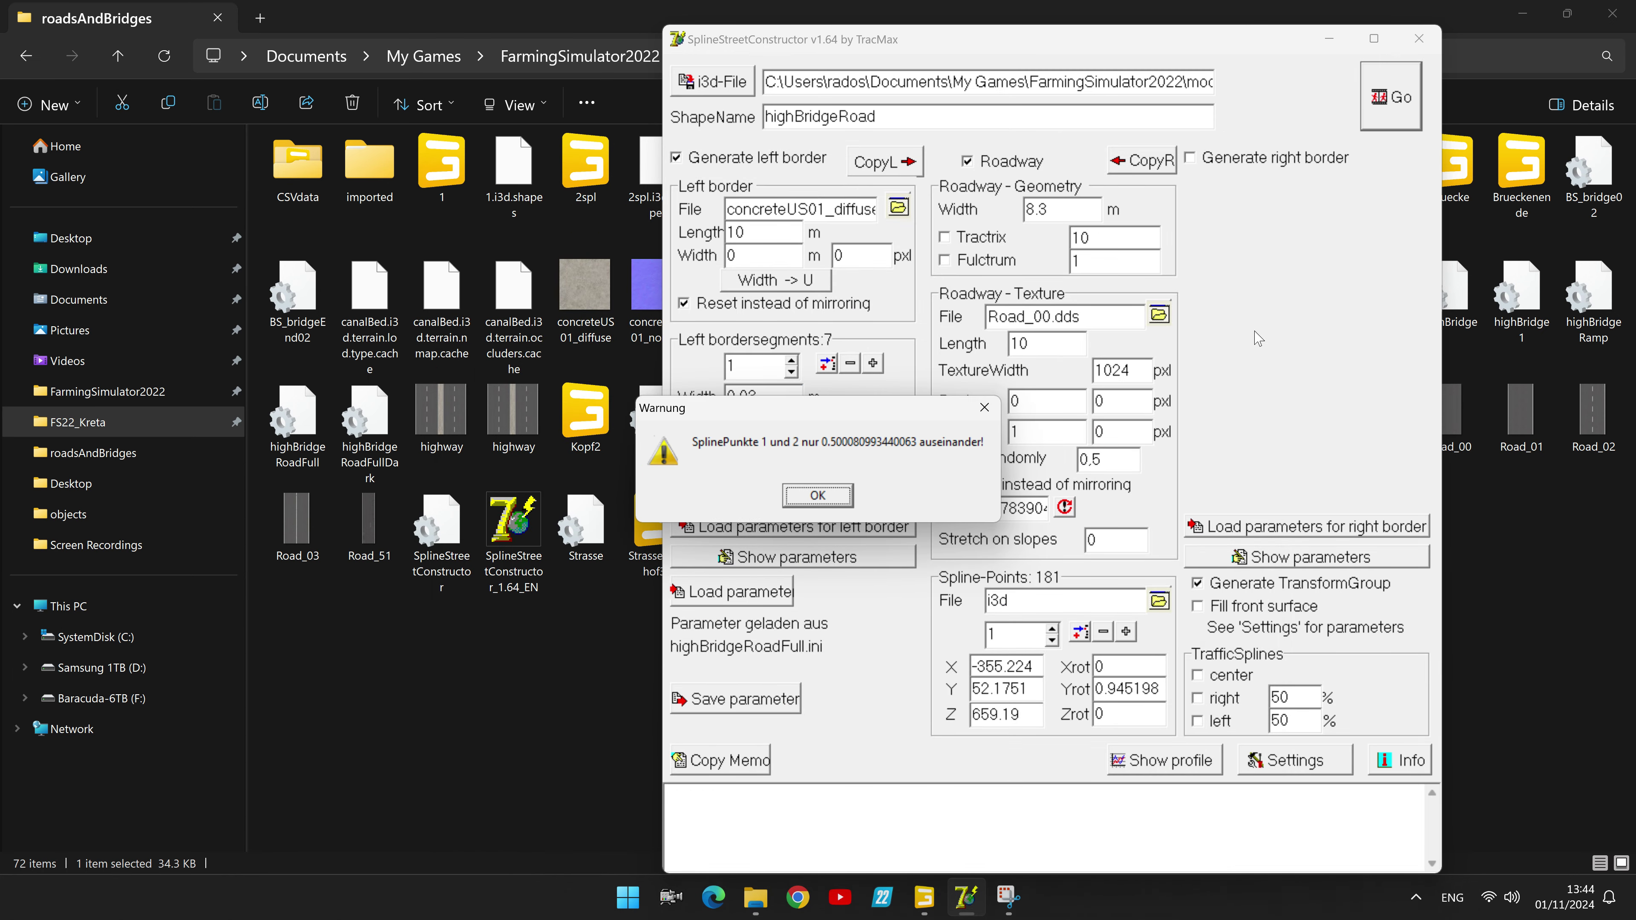
key(Return)
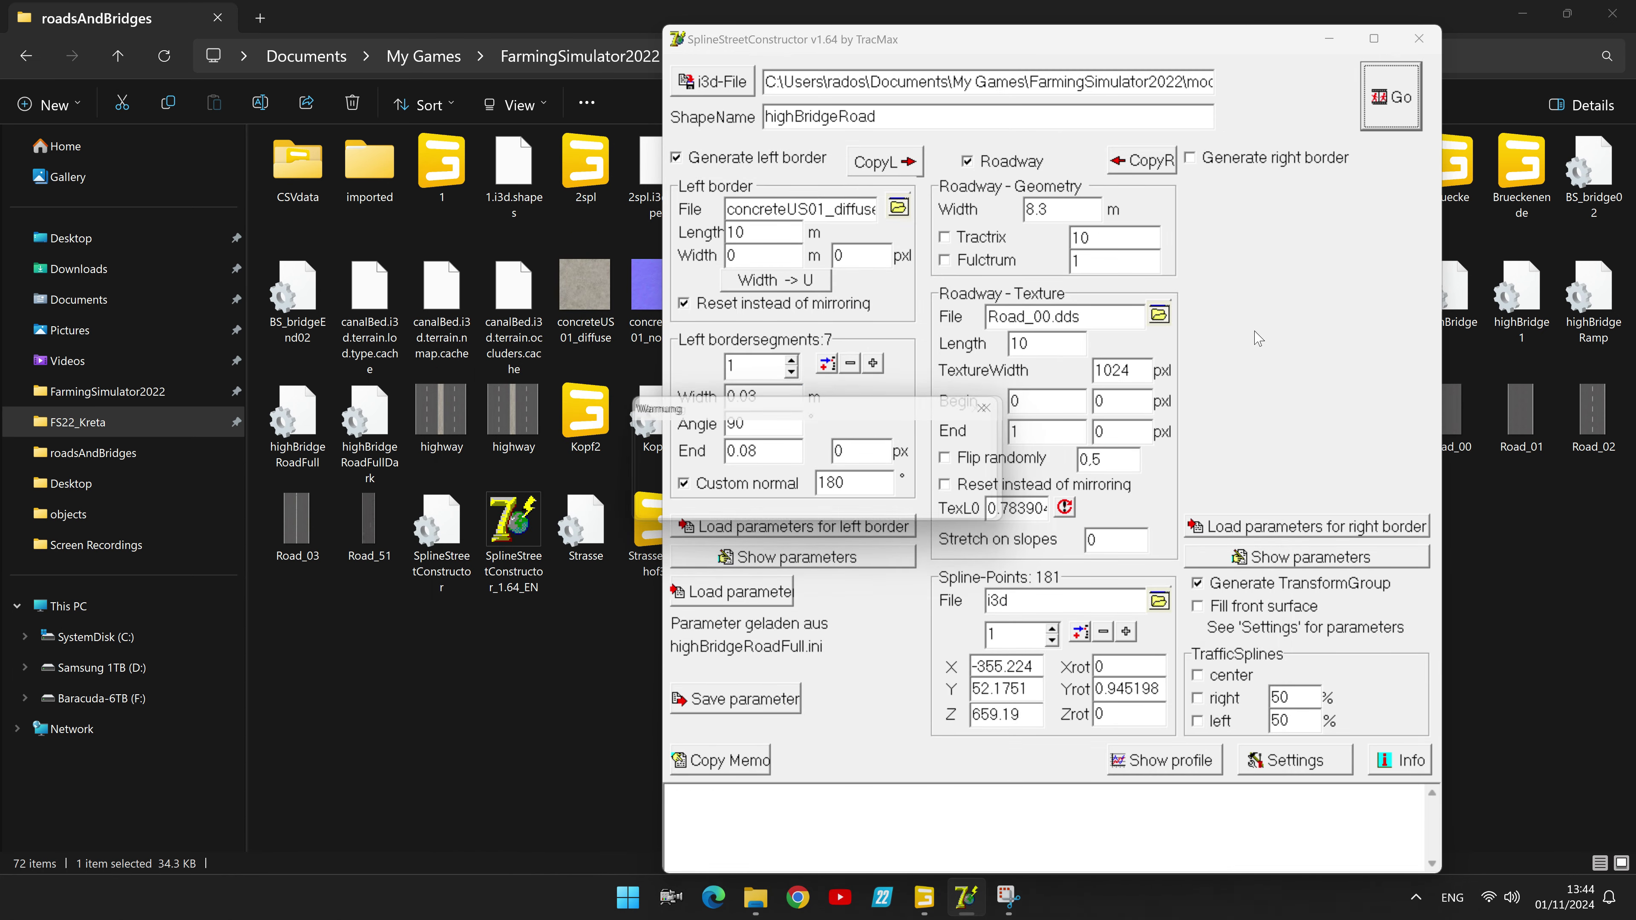
key(Return)
key(Return)
key(Return)
key(Return)
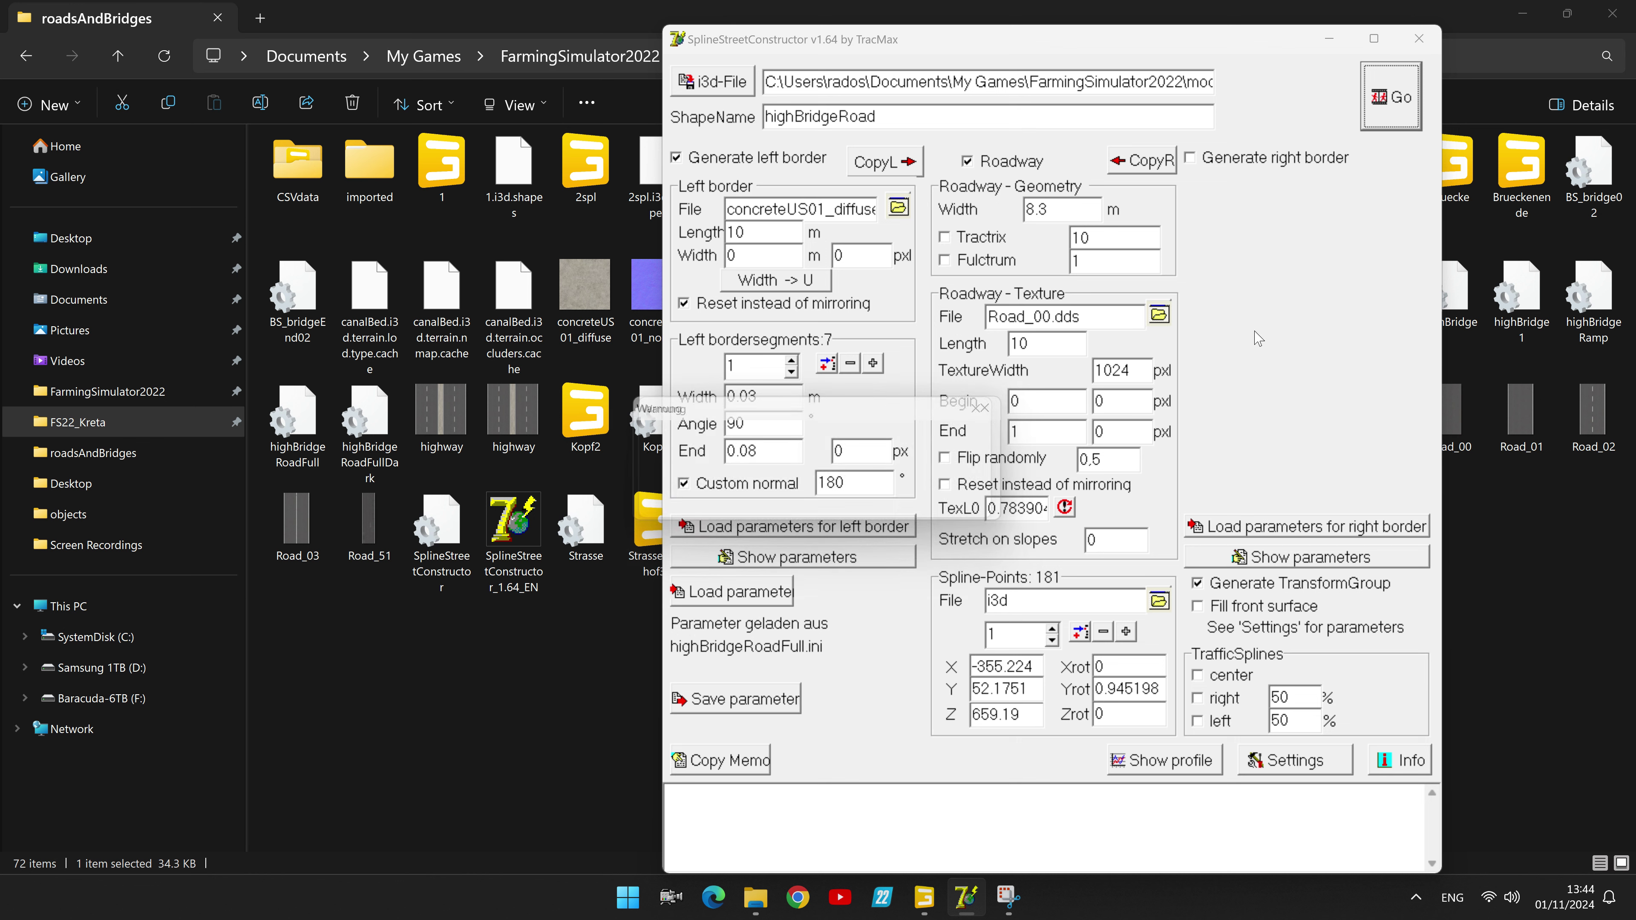
key(Return)
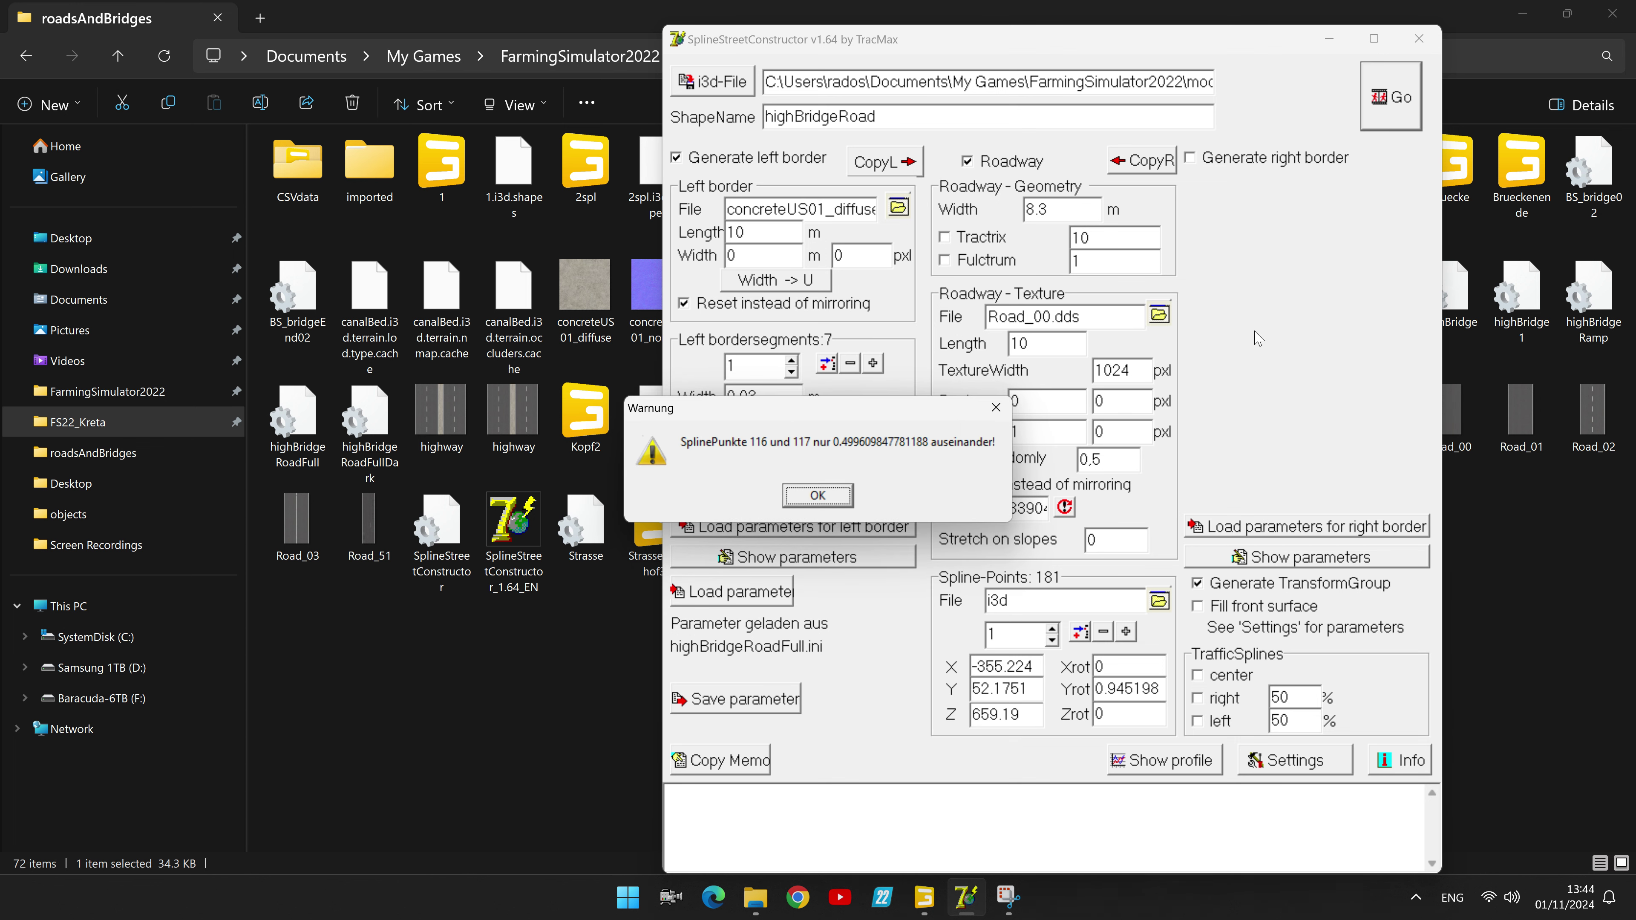
key(Return)
key(Return)
key(Return)
key(Return)
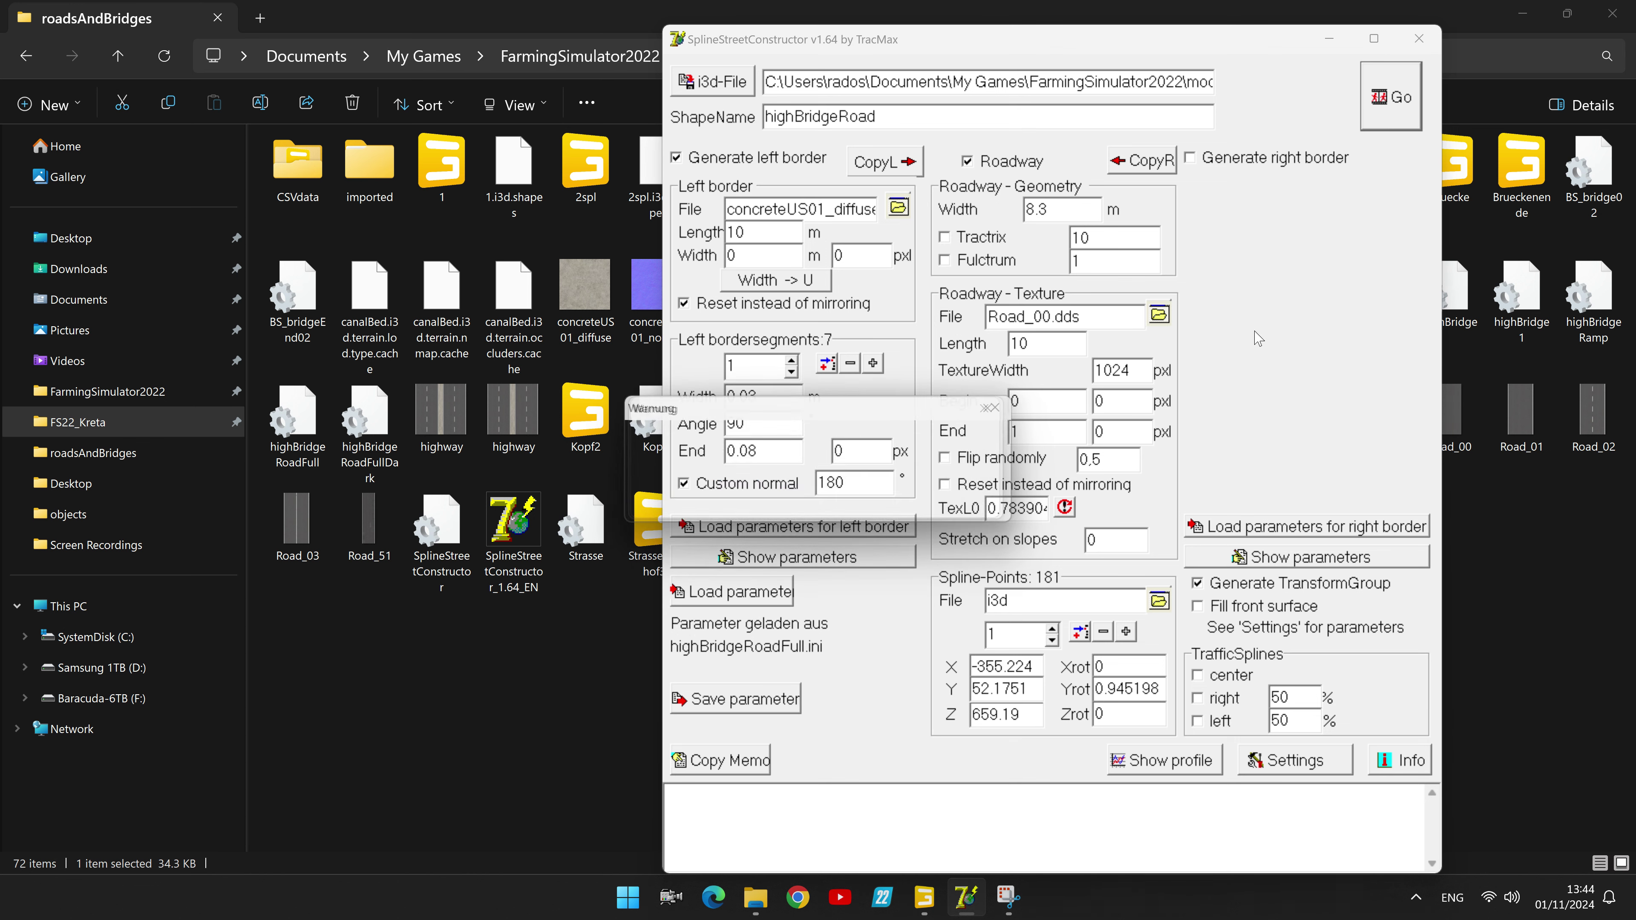
key(Return)
key(Return)
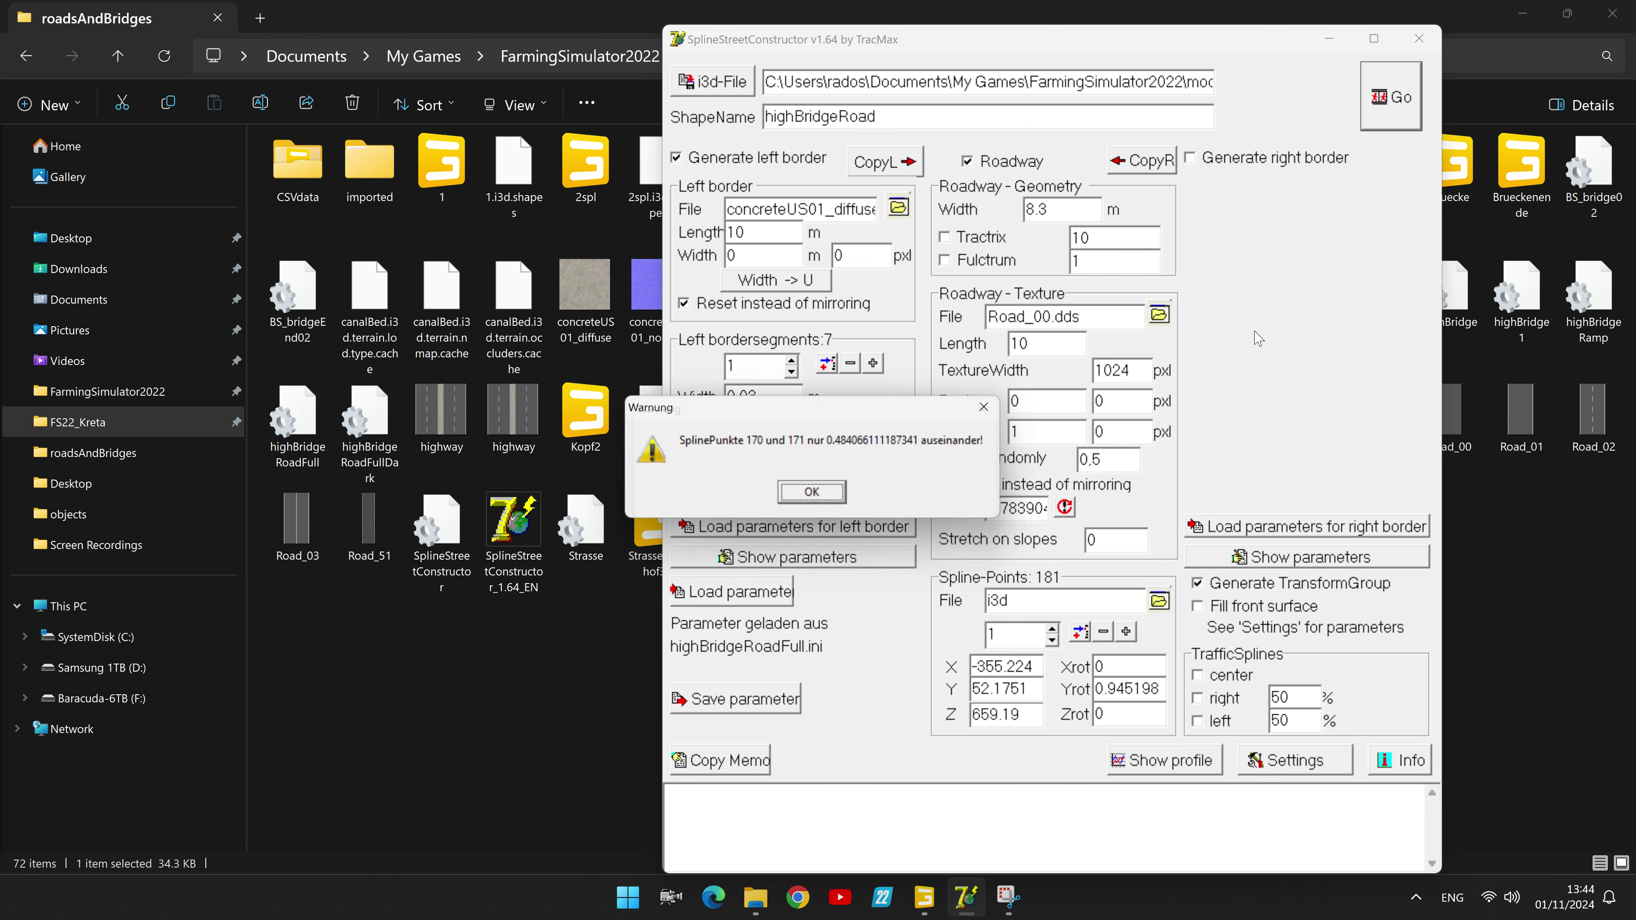
key(Return)
key(Return)
key(Return)
key(Return)
key(Return)
key(Return)
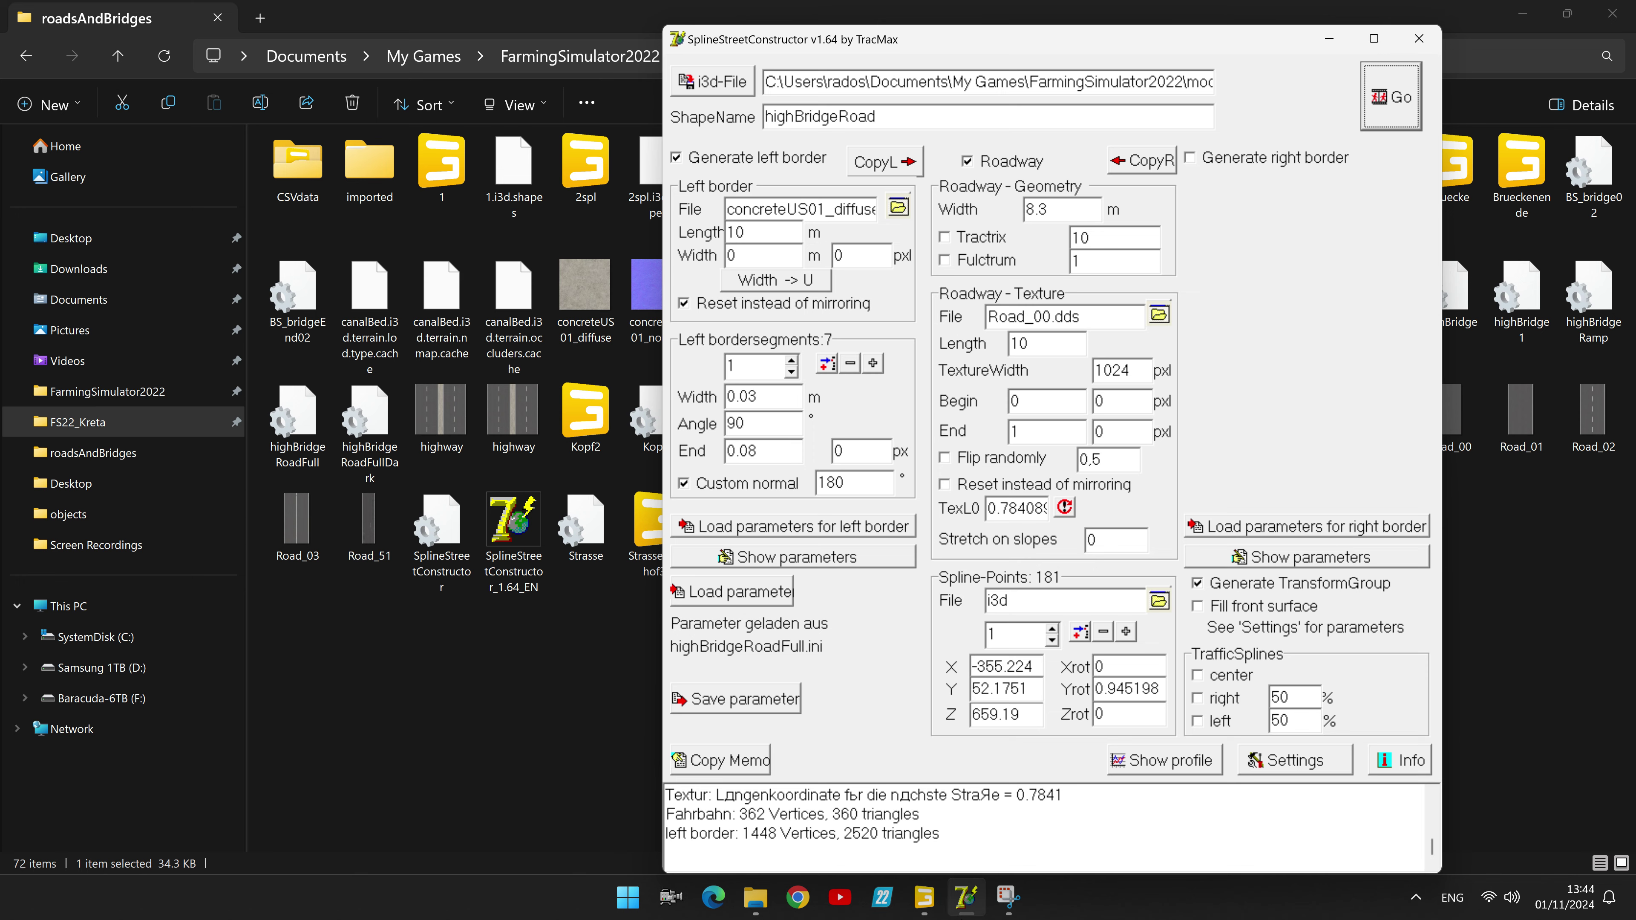
Step: Switch to GIANTS Editor and delete the outdated highBridgeRoad mesh running alongside the posts
click(966, 897)
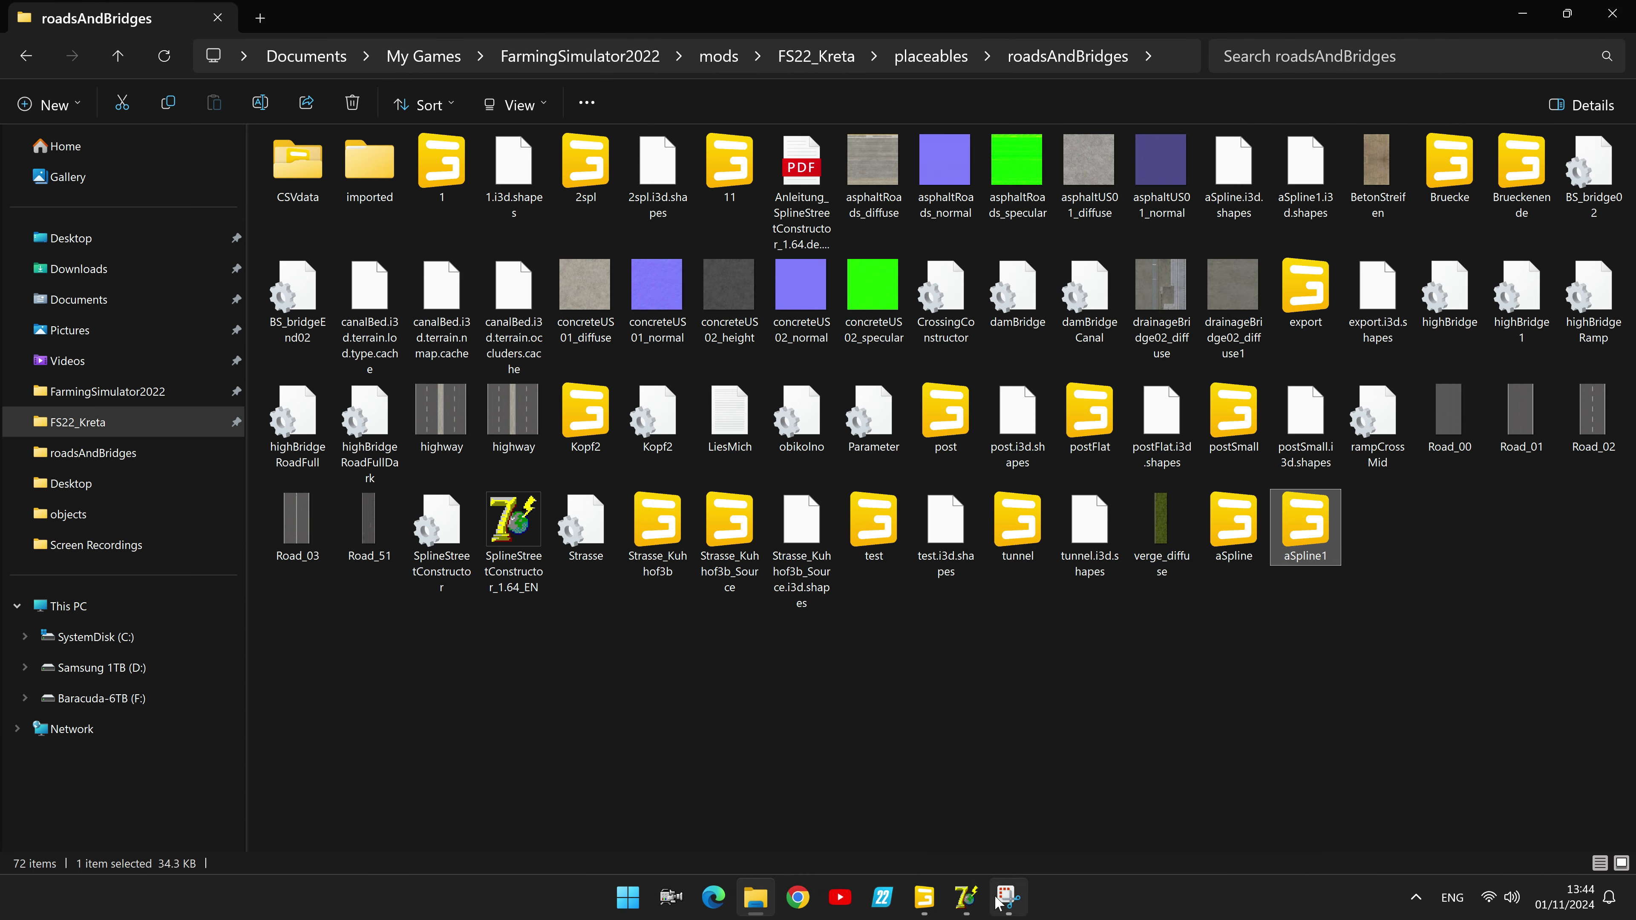
click(924, 897)
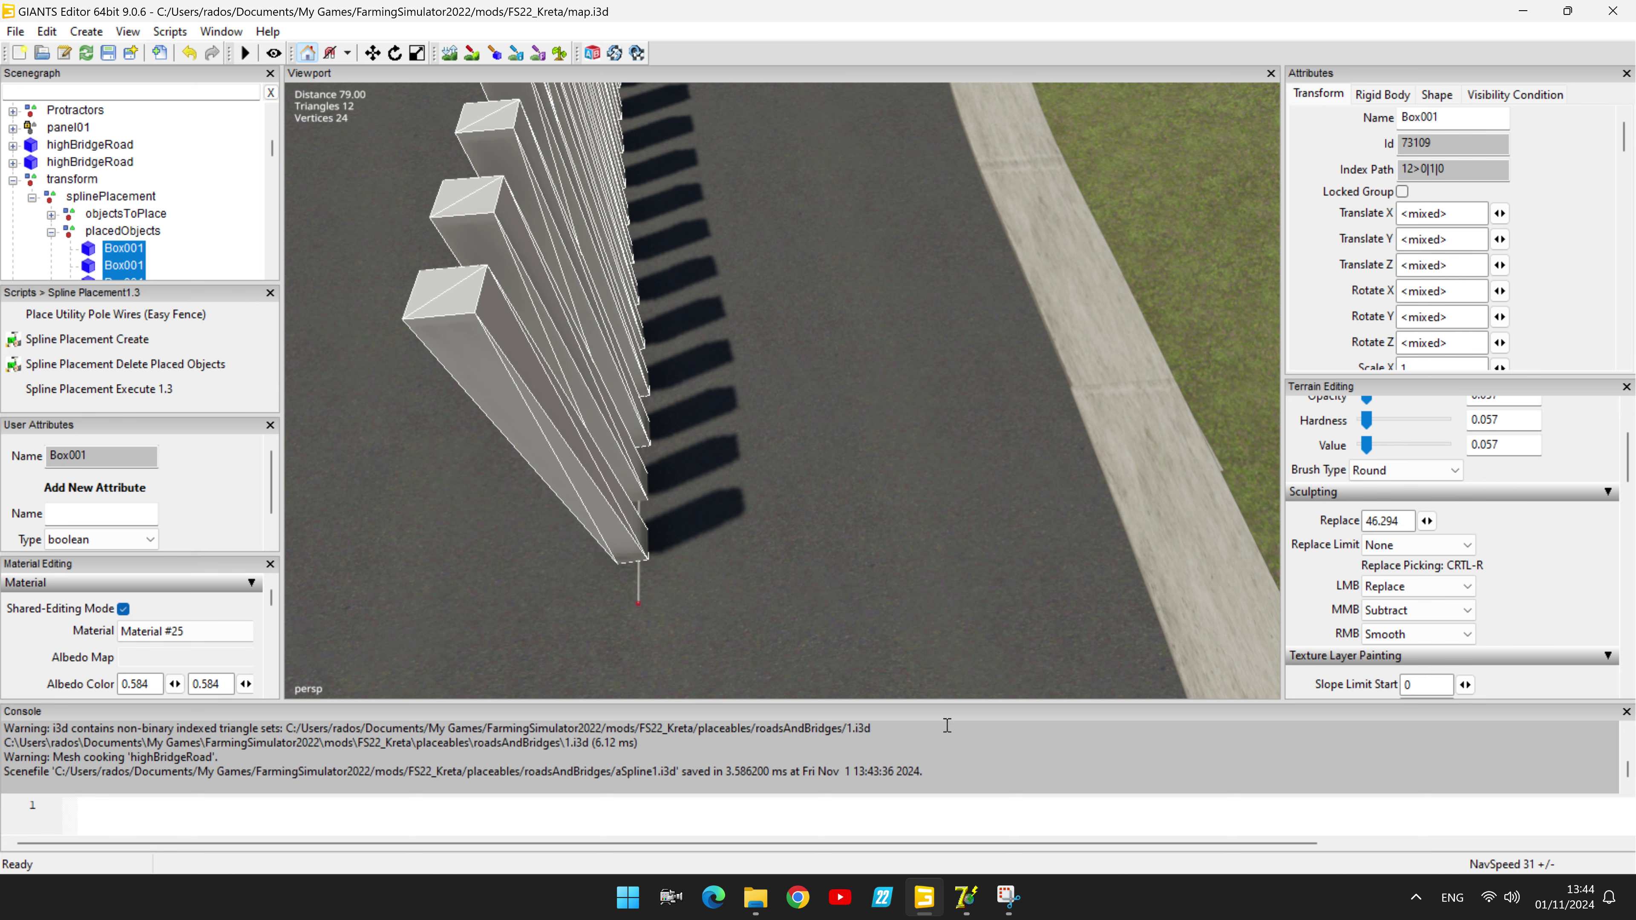
click(890, 280)
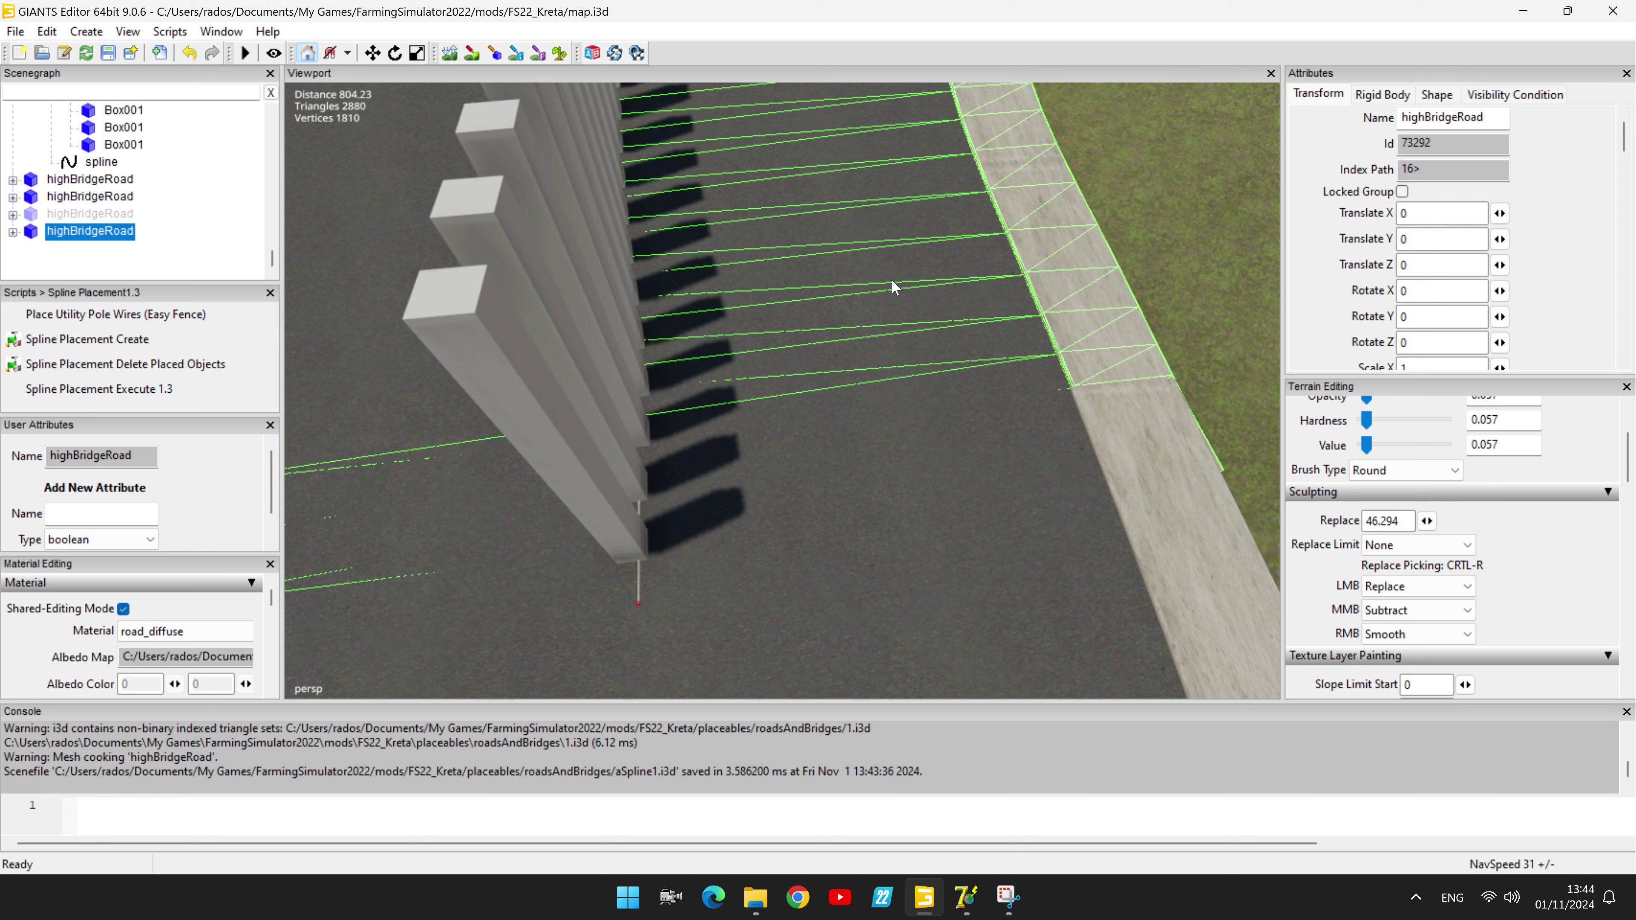
key(Delete)
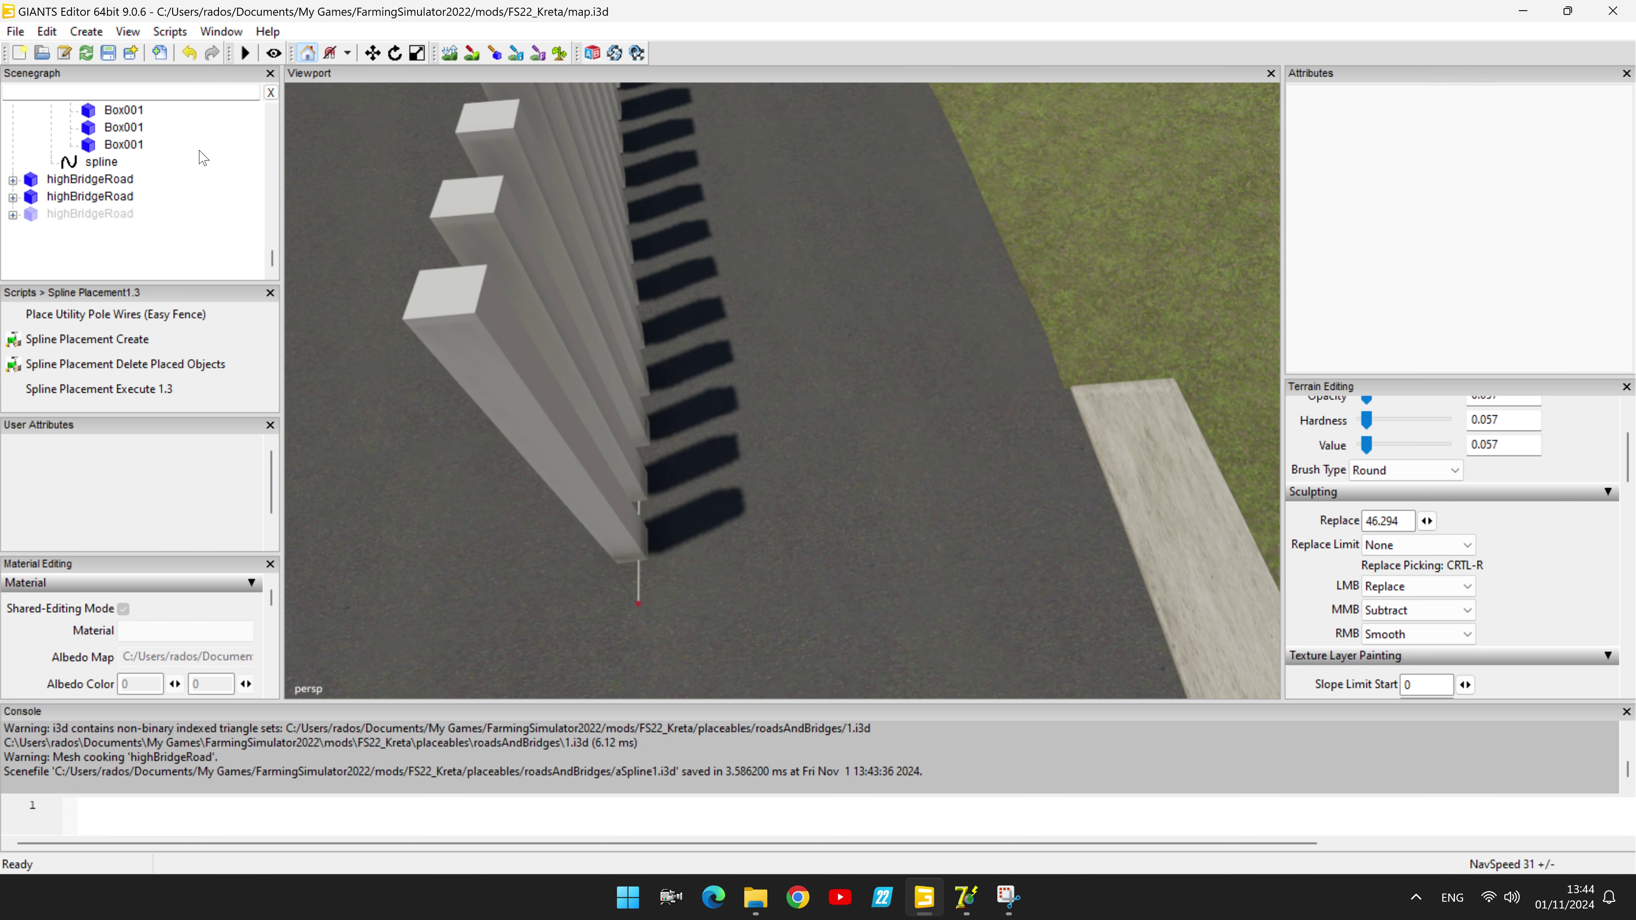
Step: Import the regenerated 1.i3d from the roadsAndBridges folder into the map
click(18, 32)
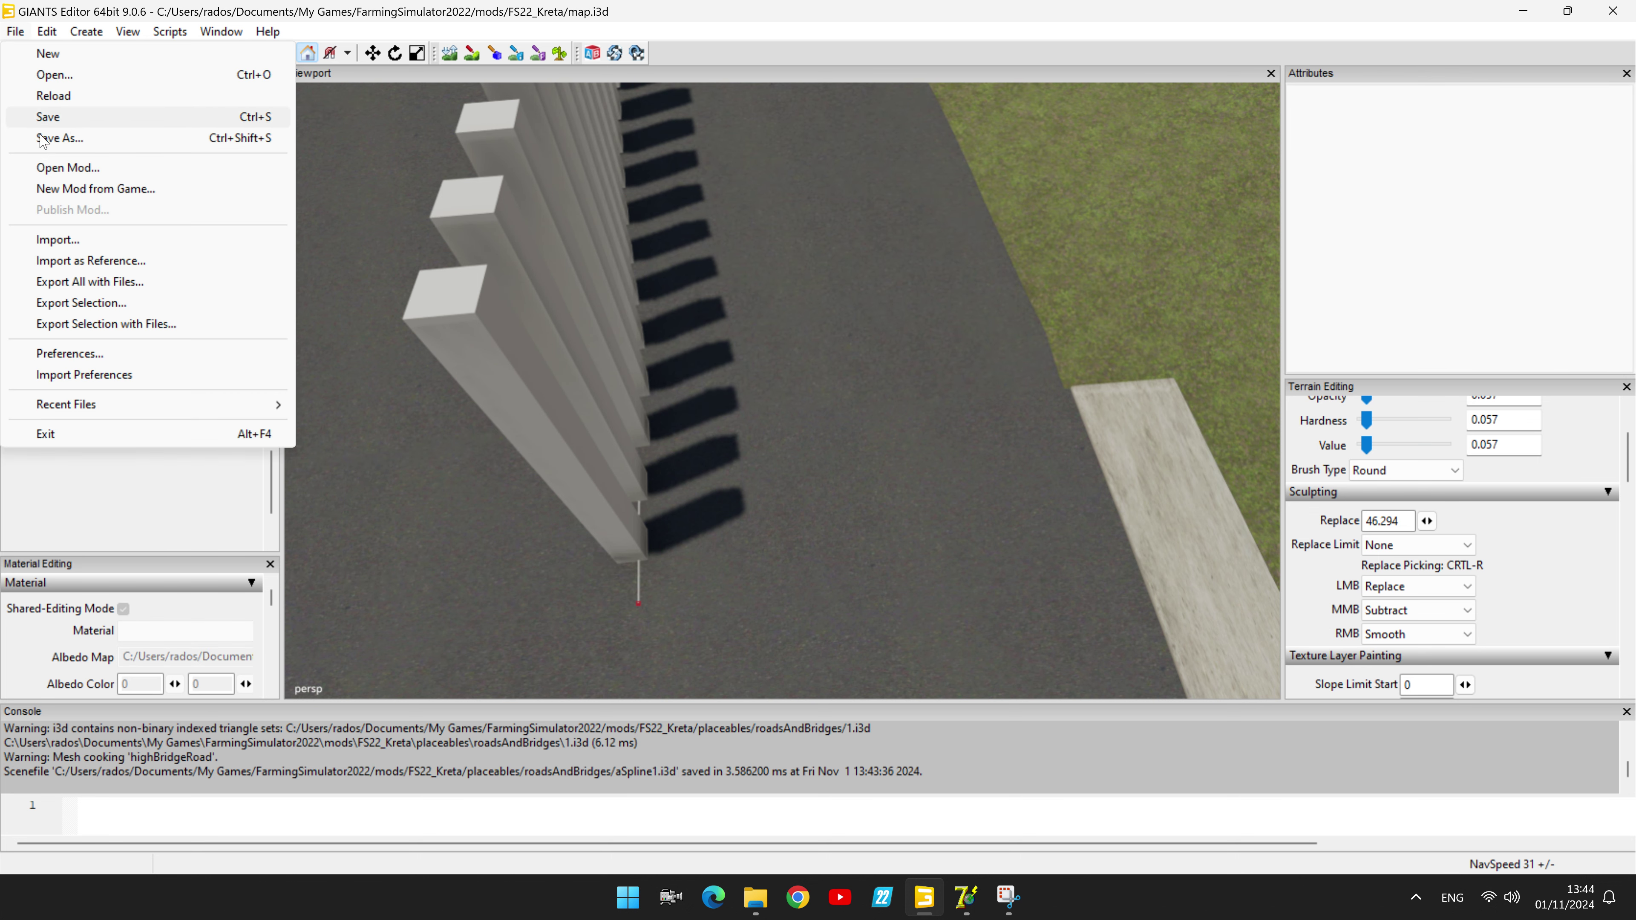
click(59, 244)
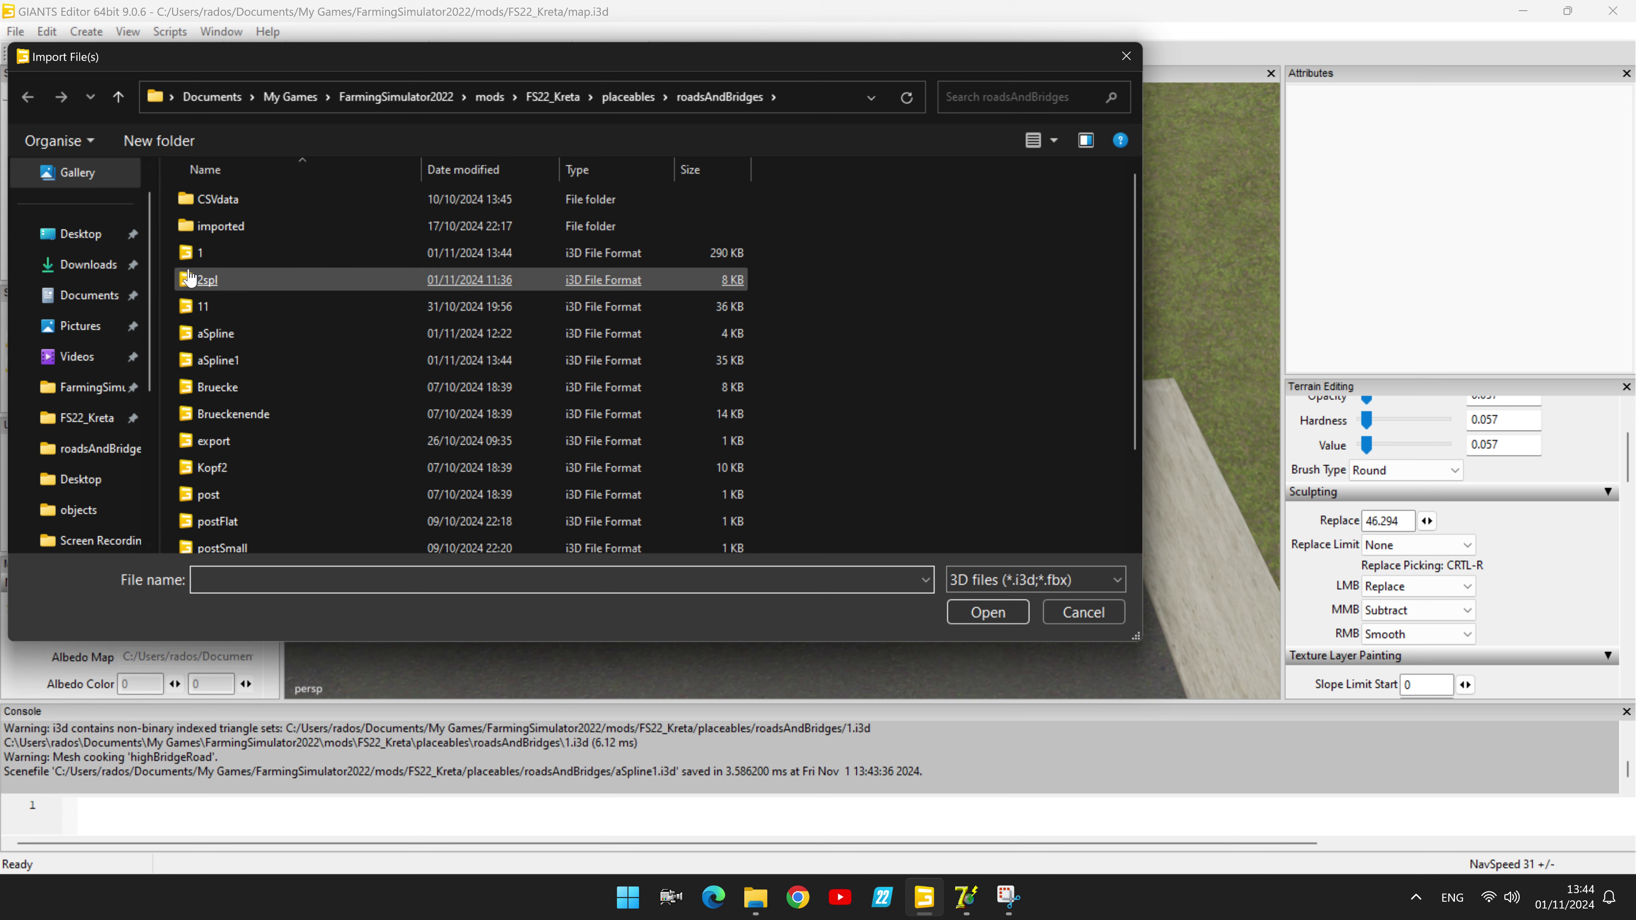
click(199, 255)
double_click(199, 255)
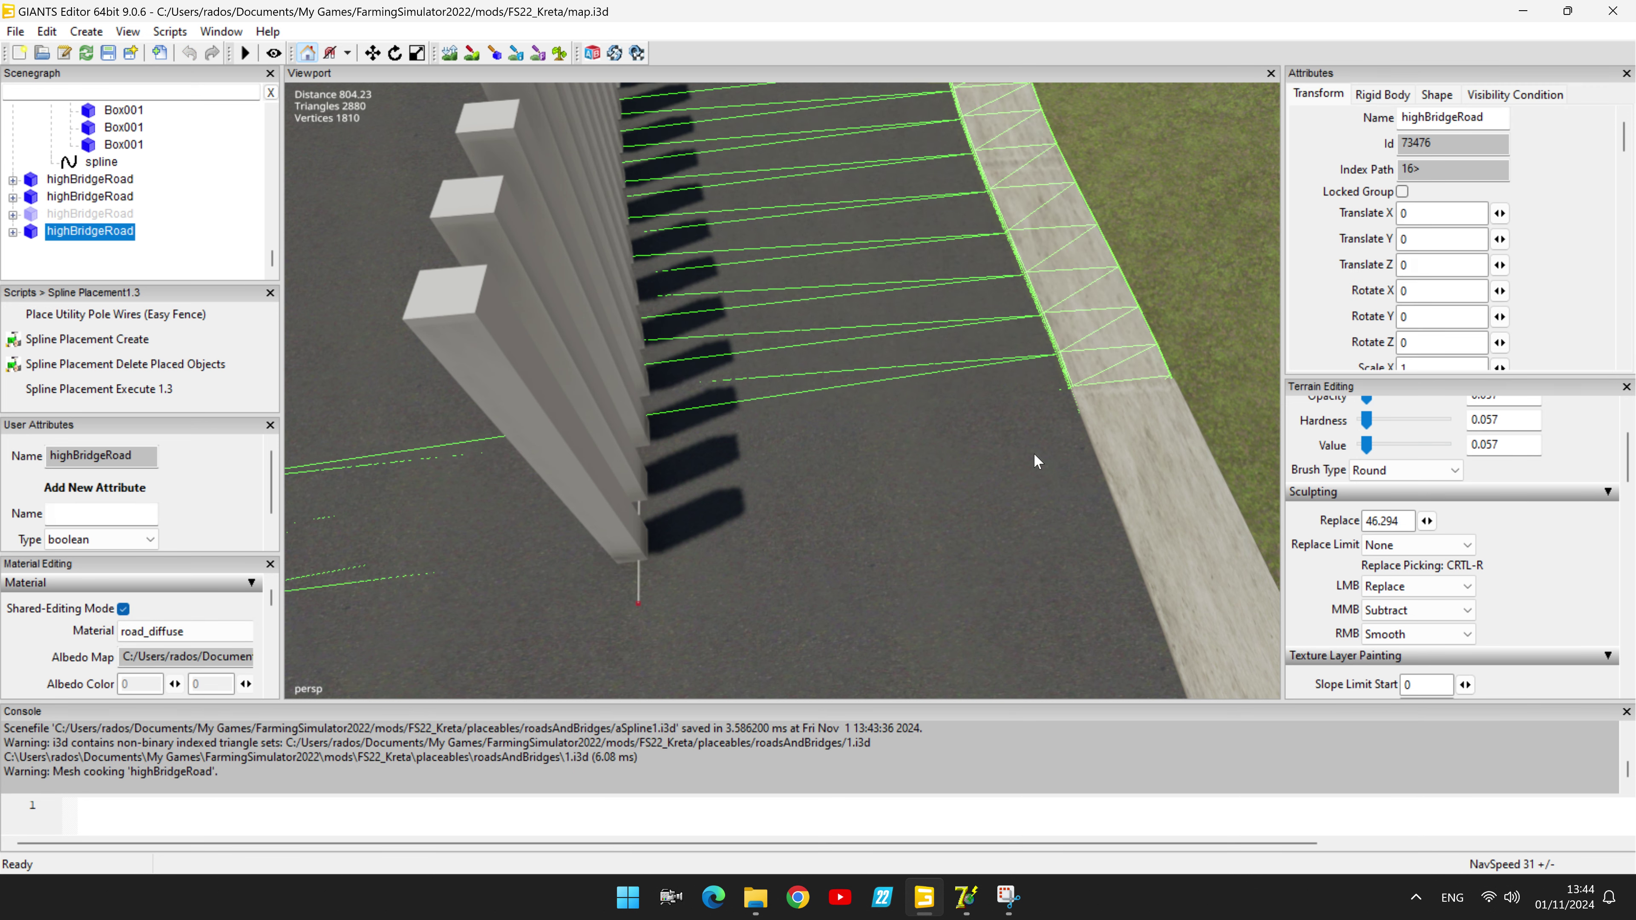
Step: Examine how the imported road and its concrete border meet the existing road at both ends and along the row of posts
alt+drag(1050, 451, 759, 441)
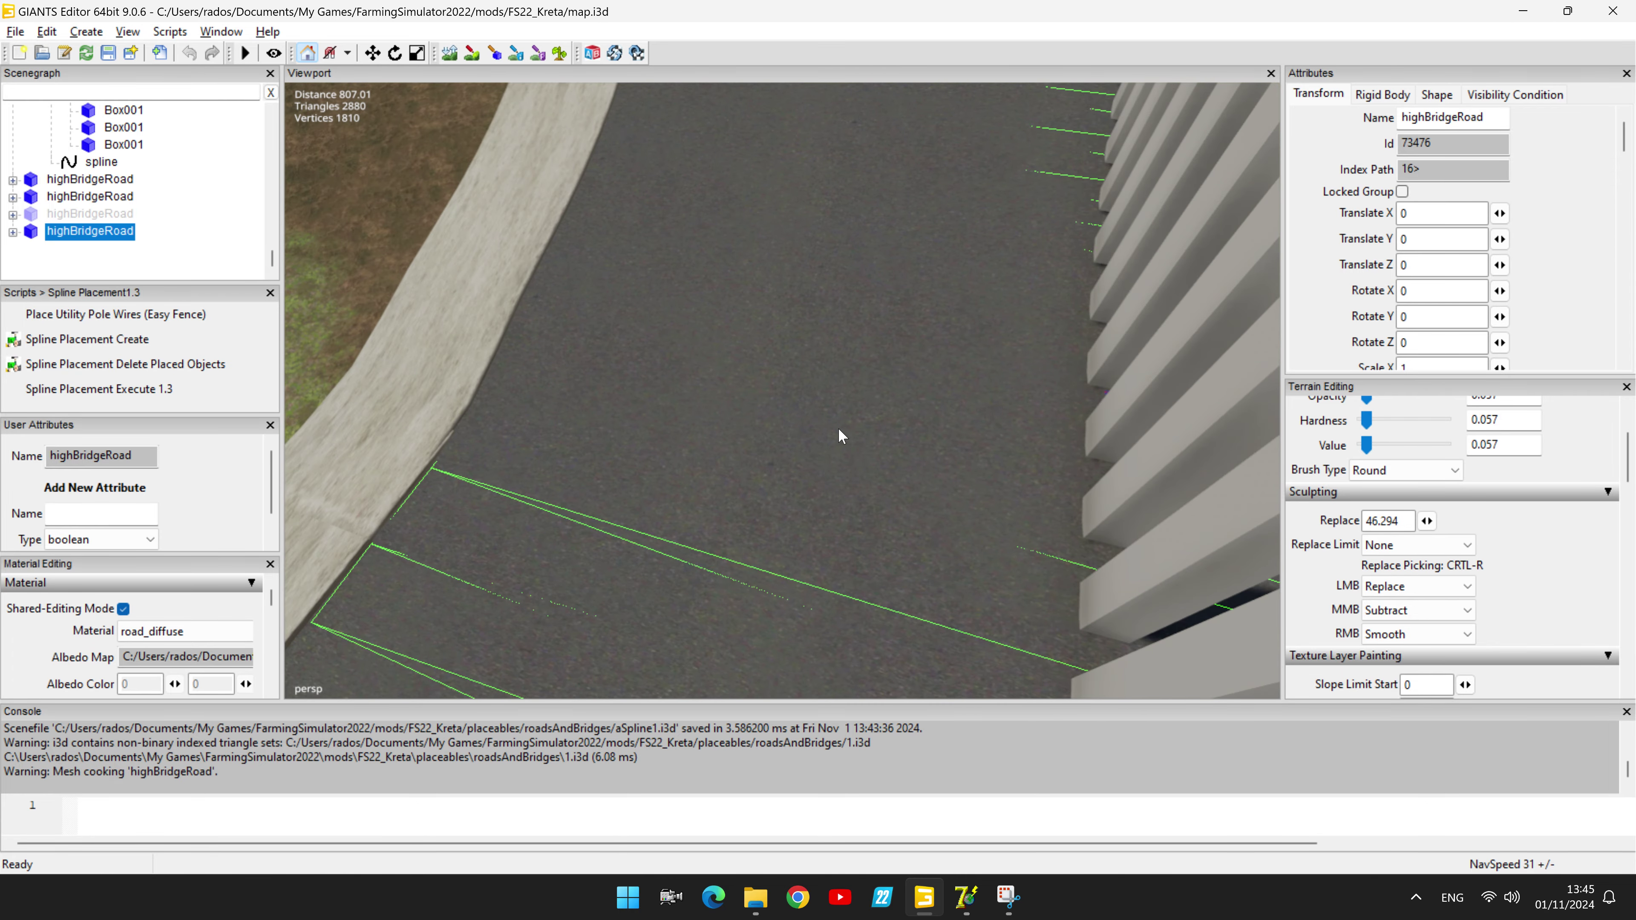
alt+middle_drag(839, 429, 804, 416)
alt+drag(803, 416, 906, 422)
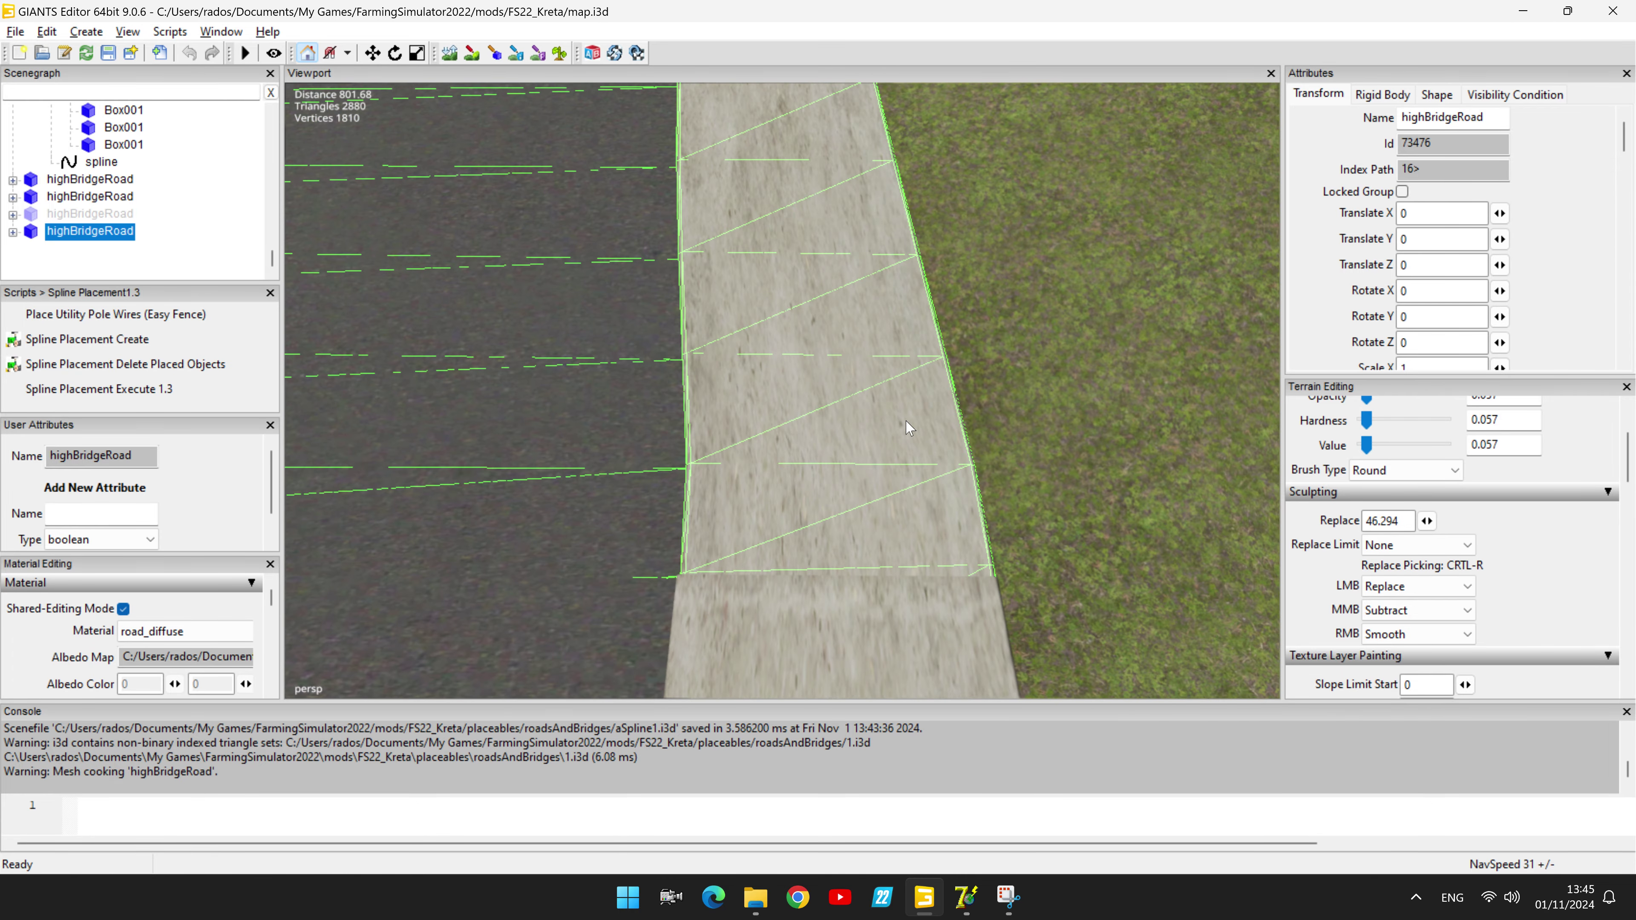
right_drag(908, 428, 974, 574)
alt+drag(974, 573, 792, 669)
alt+drag(940, 619, 934, 574)
right_drag(934, 580, 1070, 343)
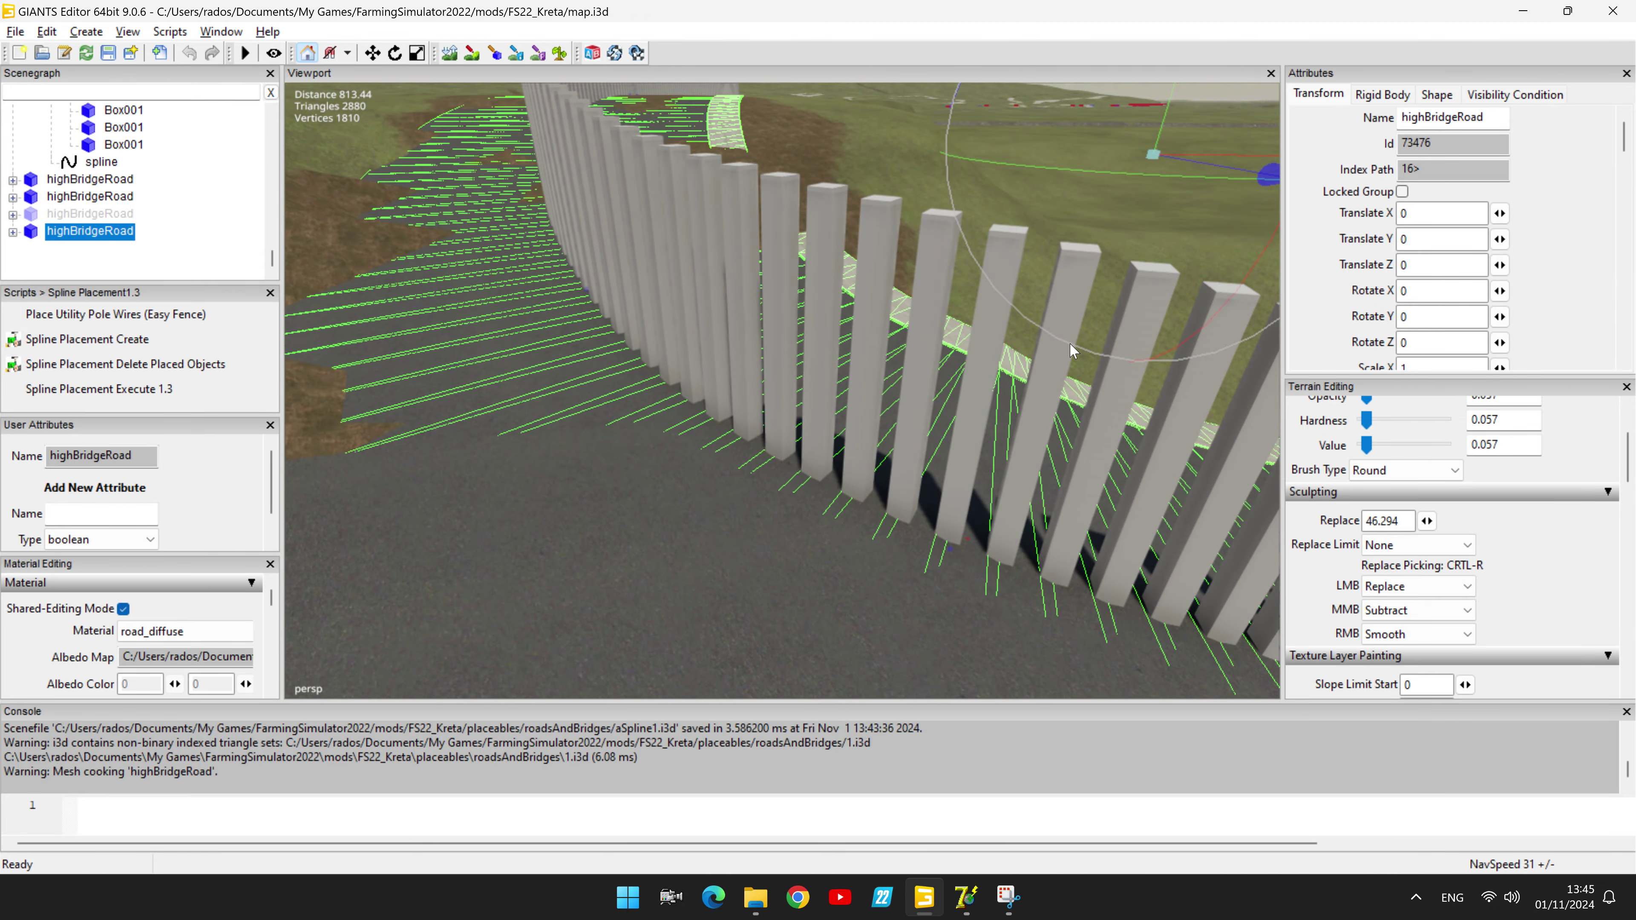
right_drag(891, 448, 974, 517)
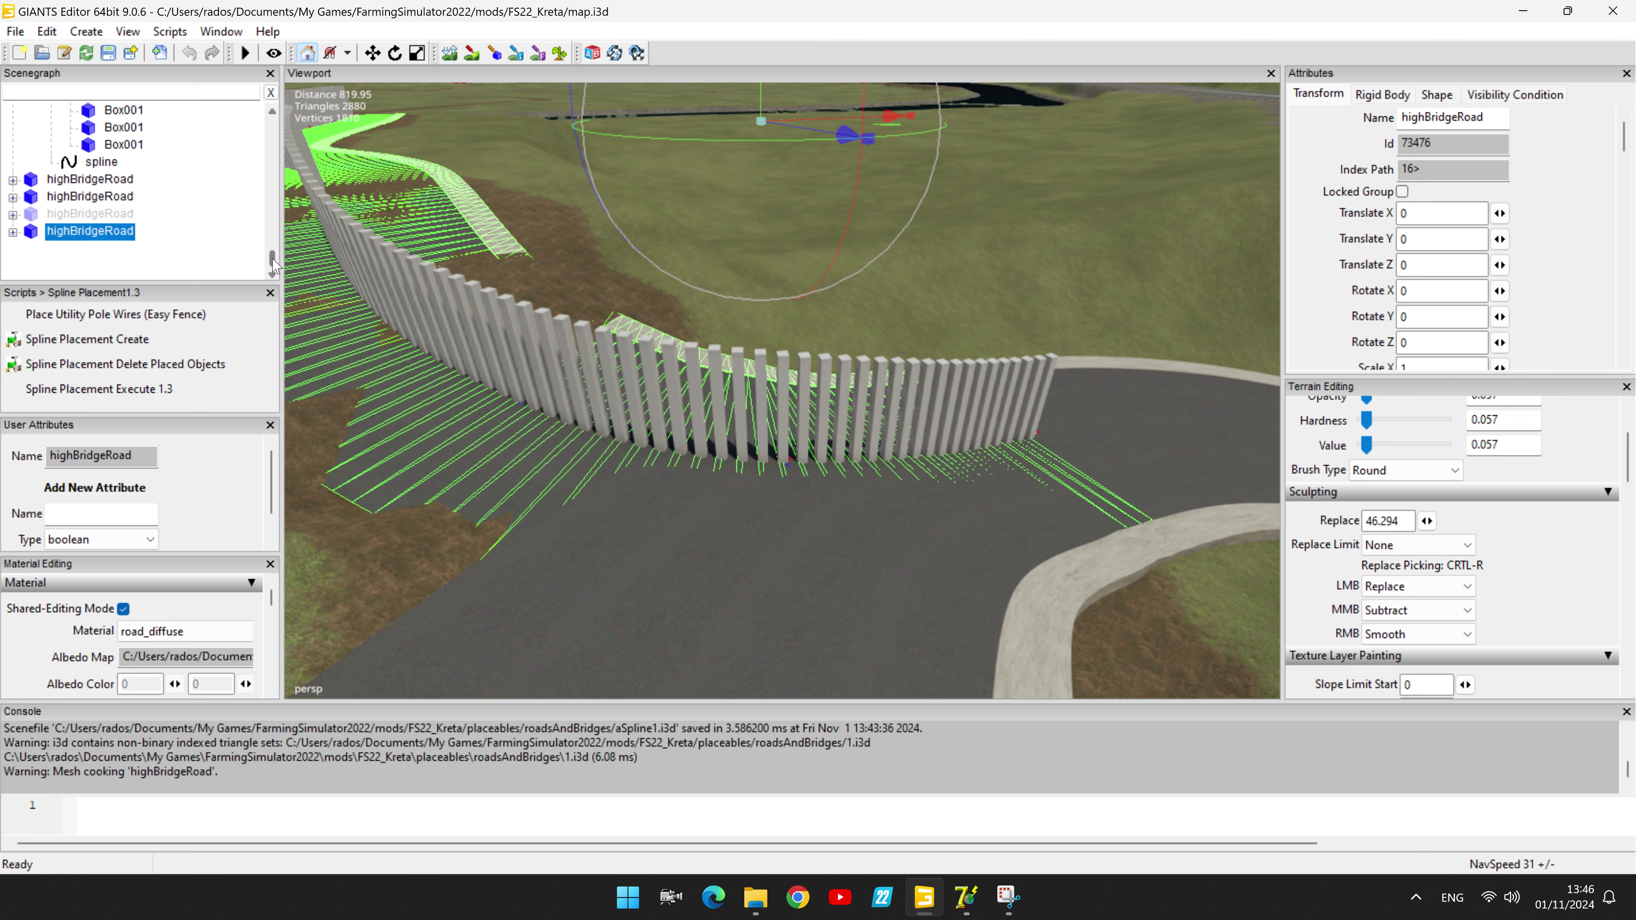
drag(273, 259, 273, 255)
alt+middle_drag(716, 386, 563, 411)
alt+drag(562, 411, 548, 414)
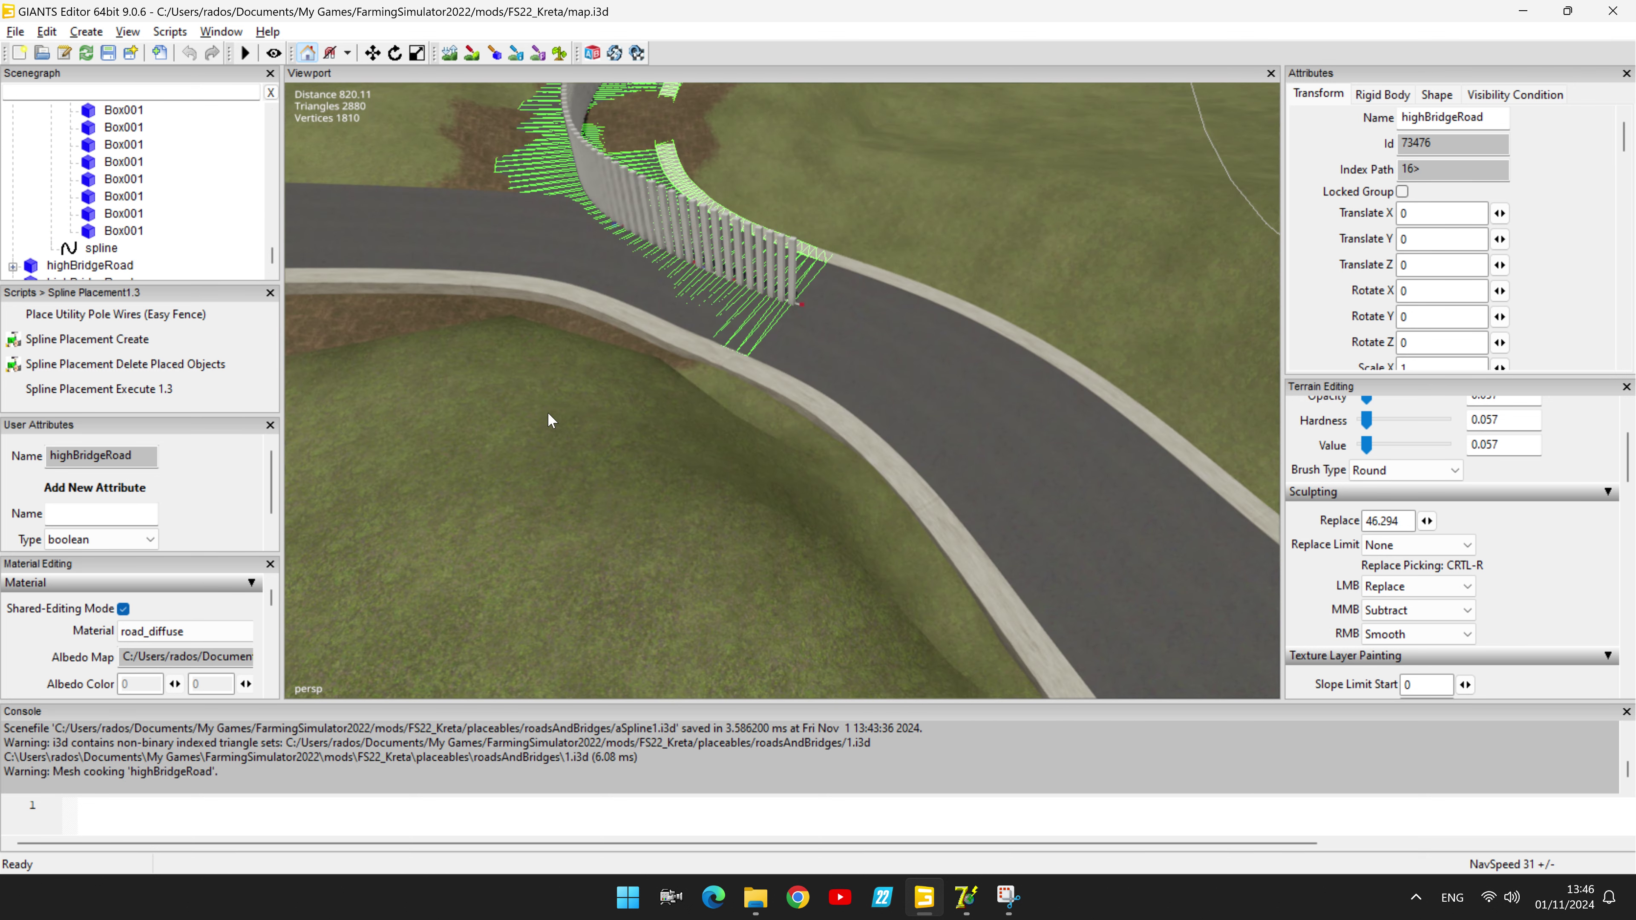
right_drag(549, 419, 595, 354)
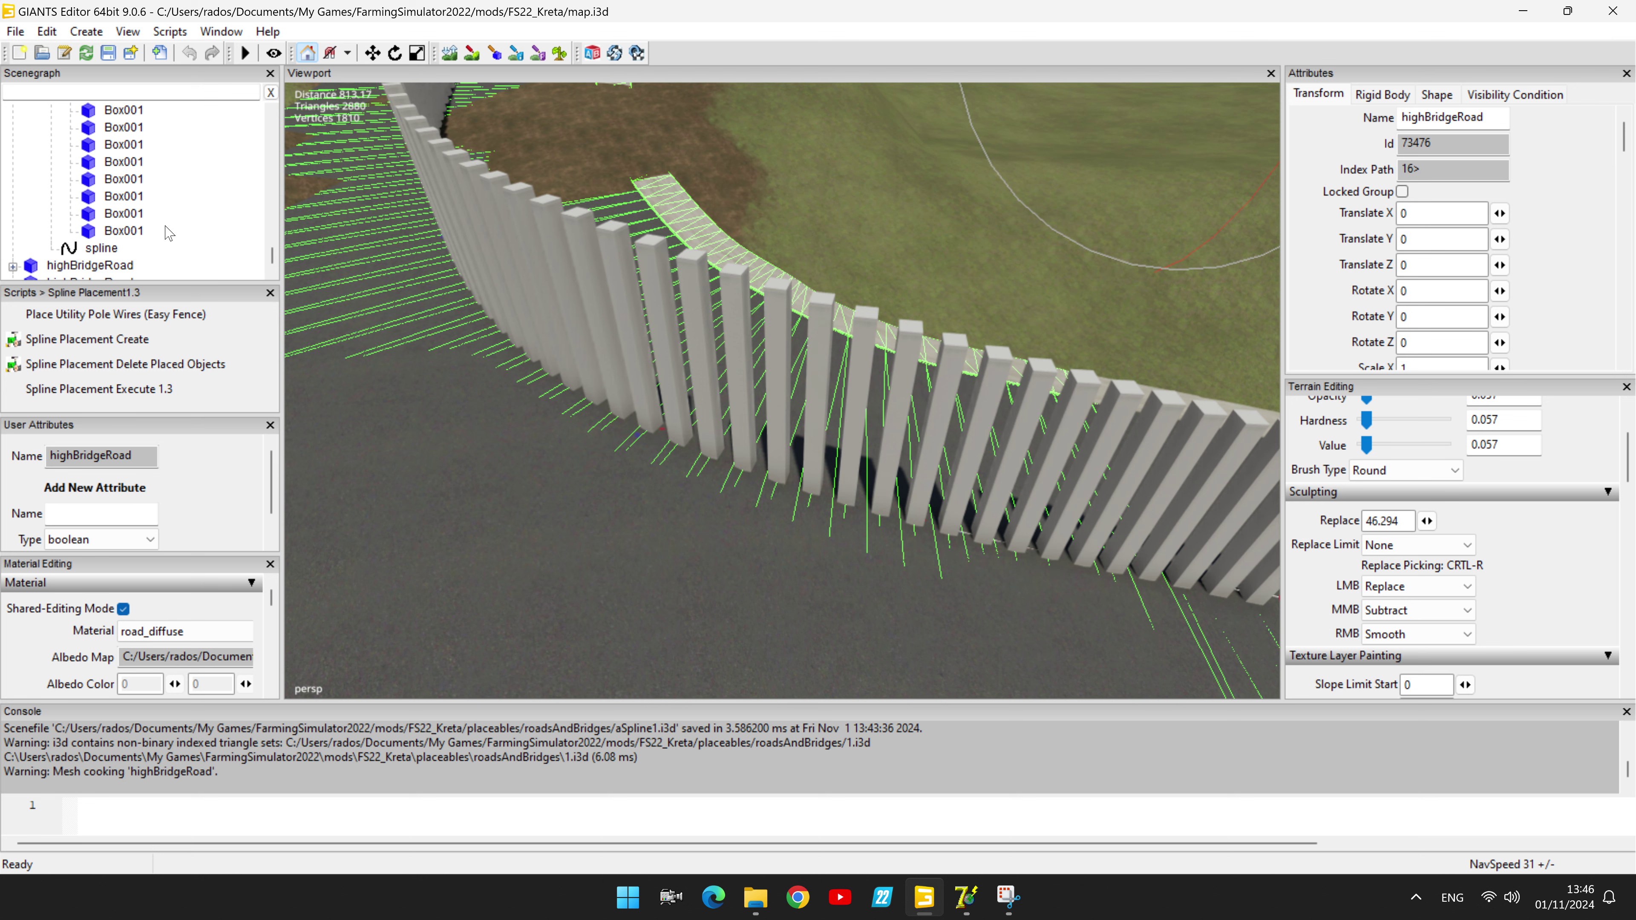
Step: Select the splinePlacement group and delete its placed Box001 posts with the Spline Placement Delete Placed Objects script
drag(274, 256, 275, 234)
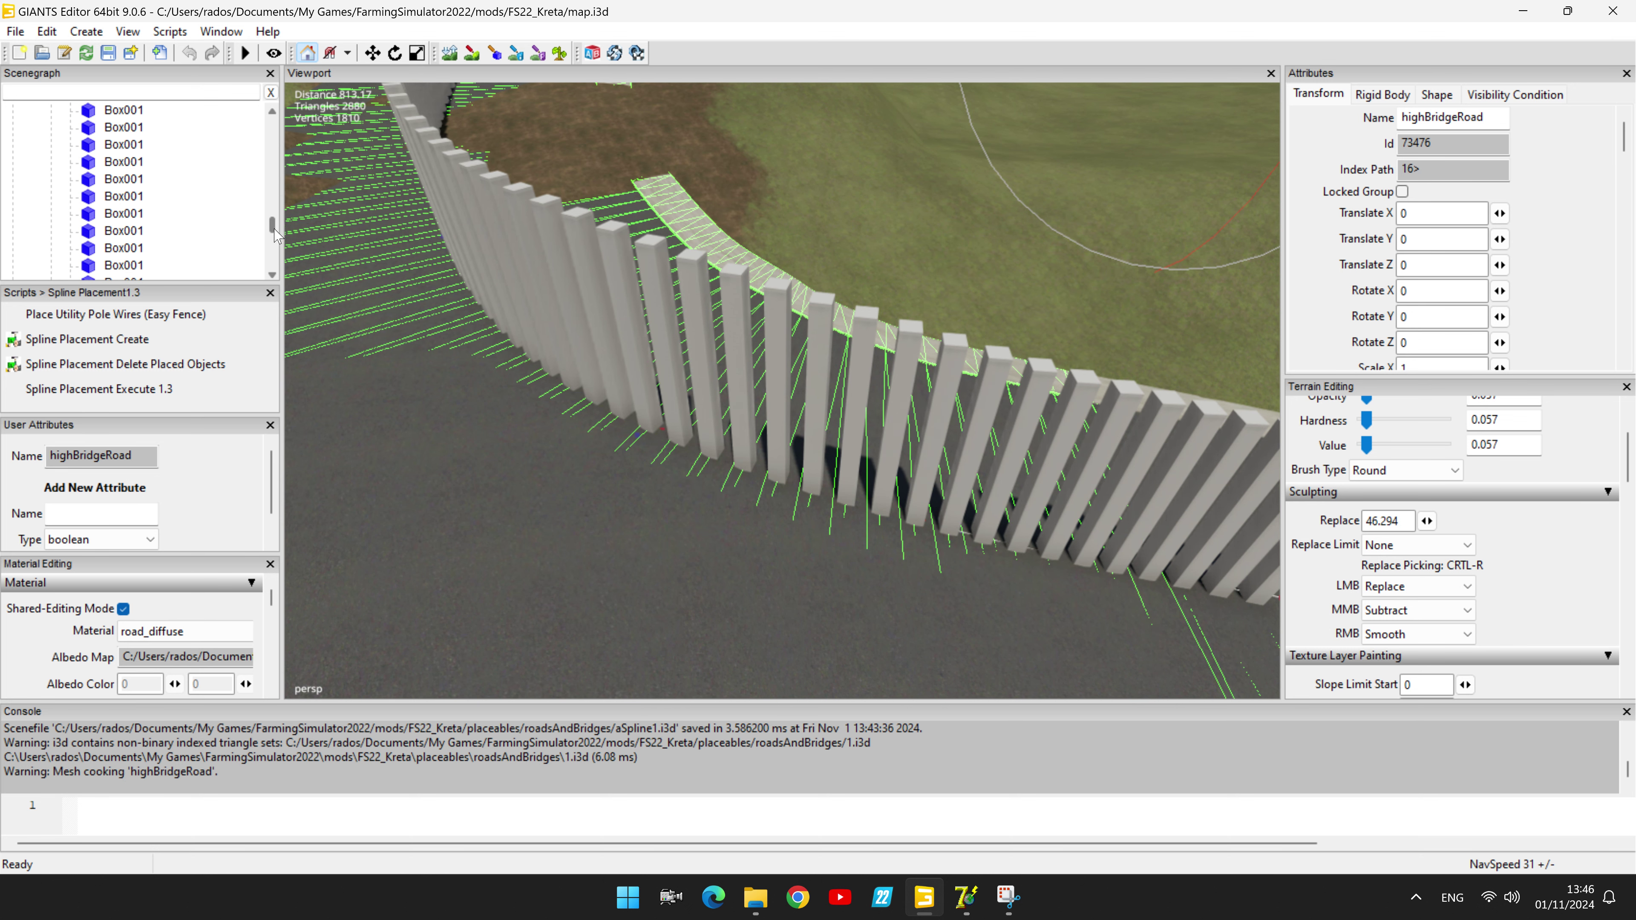
drag(275, 158, 274, 138)
scroll(171, 241, down, 3)
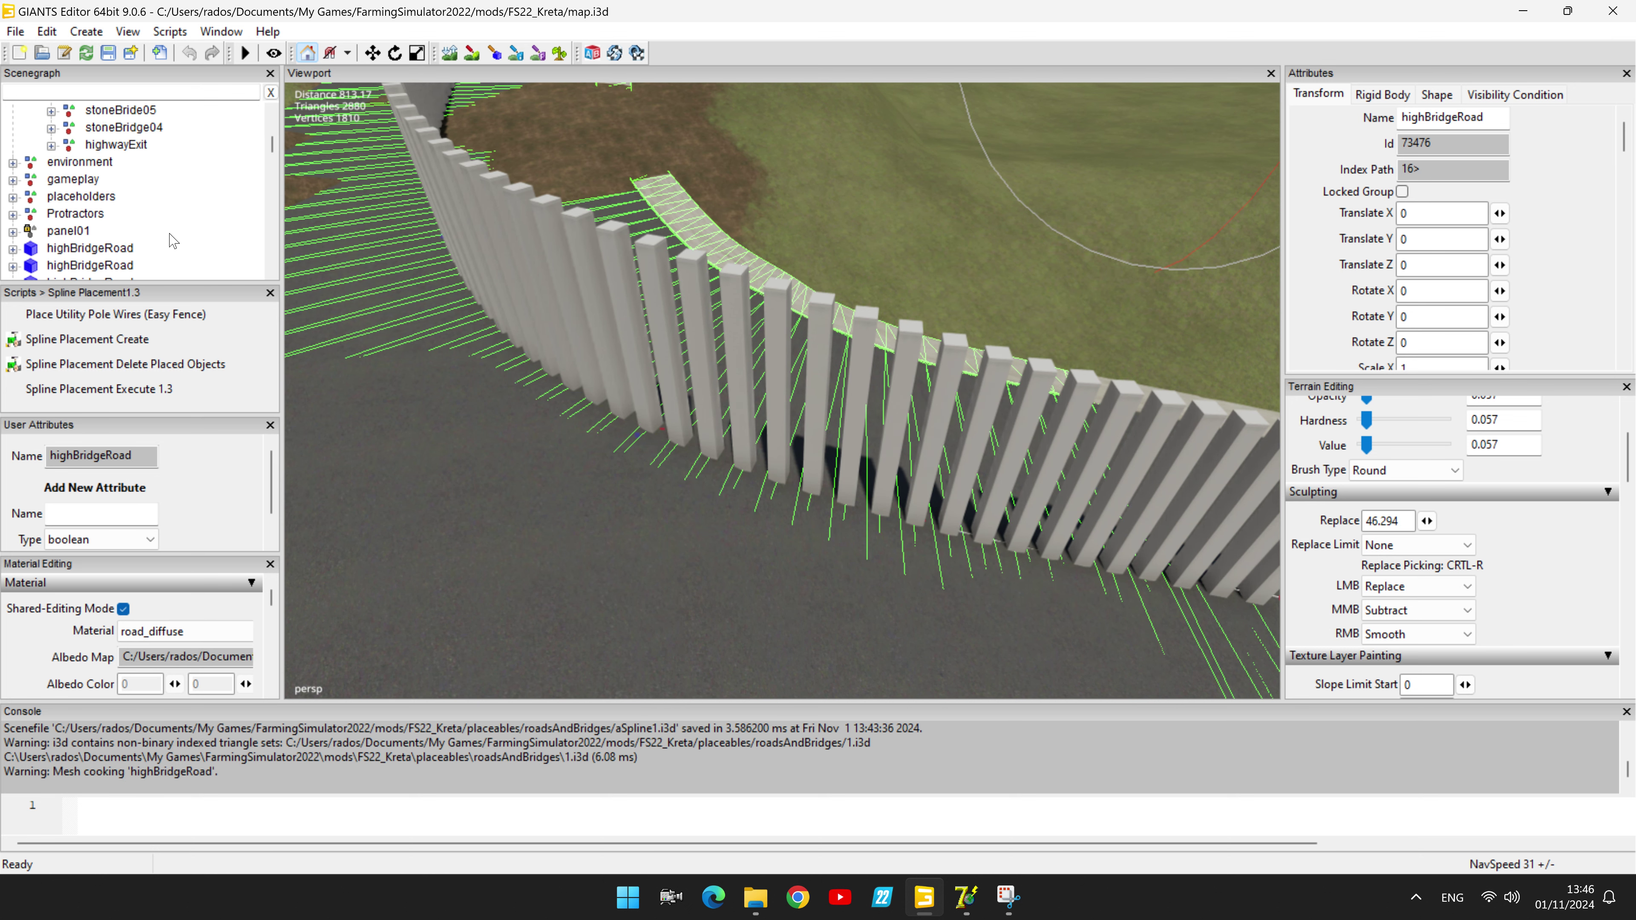
scroll(119, 244, down, 1)
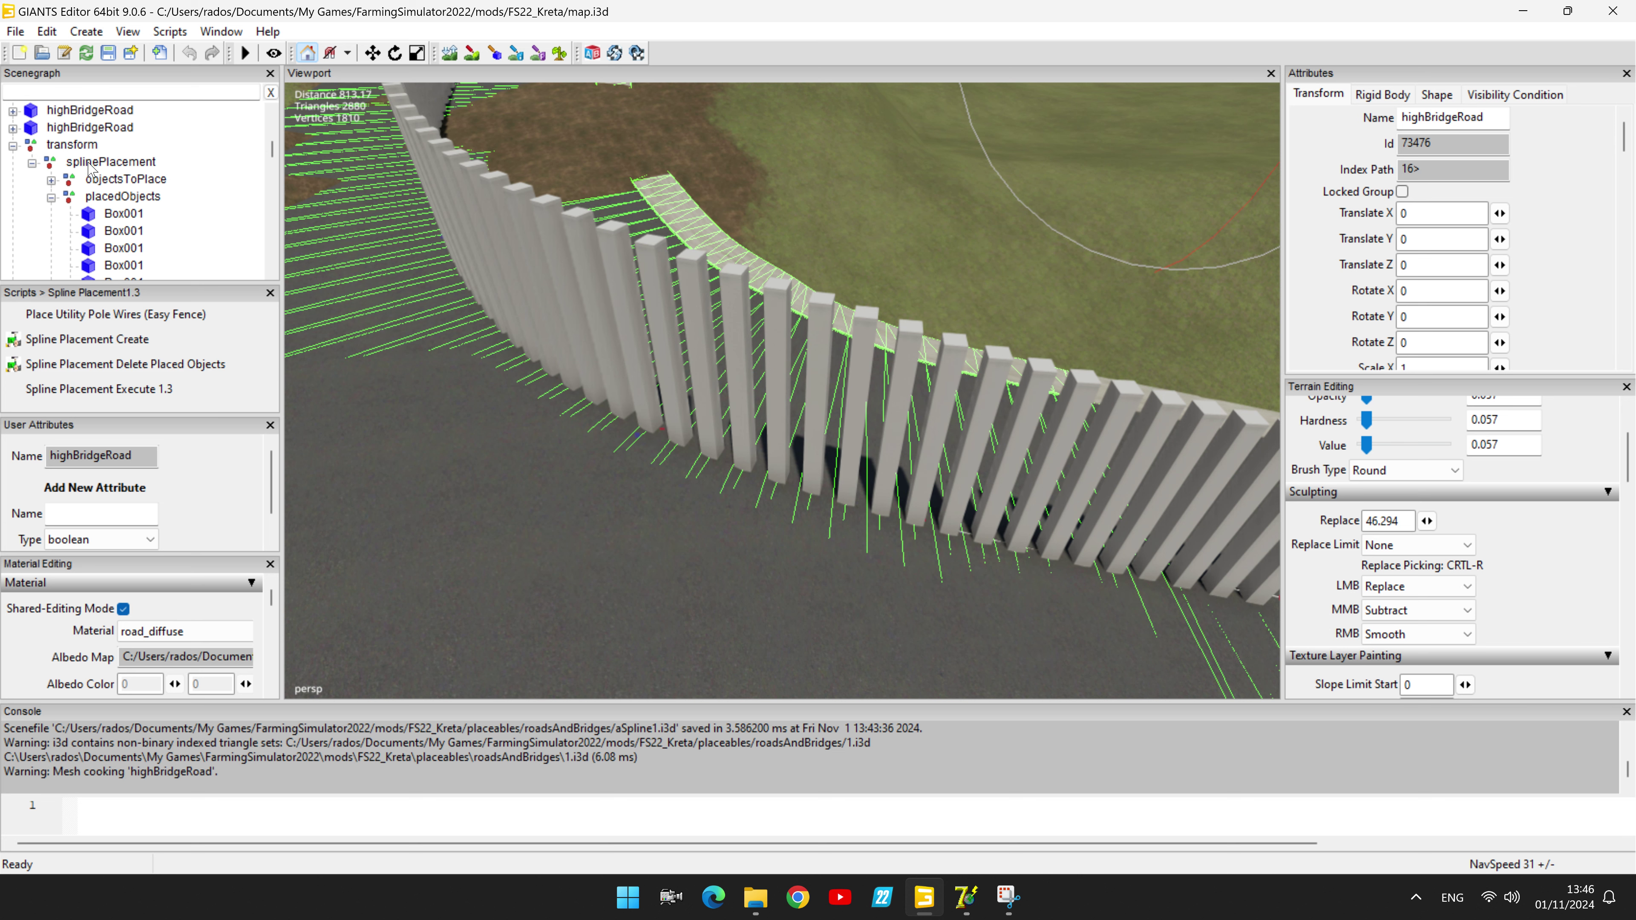
click(111, 161)
click(205, 365)
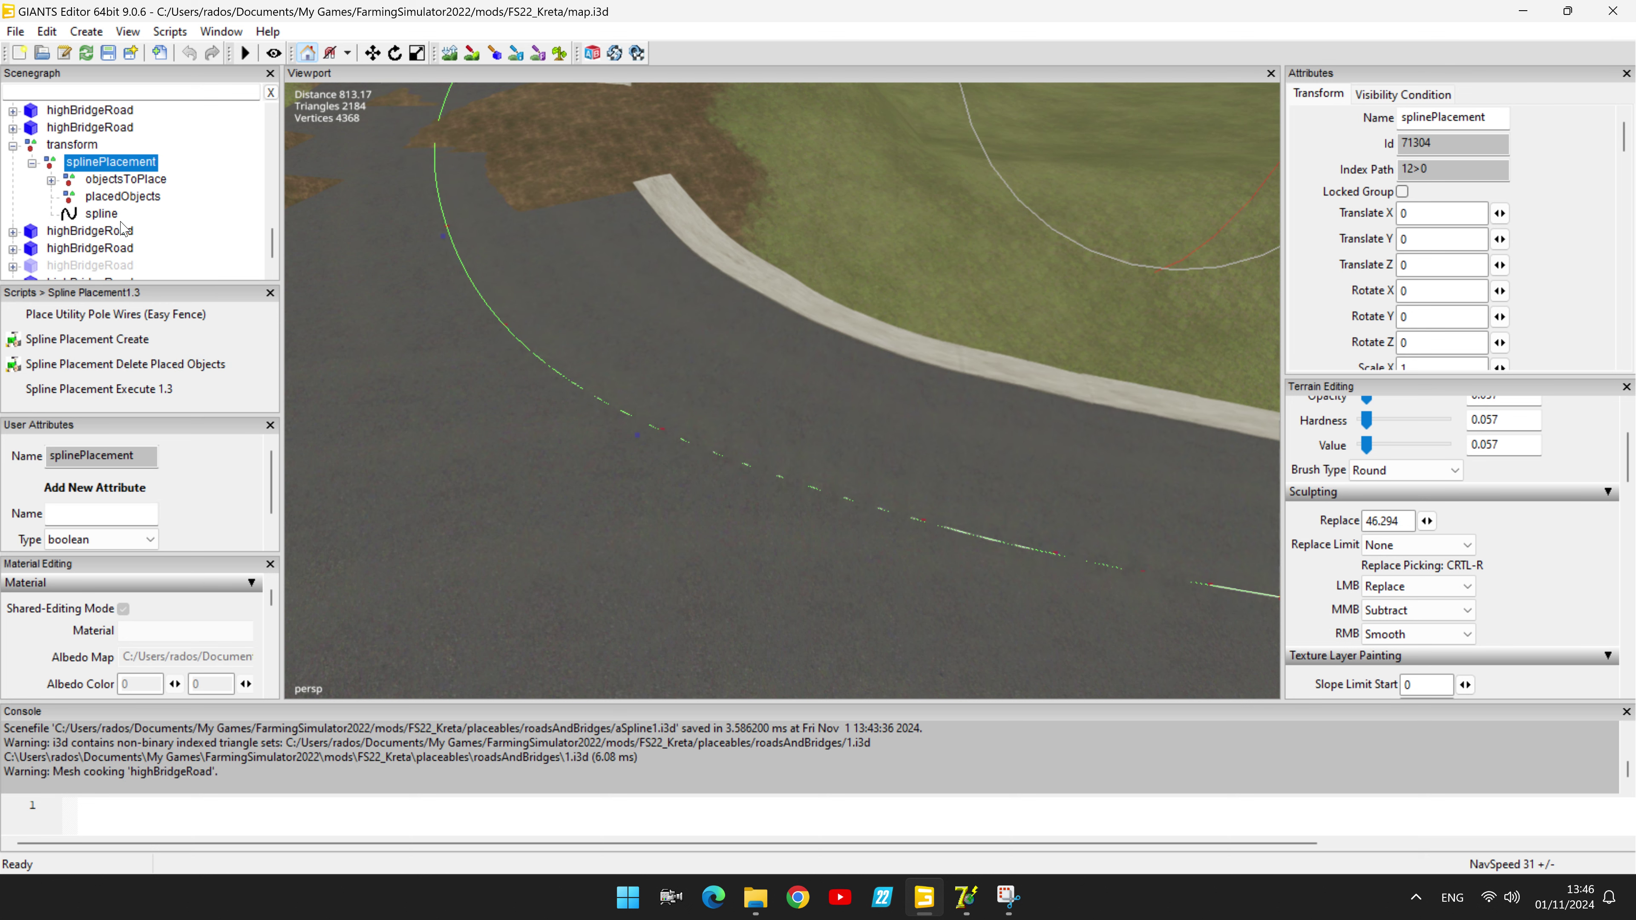
Step: Select the placement spline and raise its consecutive control points along the bend slightly, lifting the line above the asphalt towards the end point
click(96, 214)
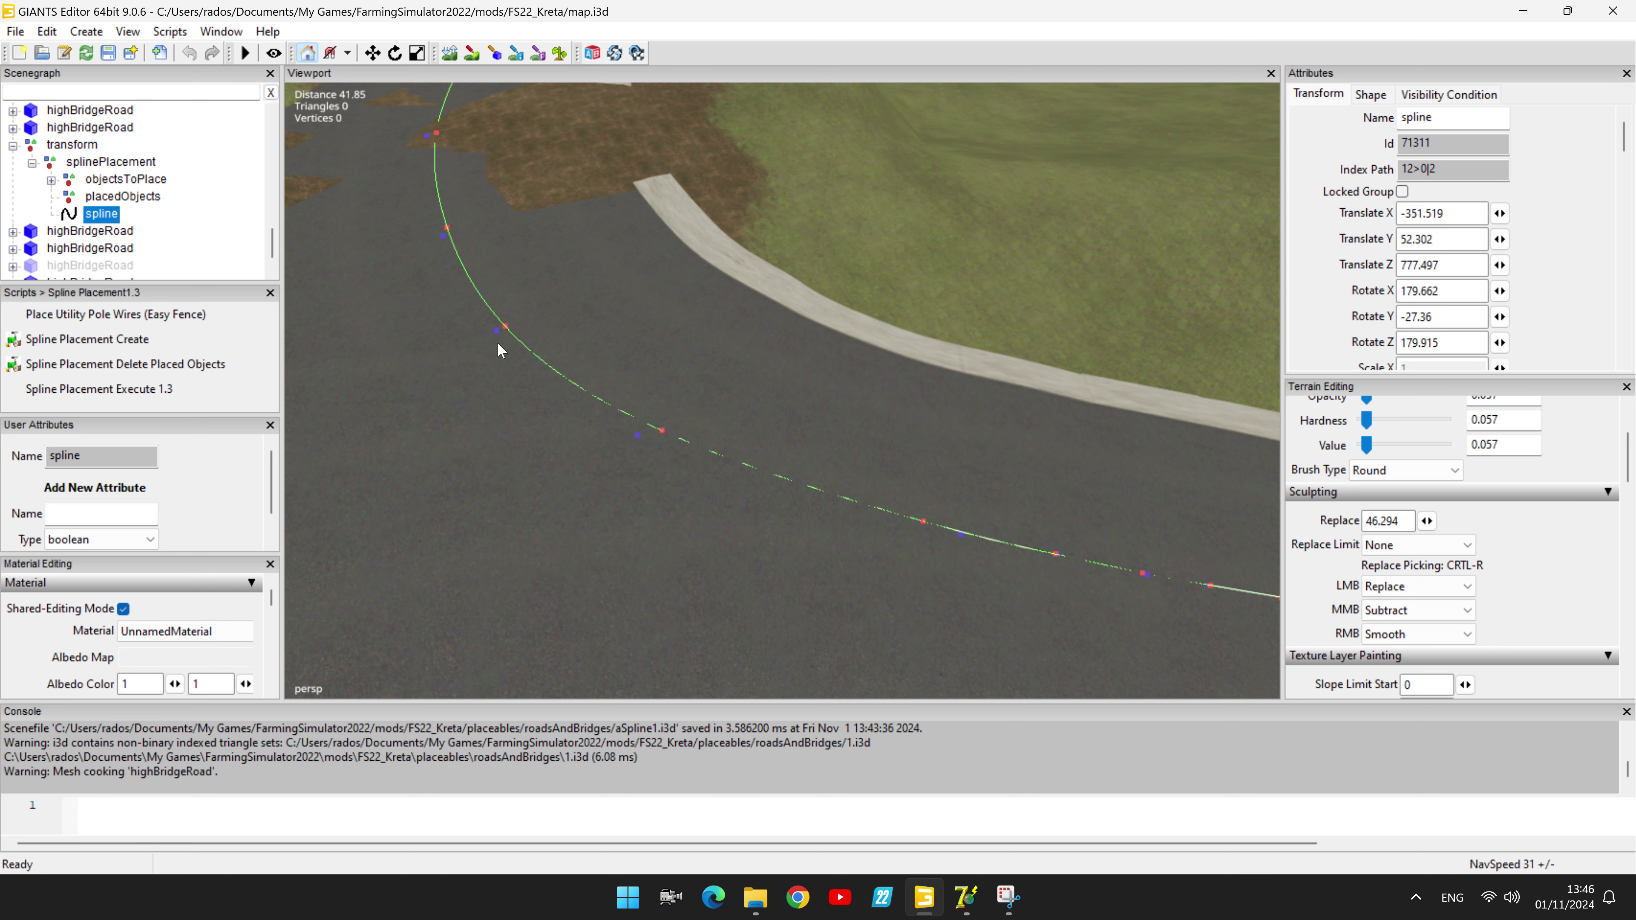
click(495, 328)
alt+middle_drag(476, 405, 517, 405)
right_drag(519, 407, 702, 383)
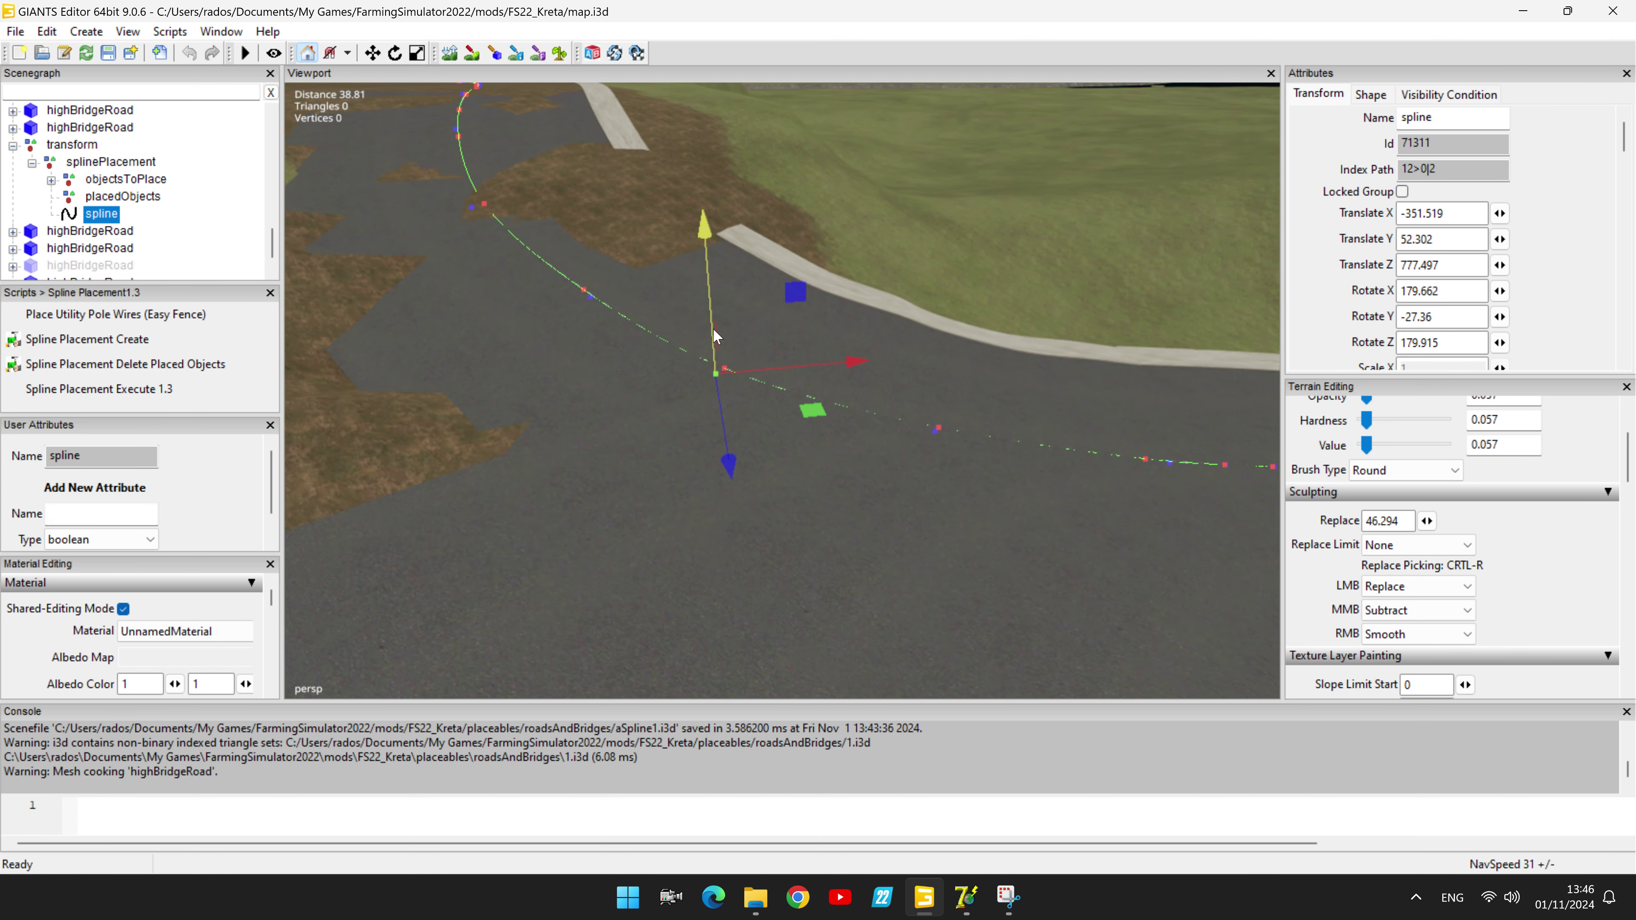
drag(712, 326, 710, 312)
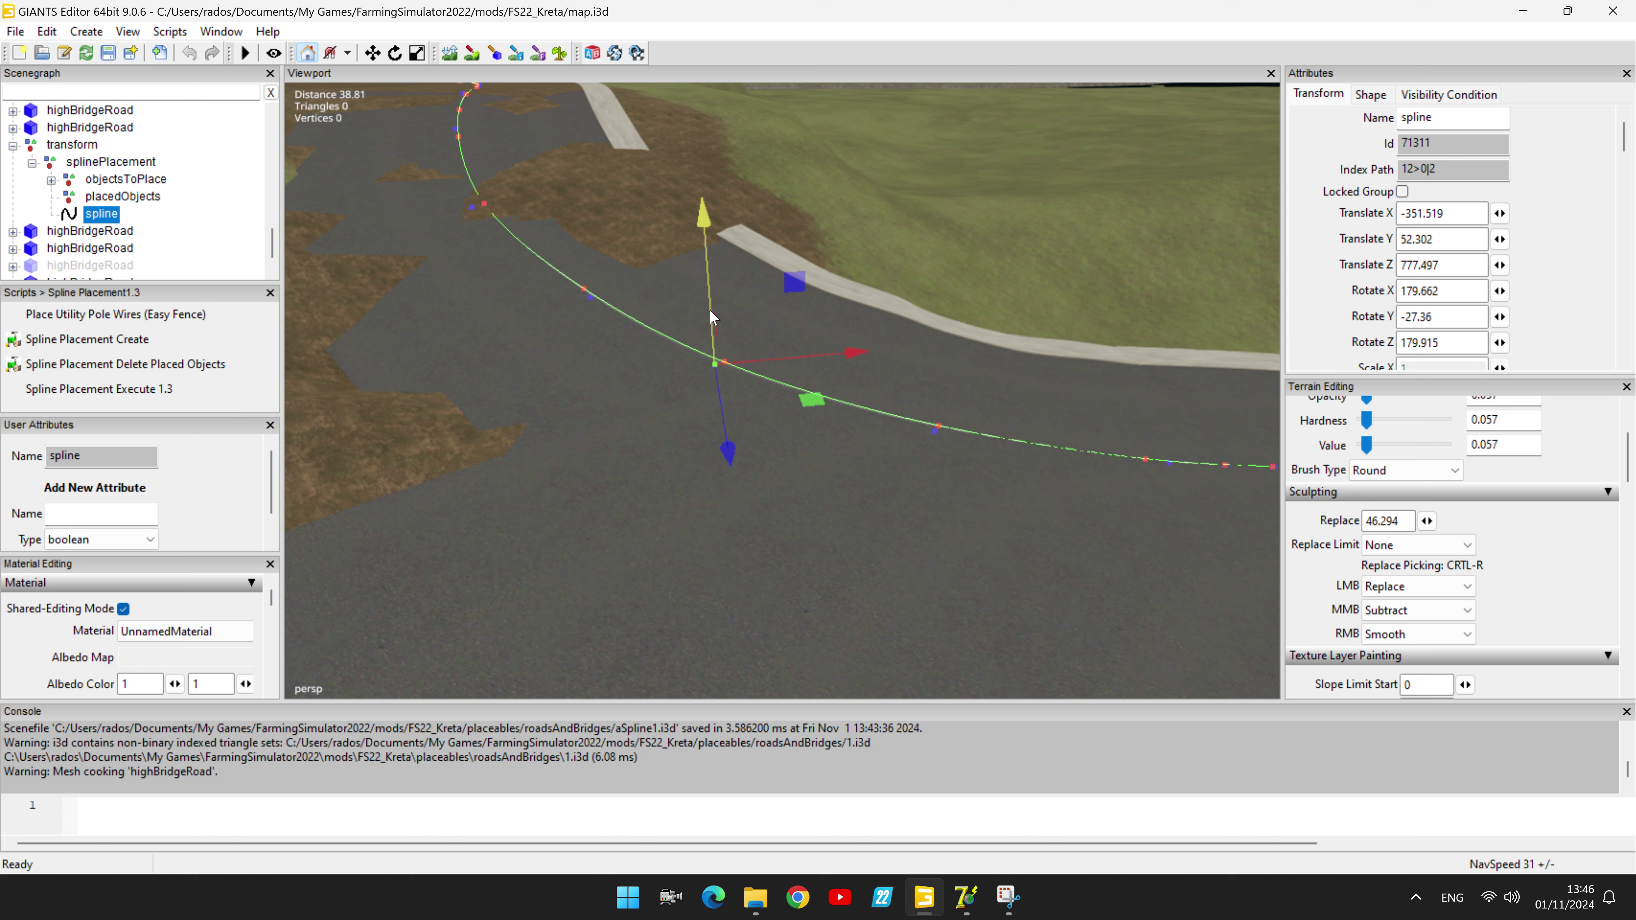
key(Right)
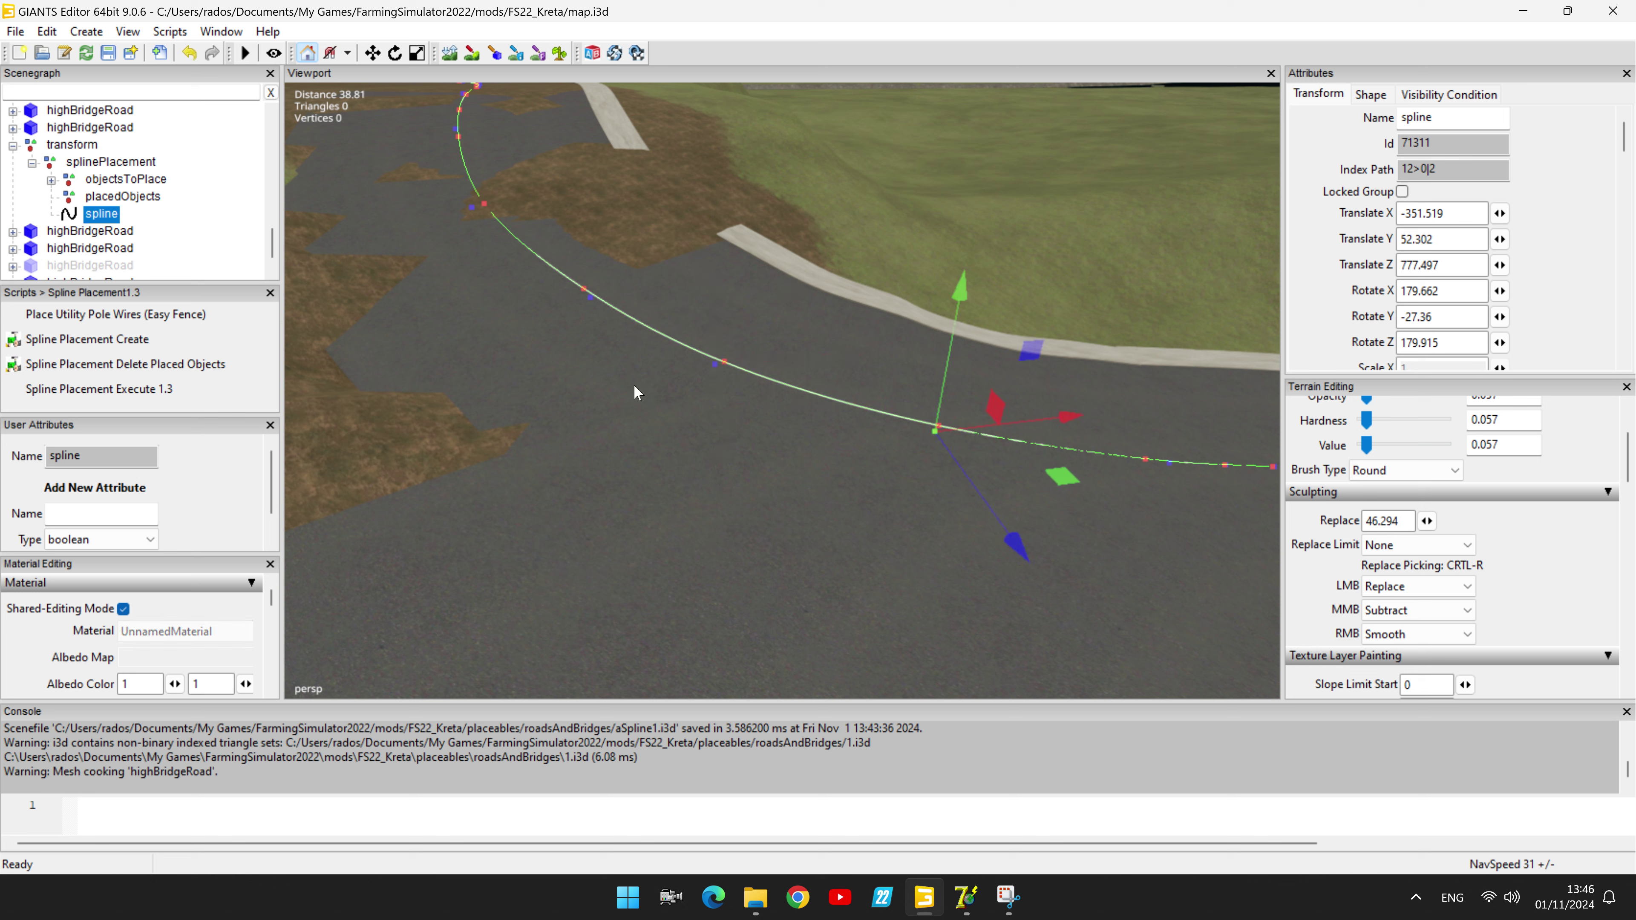
drag(942, 380, 944, 375)
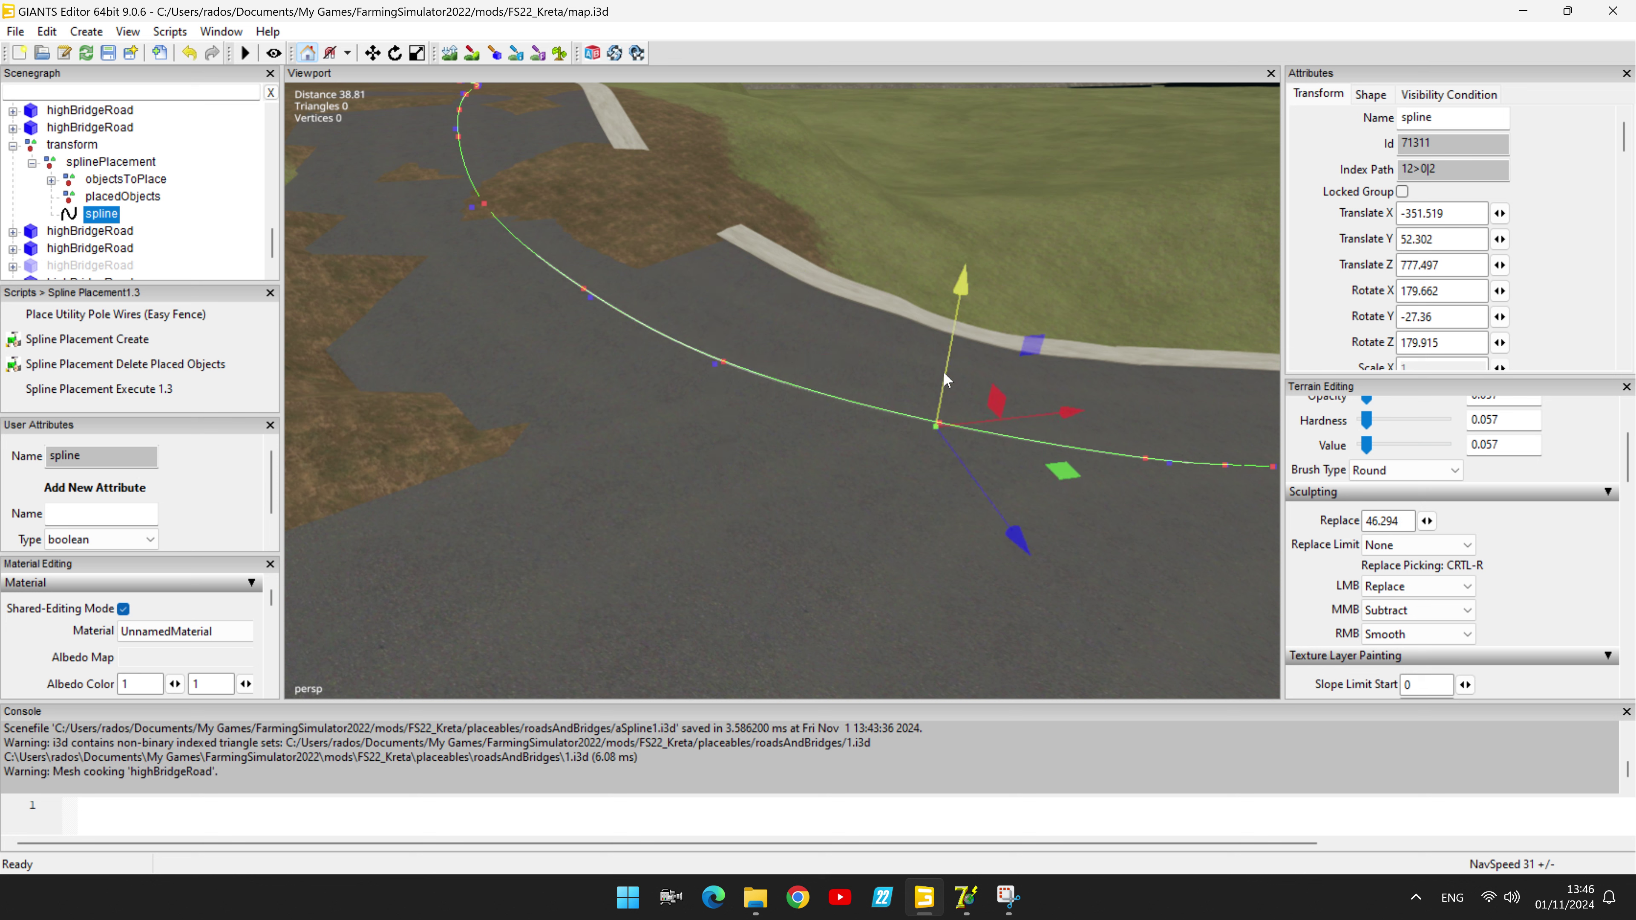
key(Right)
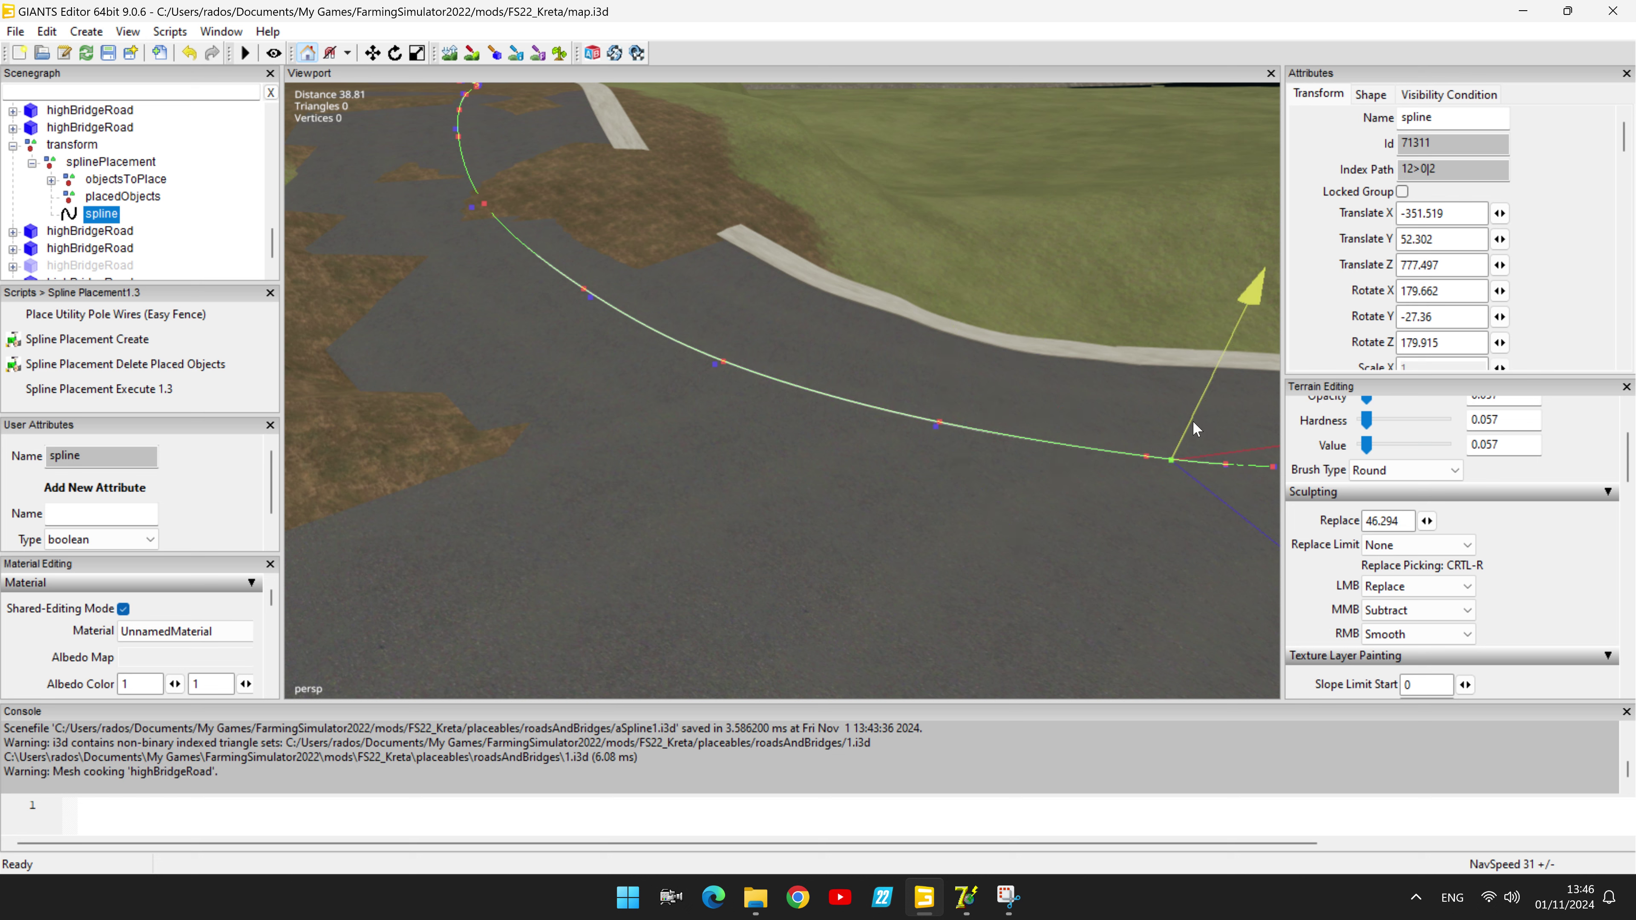
key(Right)
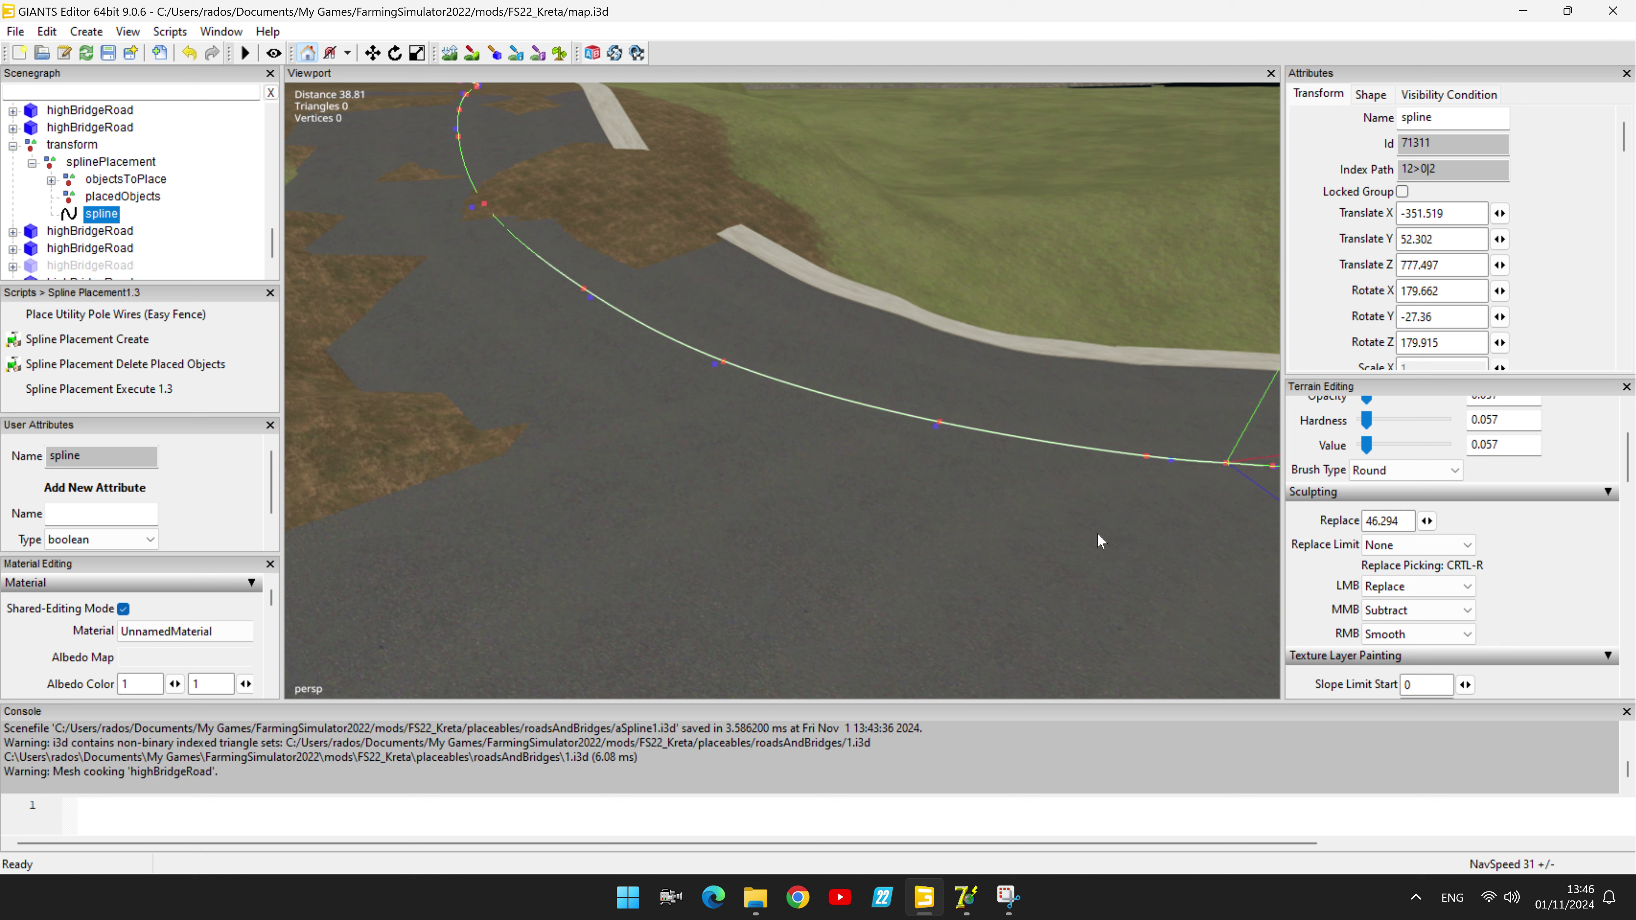
Step: Step back along the spline and slightly raise the two control points leading to the edge of the dirt patch
key(Left)
key(Left)
key(Left)
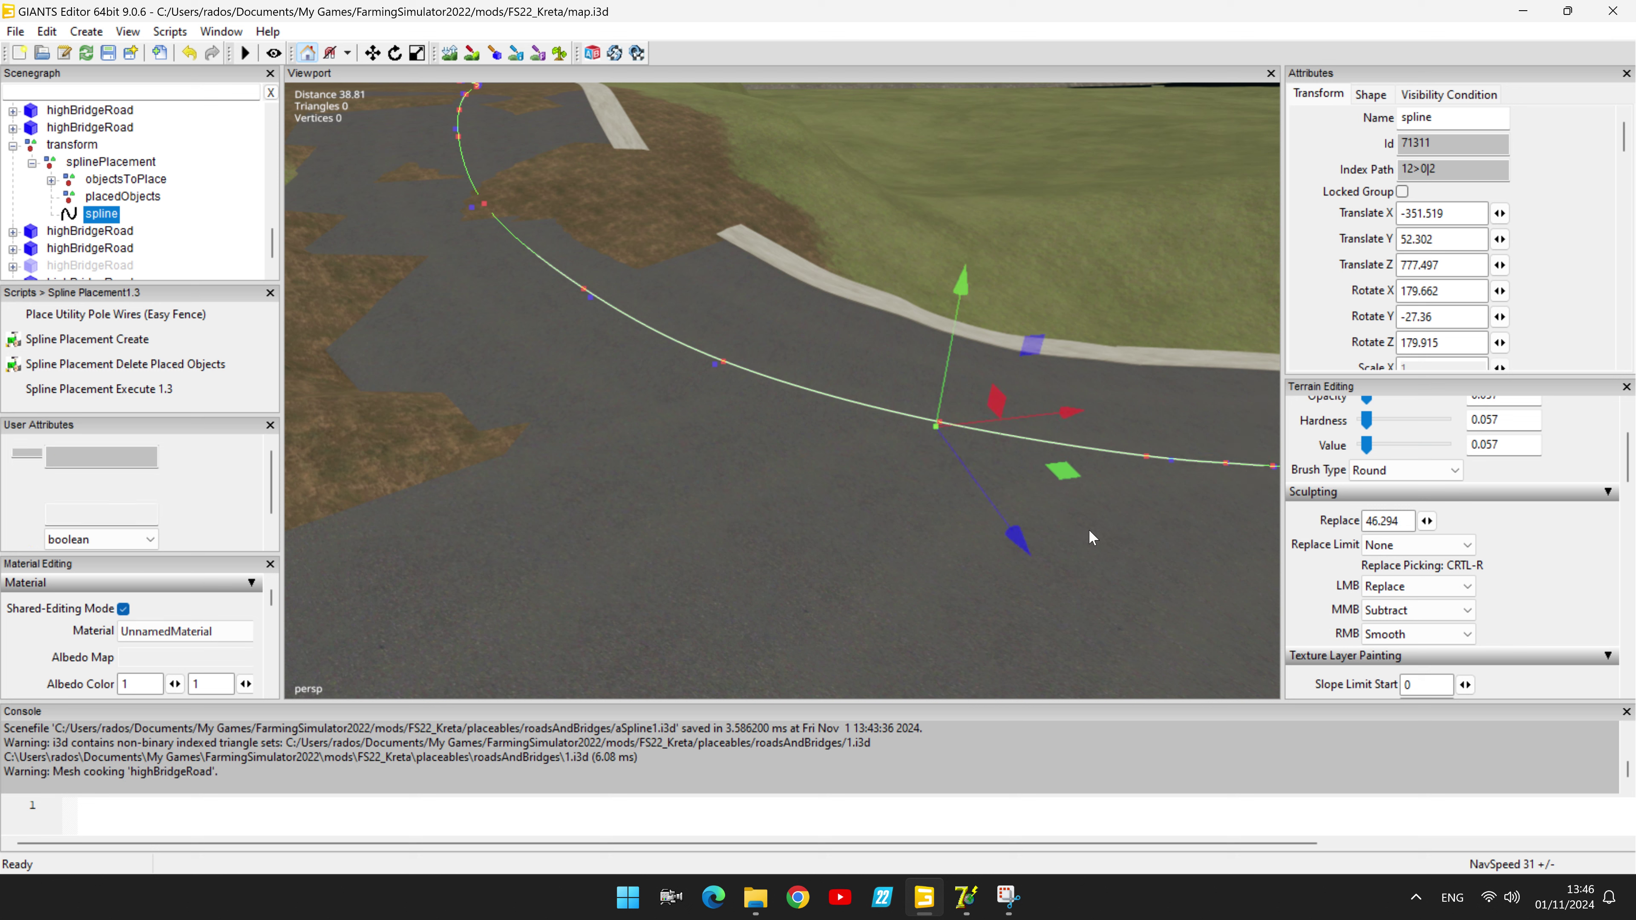
key(Left)
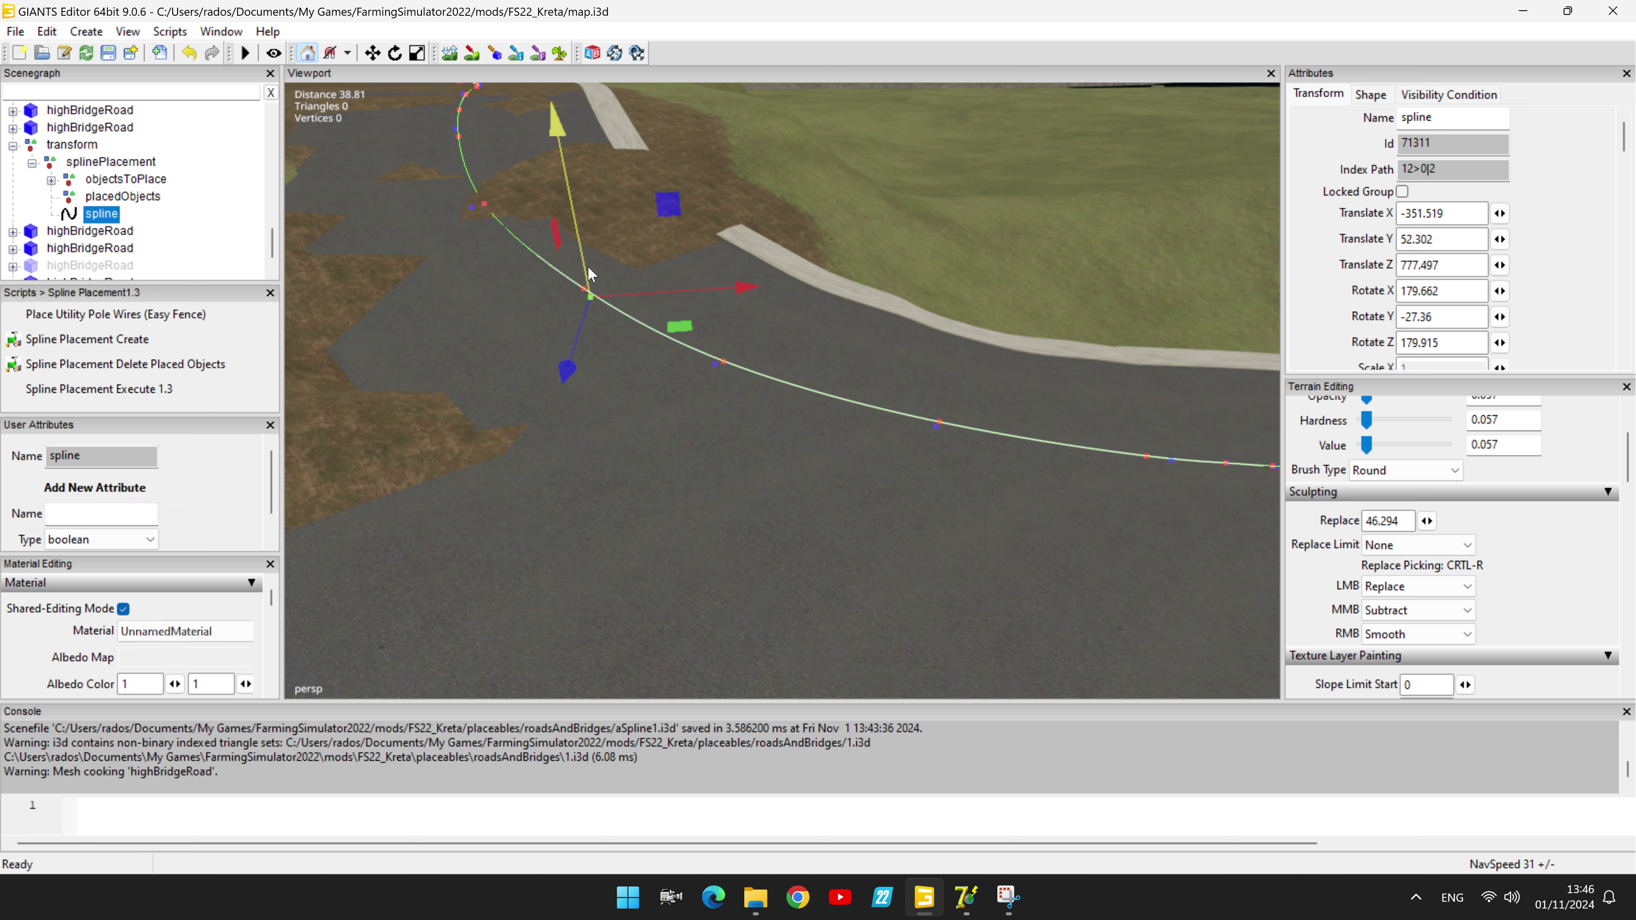
key(Left)
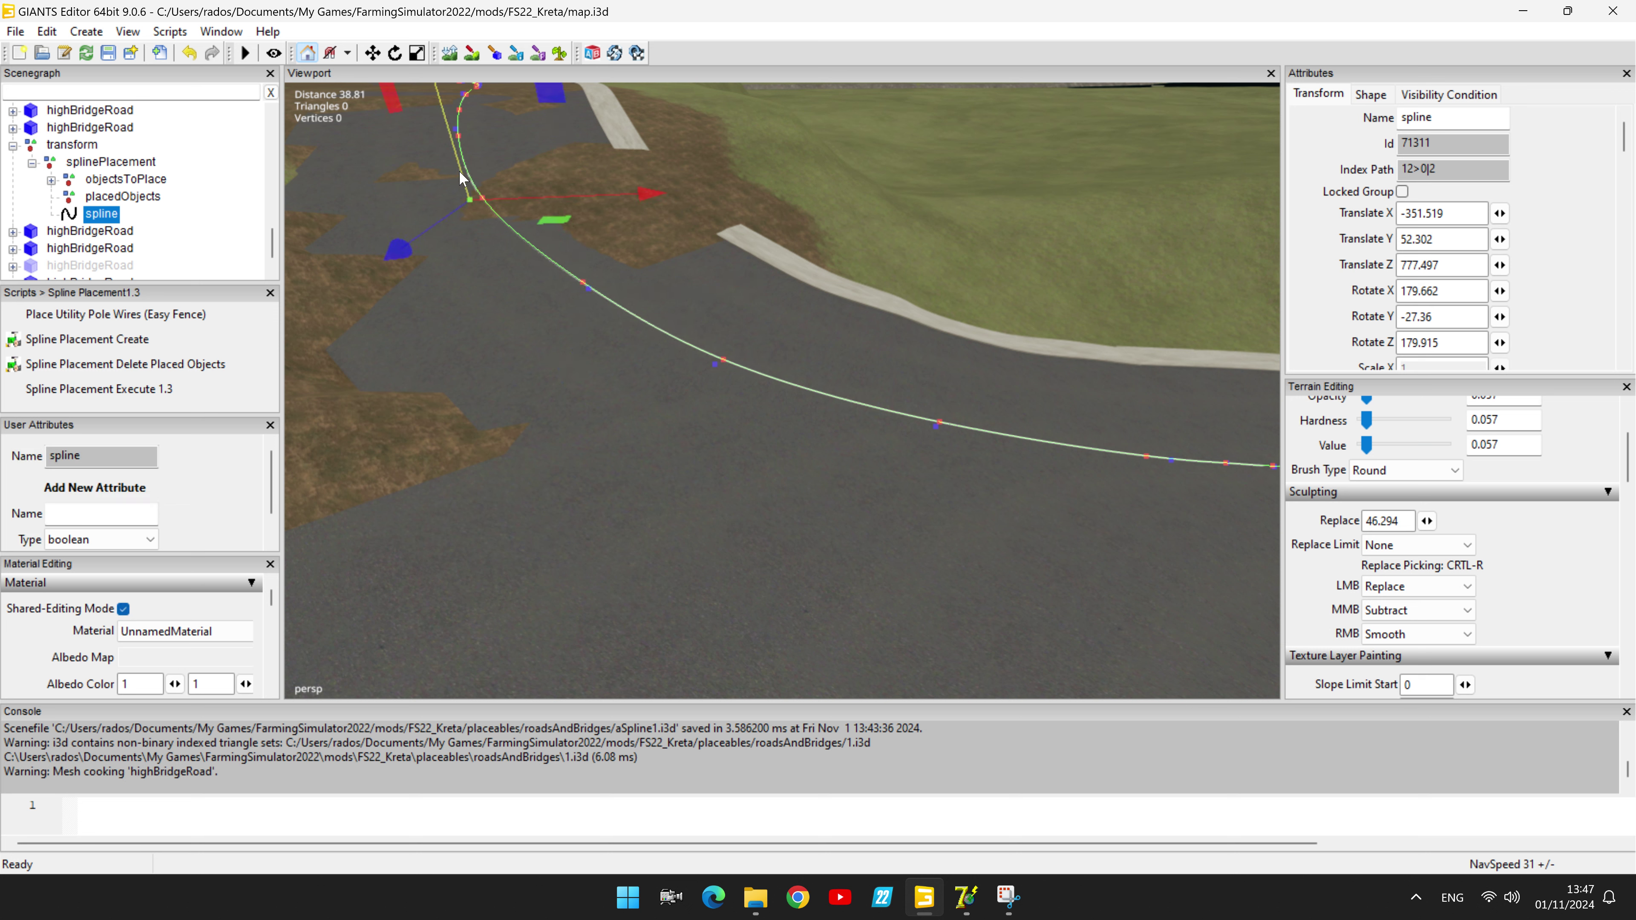
Step: Raise the last control points before the spline's end point E slightly so the line clears the road surface
alt+drag(548, 452, 665, 445)
right_drag(664, 446, 658, 476)
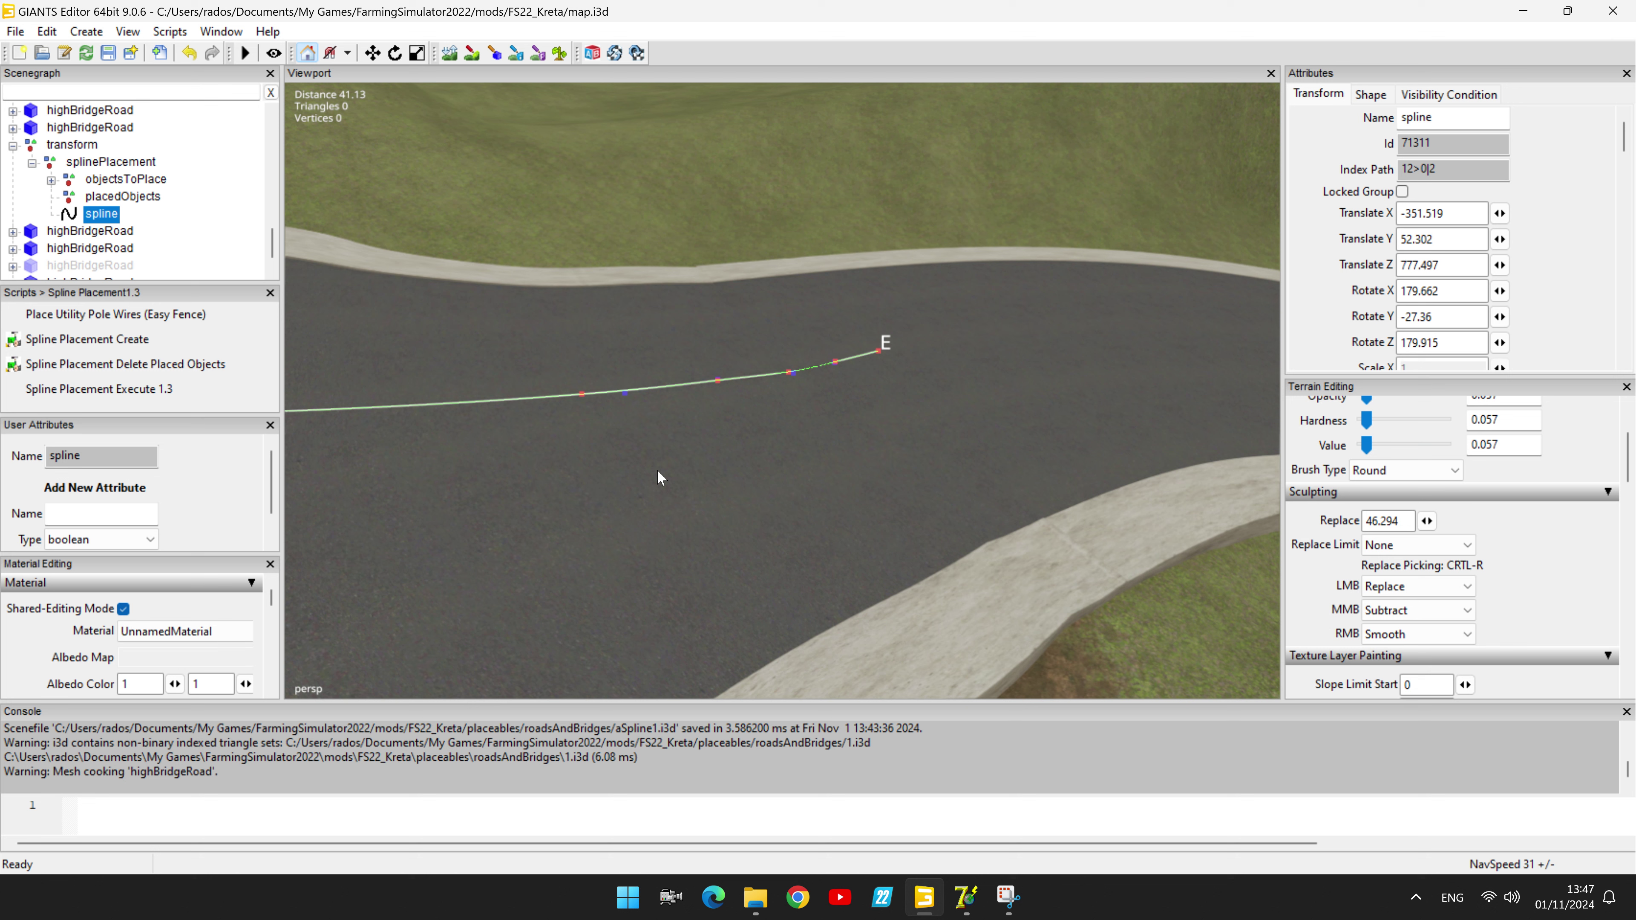
key(Right)
key(Right)
key(Right)
key(Right)
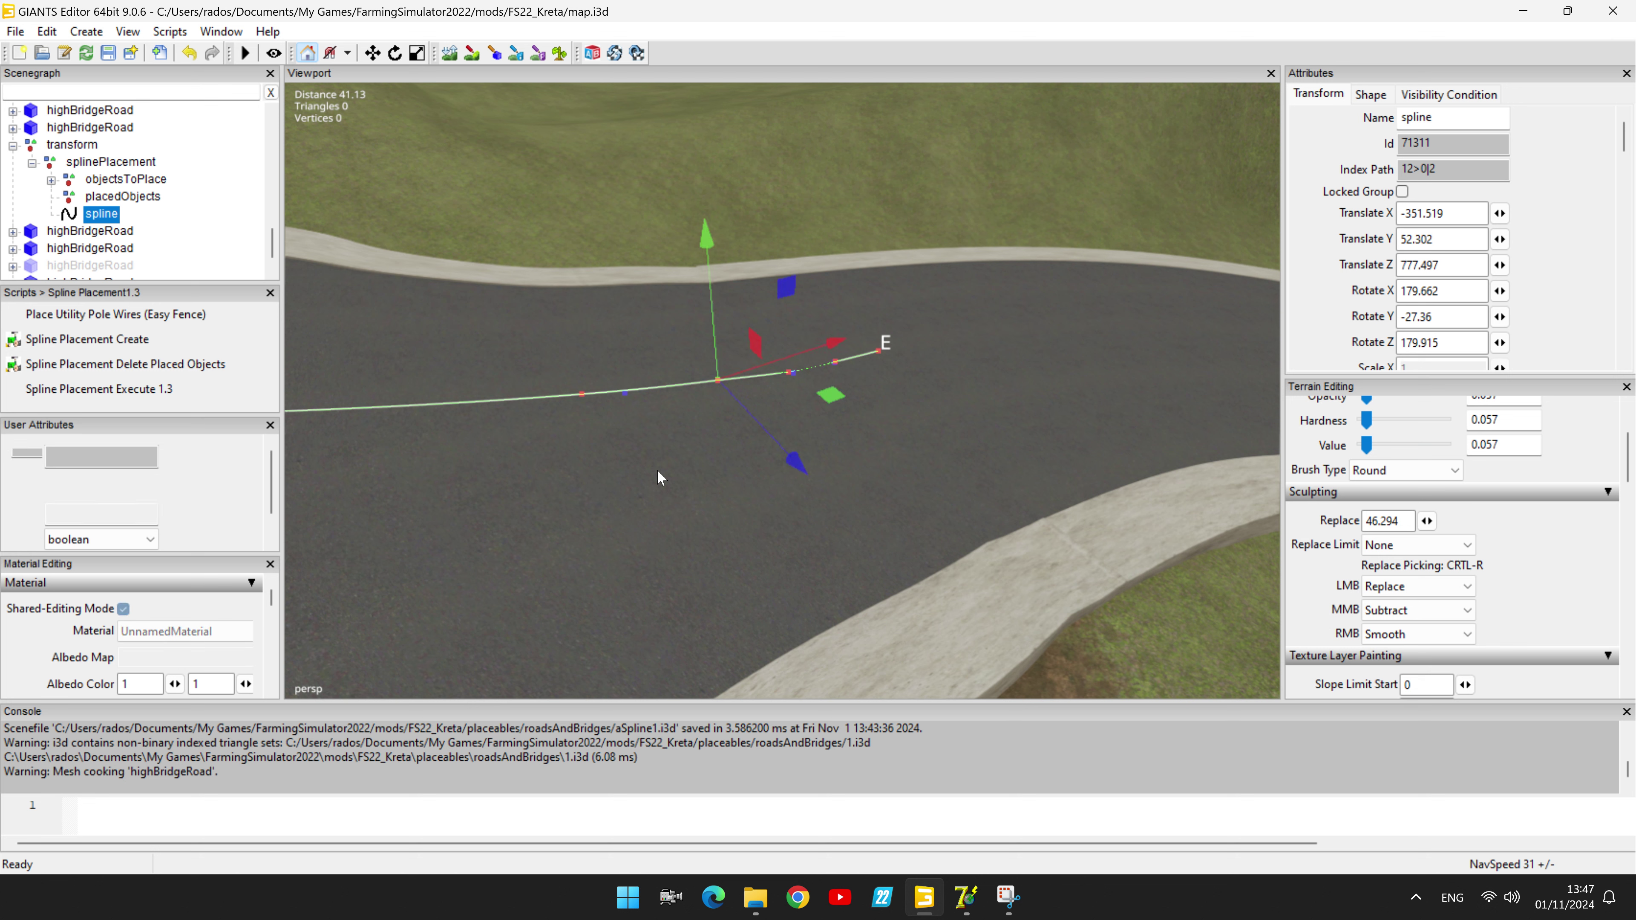
key(Right)
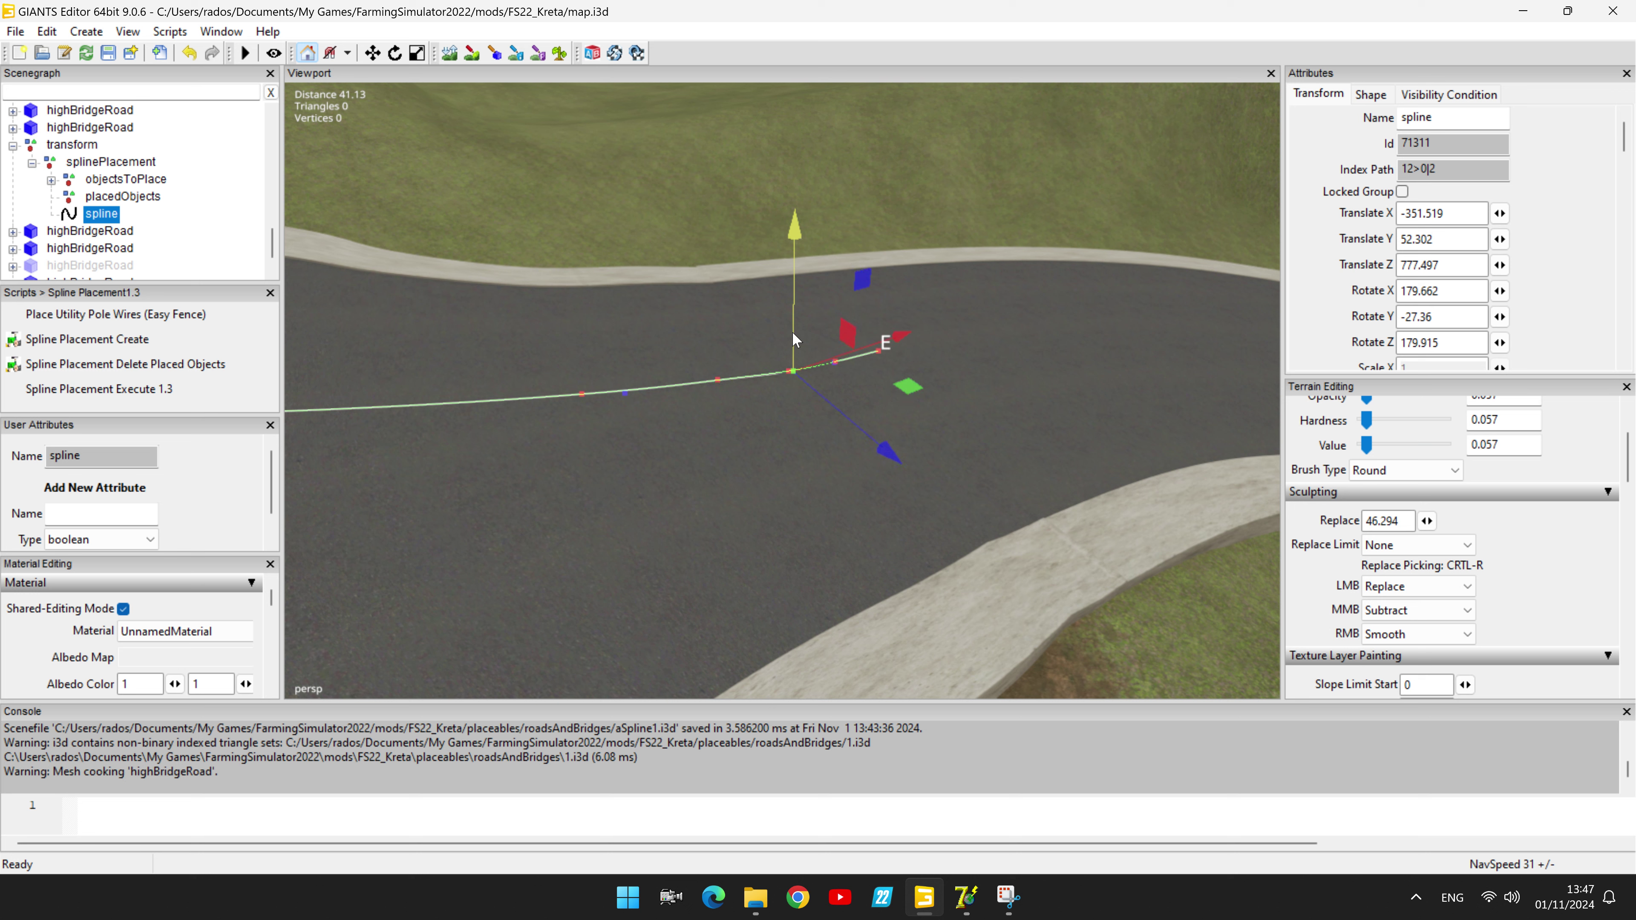
drag(794, 339, 794, 336)
key(Right)
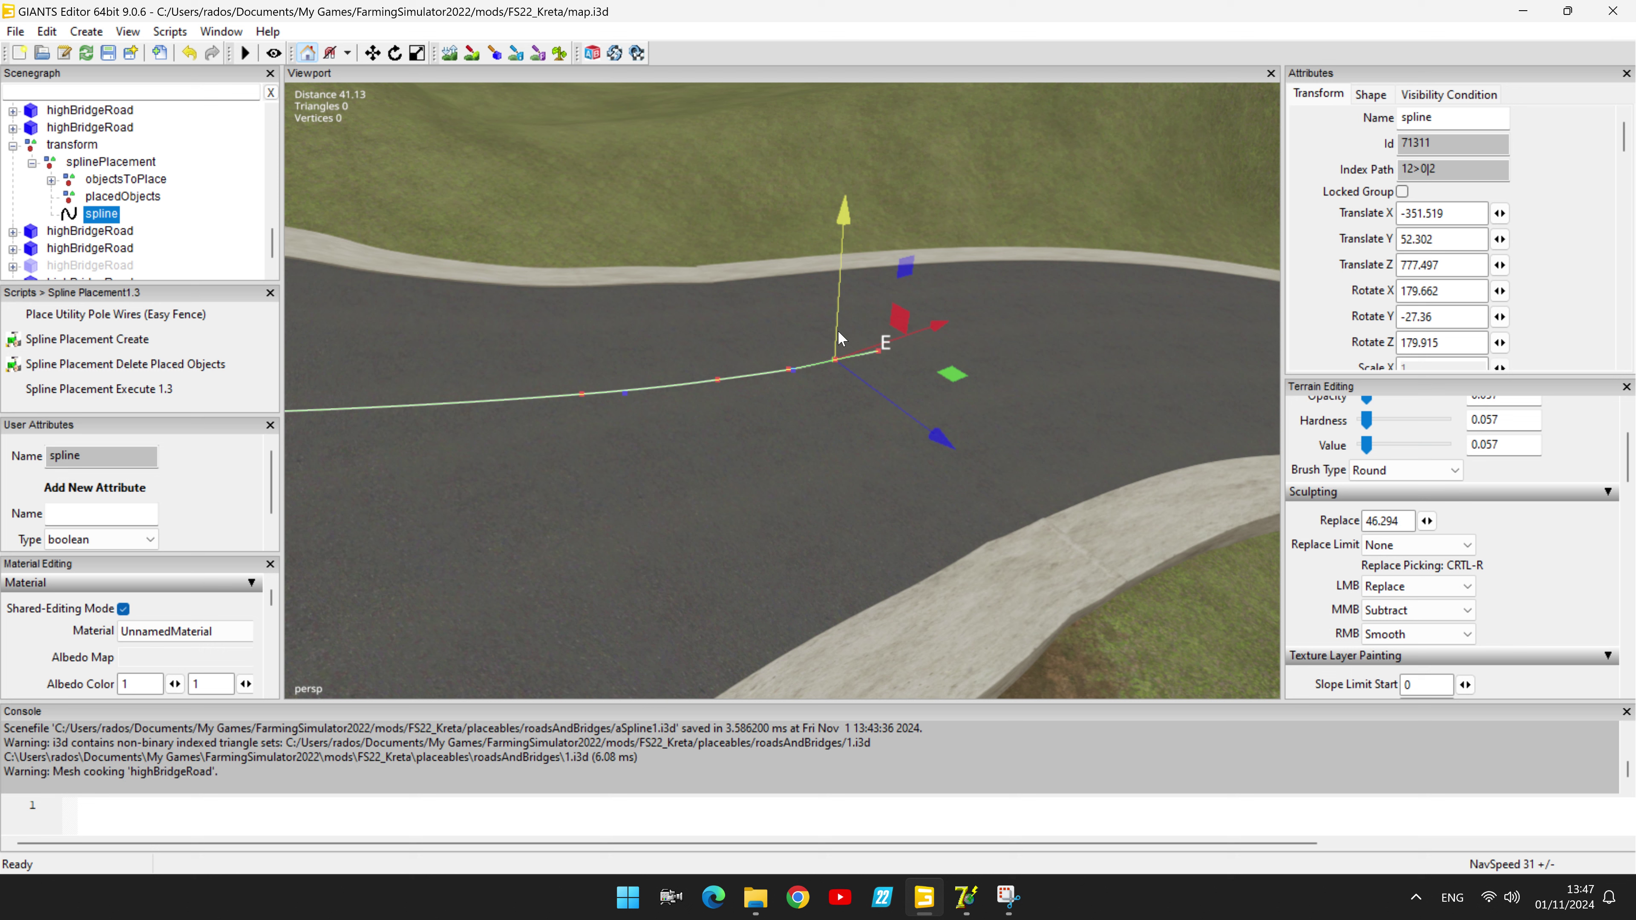
key(Right)
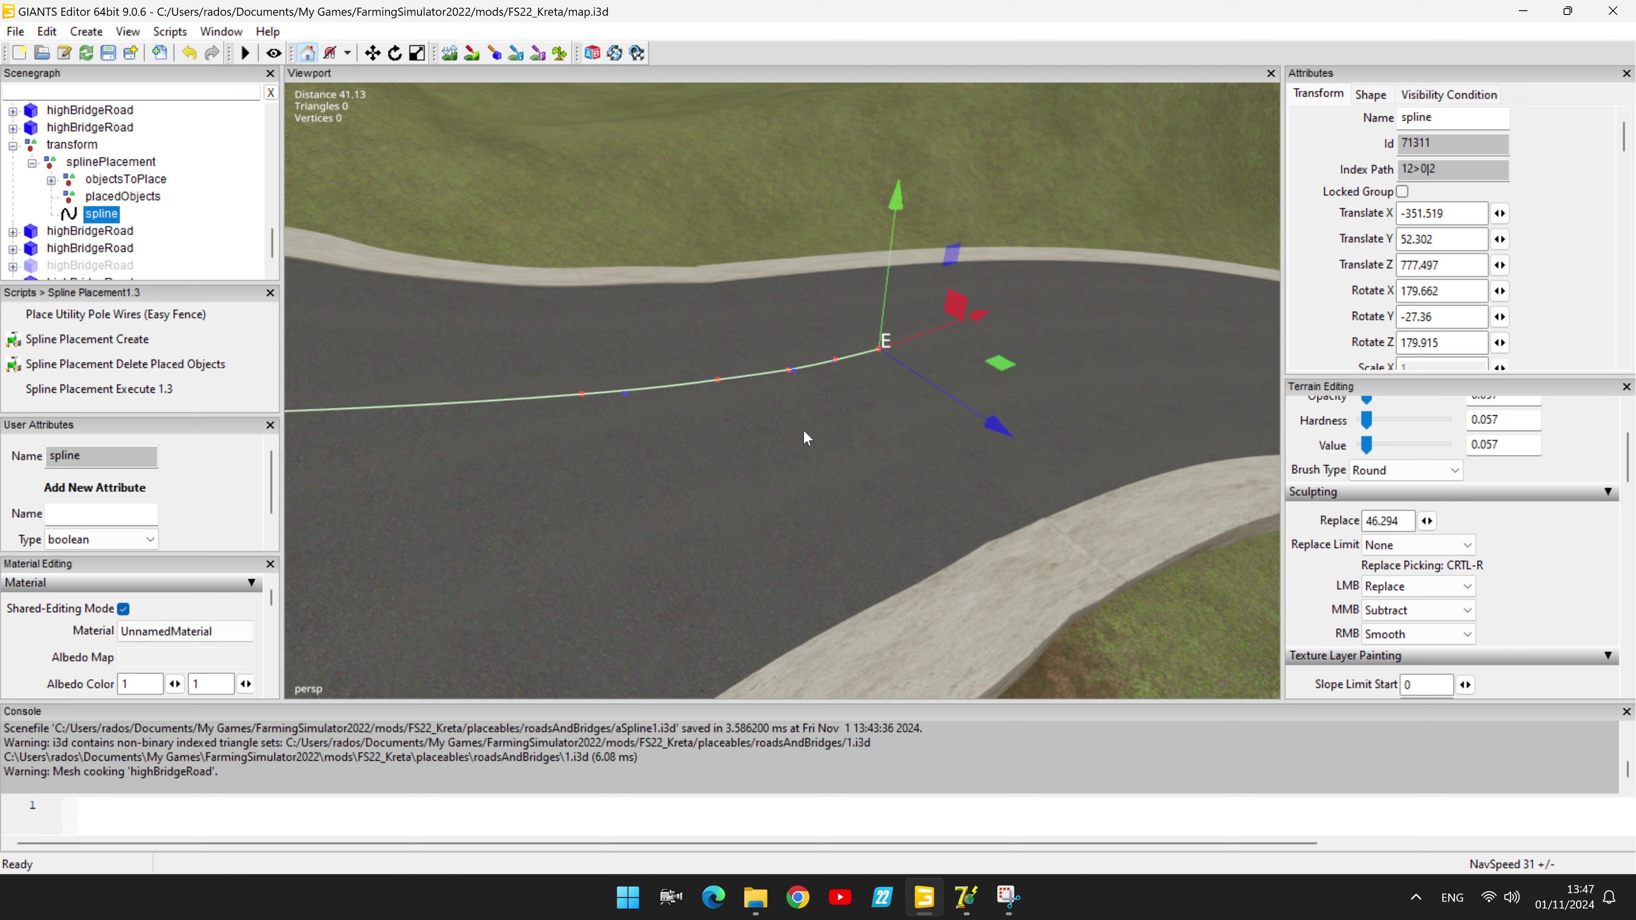
Step: Shift the third control point before the end point E sideways, slightly towards the road's outer grass-side border
alt+middle_drag(813, 483, 851, 504)
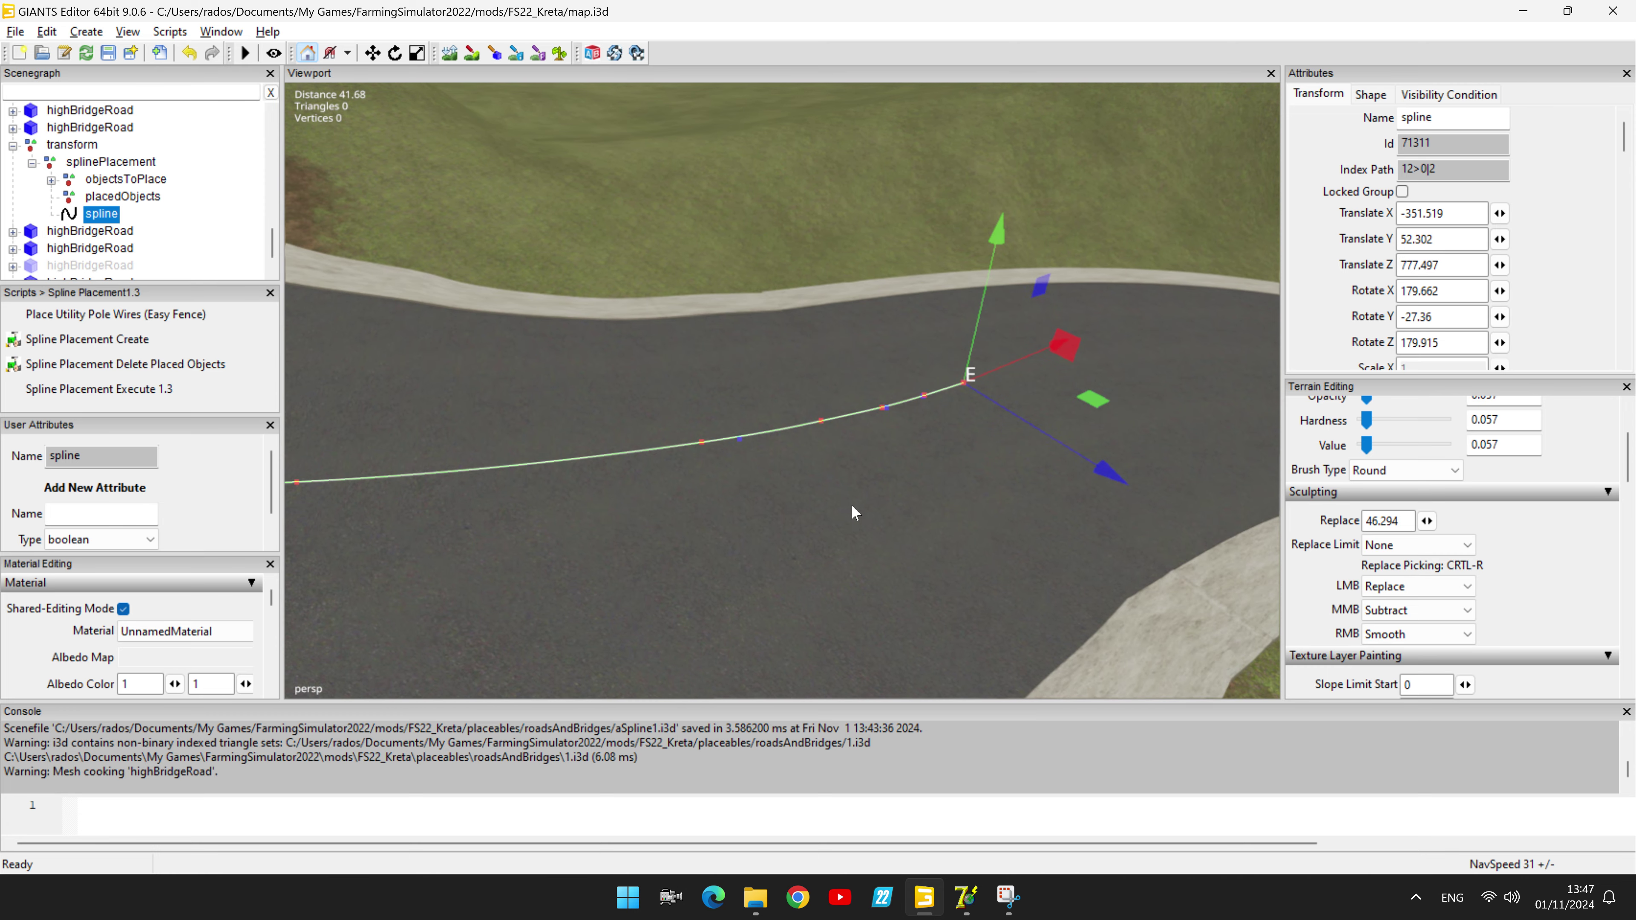
alt+drag(852, 504, 905, 518)
middle_drag(907, 519, 1007, 603)
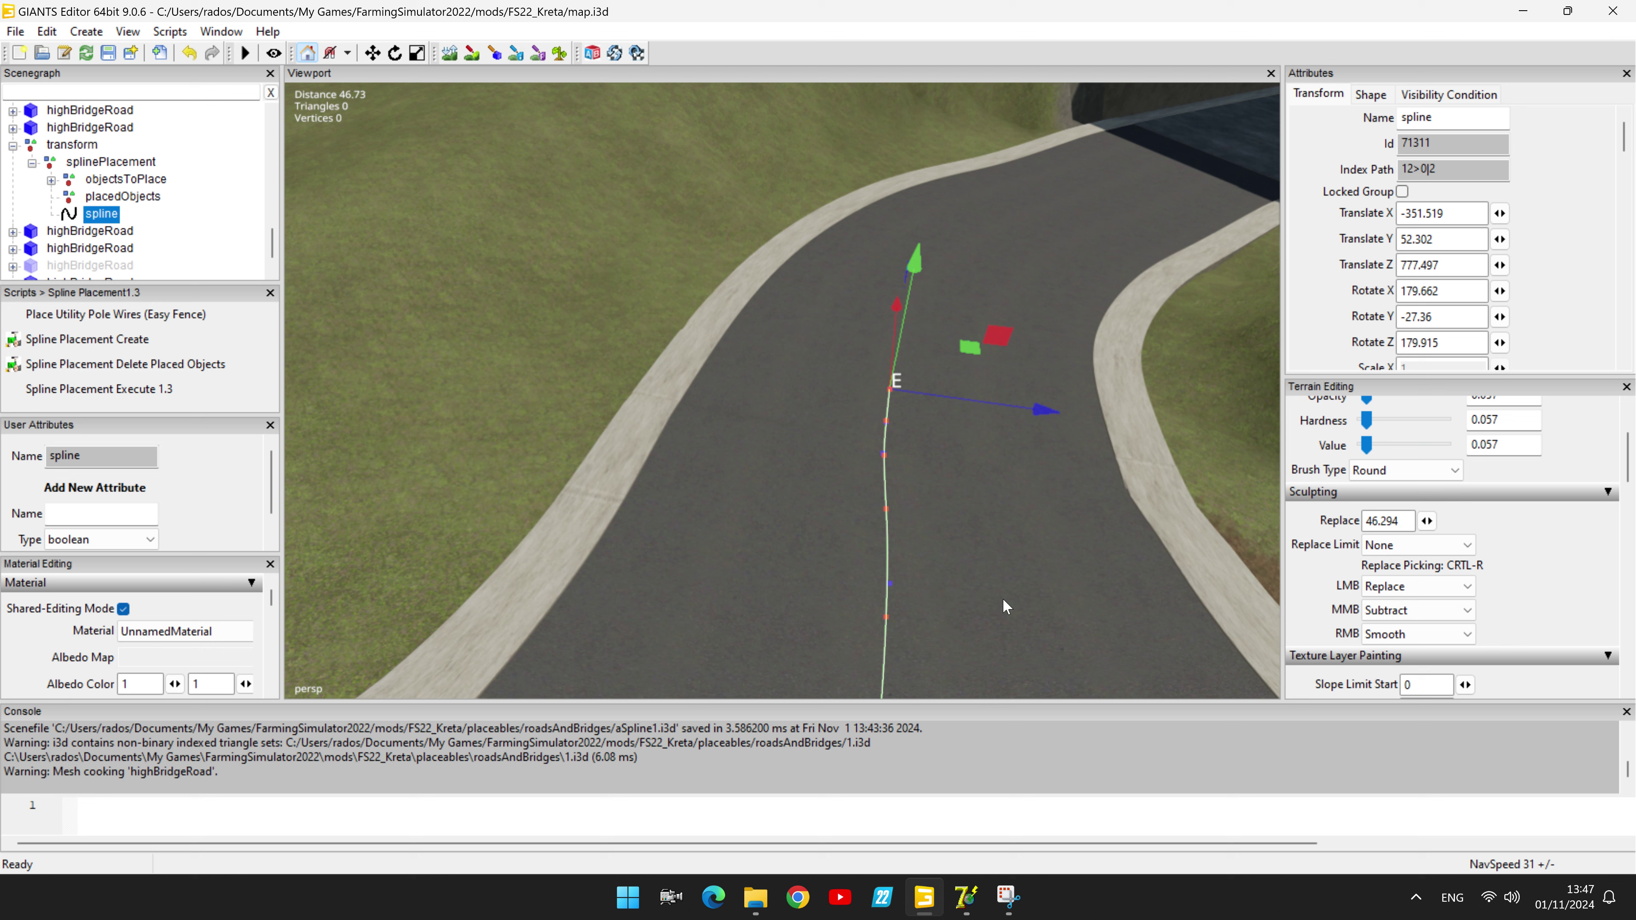
key(Down)
key(Down)
key(Down)
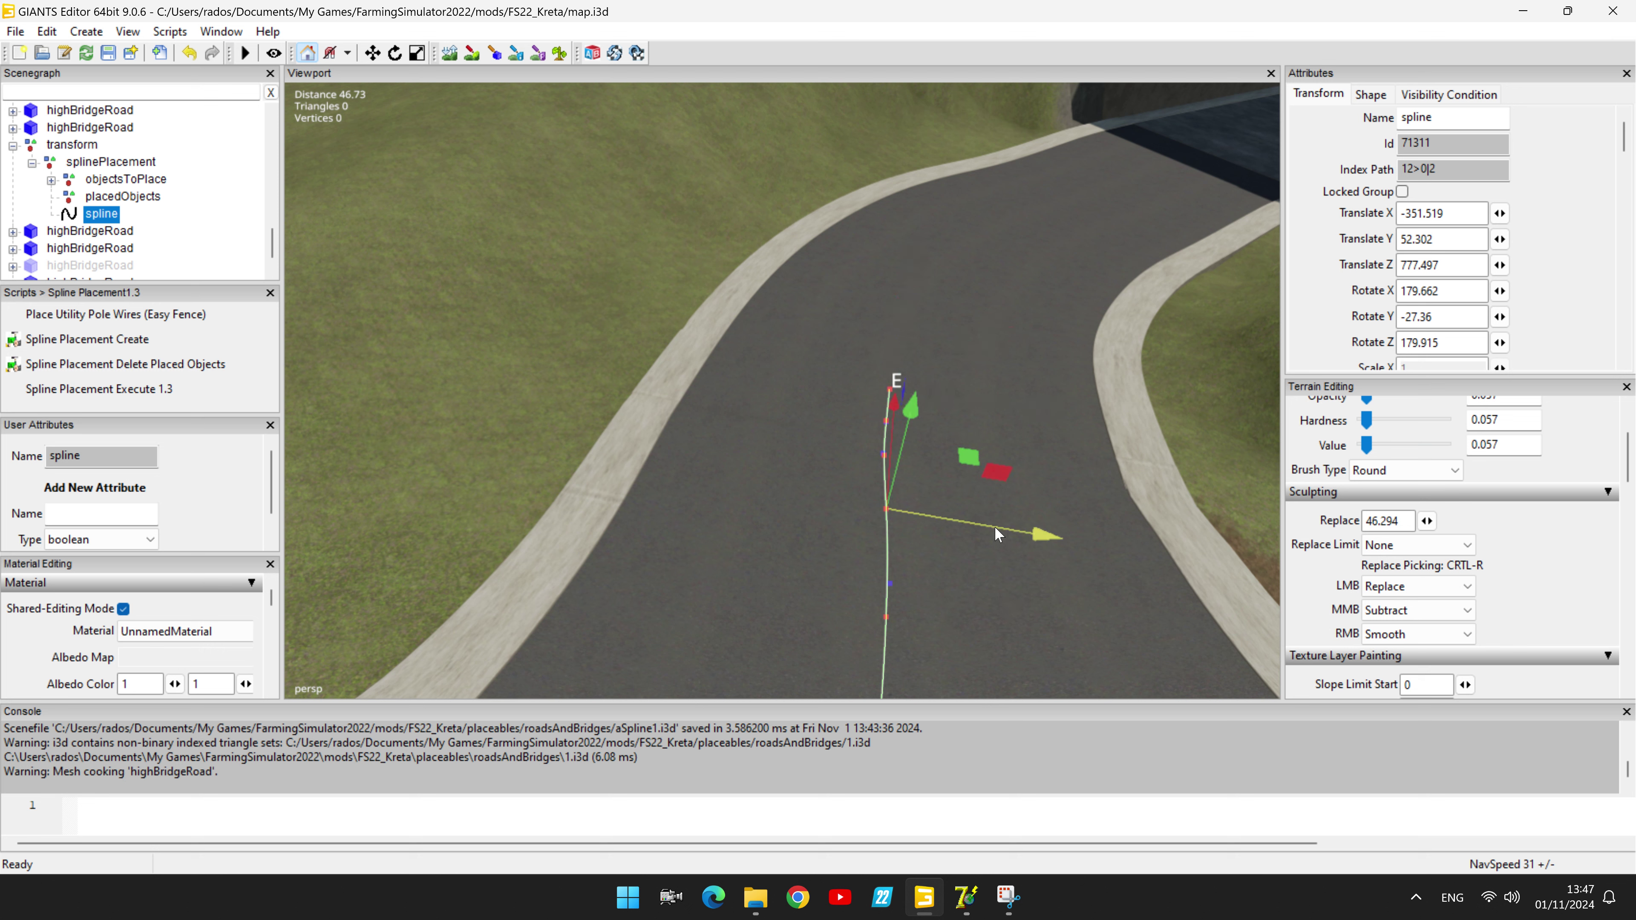
drag(995, 527, 987, 525)
Step: Shift the fourth control point before the end point E sideways in the same direction to smooth the spline's curve
key(Down)
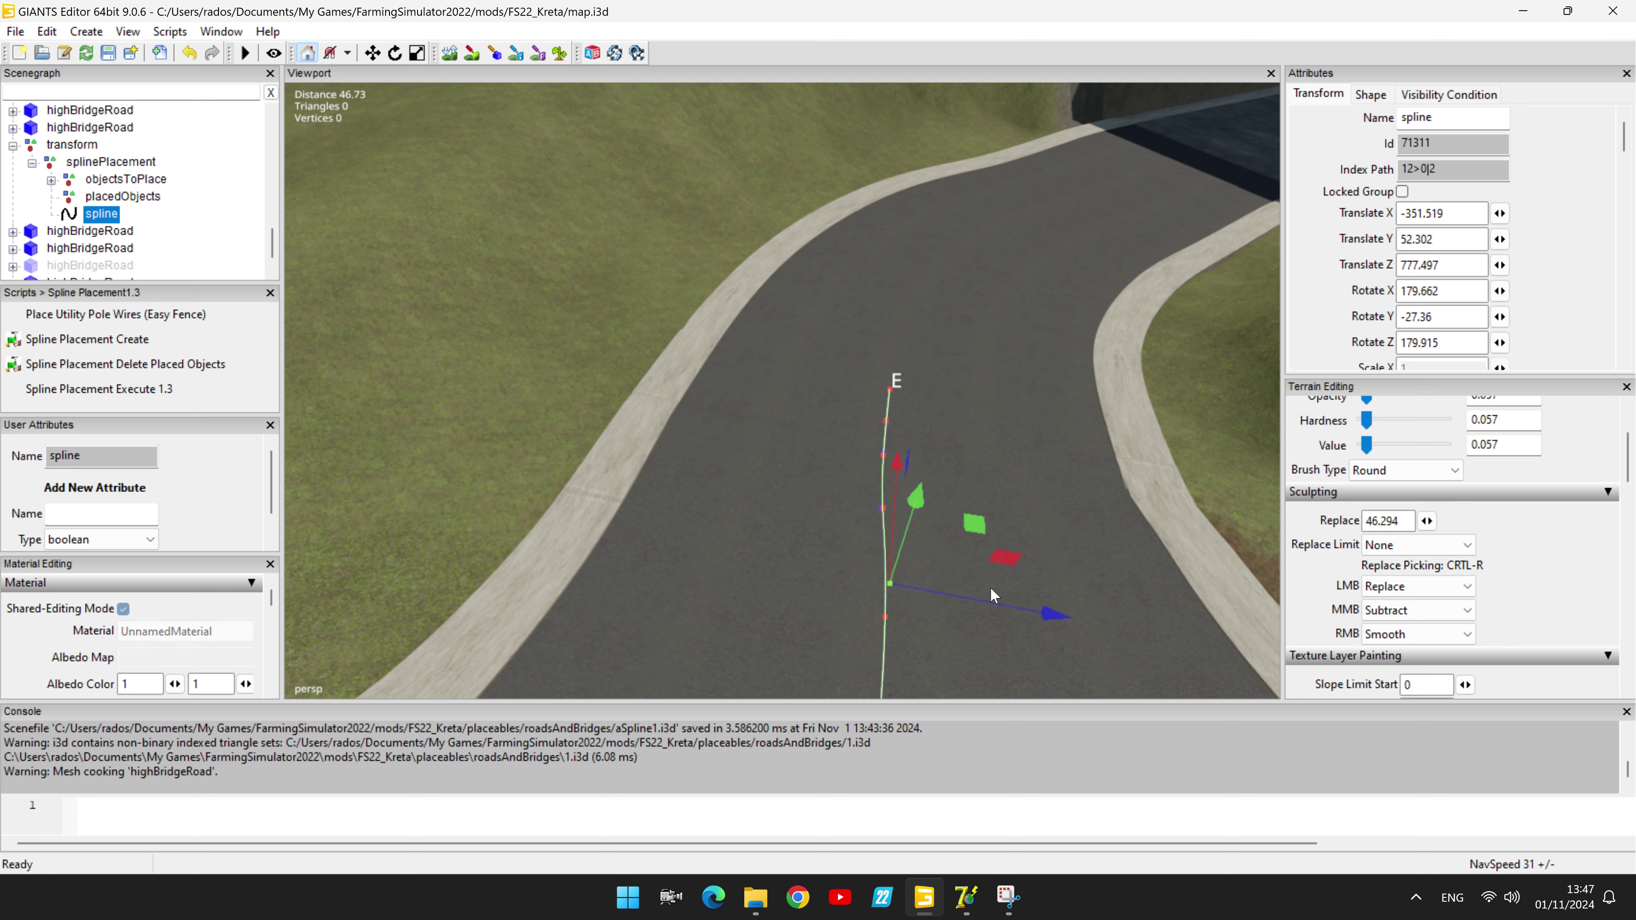
drag(987, 596, 983, 599)
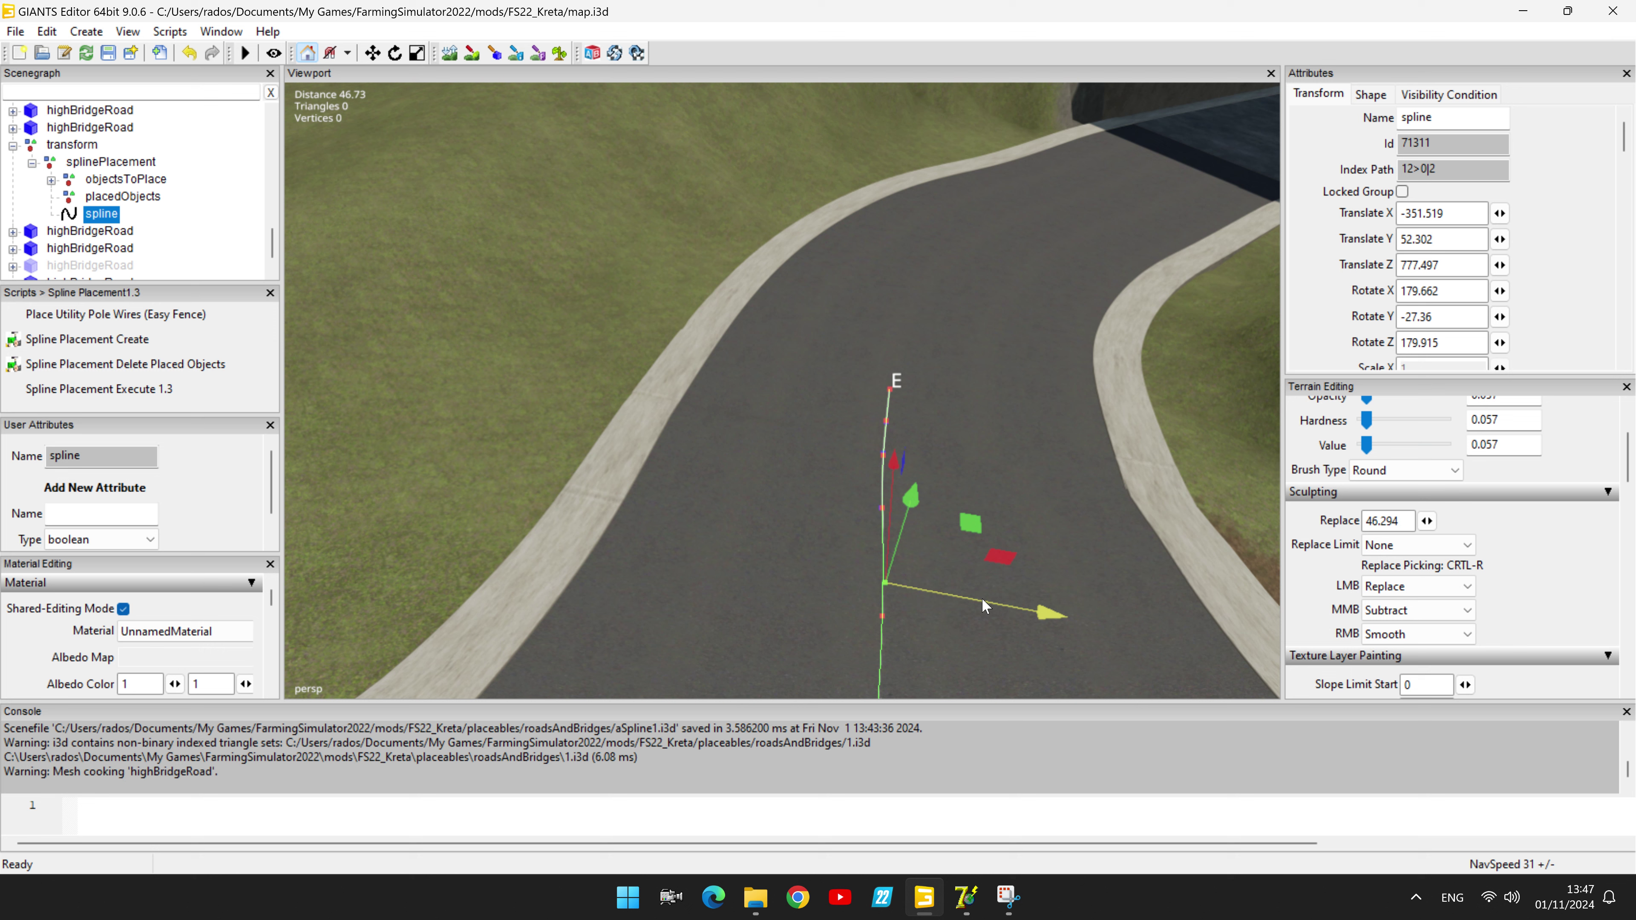
key(ctrl+z)
key(ctrl+z)
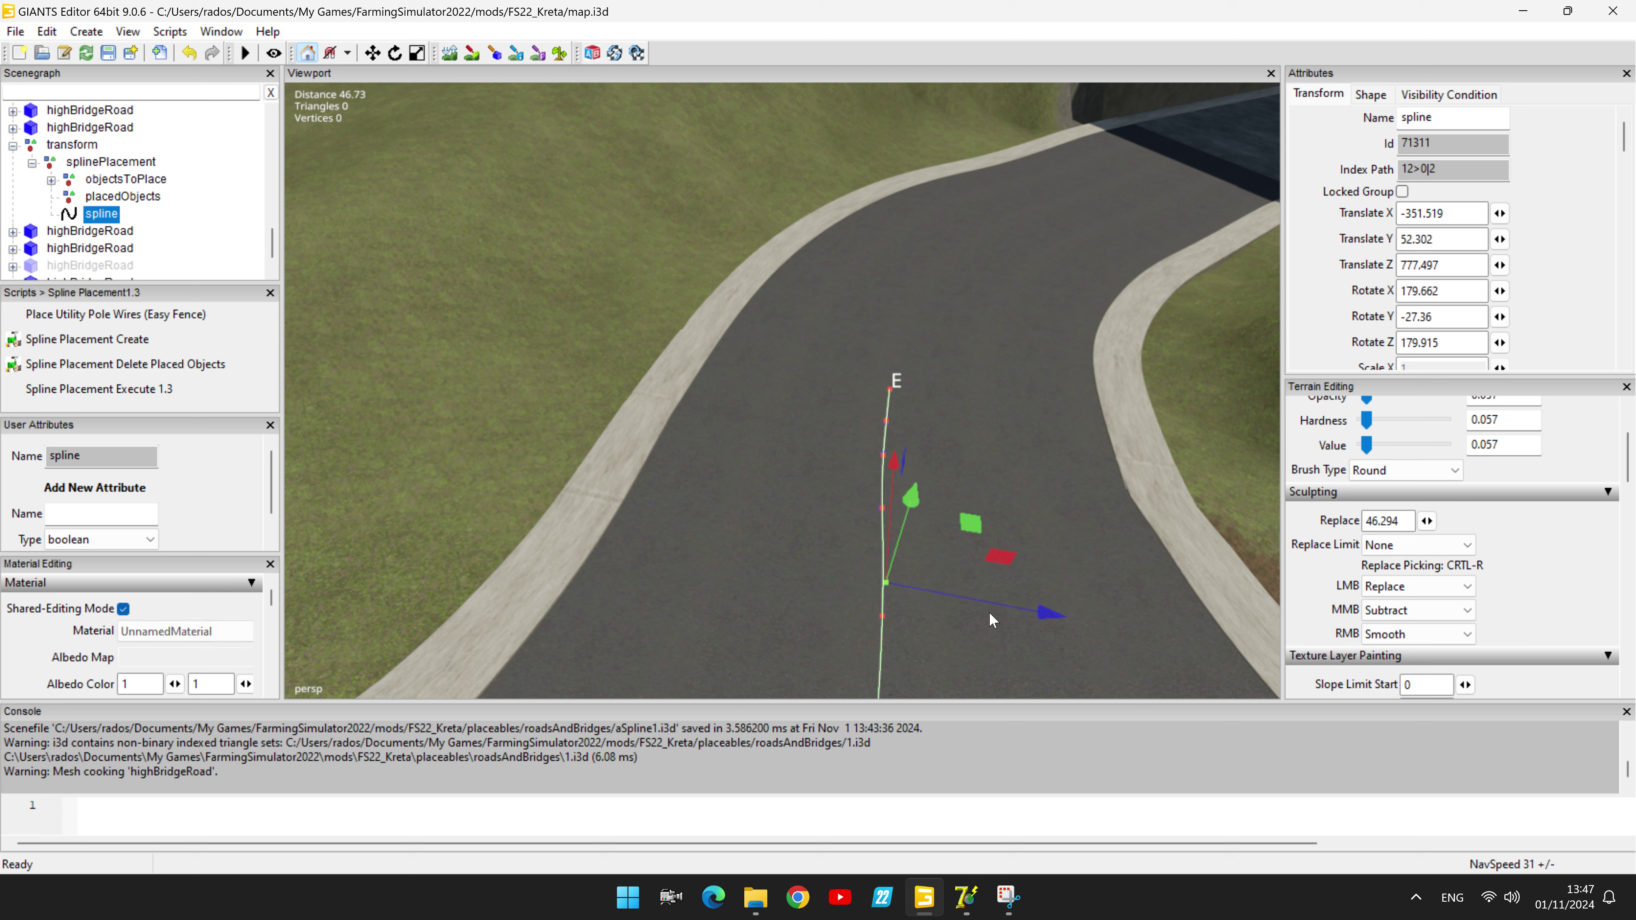
drag(985, 602, 980, 604)
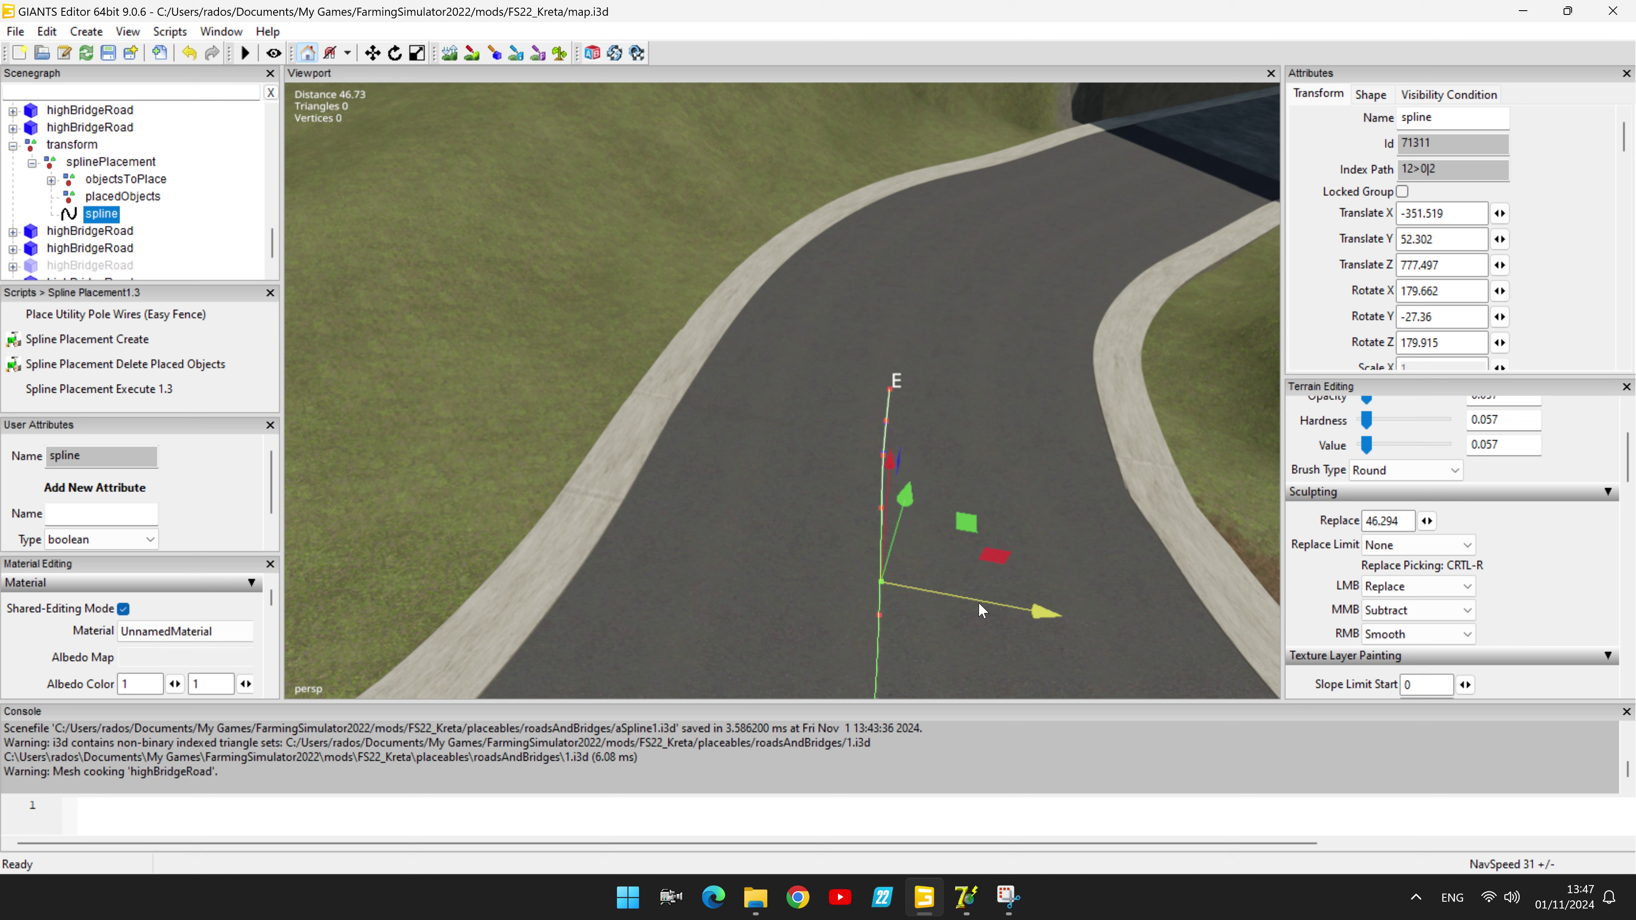
Step: Delete the last highBridgeRoad mesh in the scene, the imported road section running along the spline
alt+drag(1099, 503, 873, 478)
alt+middle_drag(873, 478, 788, 461)
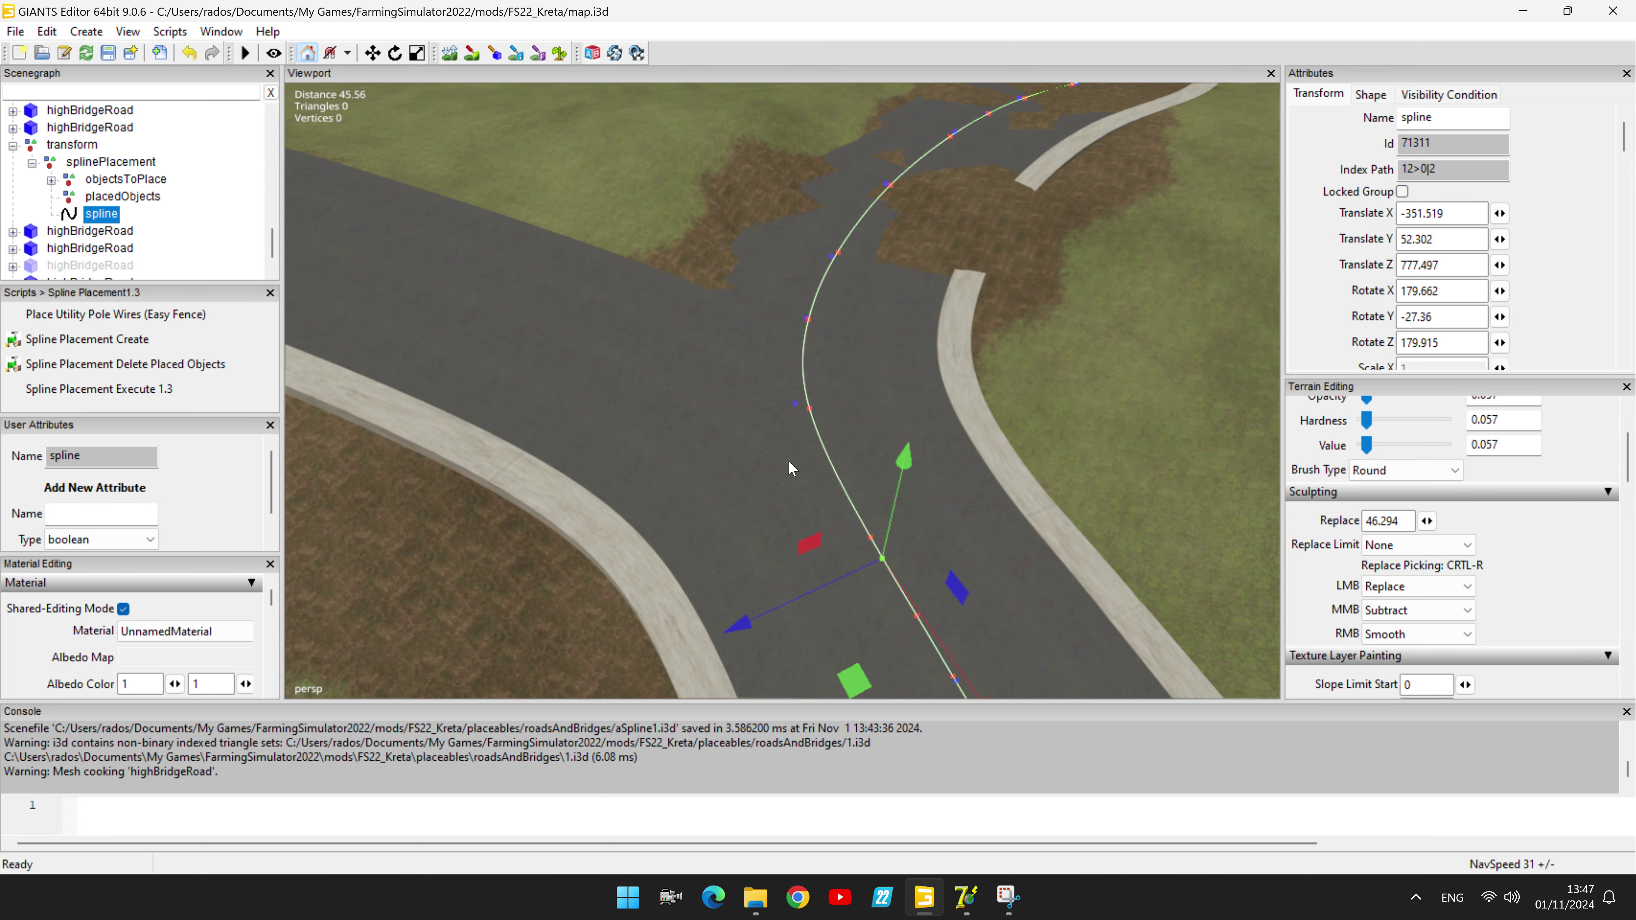
click(132, 162)
scroll(155, 277, down, 1)
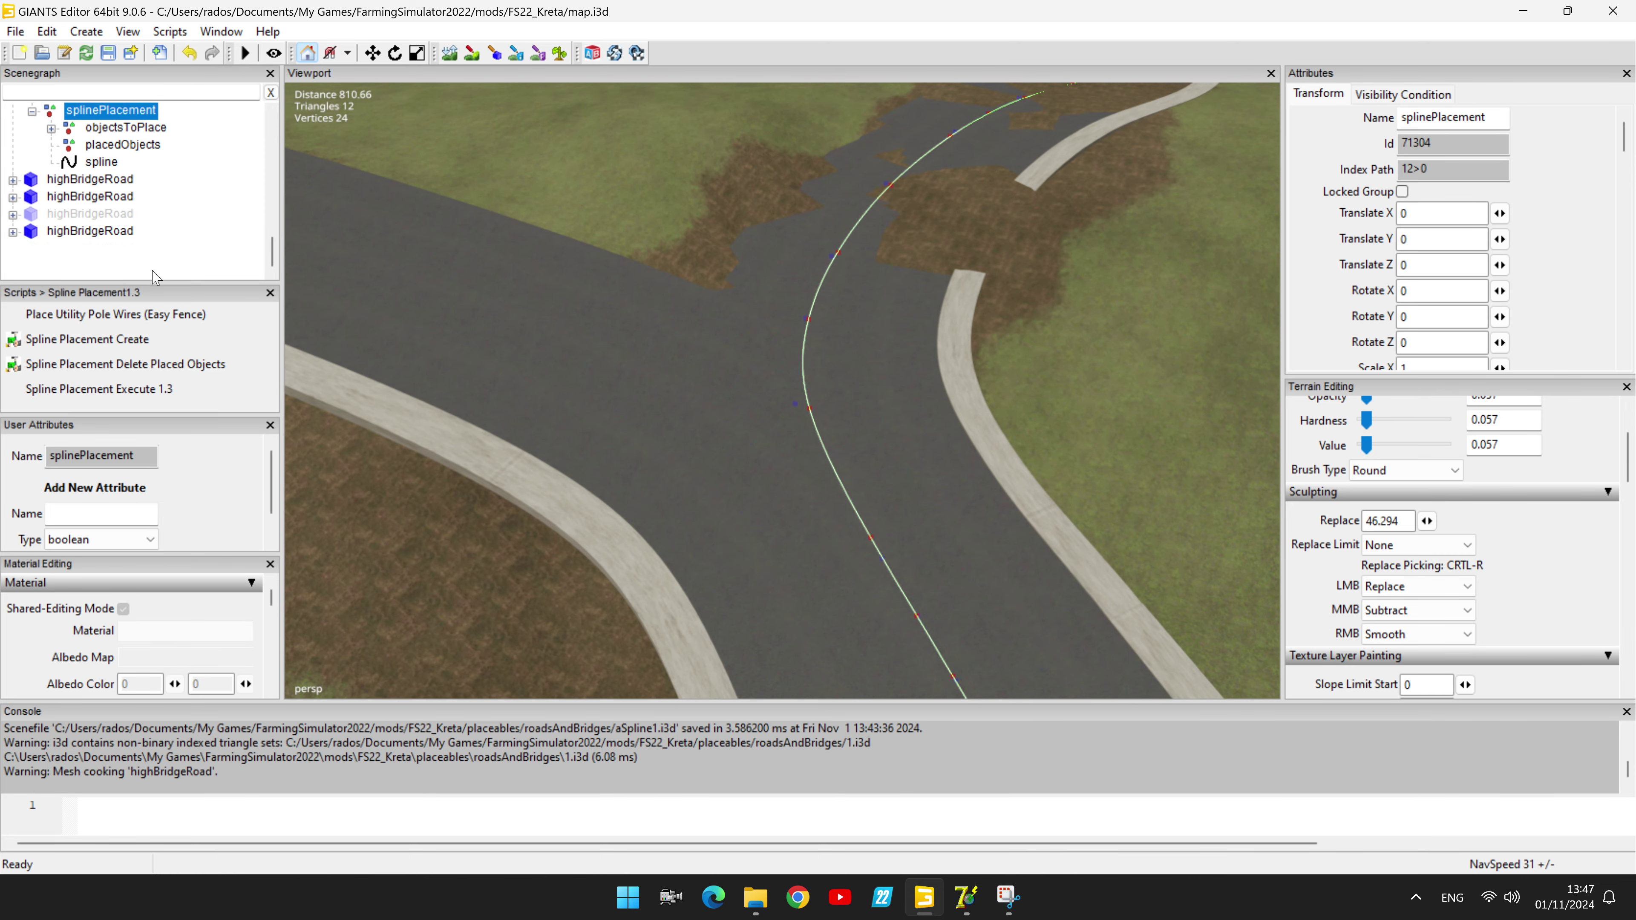
click(90, 231)
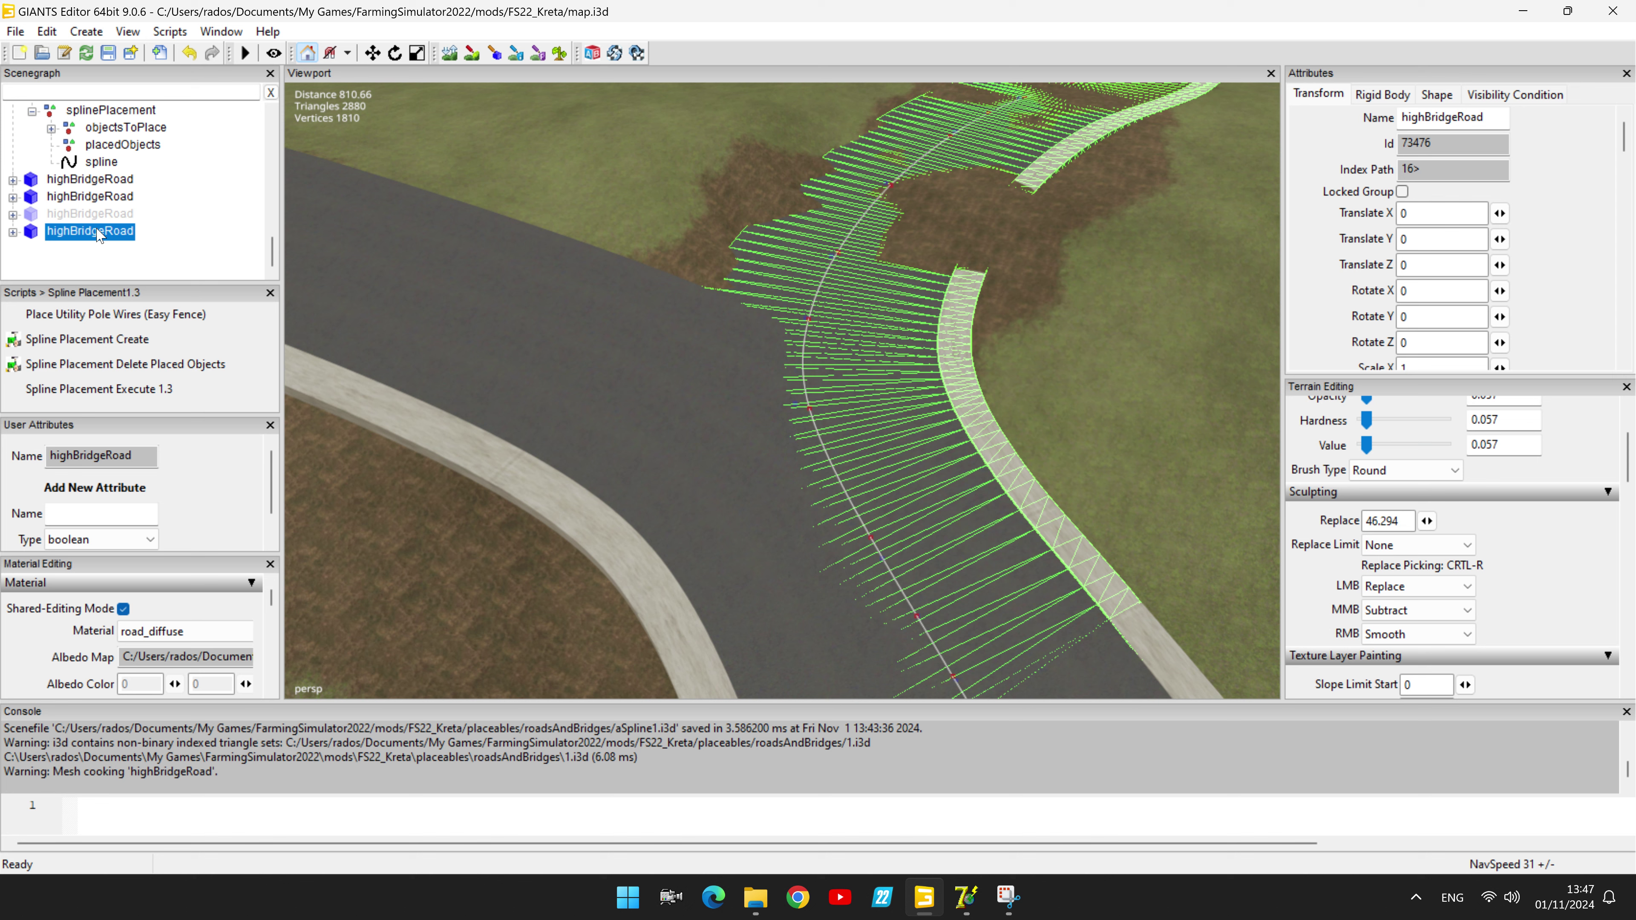
key(Delete)
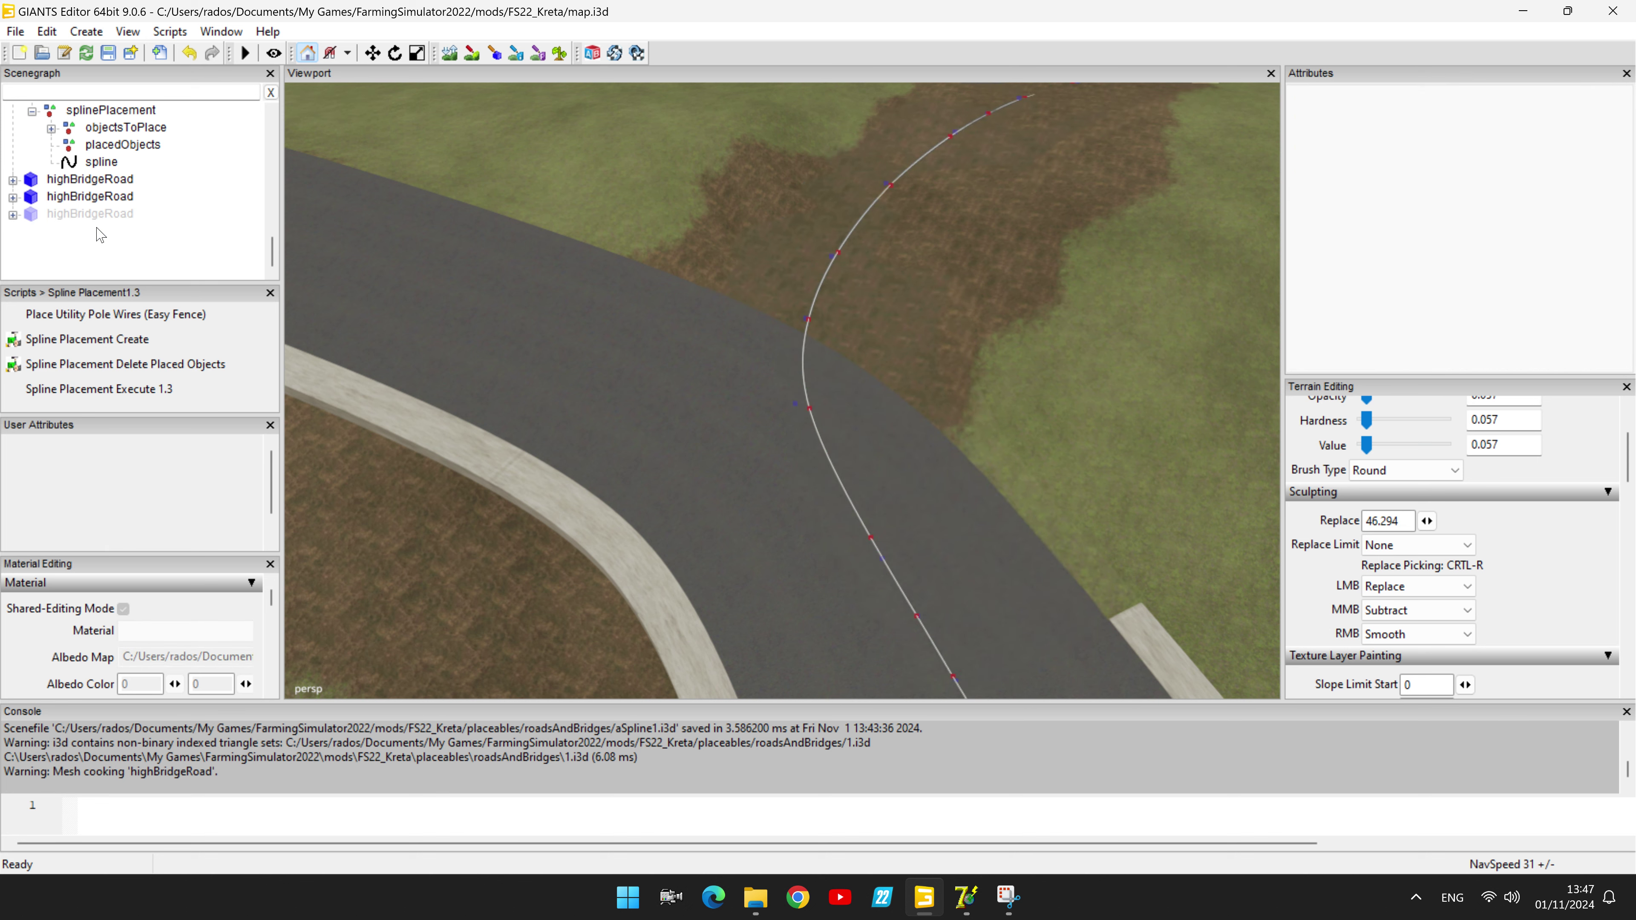
Step: Place Box001 posts along the adjusted spline by running Spline Placement Execute 1.3 on splinePlacement, and check the posts at its end
click(109, 111)
click(148, 390)
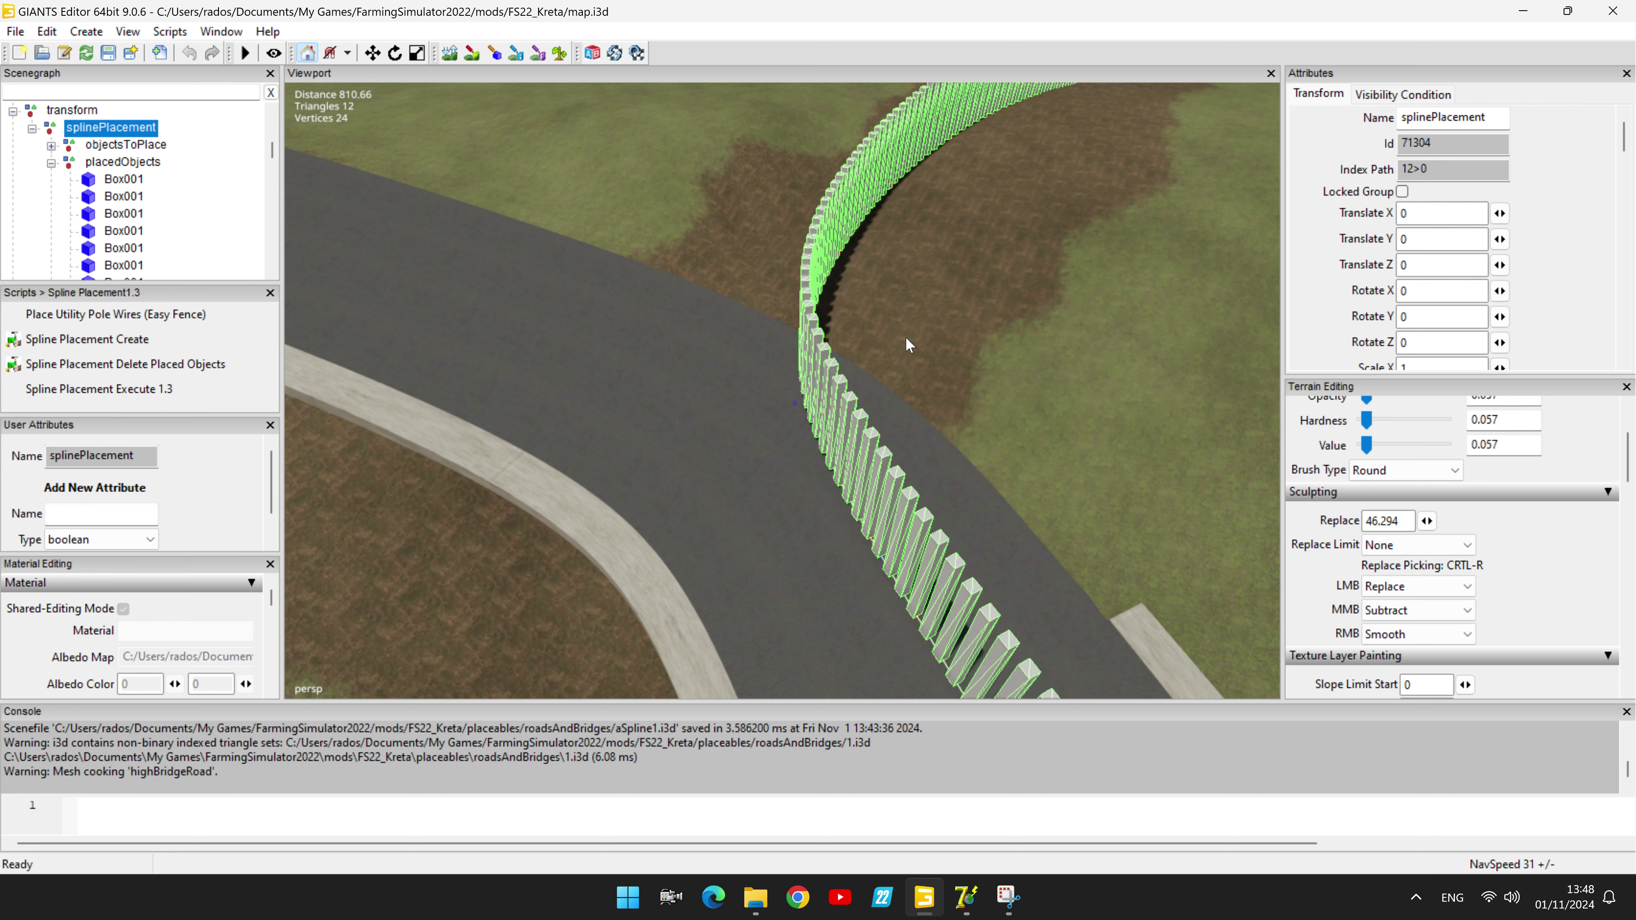
alt+middle_drag(932, 338, 882, 304)
alt+drag(882, 303, 689, 316)
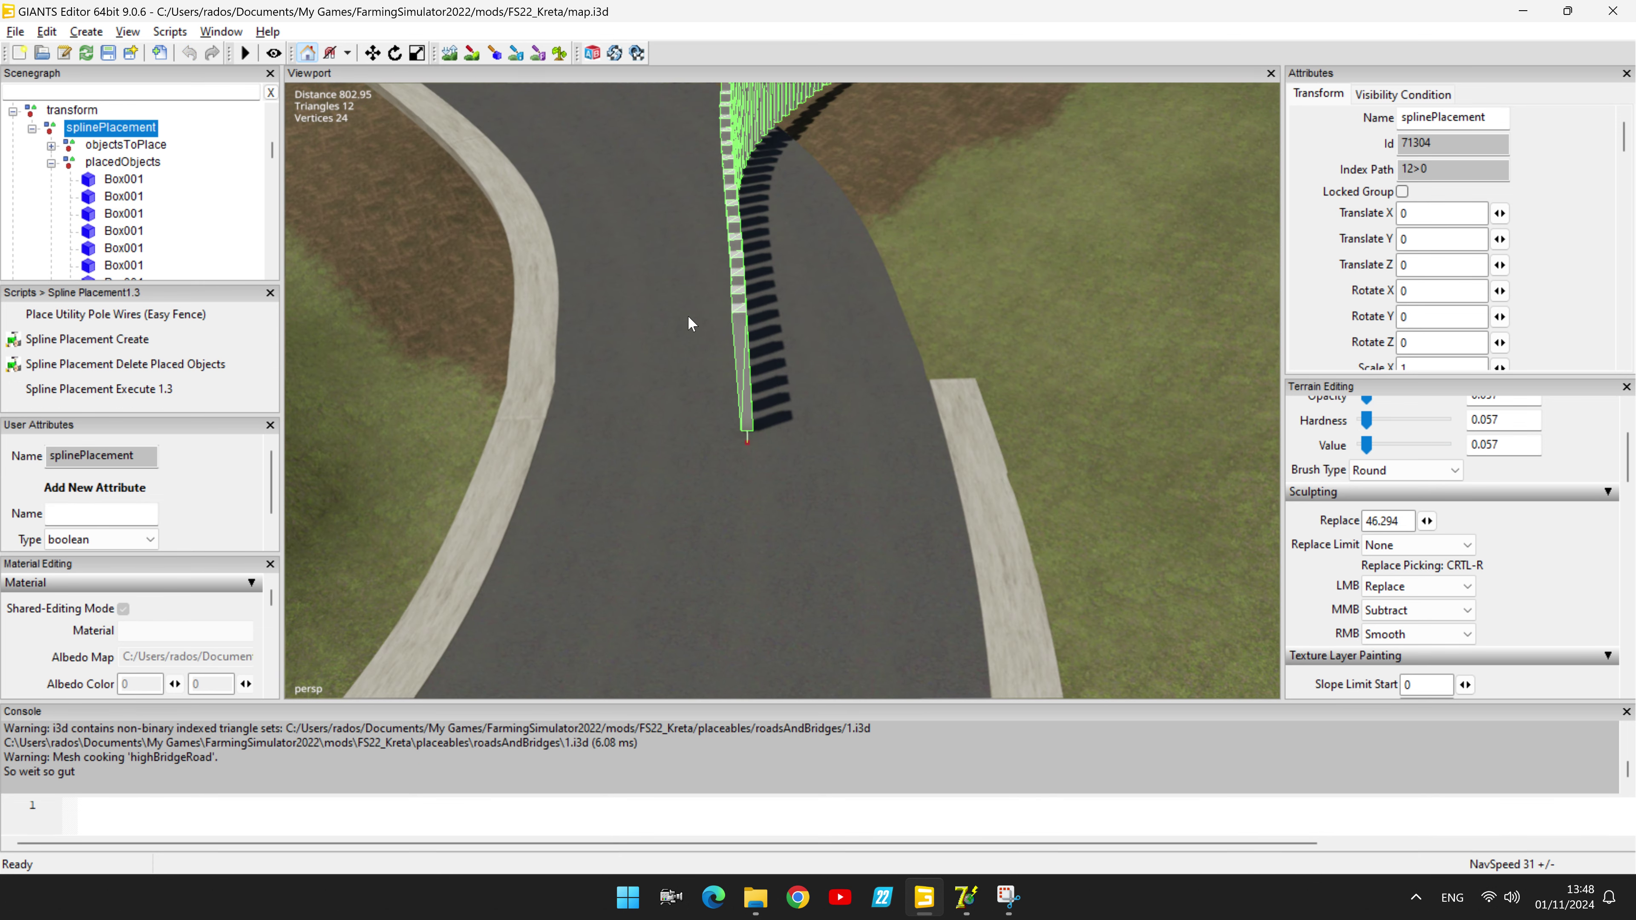
alt+middle_drag(731, 327, 703, 347)
alt+drag(701, 346, 621, 462)
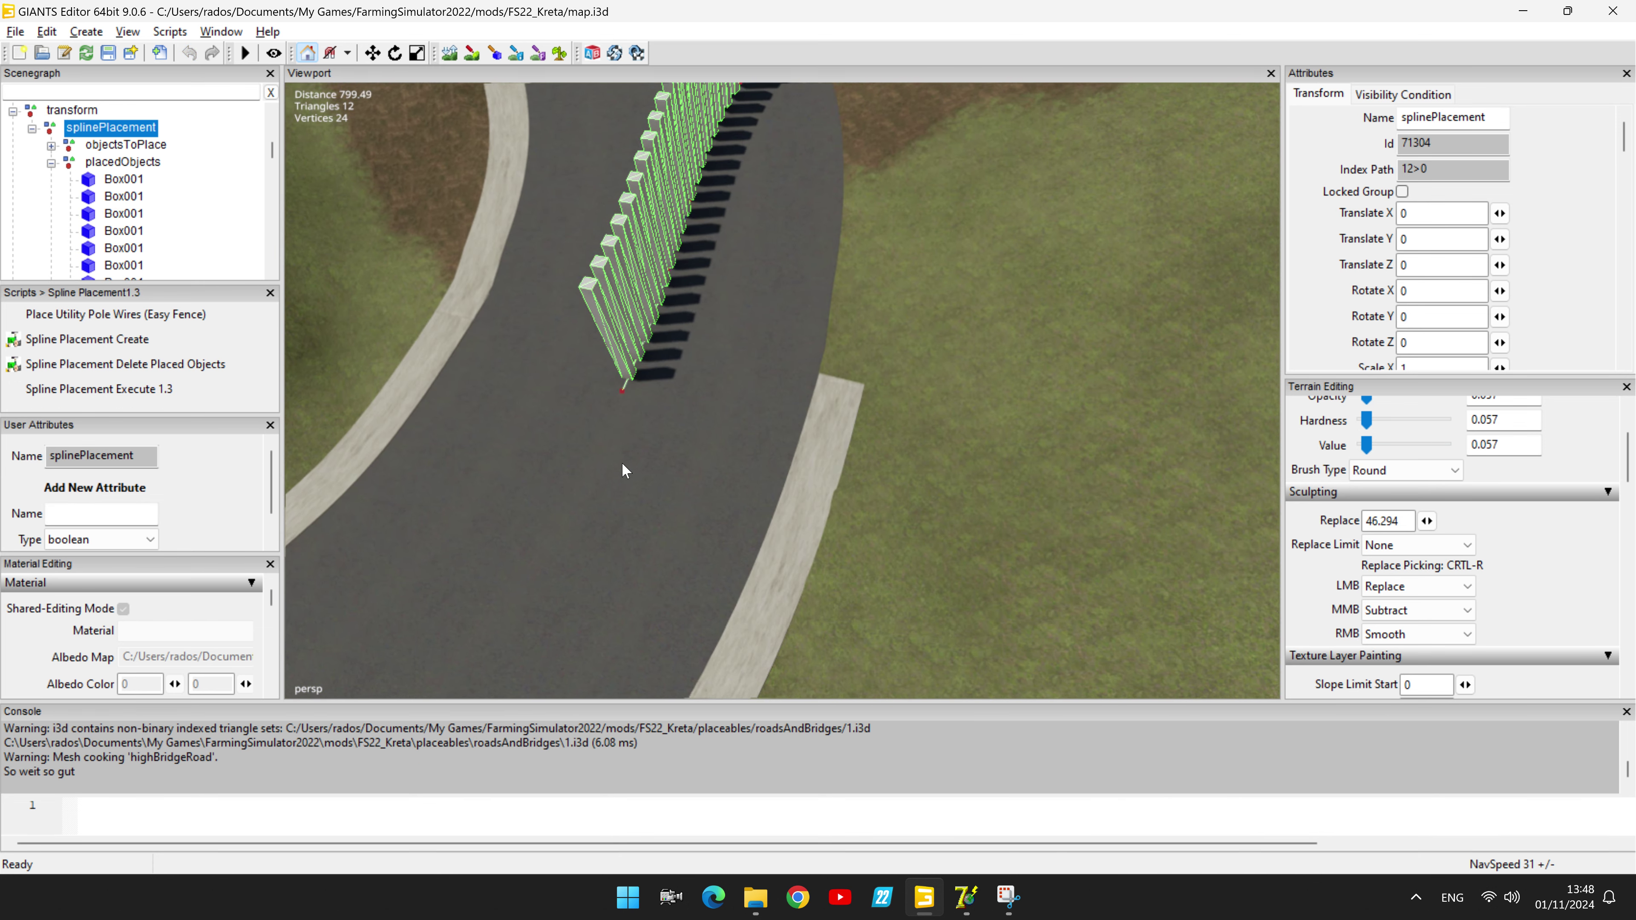
scroll(629, 437, up, 4)
alt+middle_drag(629, 438, 629, 438)
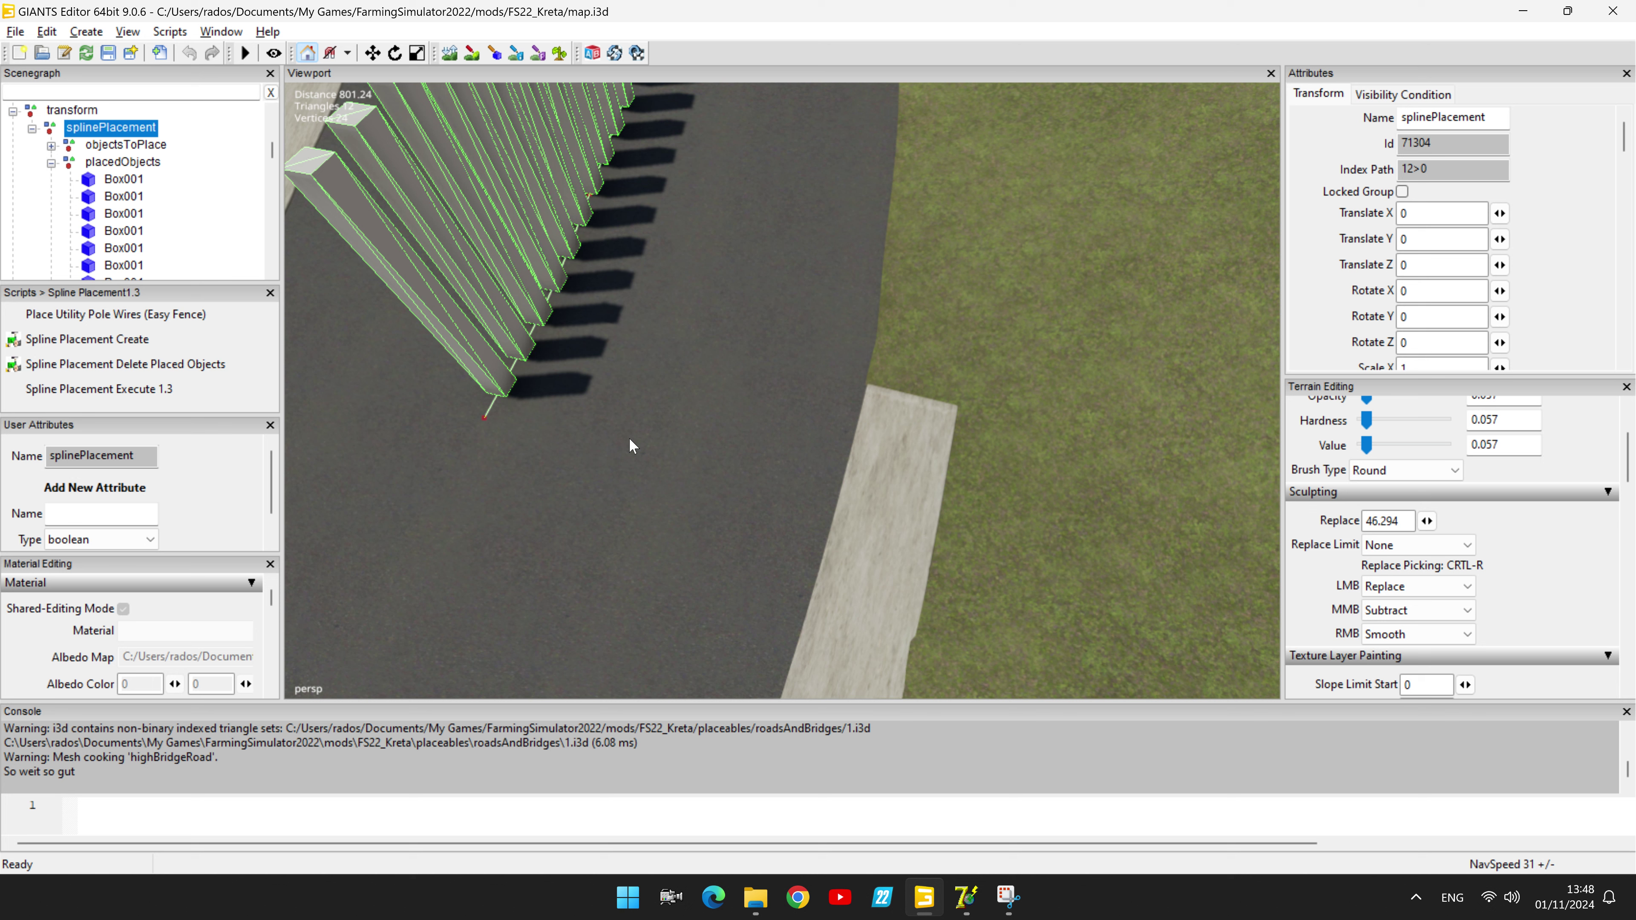
Step: Export all Box001 posts in placedObjects with files as aSpline1.i3d, replacing the existing file in roadsAndBridges
click(120, 181)
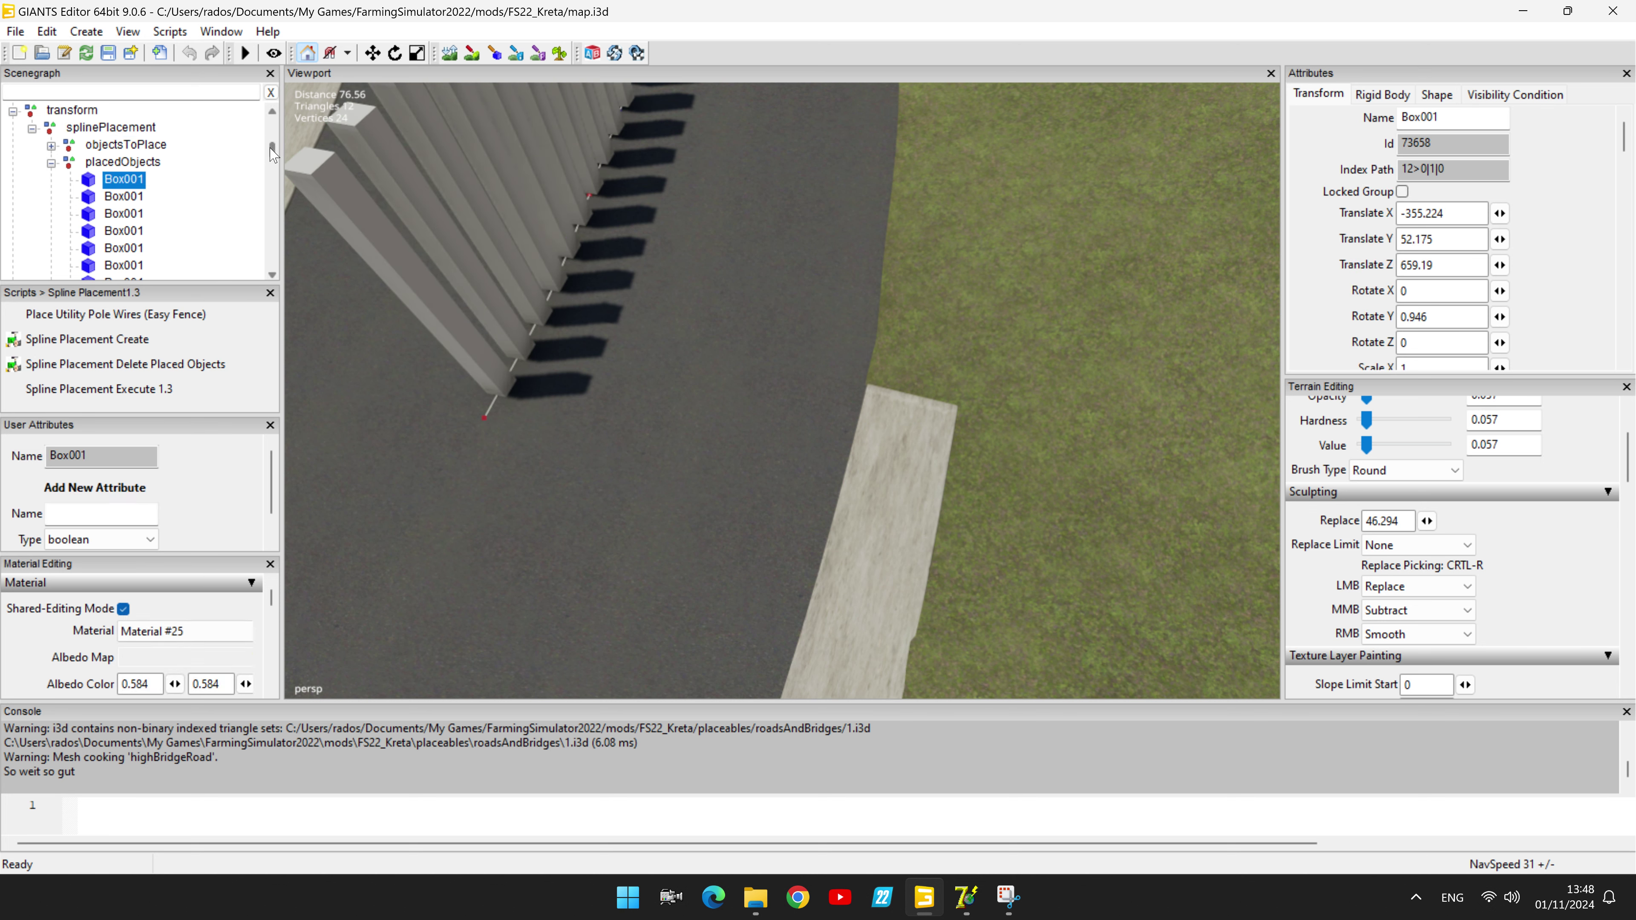
drag(271, 148, 275, 263)
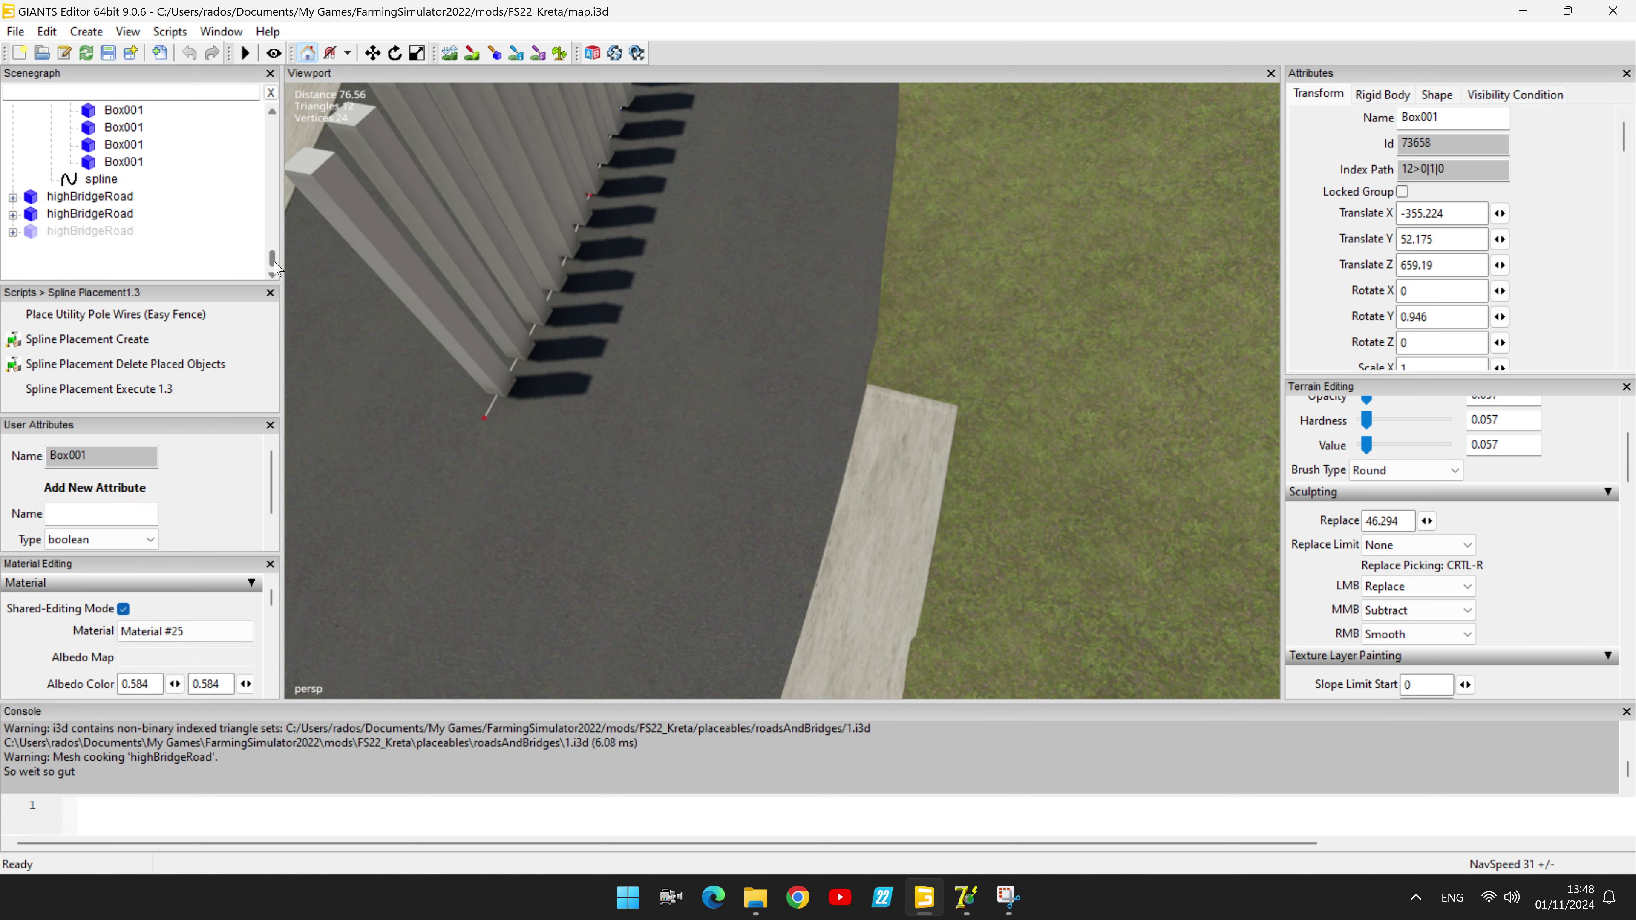
shift+click(136, 162)
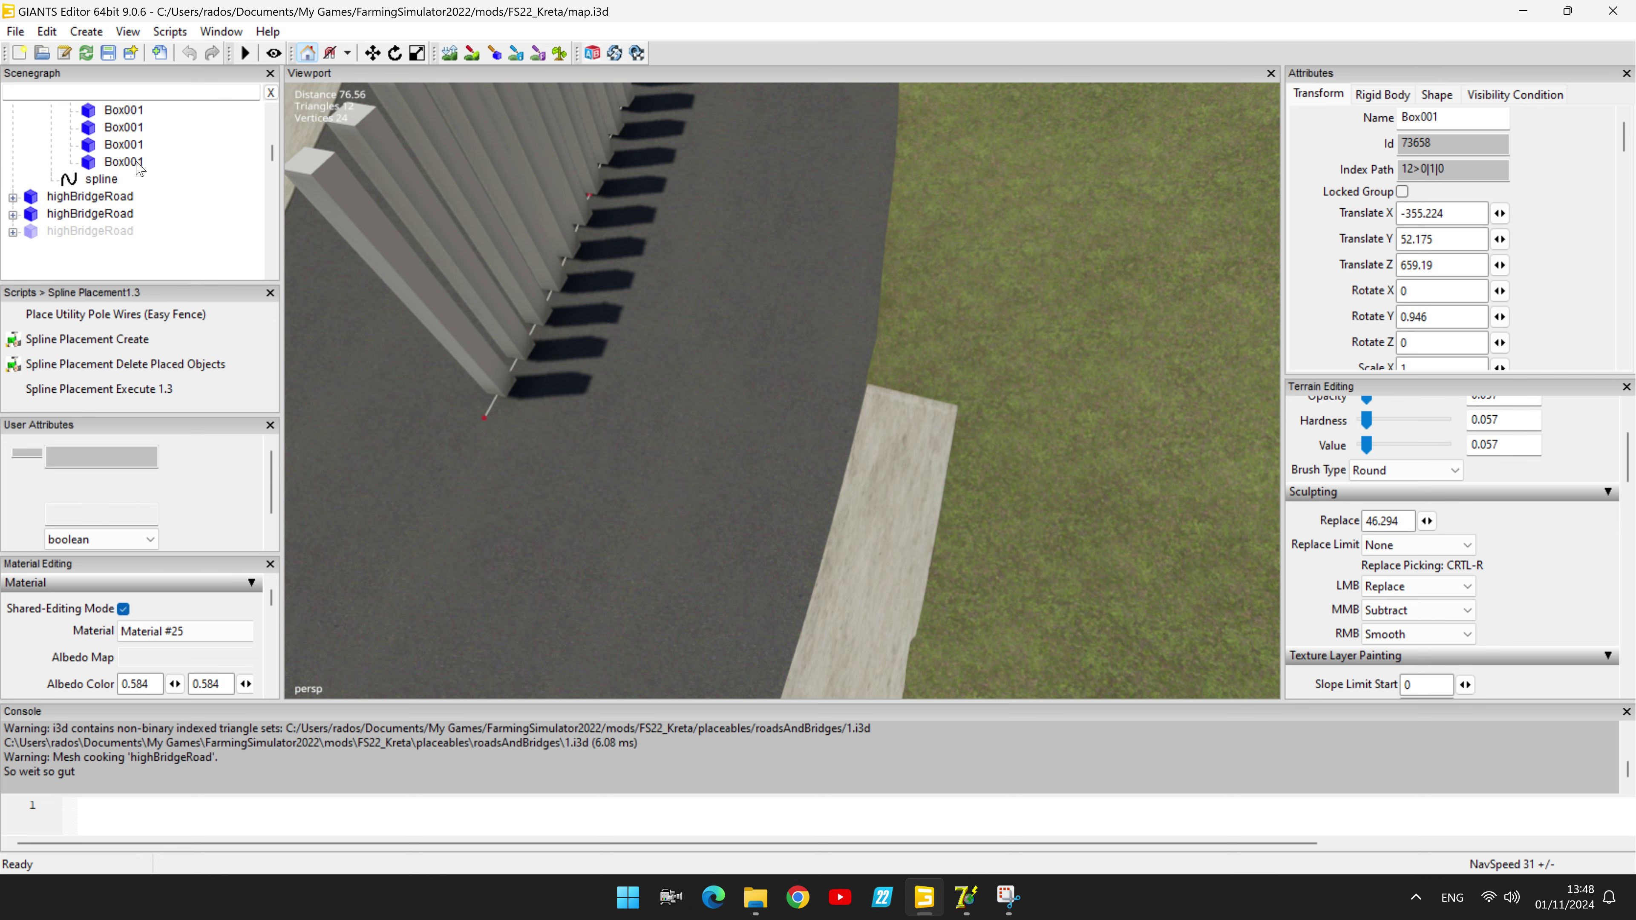
click(15, 32)
click(77, 323)
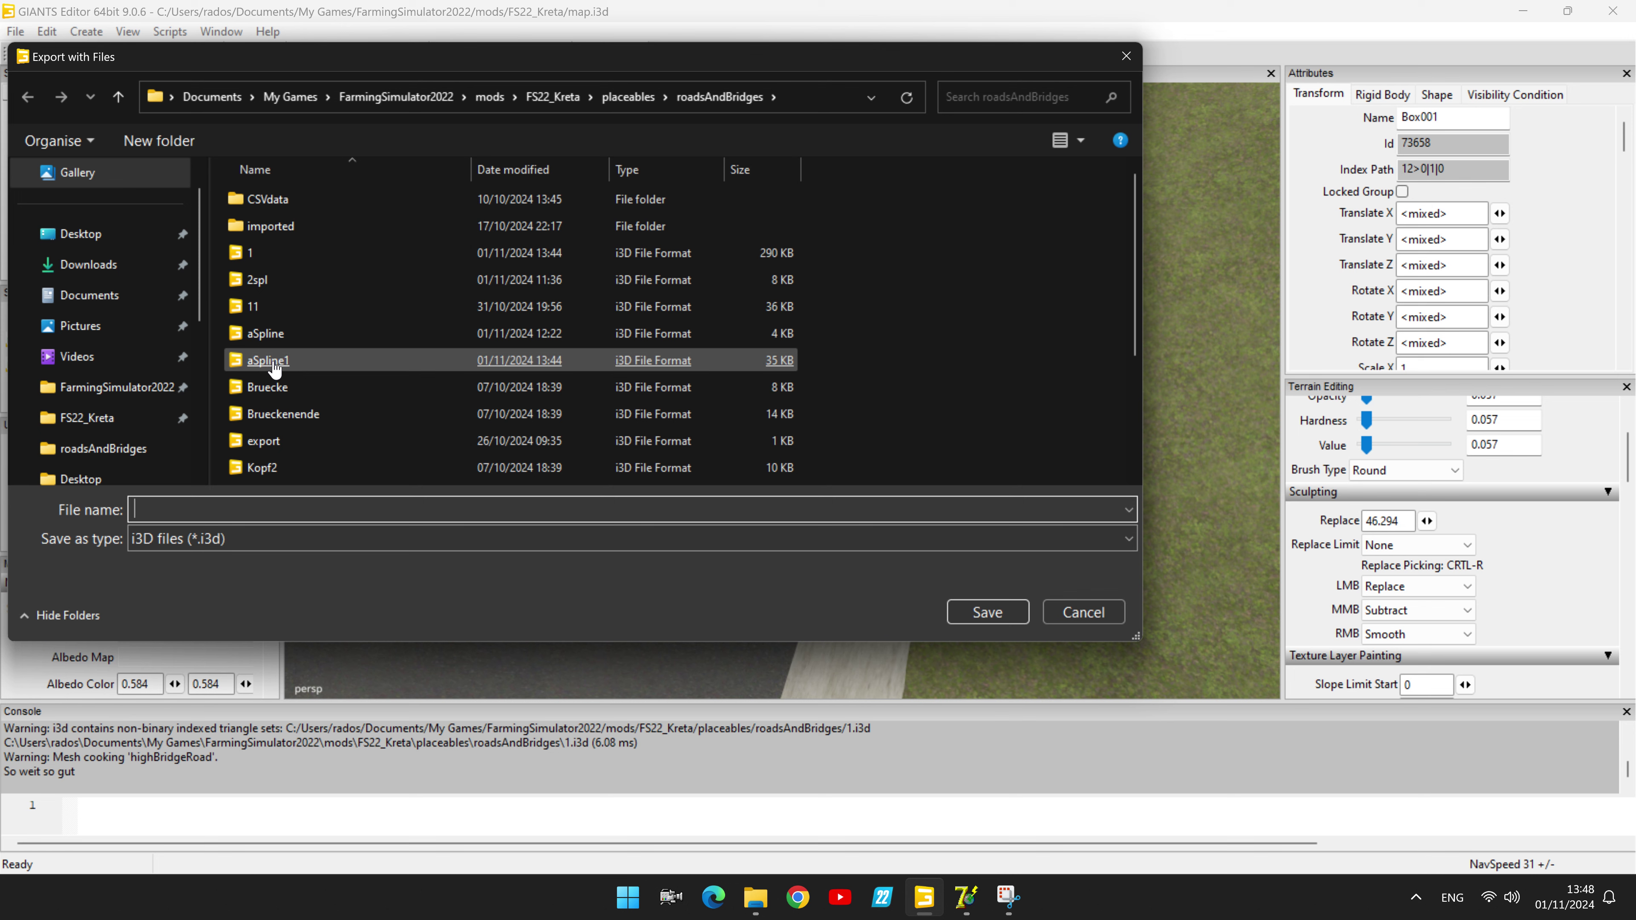
double_click(274, 361)
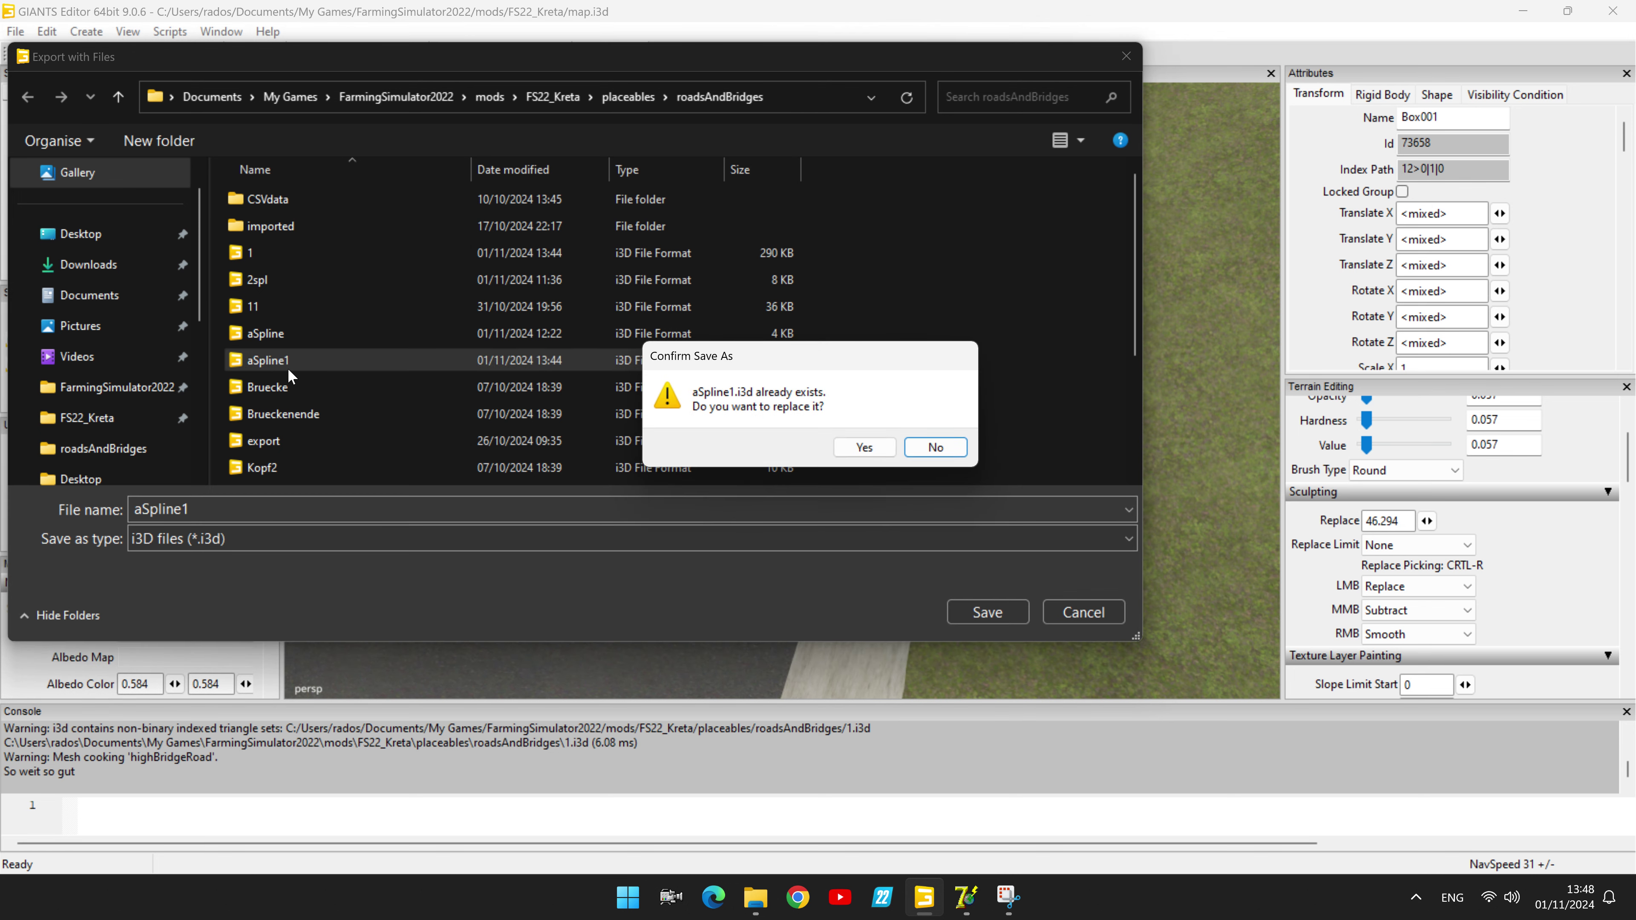
click(869, 454)
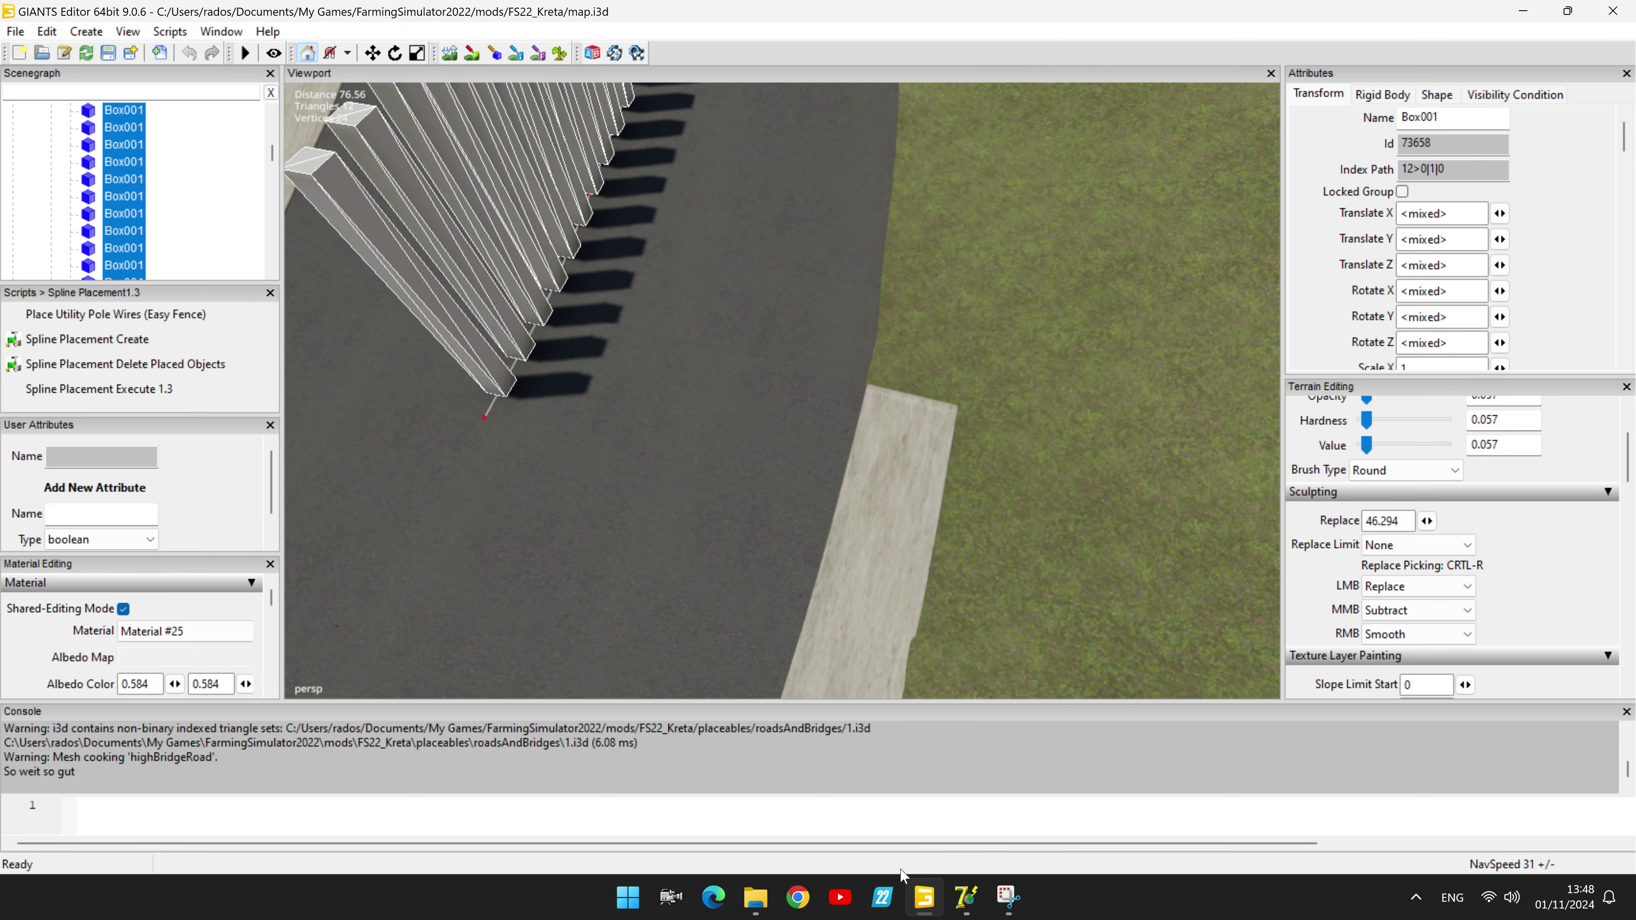
Step: Open aSpline1.i3d from the roadsAndBridges folder in Notepad++ and replace all occurrences of "180 with "0
click(755, 898)
right_click(1306, 528)
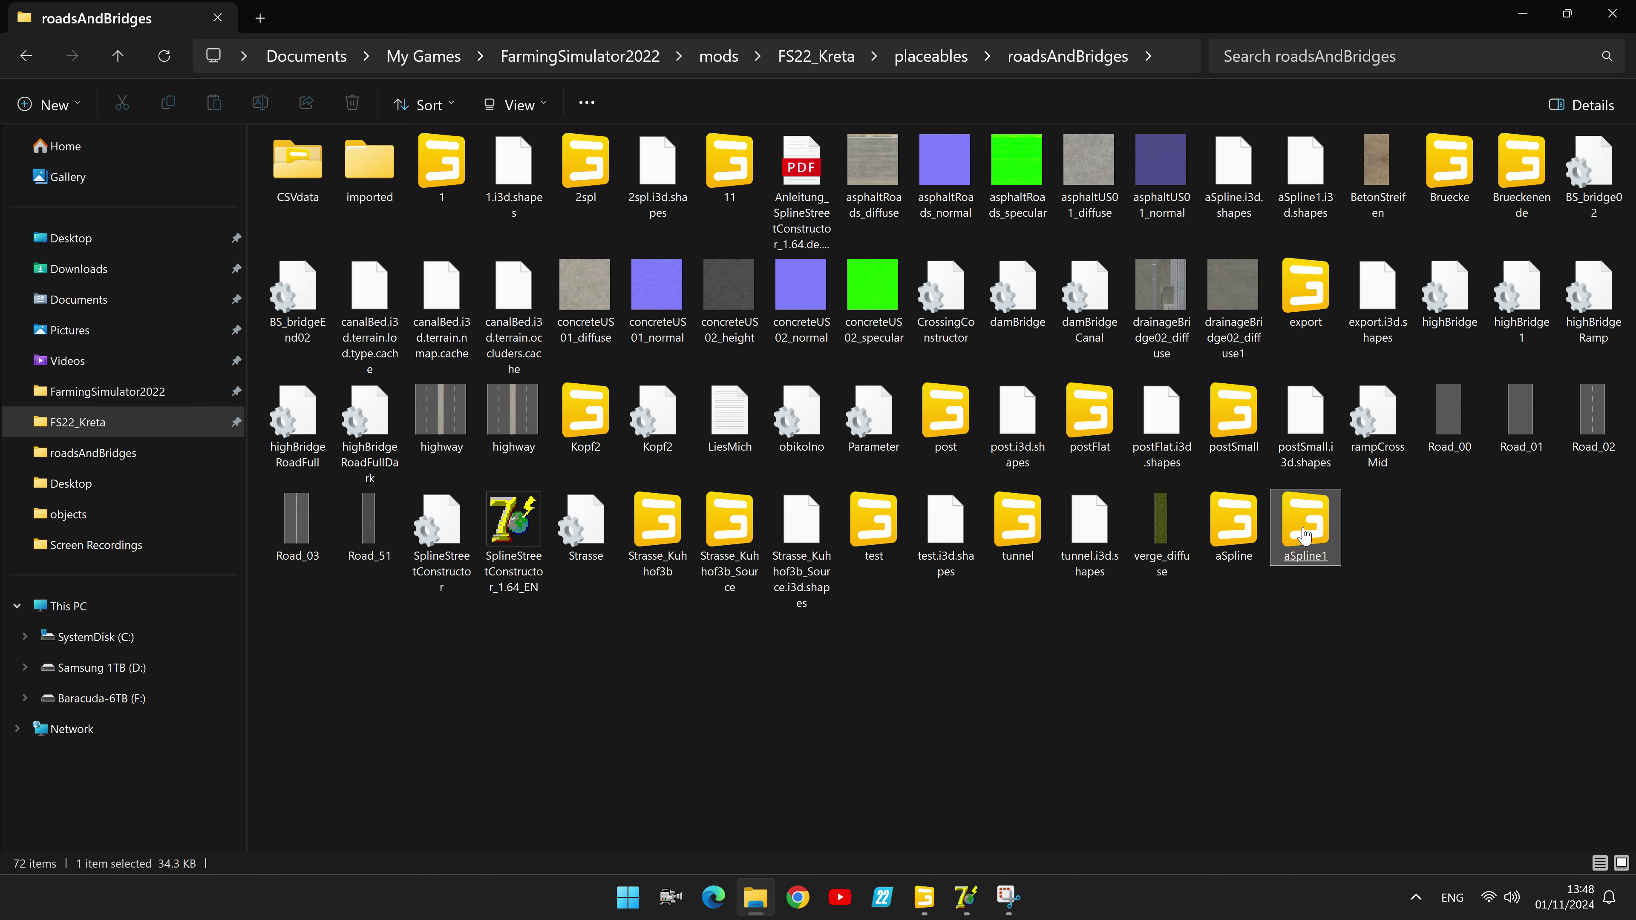
click(1378, 624)
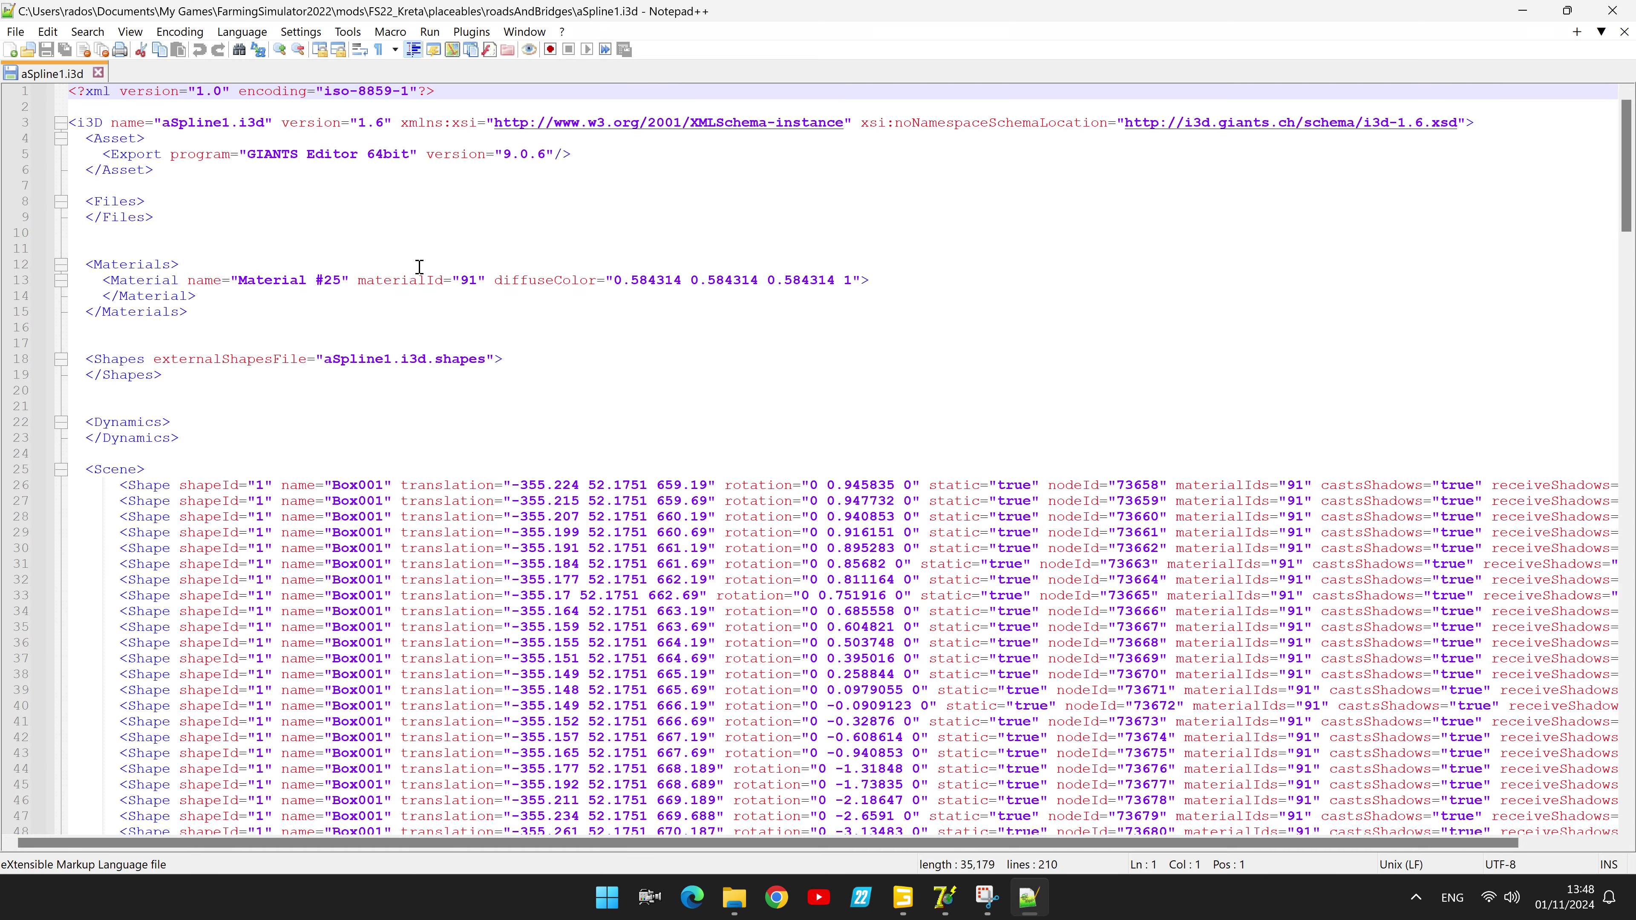
click(88, 31)
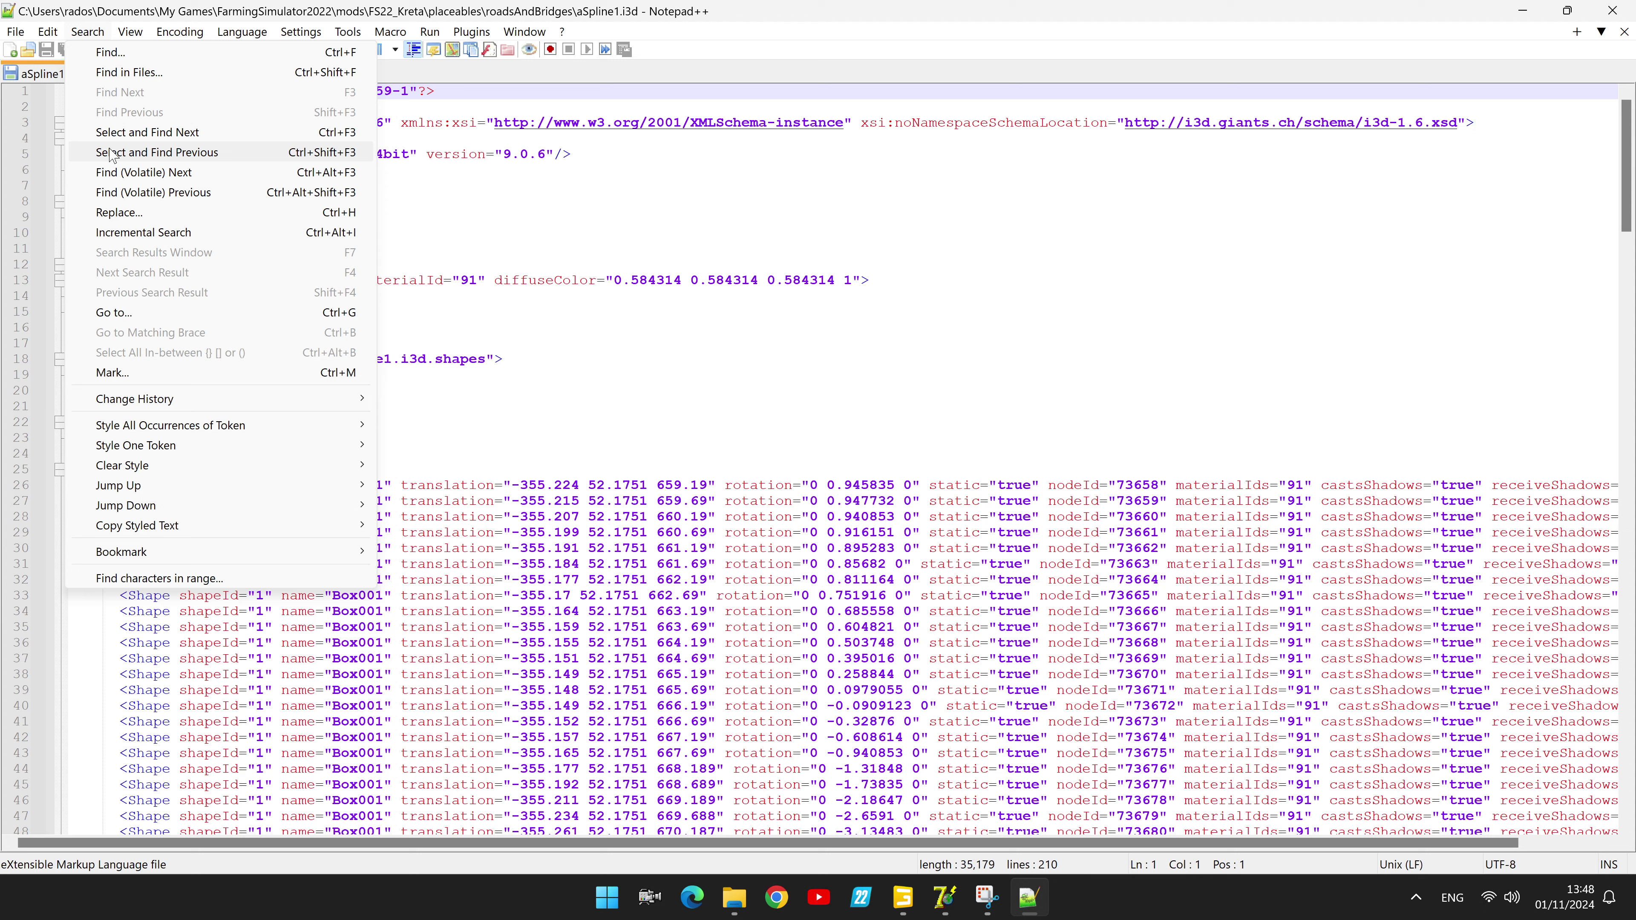
click(120, 213)
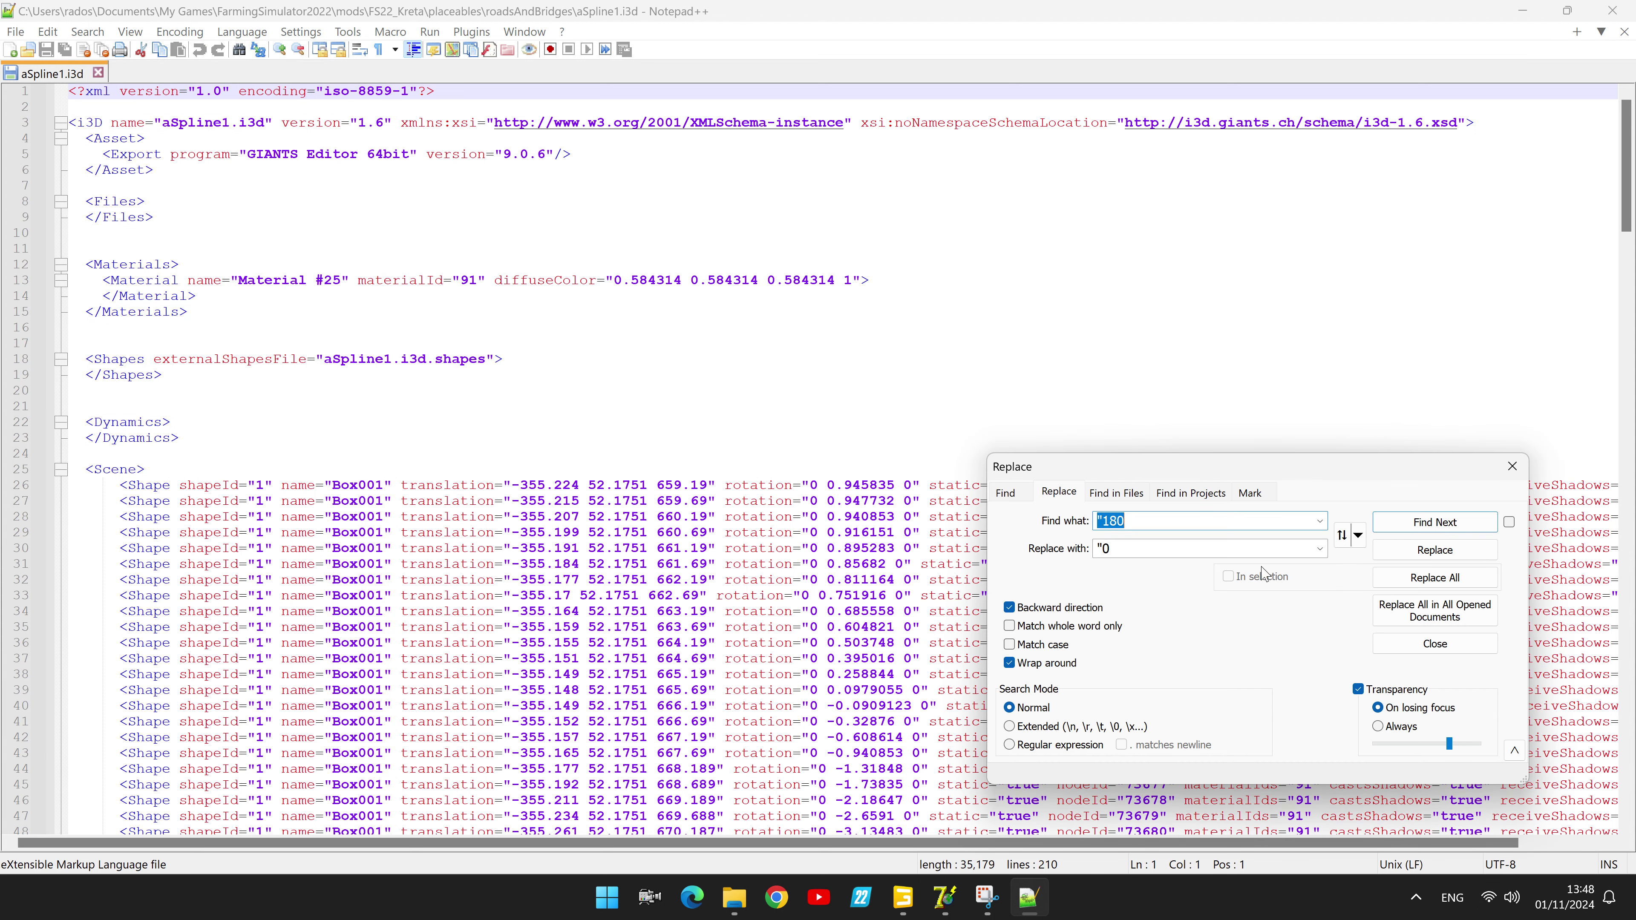
click(1436, 579)
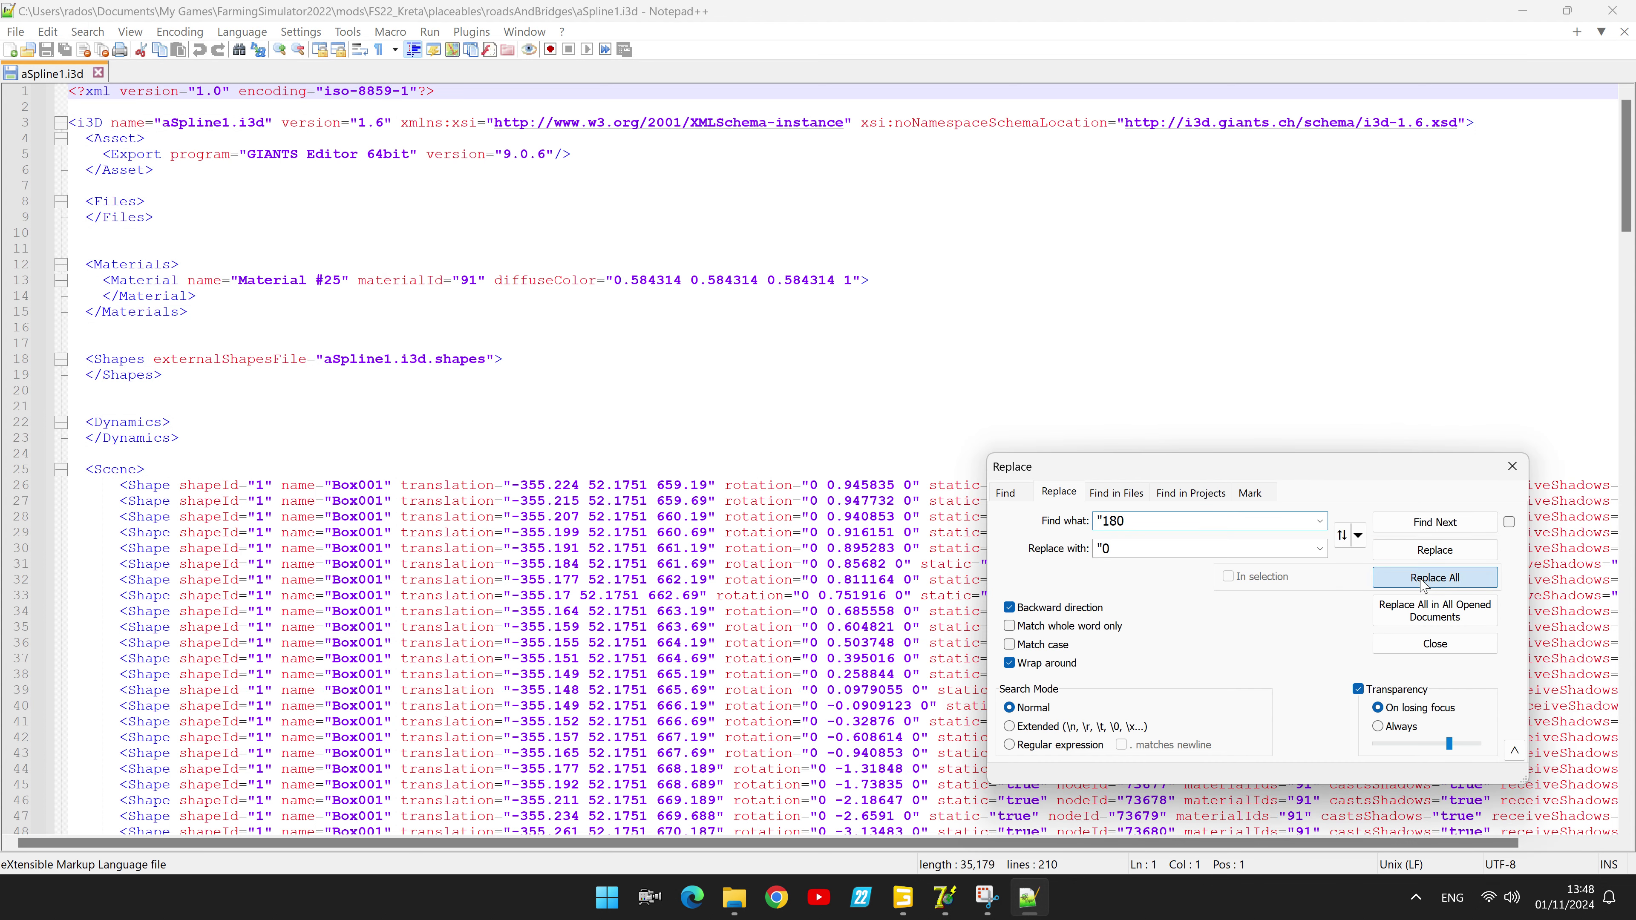
Step: Replace all occurrences of 180" with 0" in aSpline1.i3d, and save and close the file
click(1320, 520)
click(1294, 555)
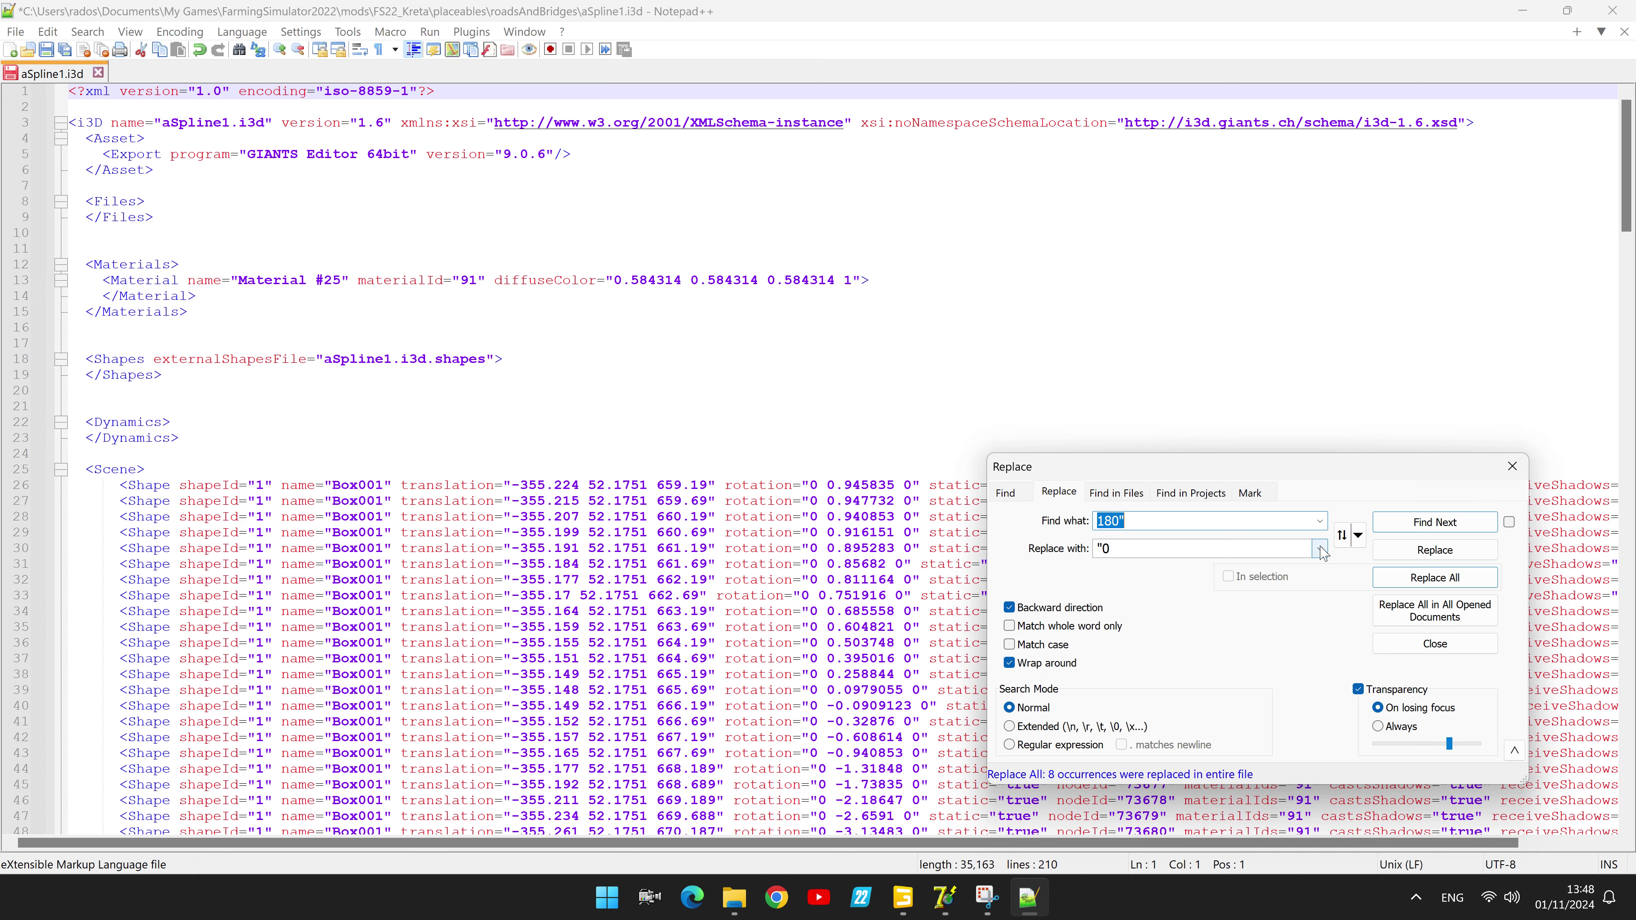
click(1320, 548)
click(1314, 582)
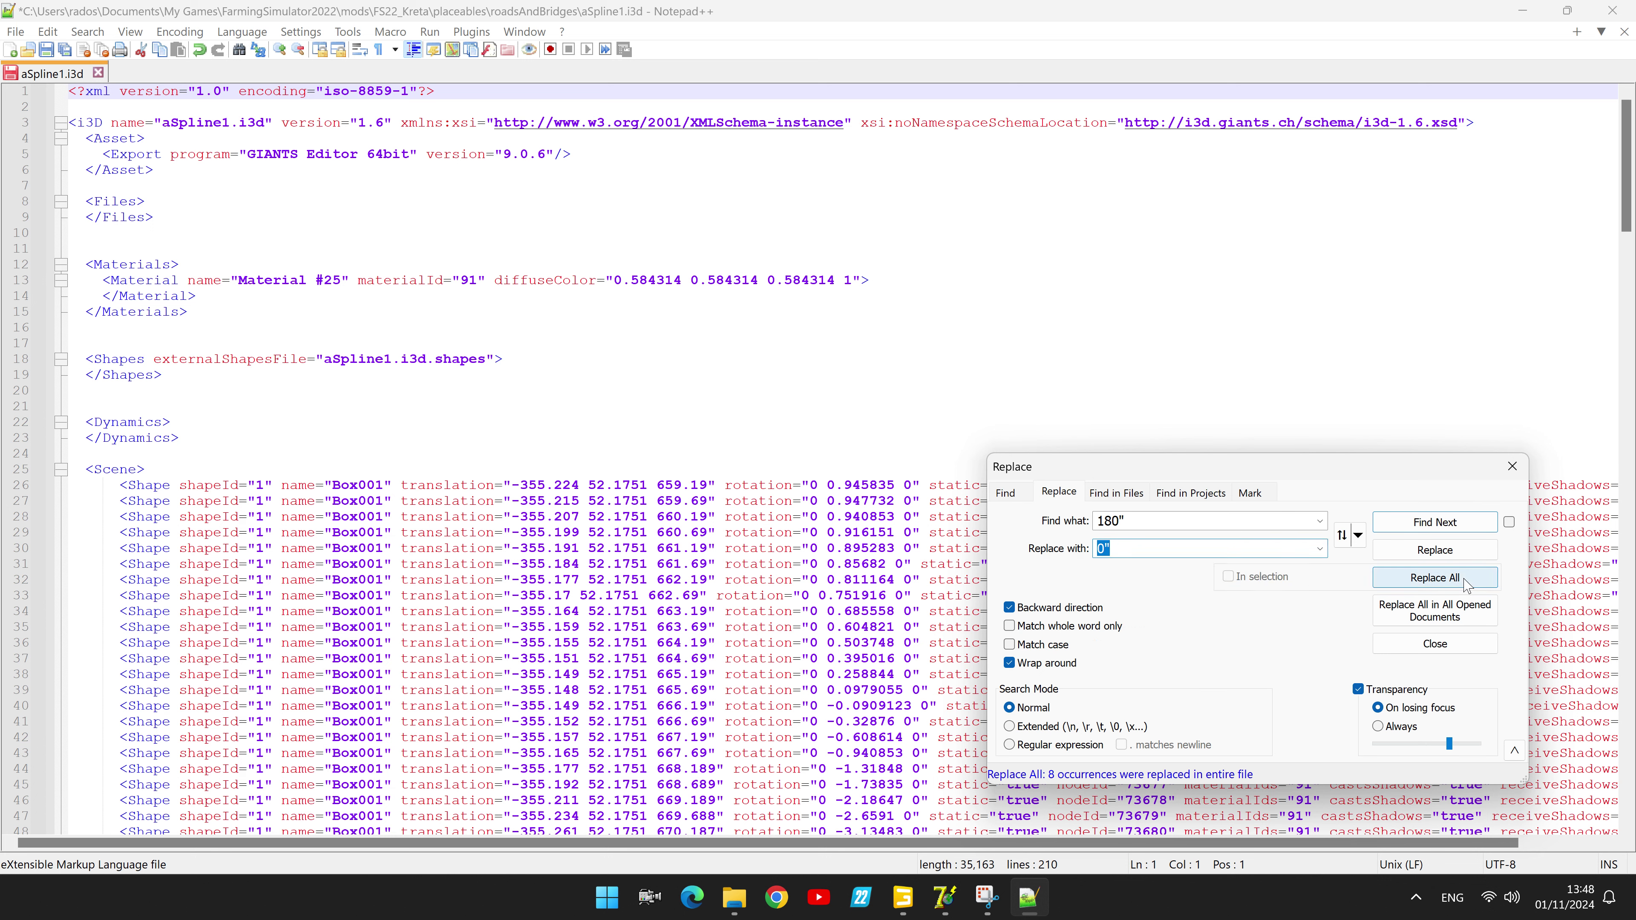
click(1464, 580)
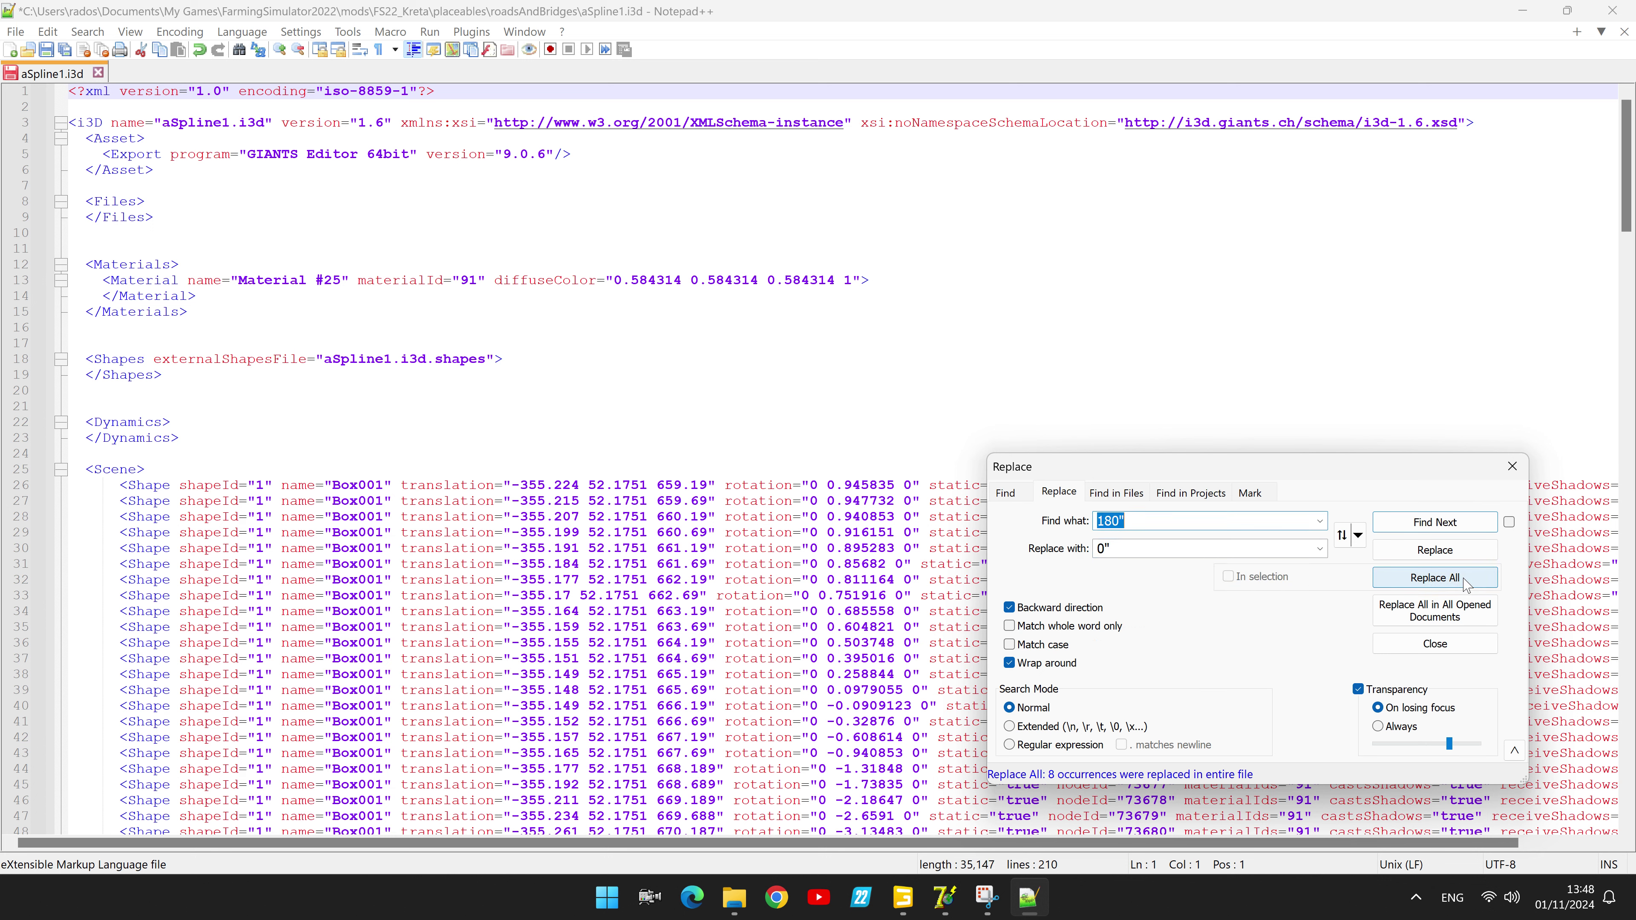
click(1509, 467)
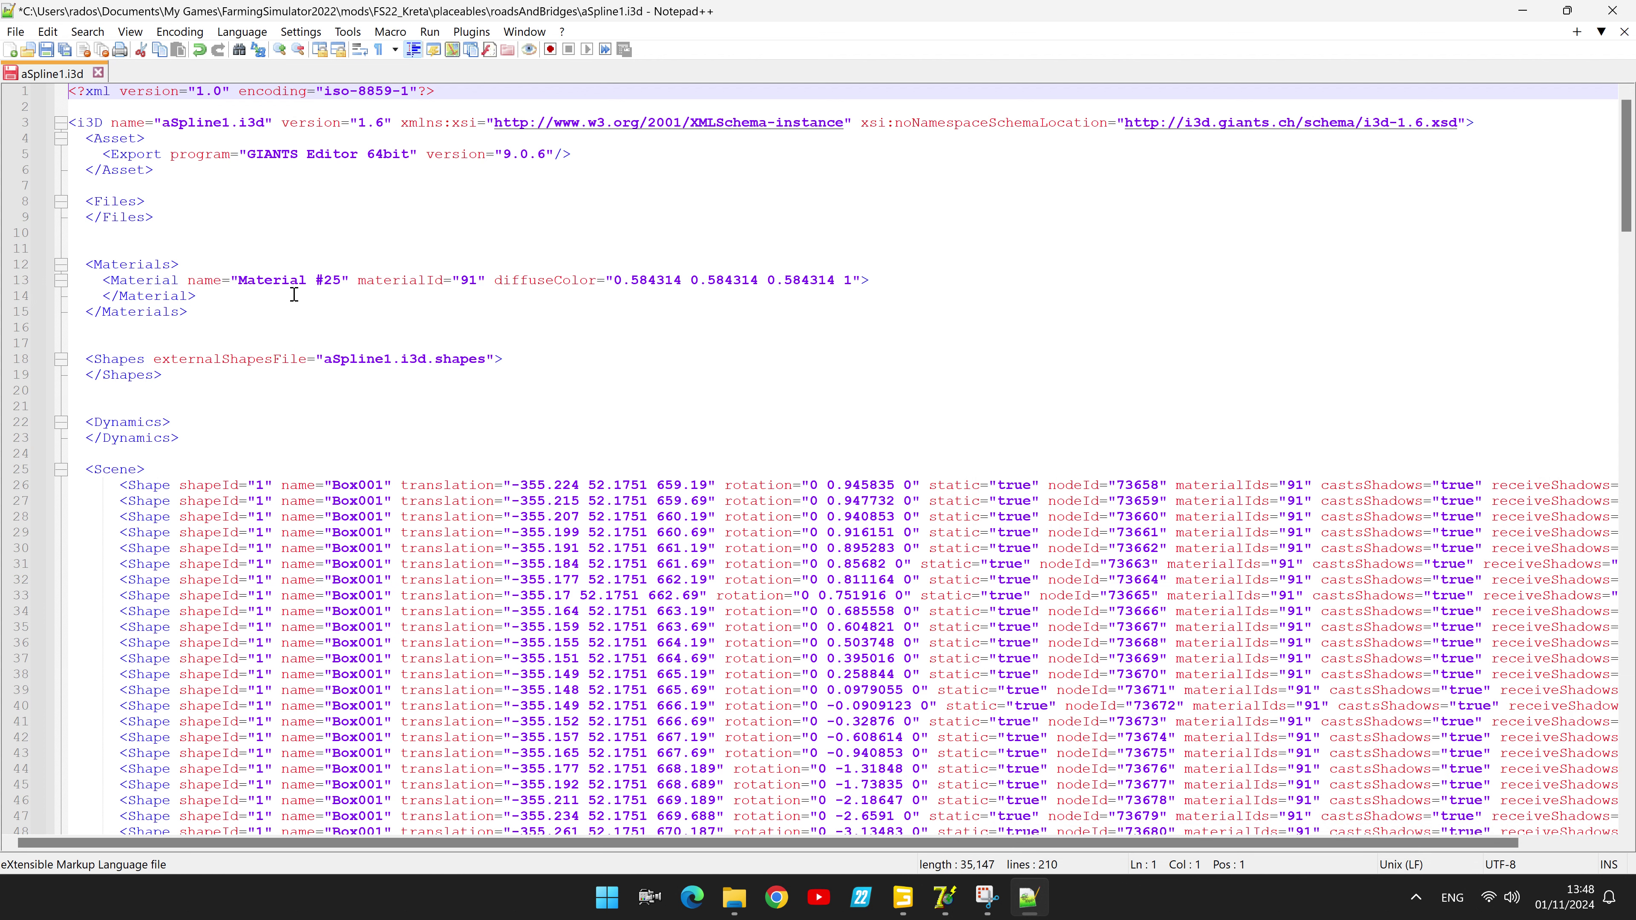
click(45, 50)
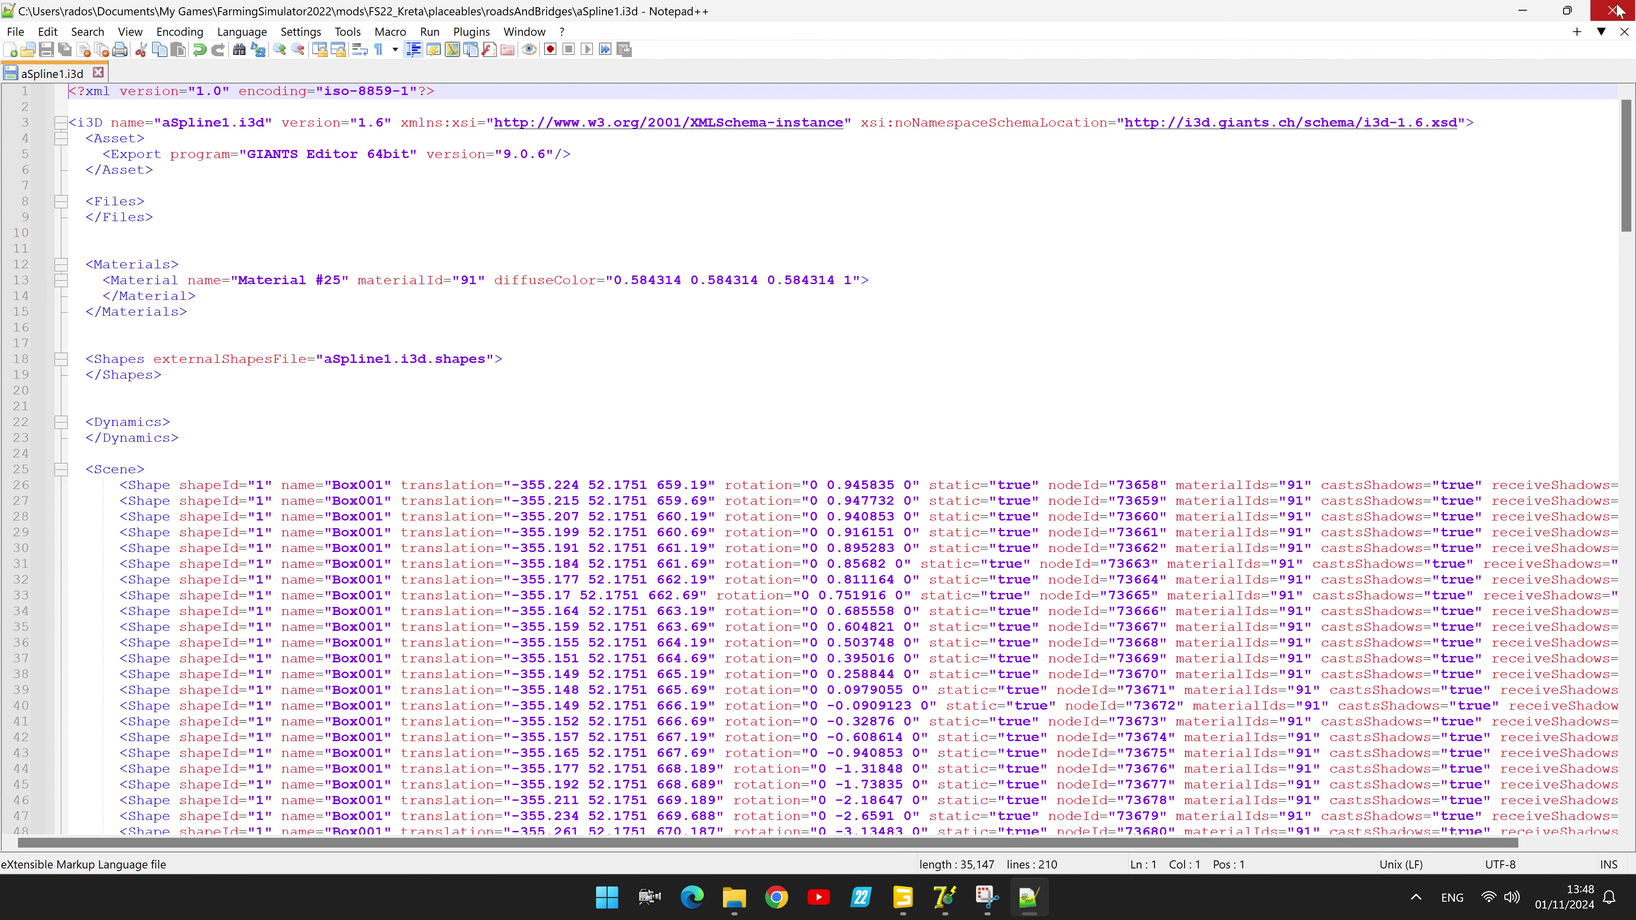
click(1625, 31)
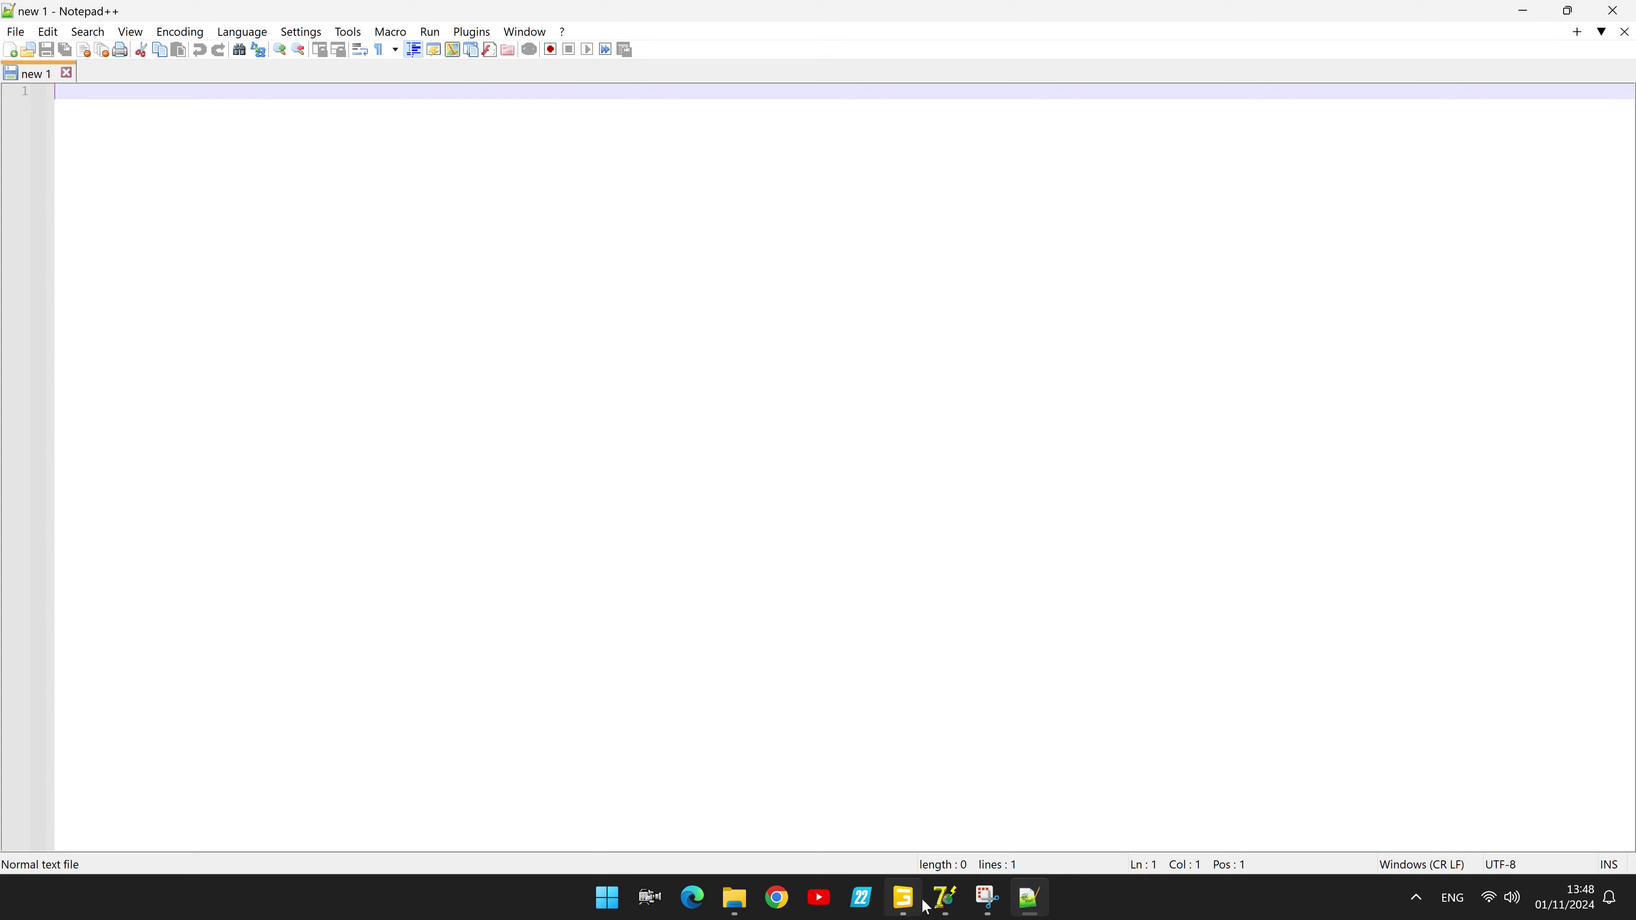
Step: Switch to SplineStreetConstructor and load the spline points from aSpline1.i3d
click(944, 898)
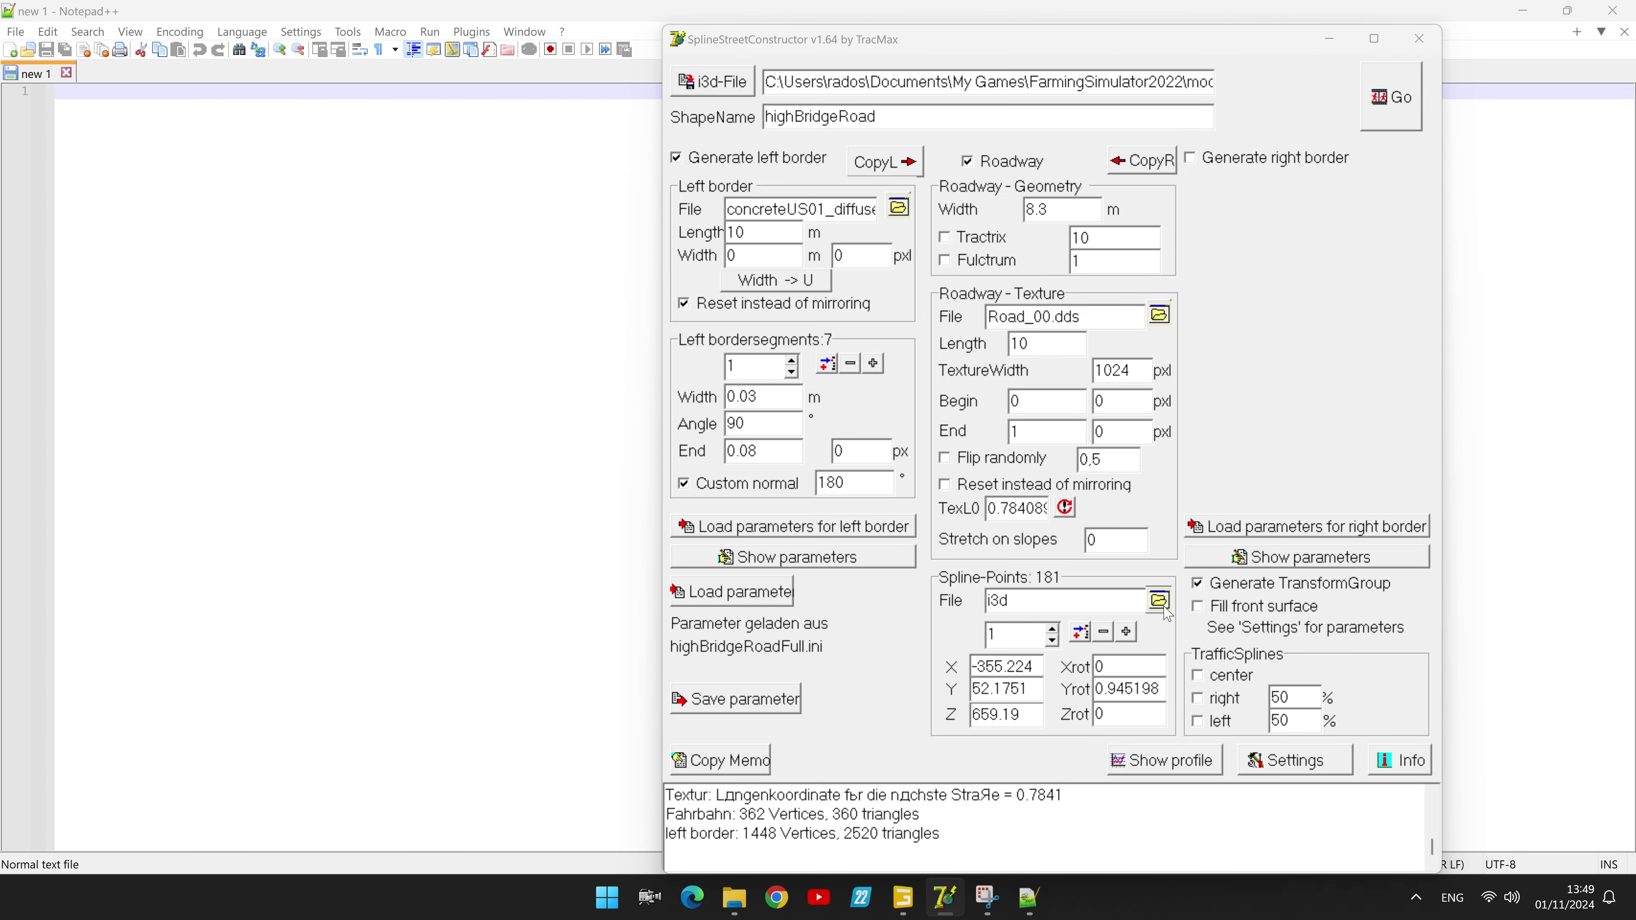
click(1159, 602)
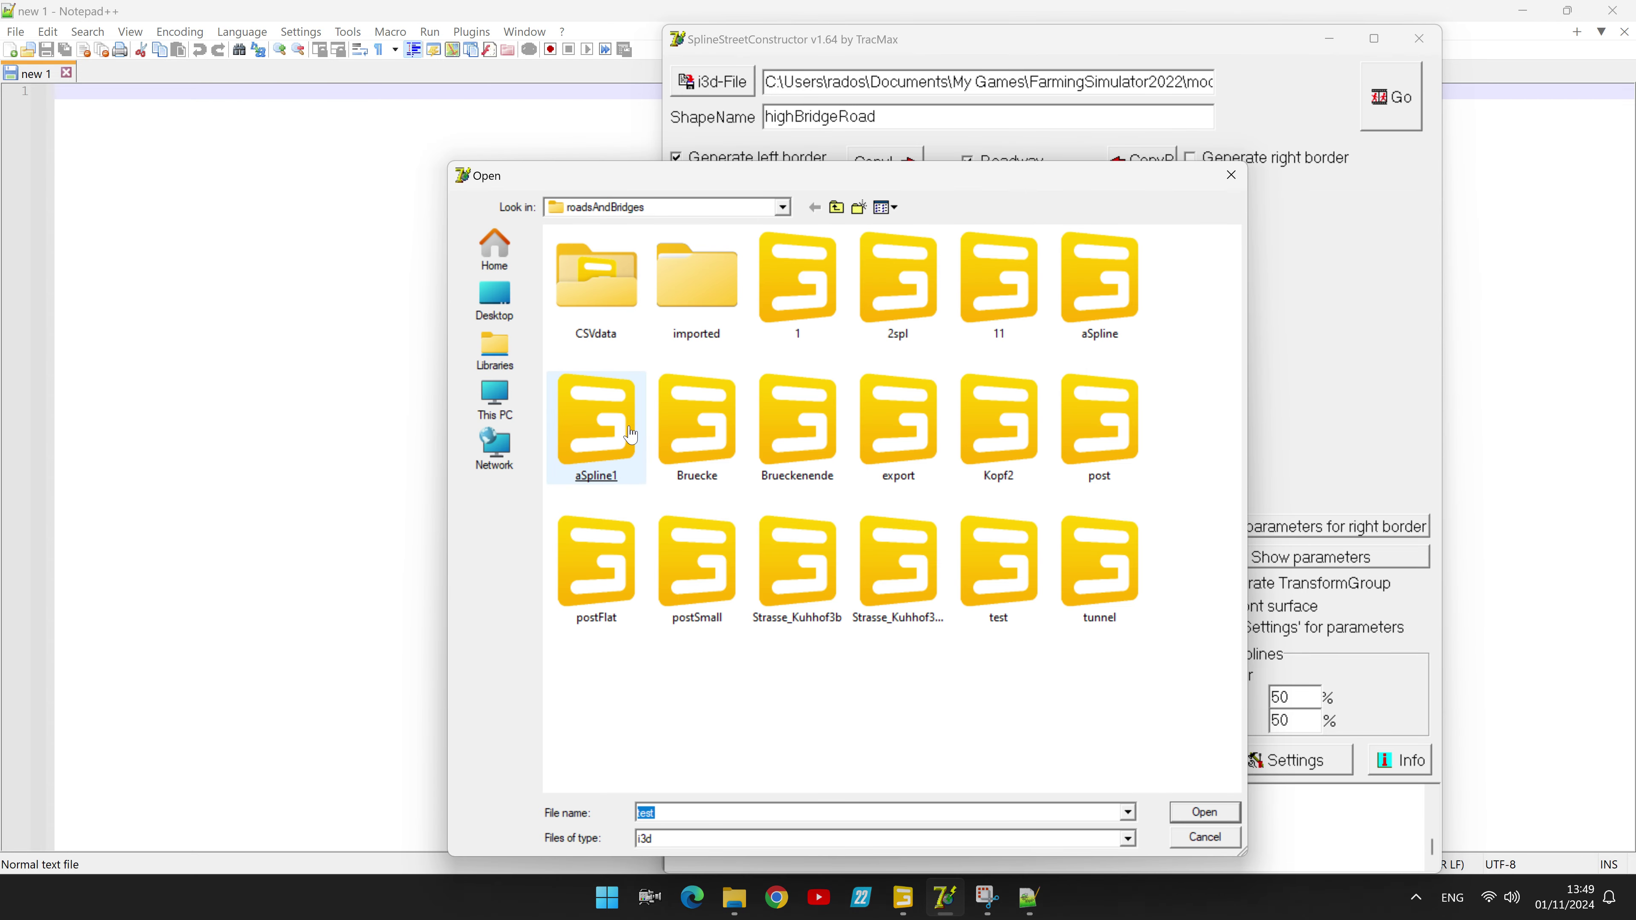
double_click(599, 438)
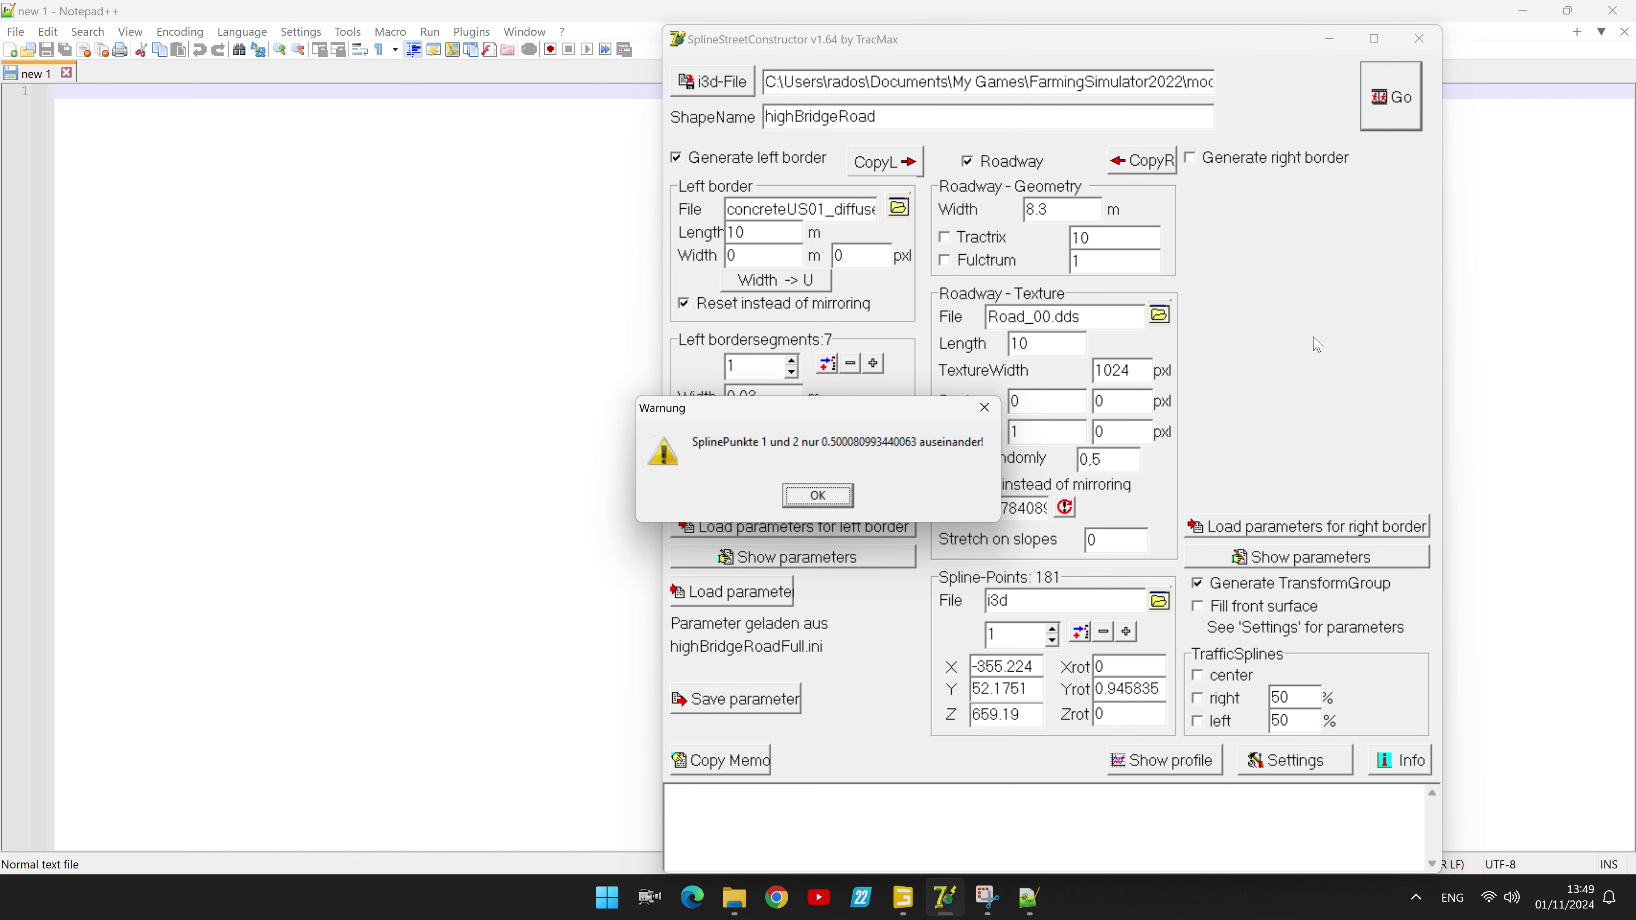
Step: Generate the highBridgeRoad mesh from the loaded spline points, accepting every point-spacing warning
key(Return)
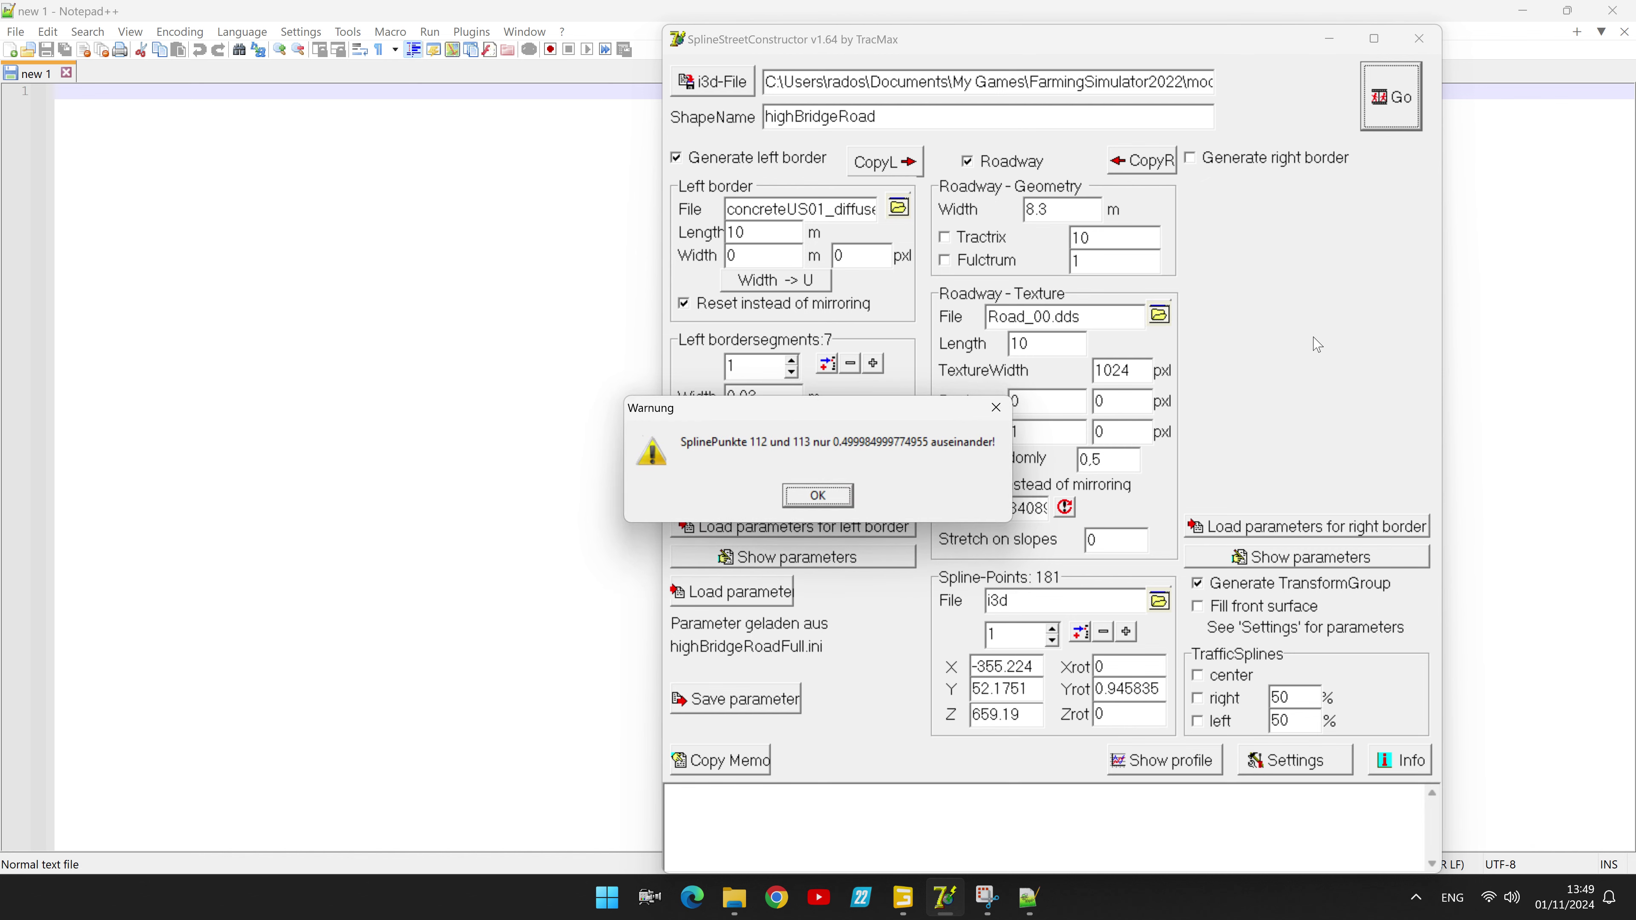
key(Return)
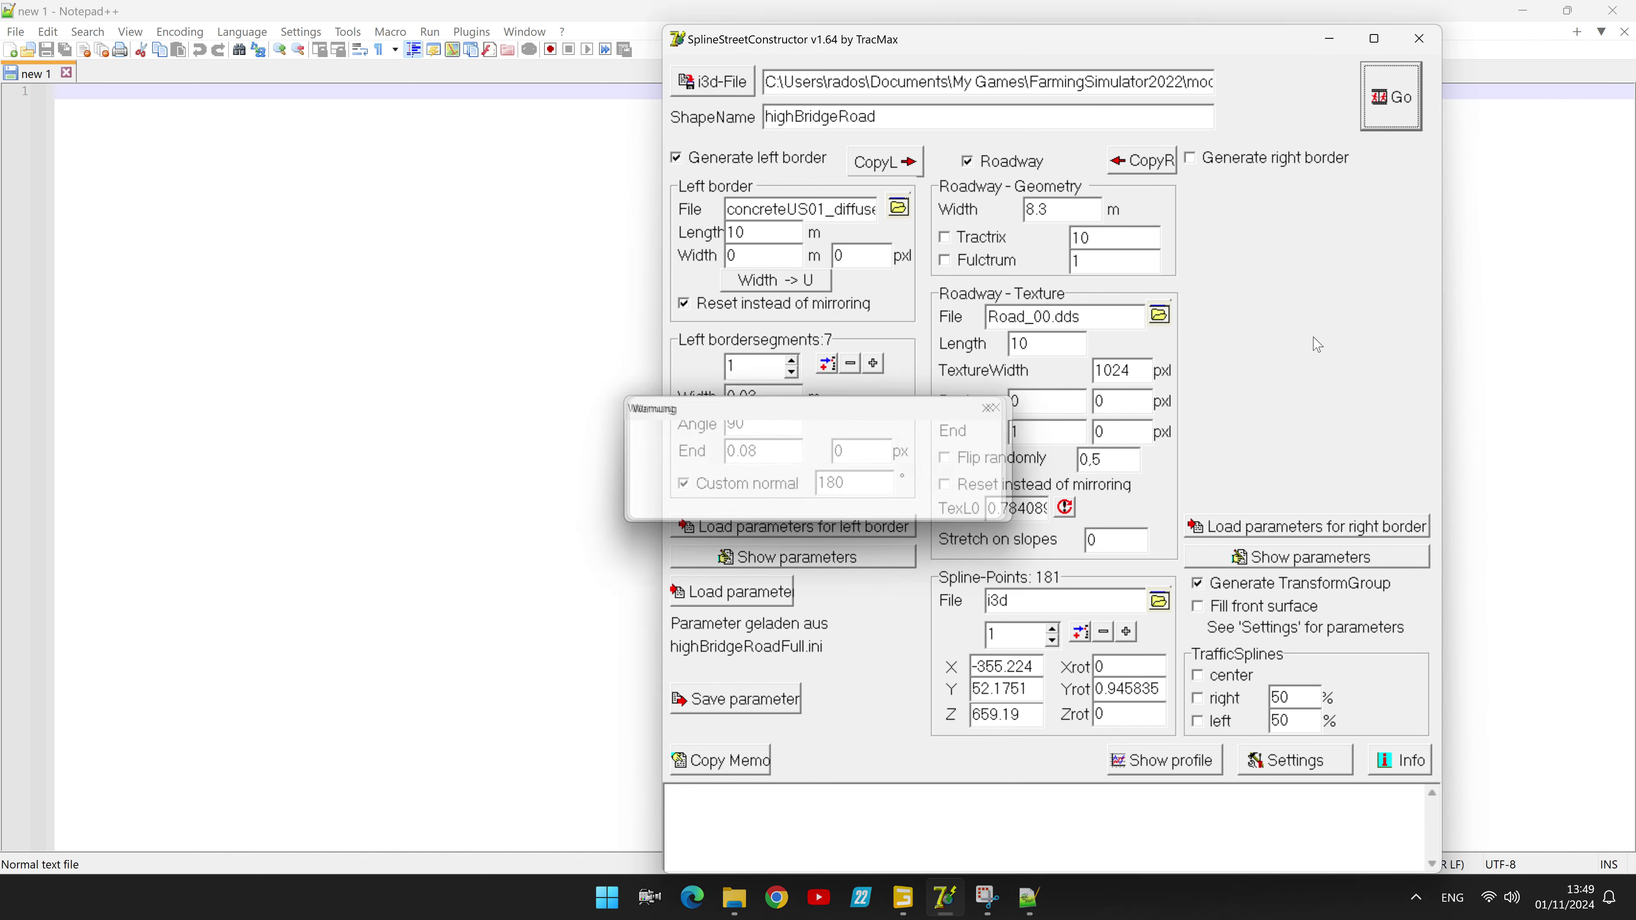
key(Return)
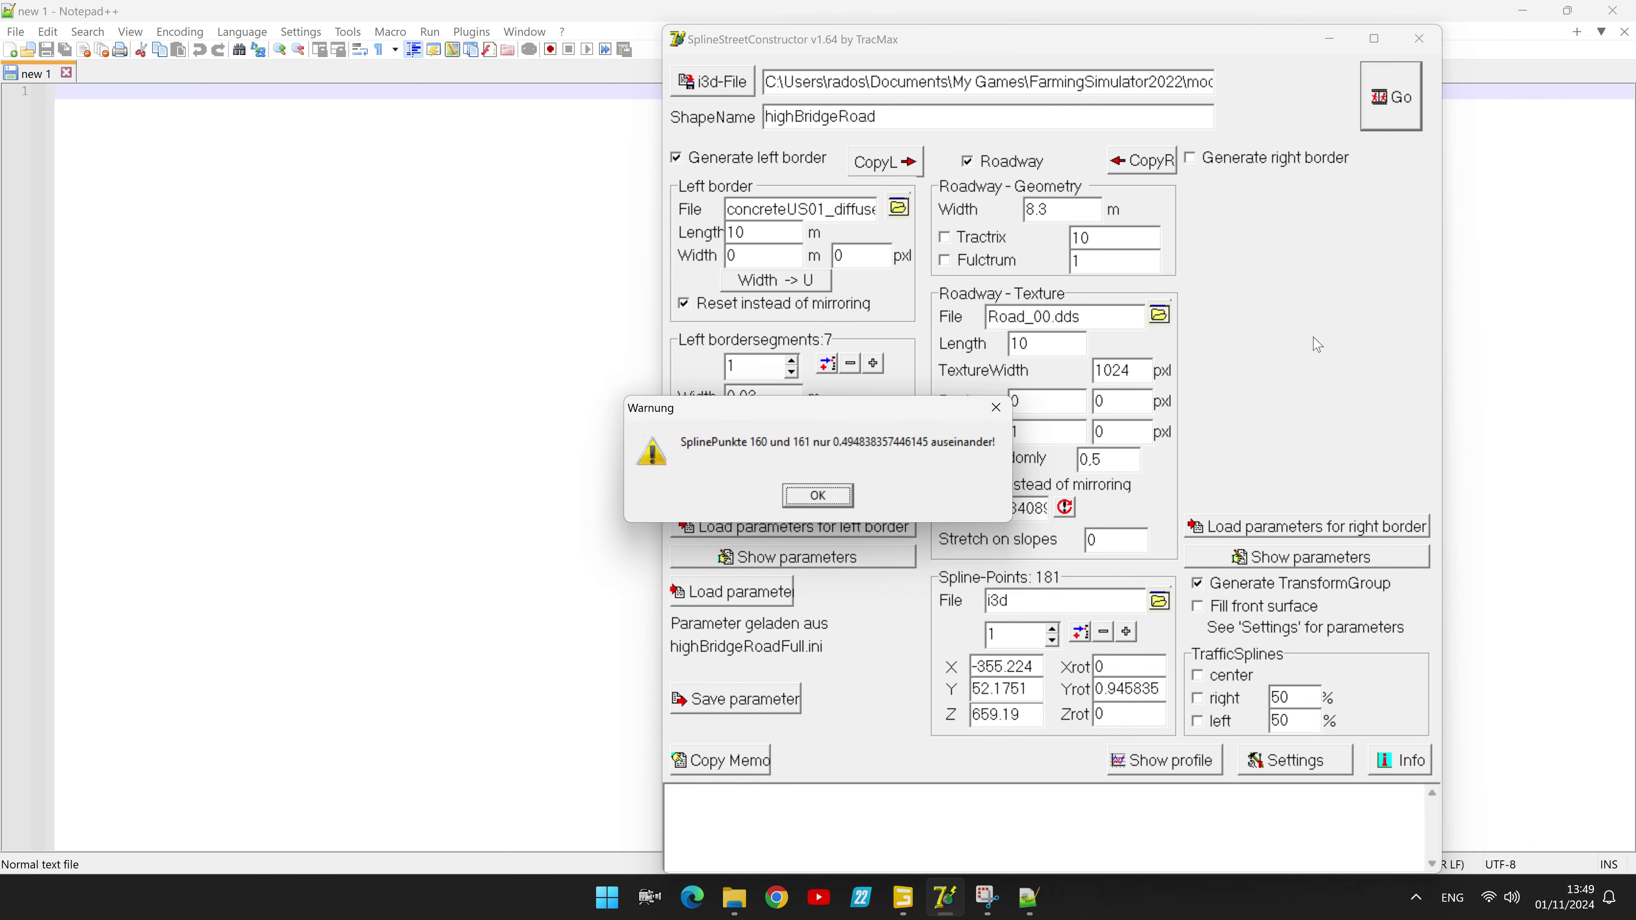
key(Return)
key(Return)
key(Return)
key(Return)
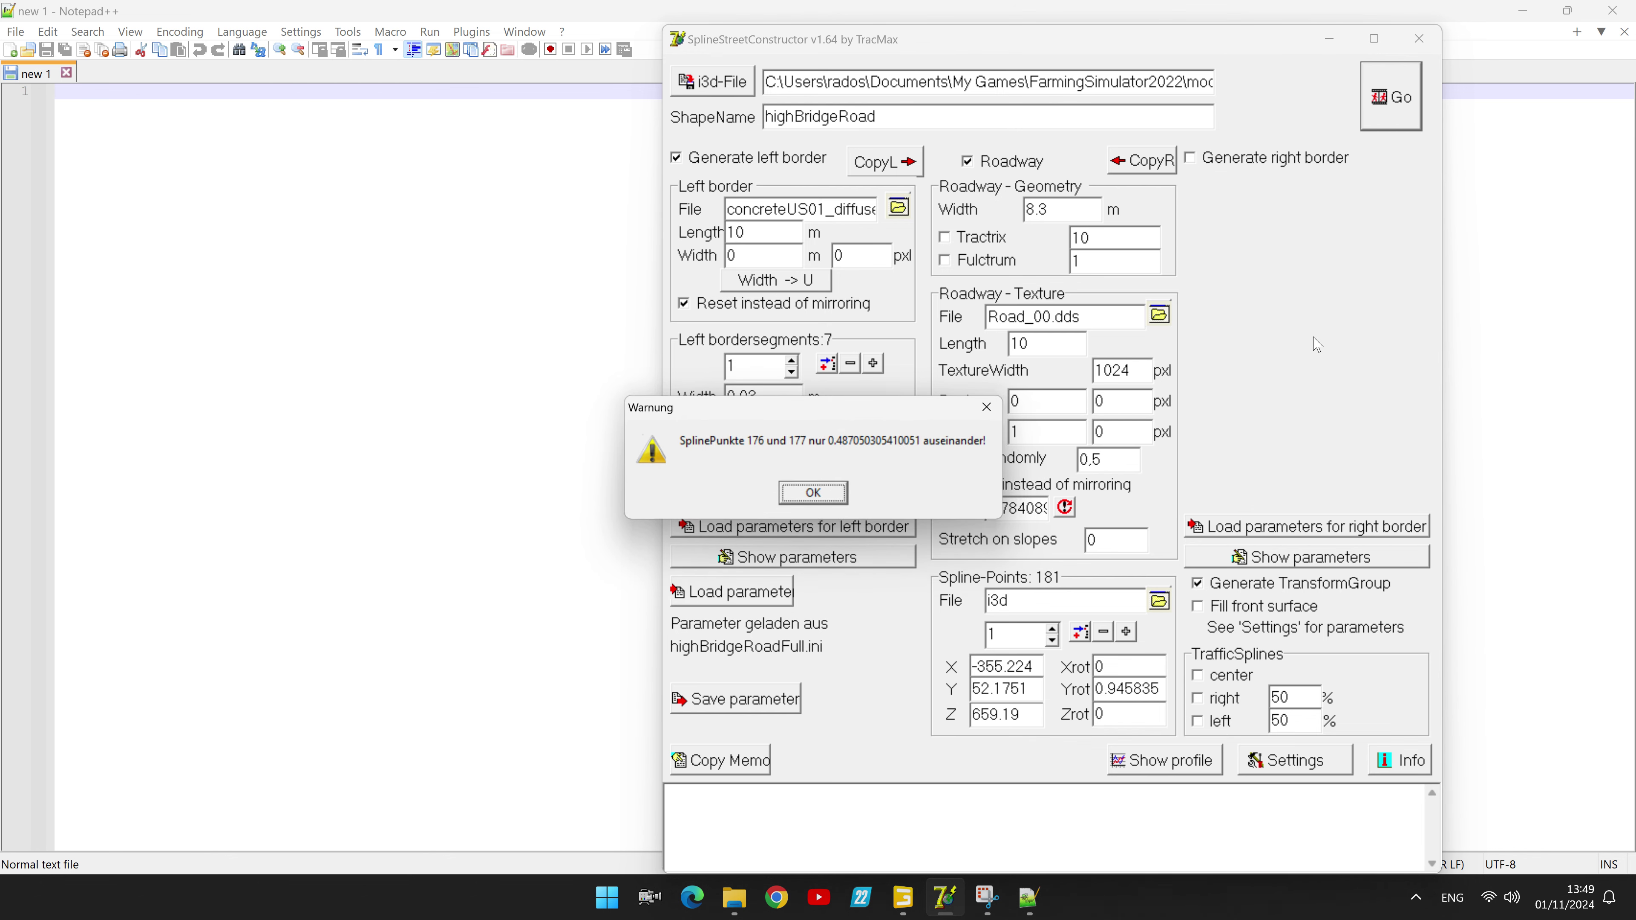
key(Return)
key(Return)
key(Return)
key(Return)
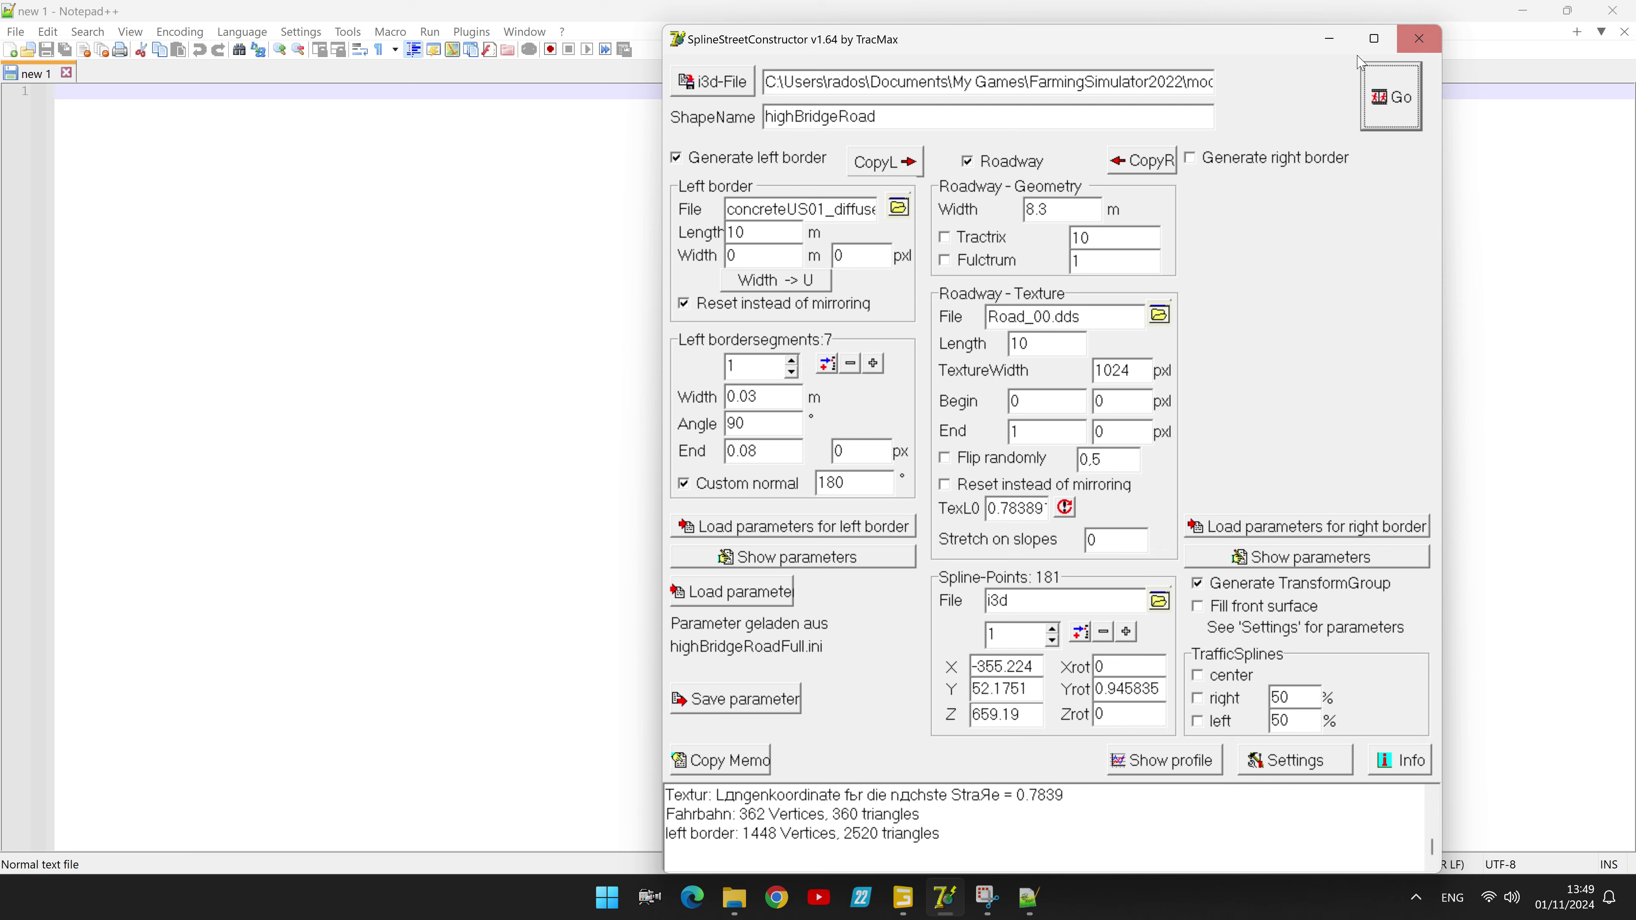
Step: Minimise SplineStreetConstructor, close Notepad++ and import the regenerated 1.i3d road mesh into the map in GIANTS Editor
click(1331, 39)
click(1625, 19)
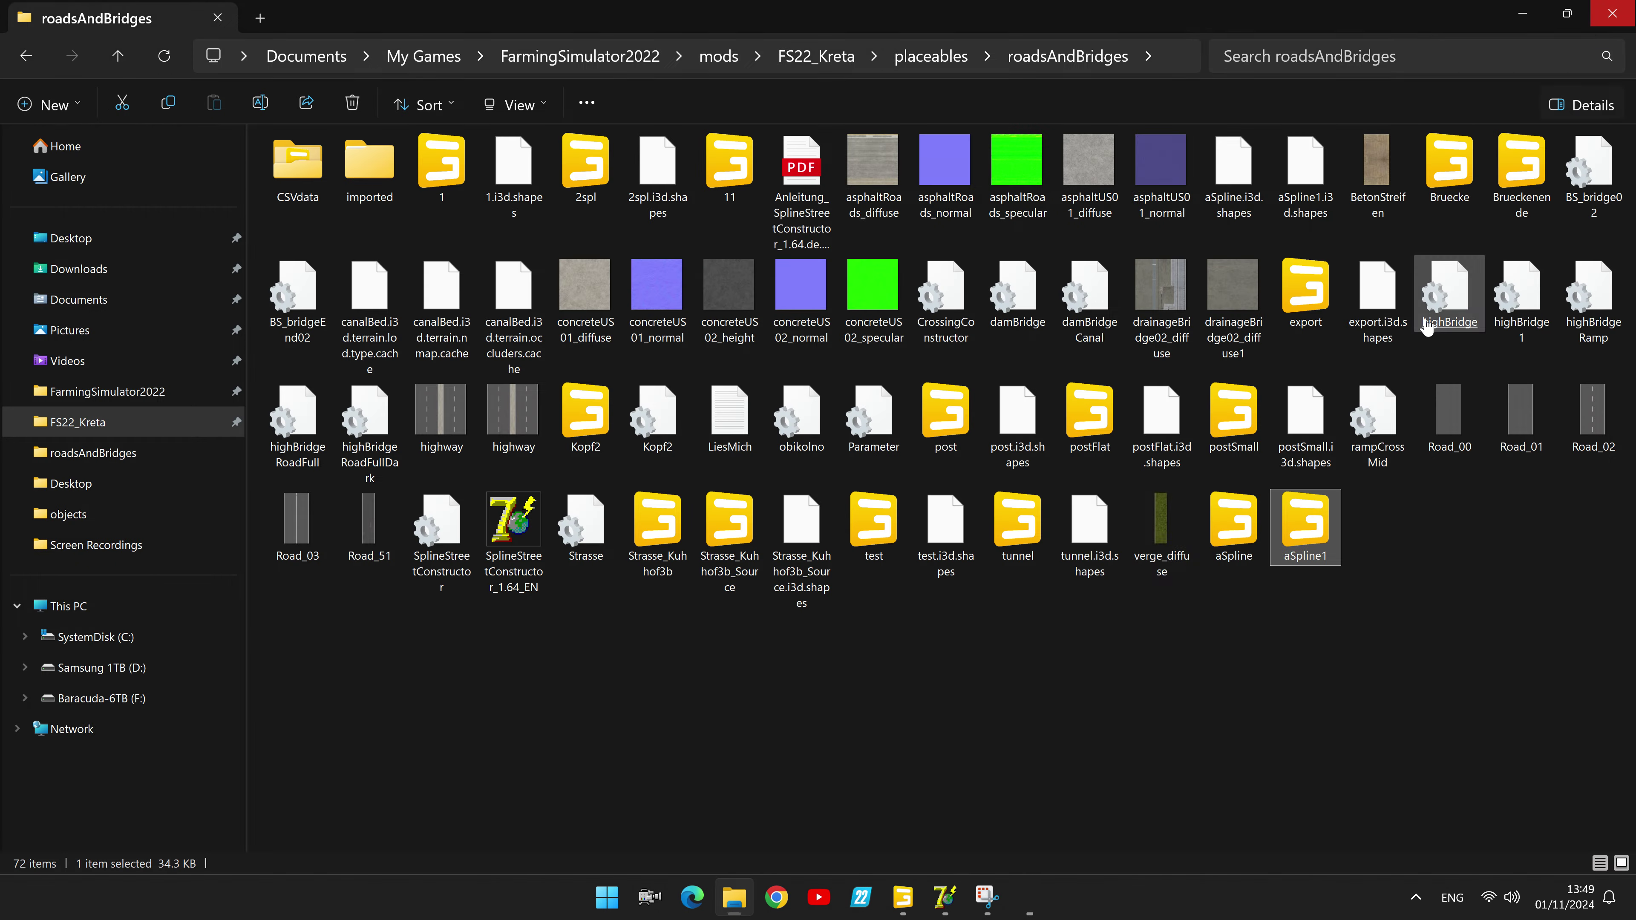
click(924, 897)
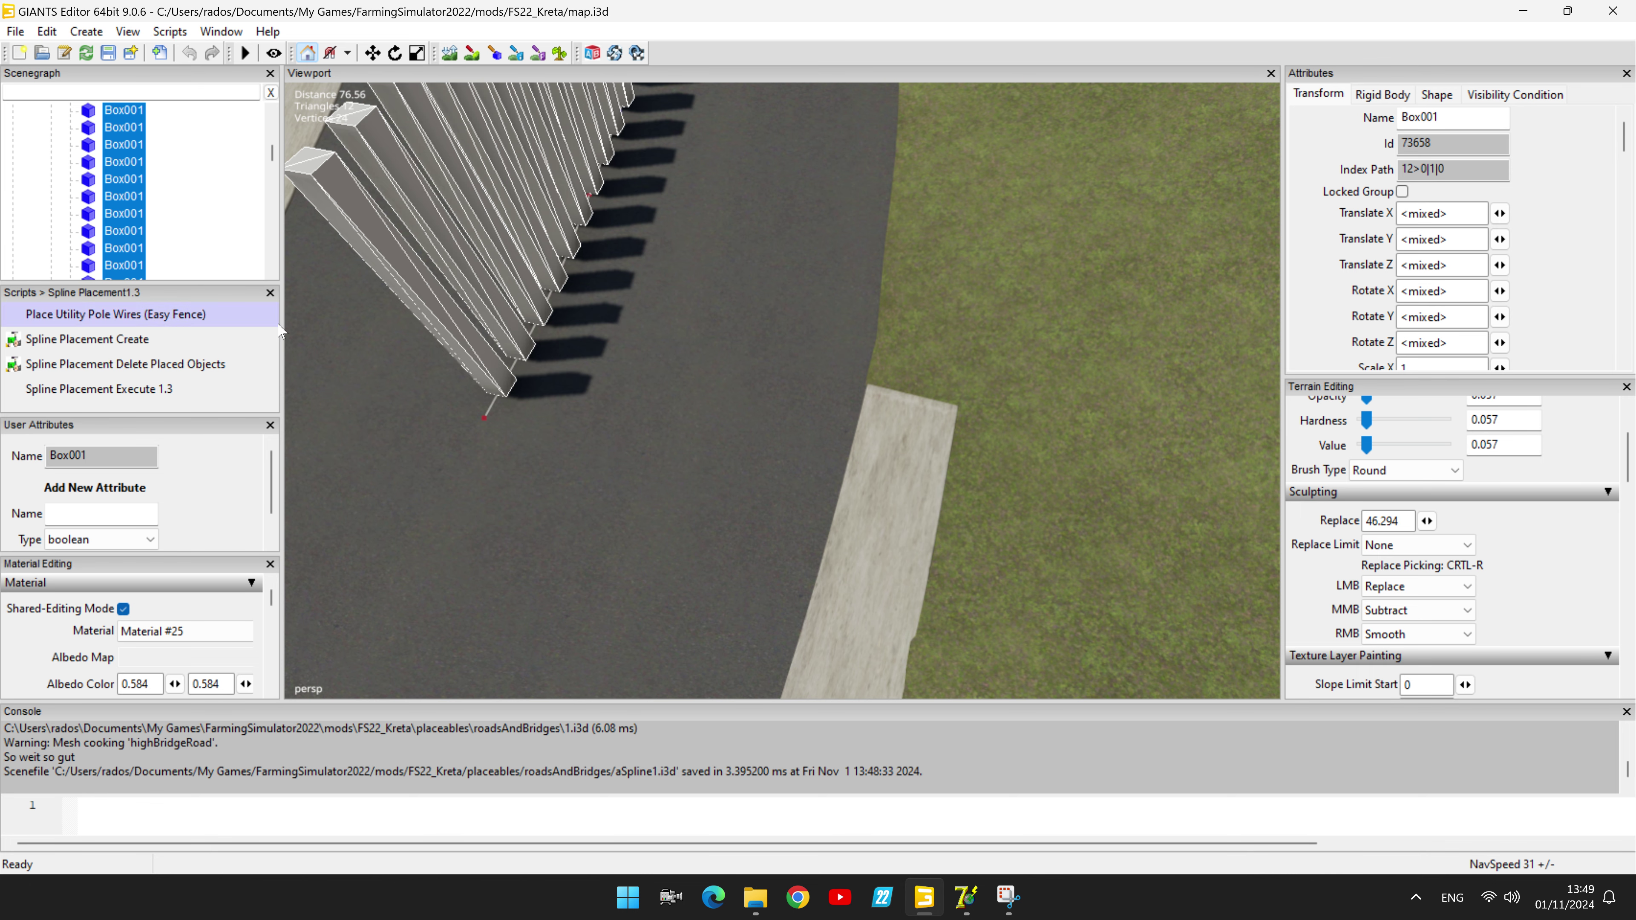
click(15, 31)
click(71, 243)
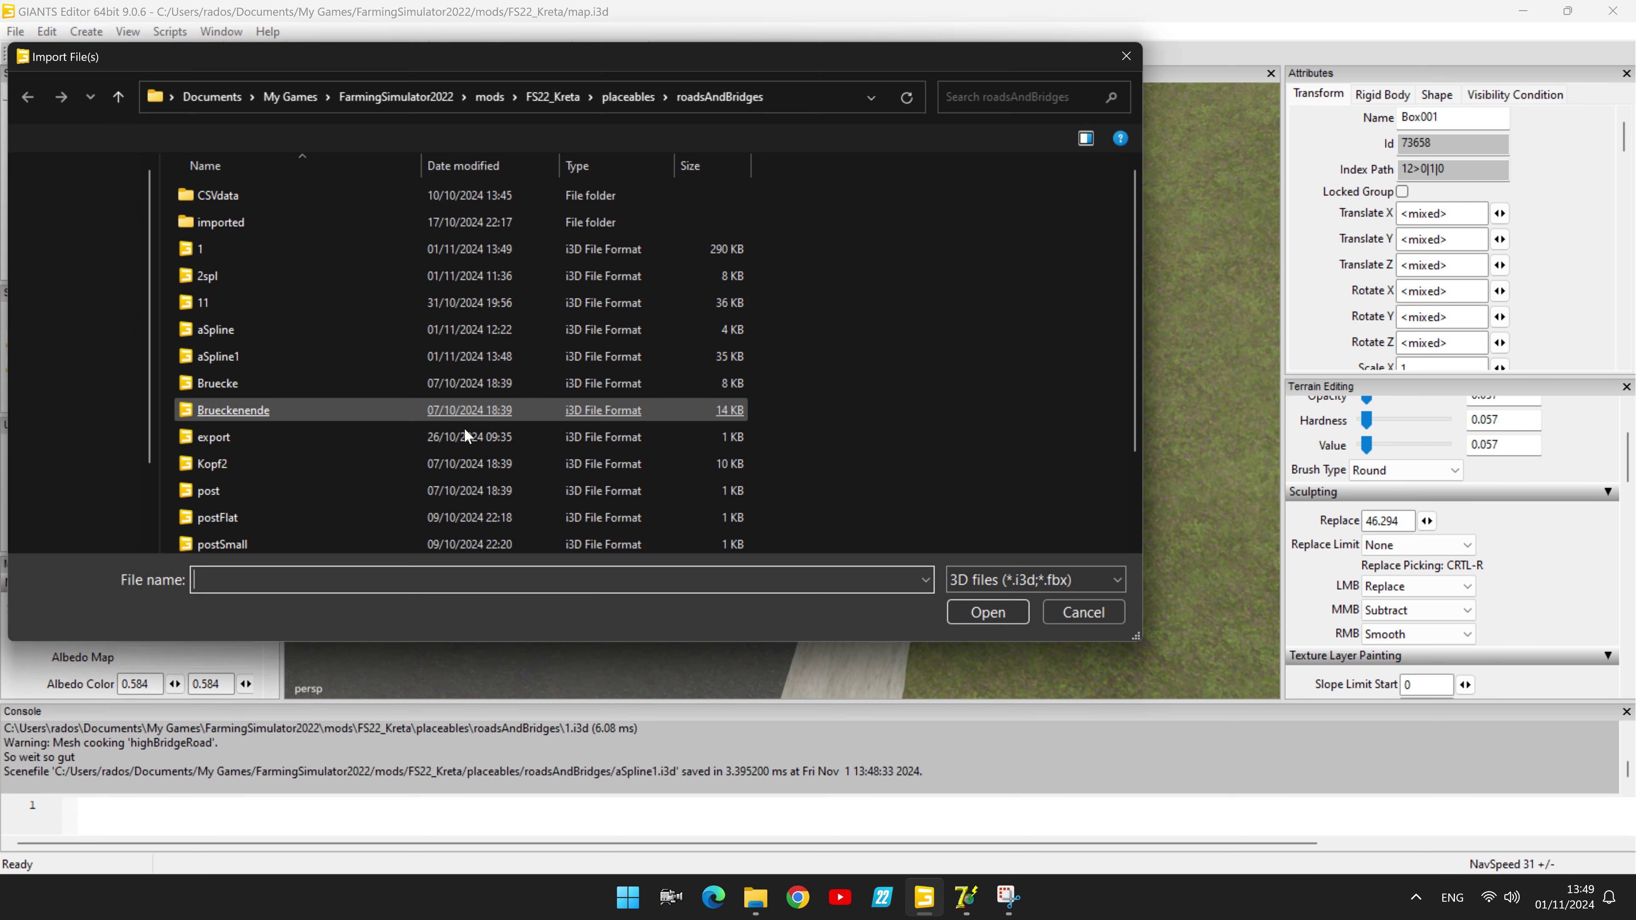
double_click(209, 253)
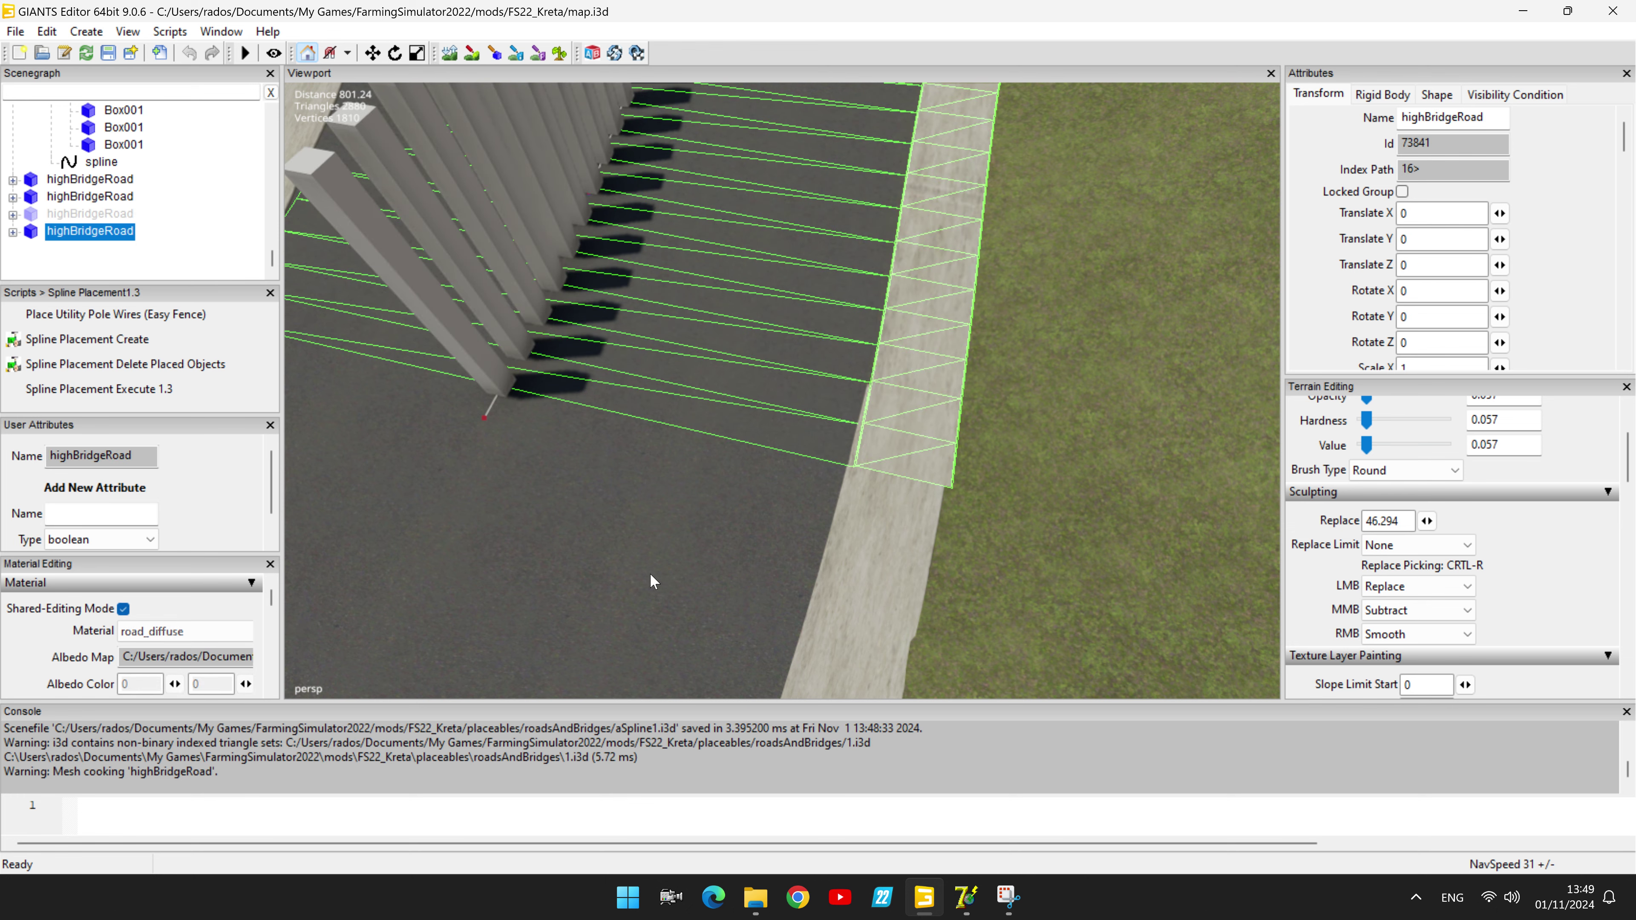
Step: Check the new road's end against the existing road and lower the last Box001 post to about Translate Y 46.171
alt+middle_drag(650, 573, 682, 587)
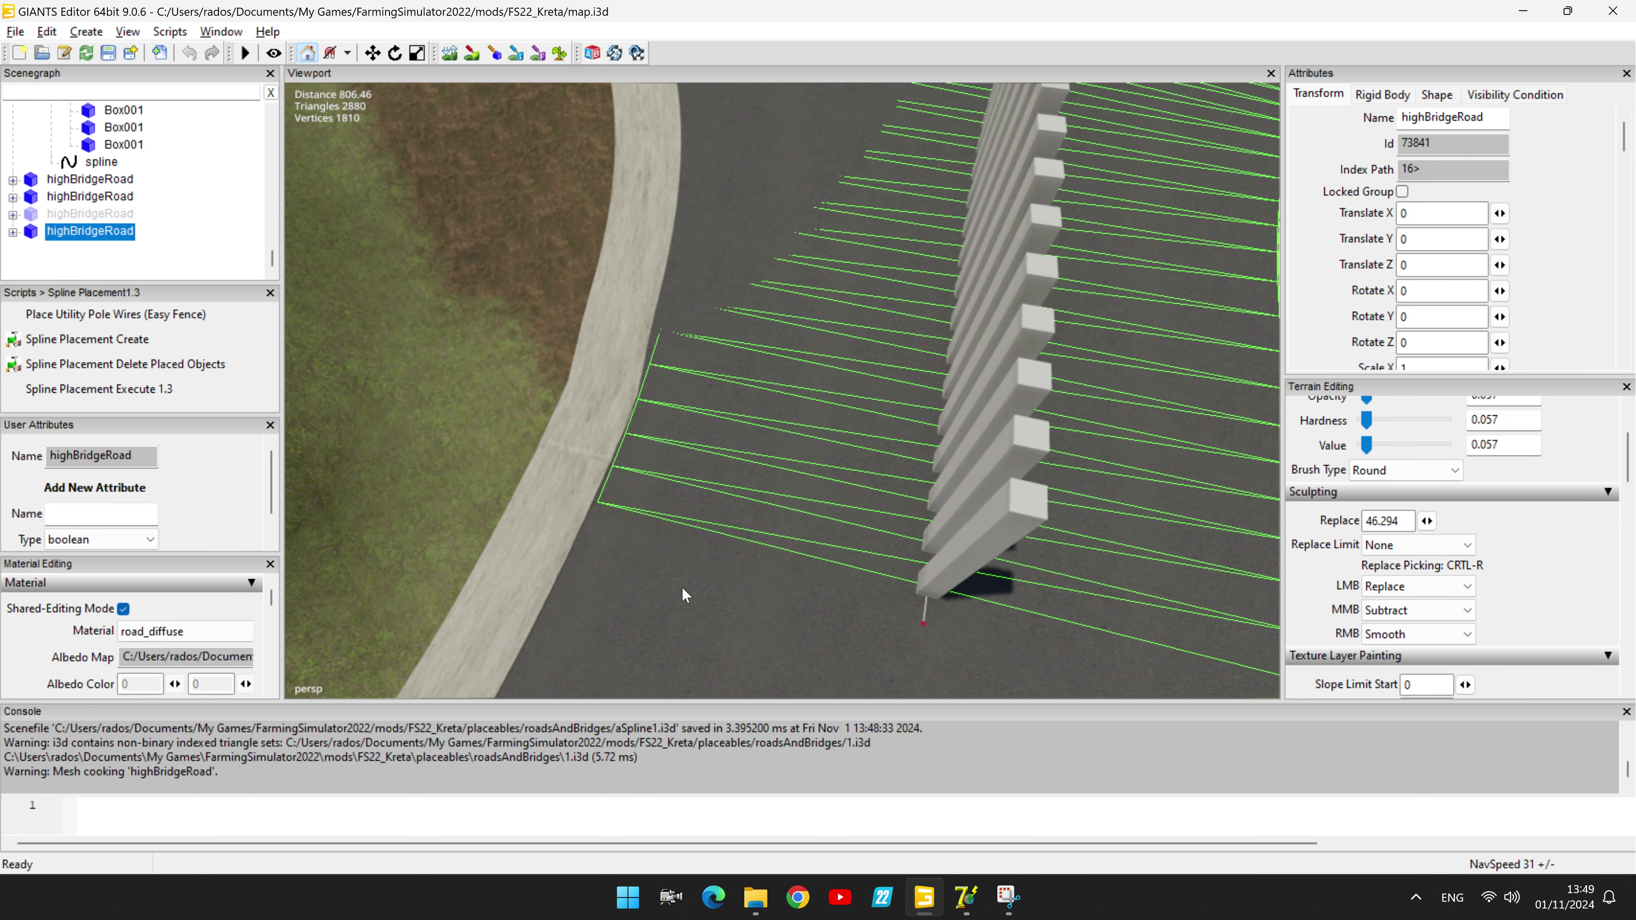
alt+drag(681, 587, 859, 577)
right_drag(861, 579, 810, 555)
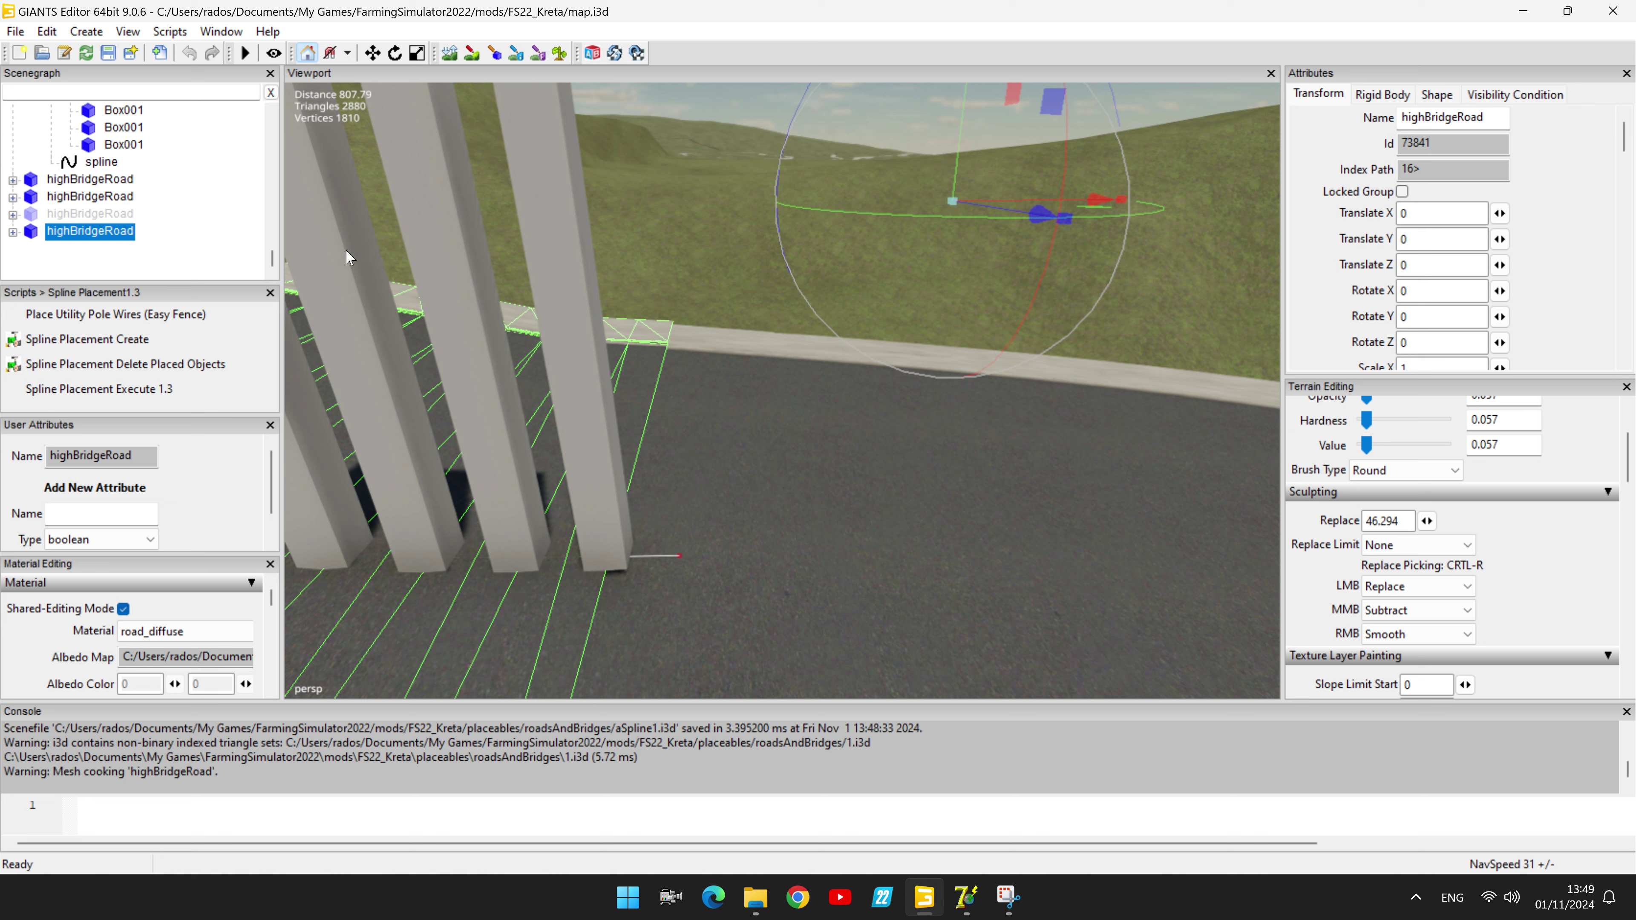
click(125, 148)
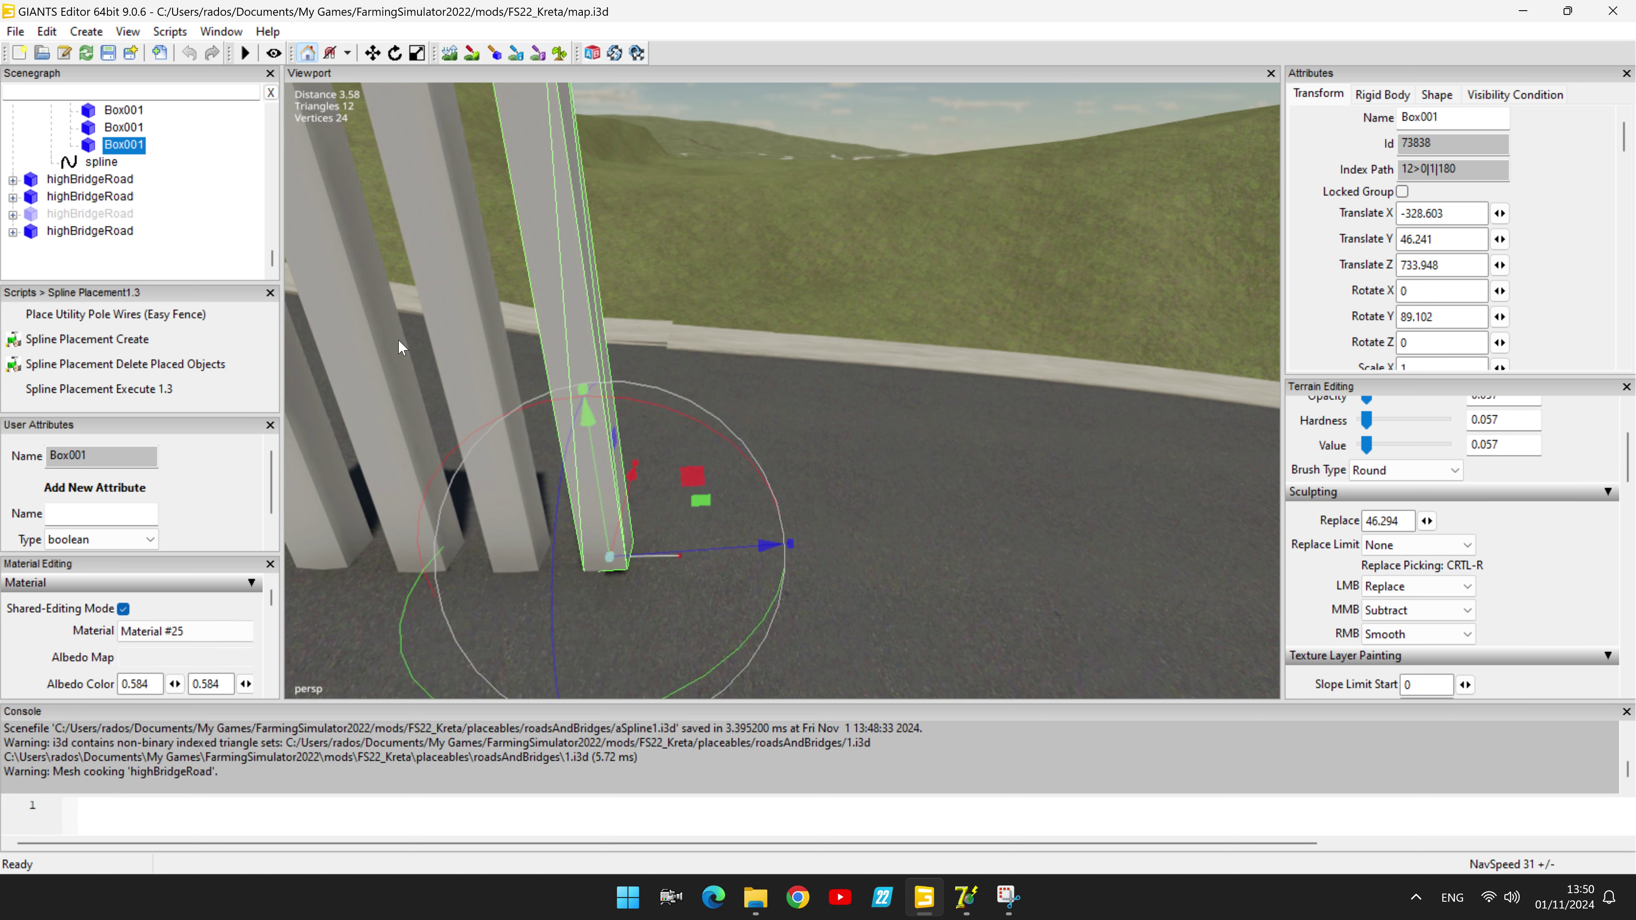
drag(603, 484, 607, 499)
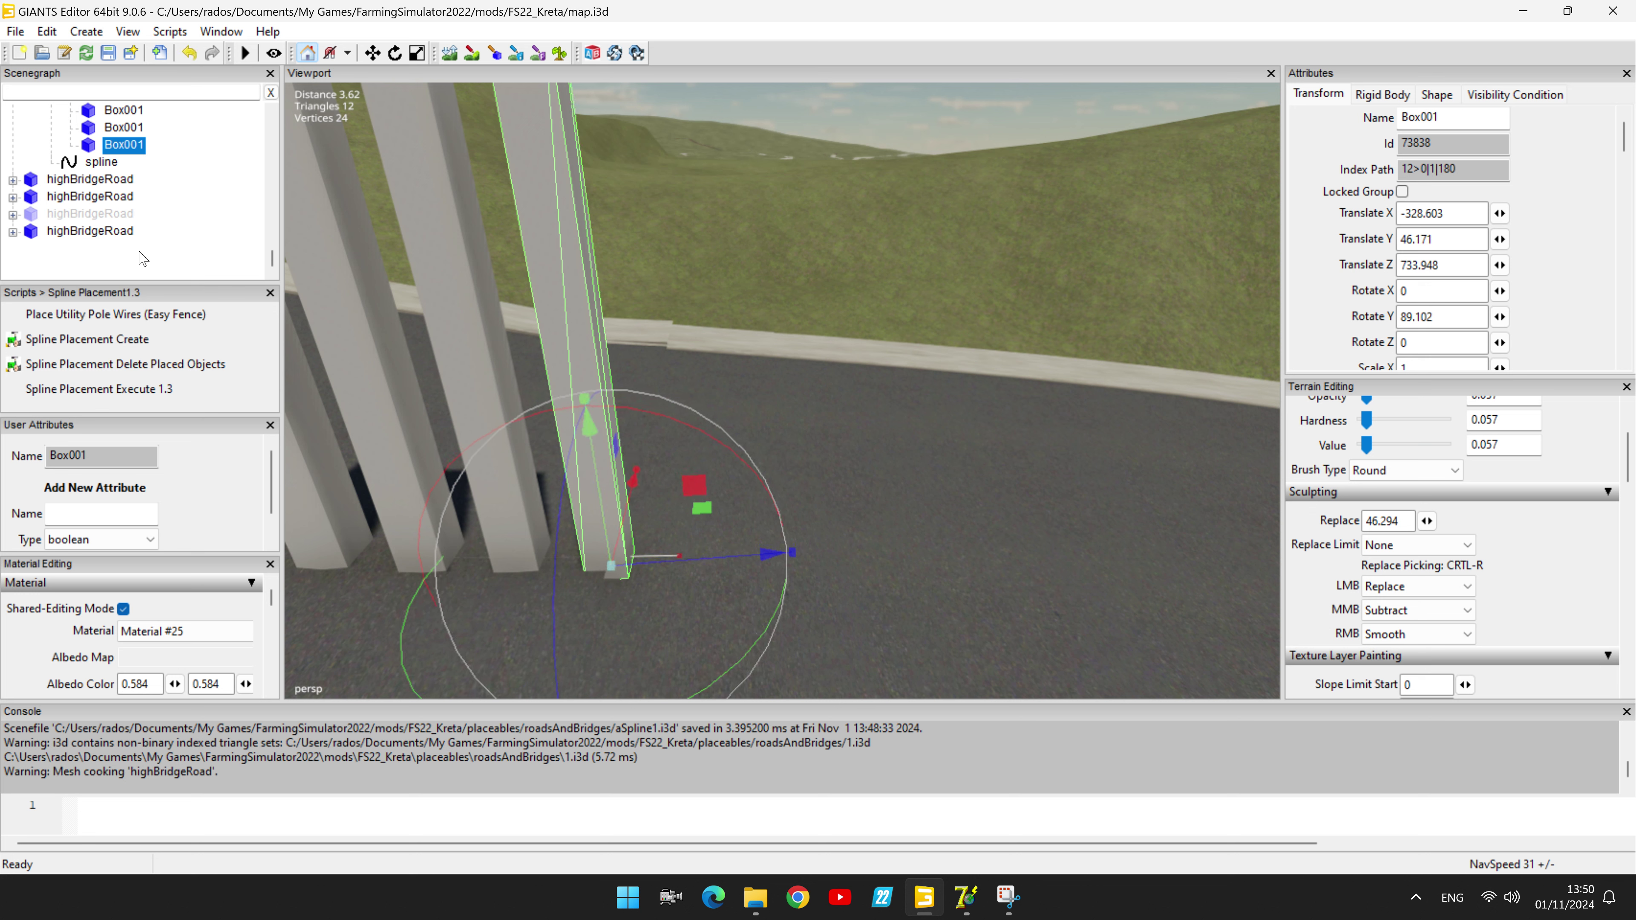
Step: Lower the second-to-last Box001 post slightly to about Translate Y 46.262
click(126, 127)
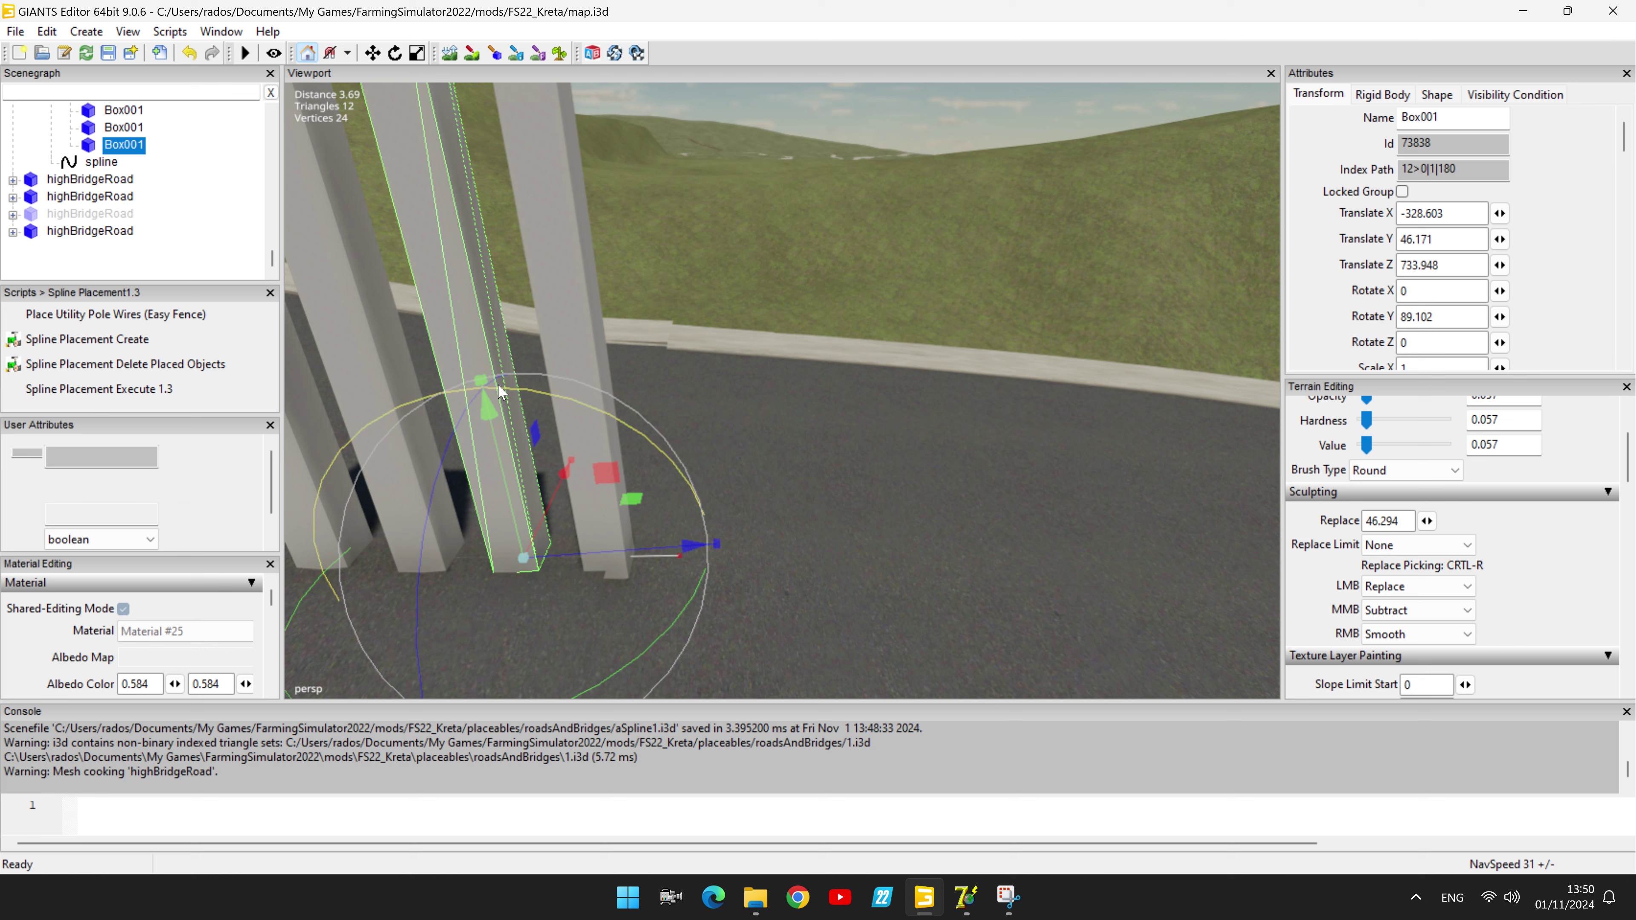
click(490, 436)
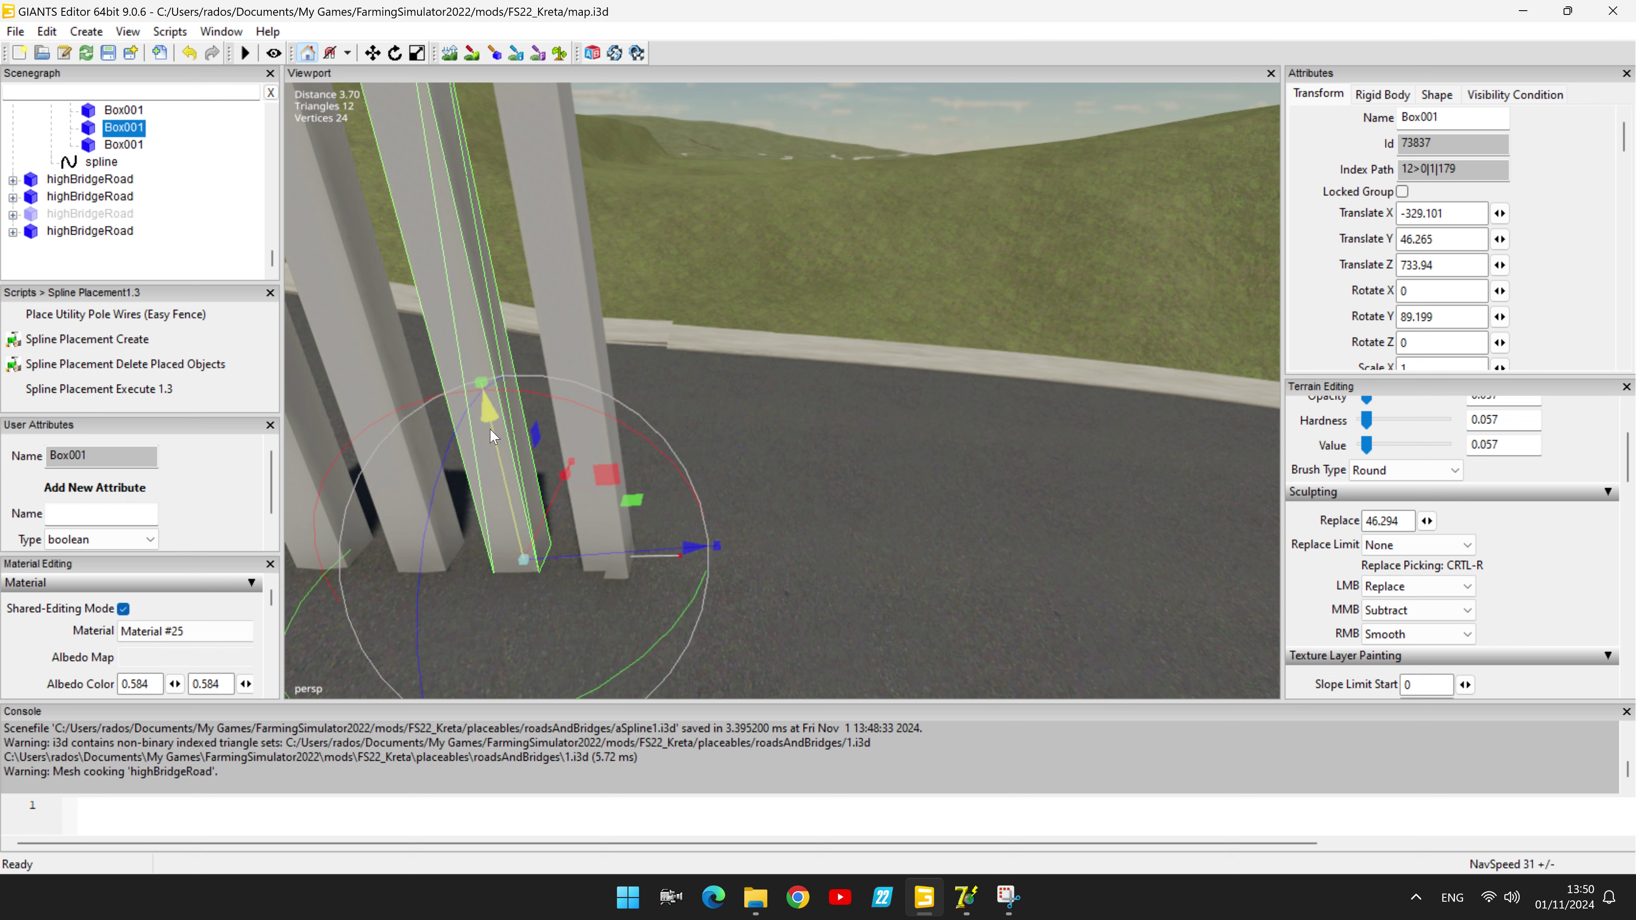
drag(491, 430, 490, 431)
scroll(1052, 415, down, 5)
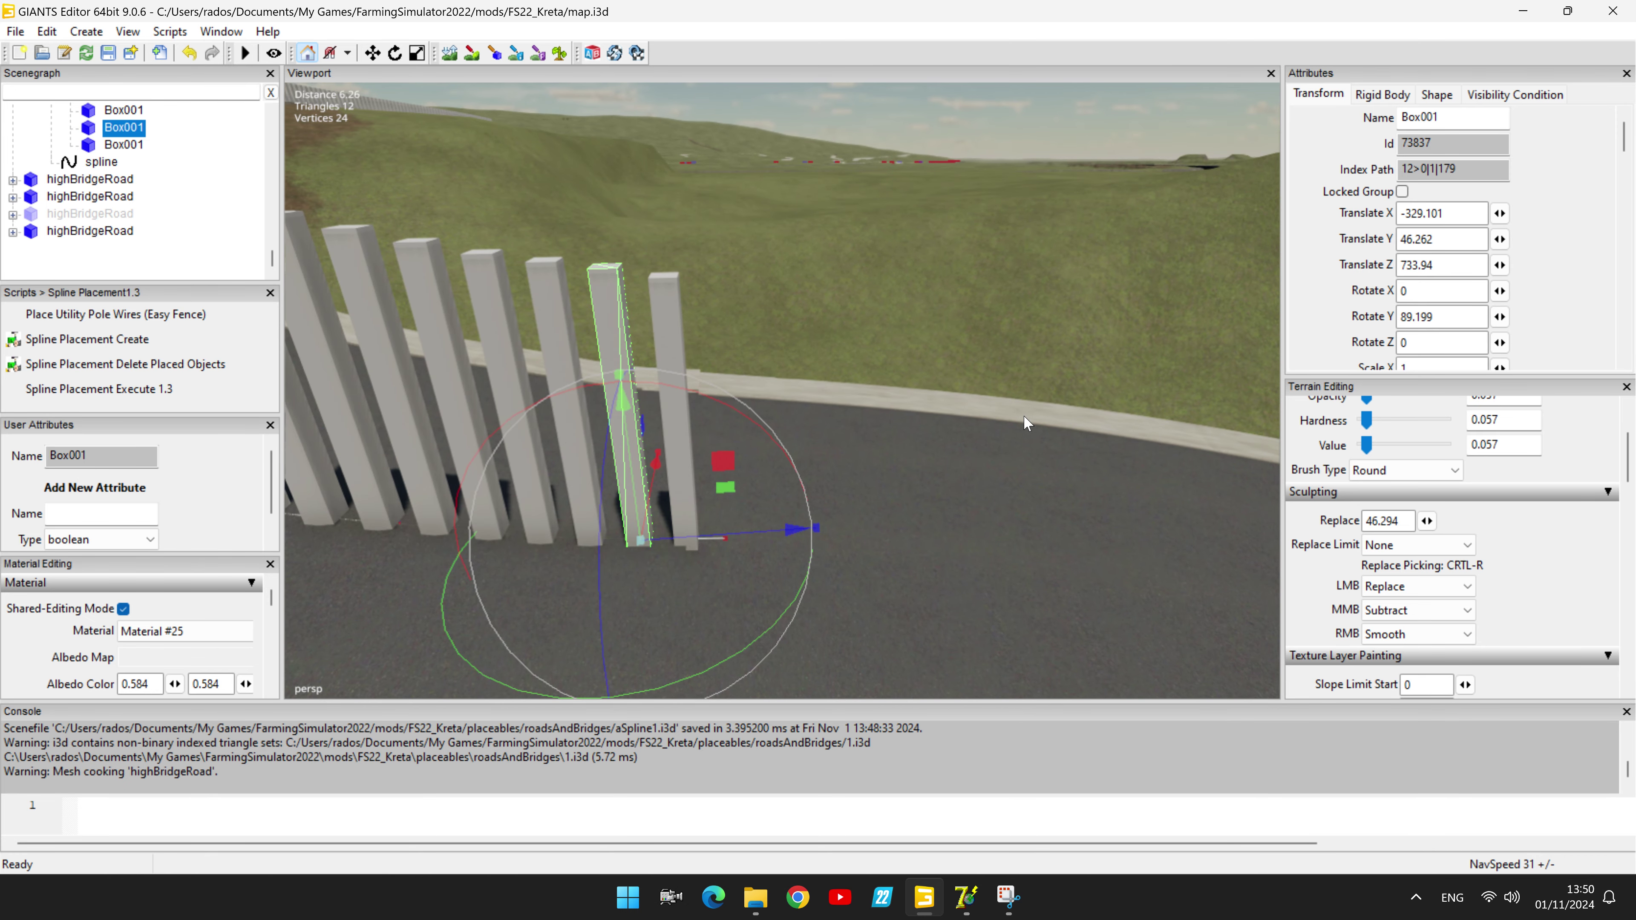
Step: Select all Box001 posts under placedObjects and export the selection with files, overwriting aSpline1.i3d
click(124, 144)
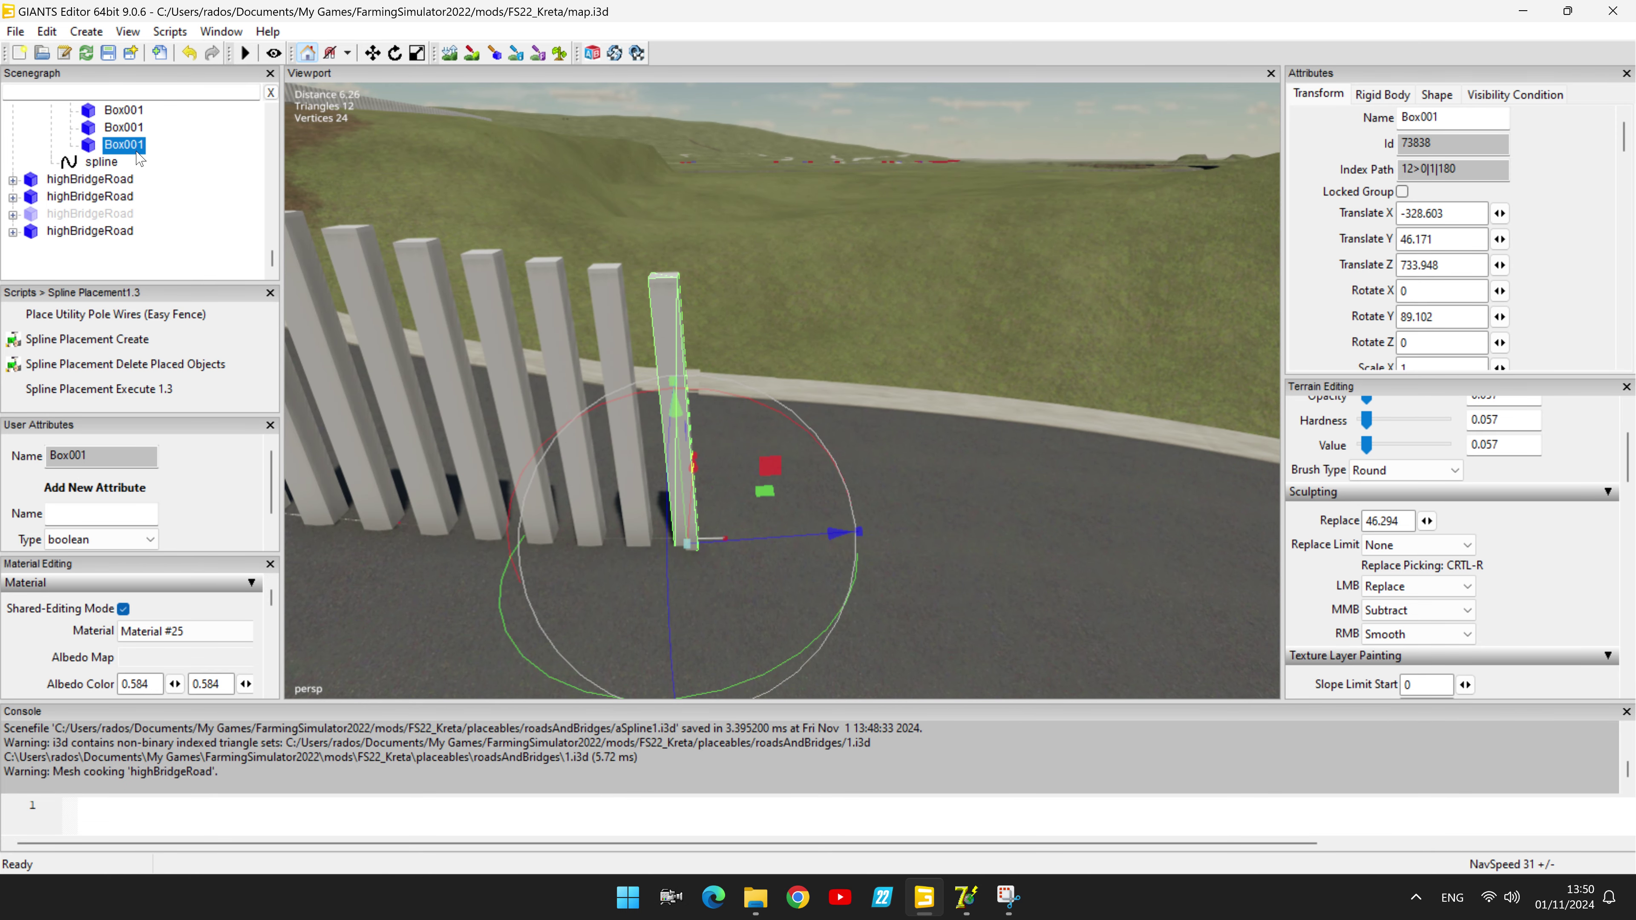
scroll(223, 236, up, 3)
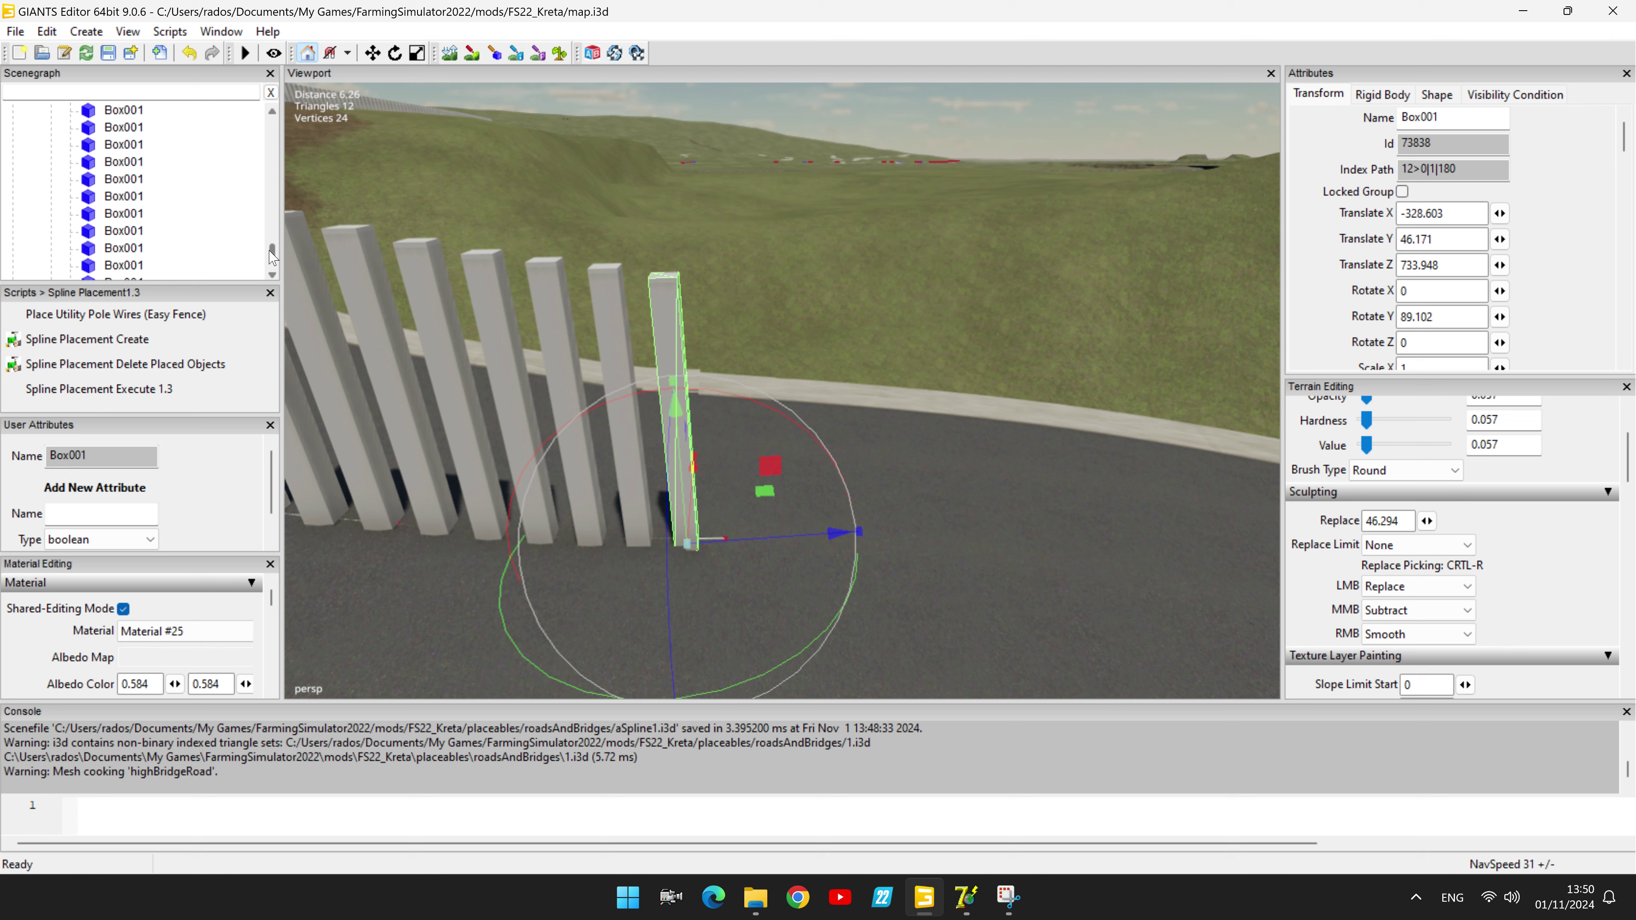
drag(270, 254, 273, 143)
scroll(219, 223, down, 2)
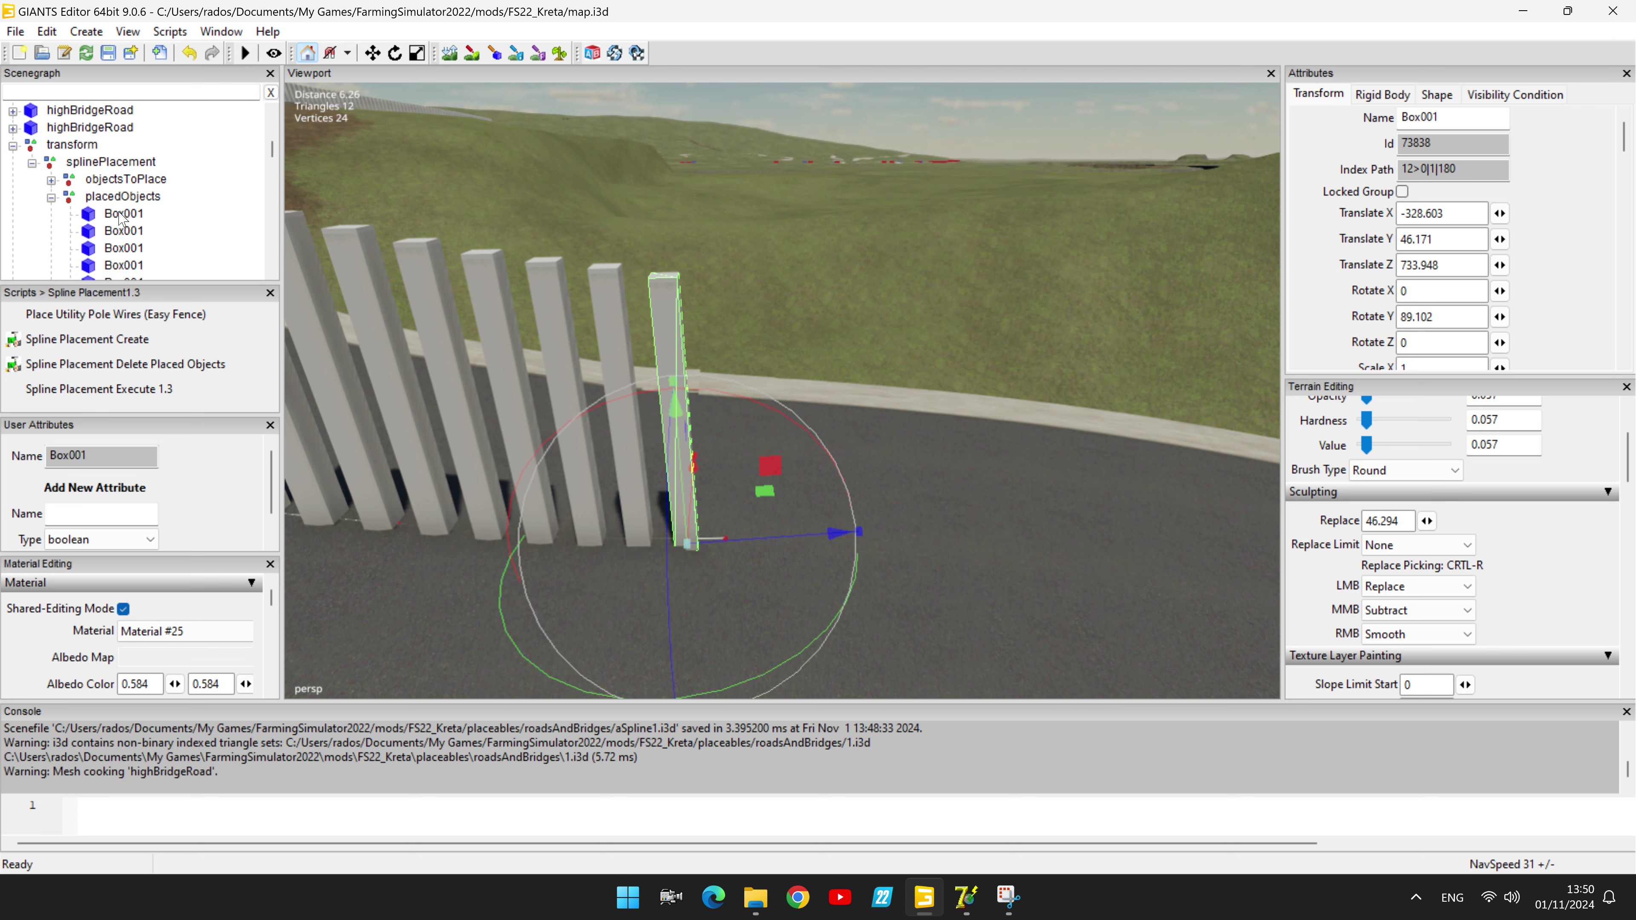
shift+click(120, 216)
click(14, 31)
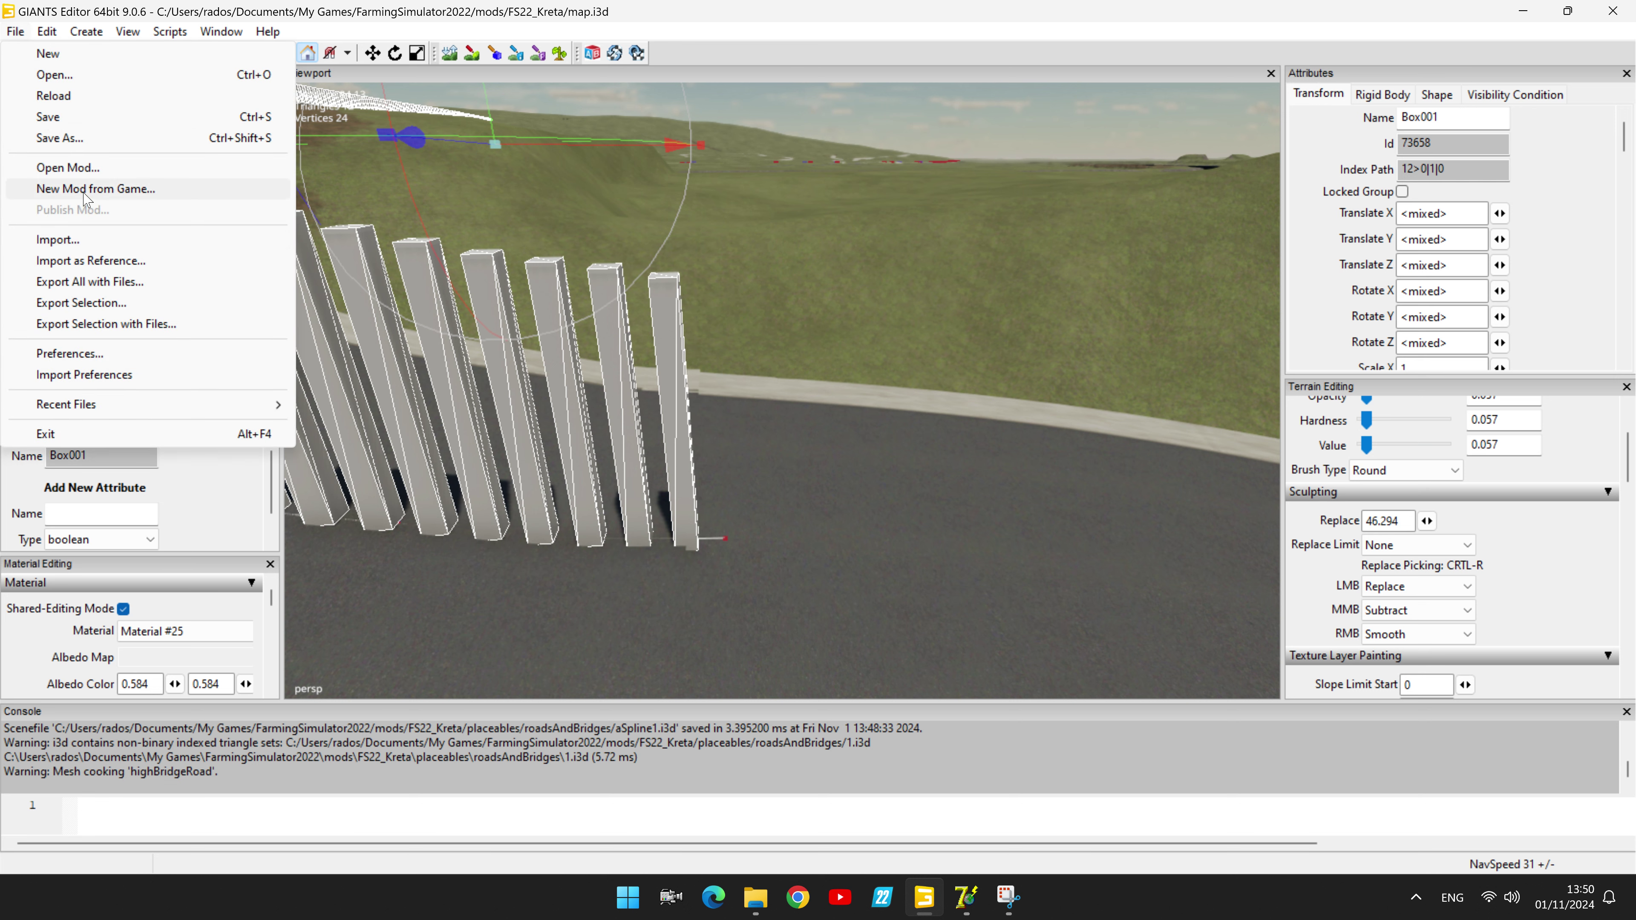
click(106, 324)
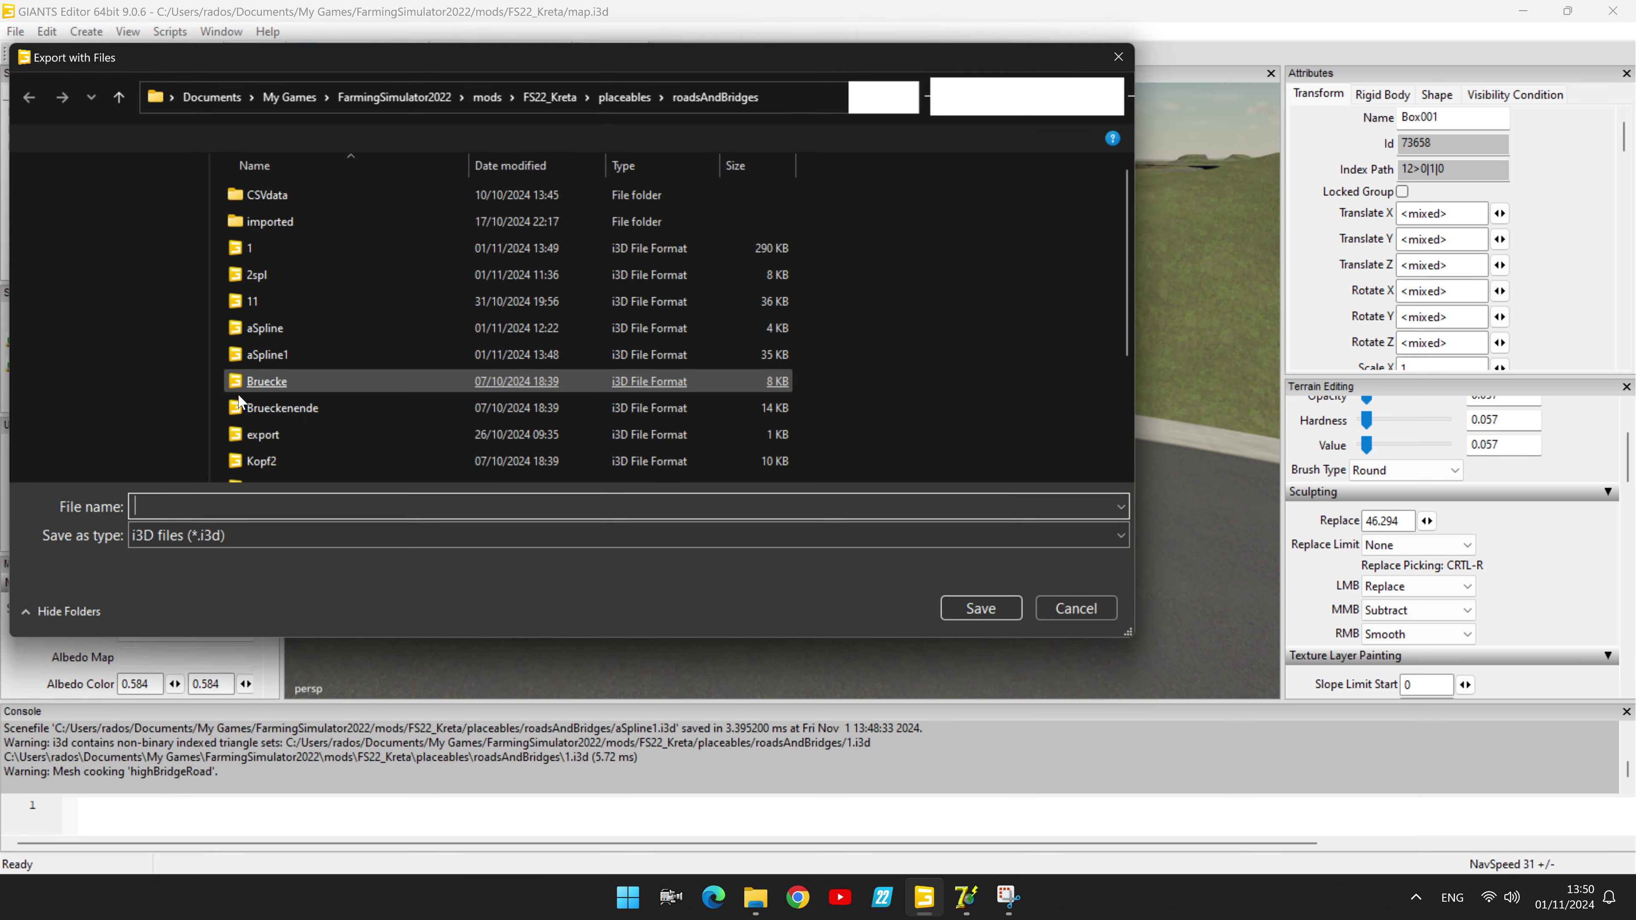
double_click(283, 354)
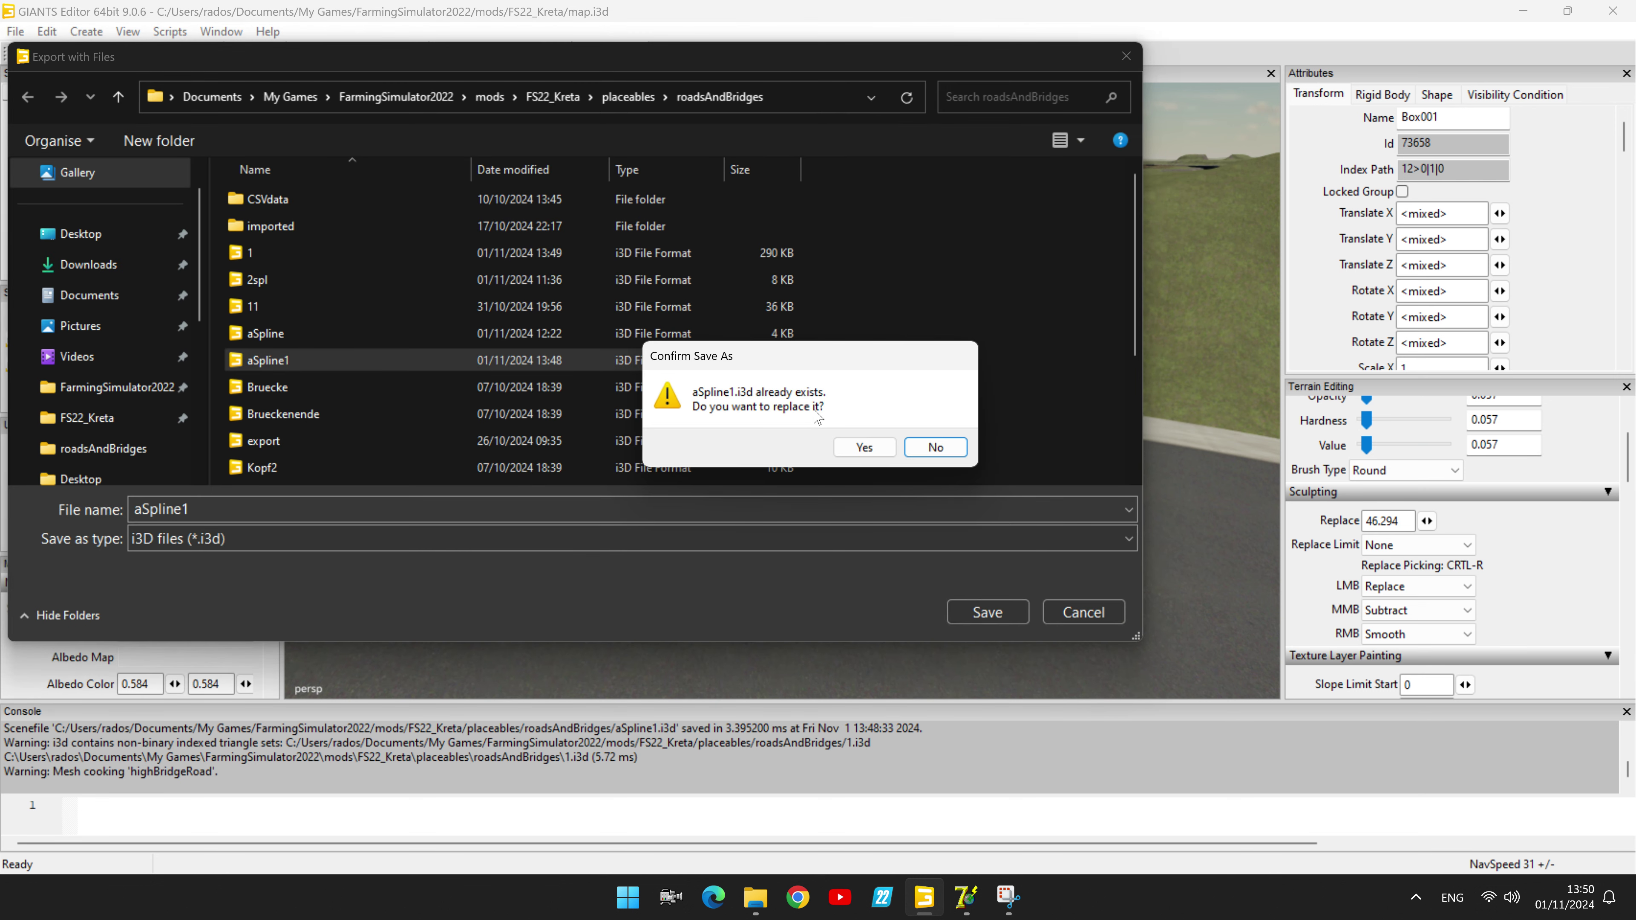
click(844, 448)
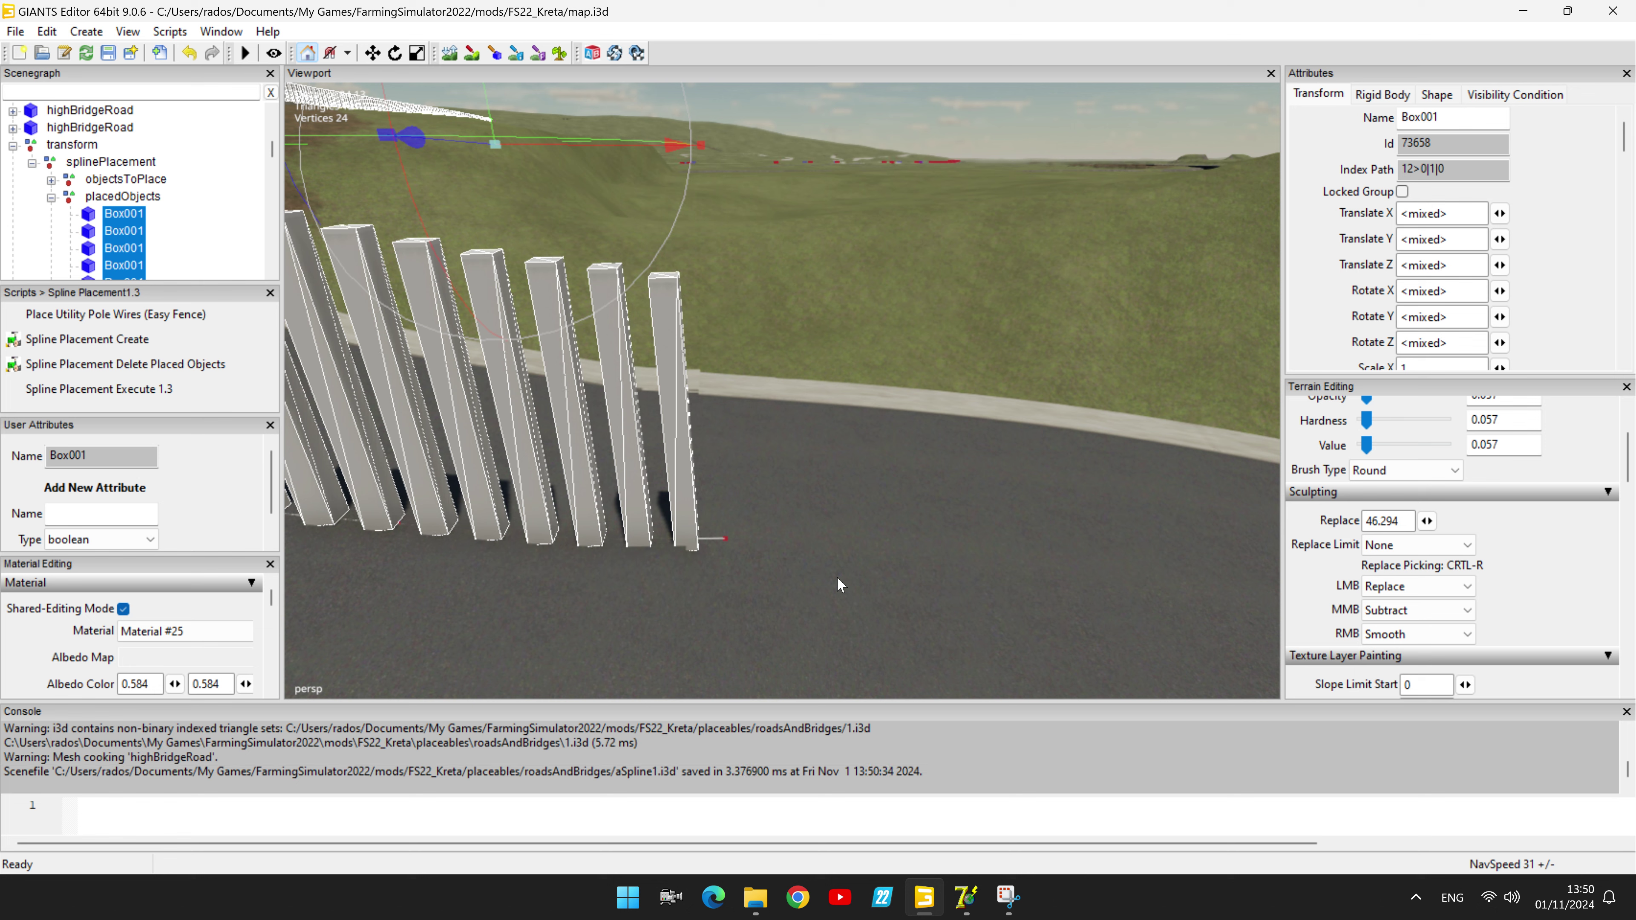
Step: Open aSpline1.i3d from the roadsAndBridges folder in Notepad++ and replace every 180" with 0"
click(755, 898)
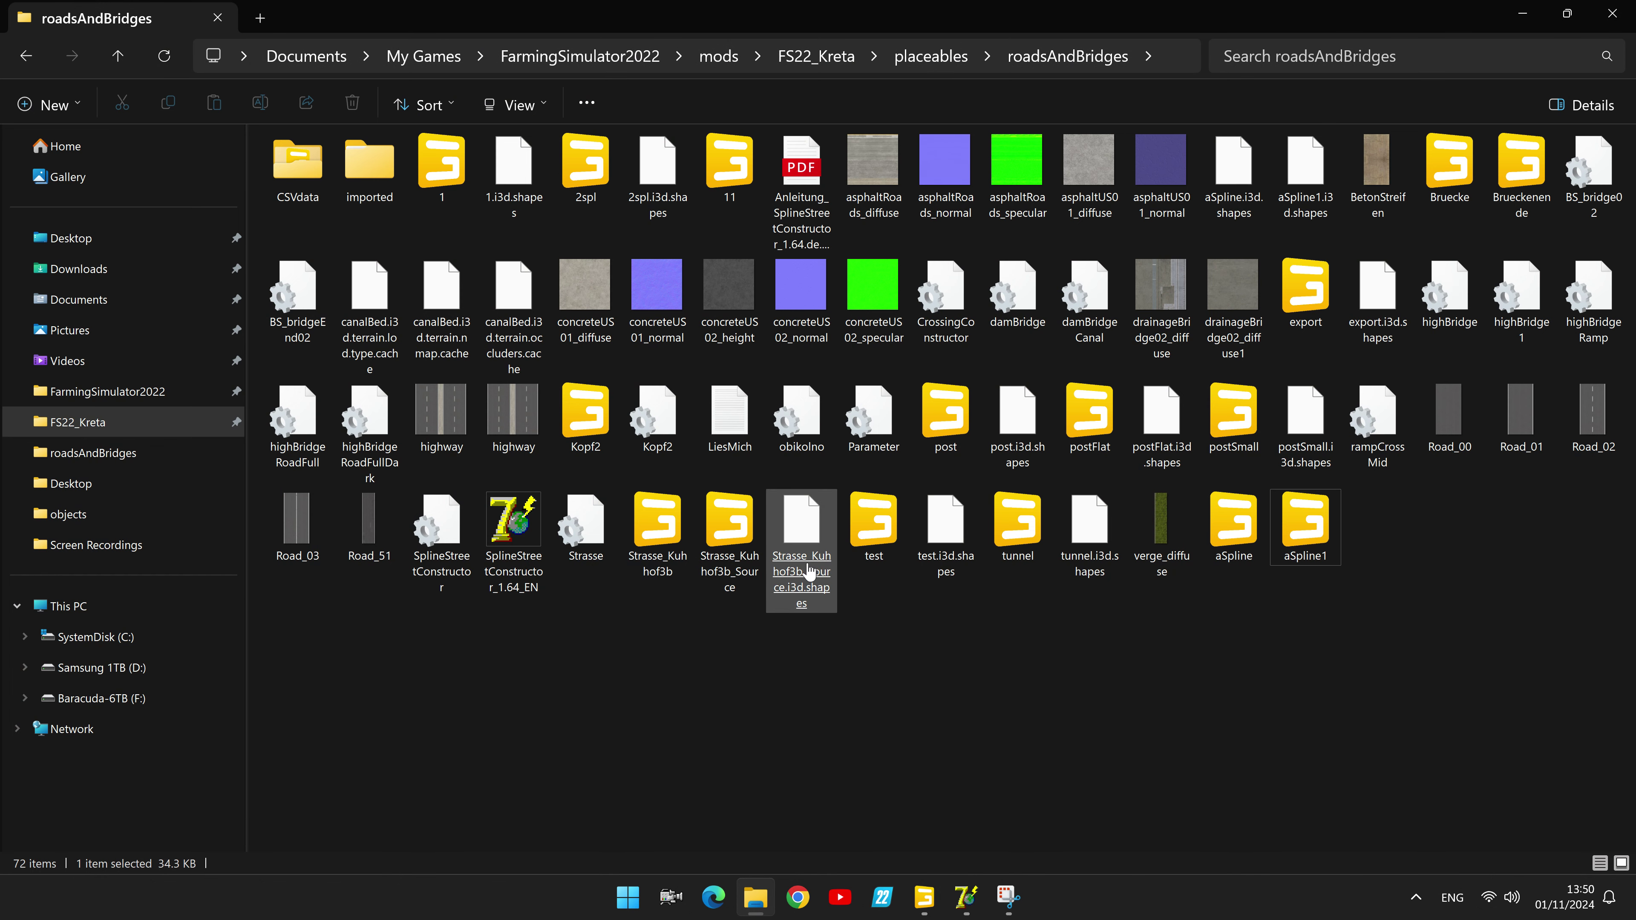
right_click(1287, 527)
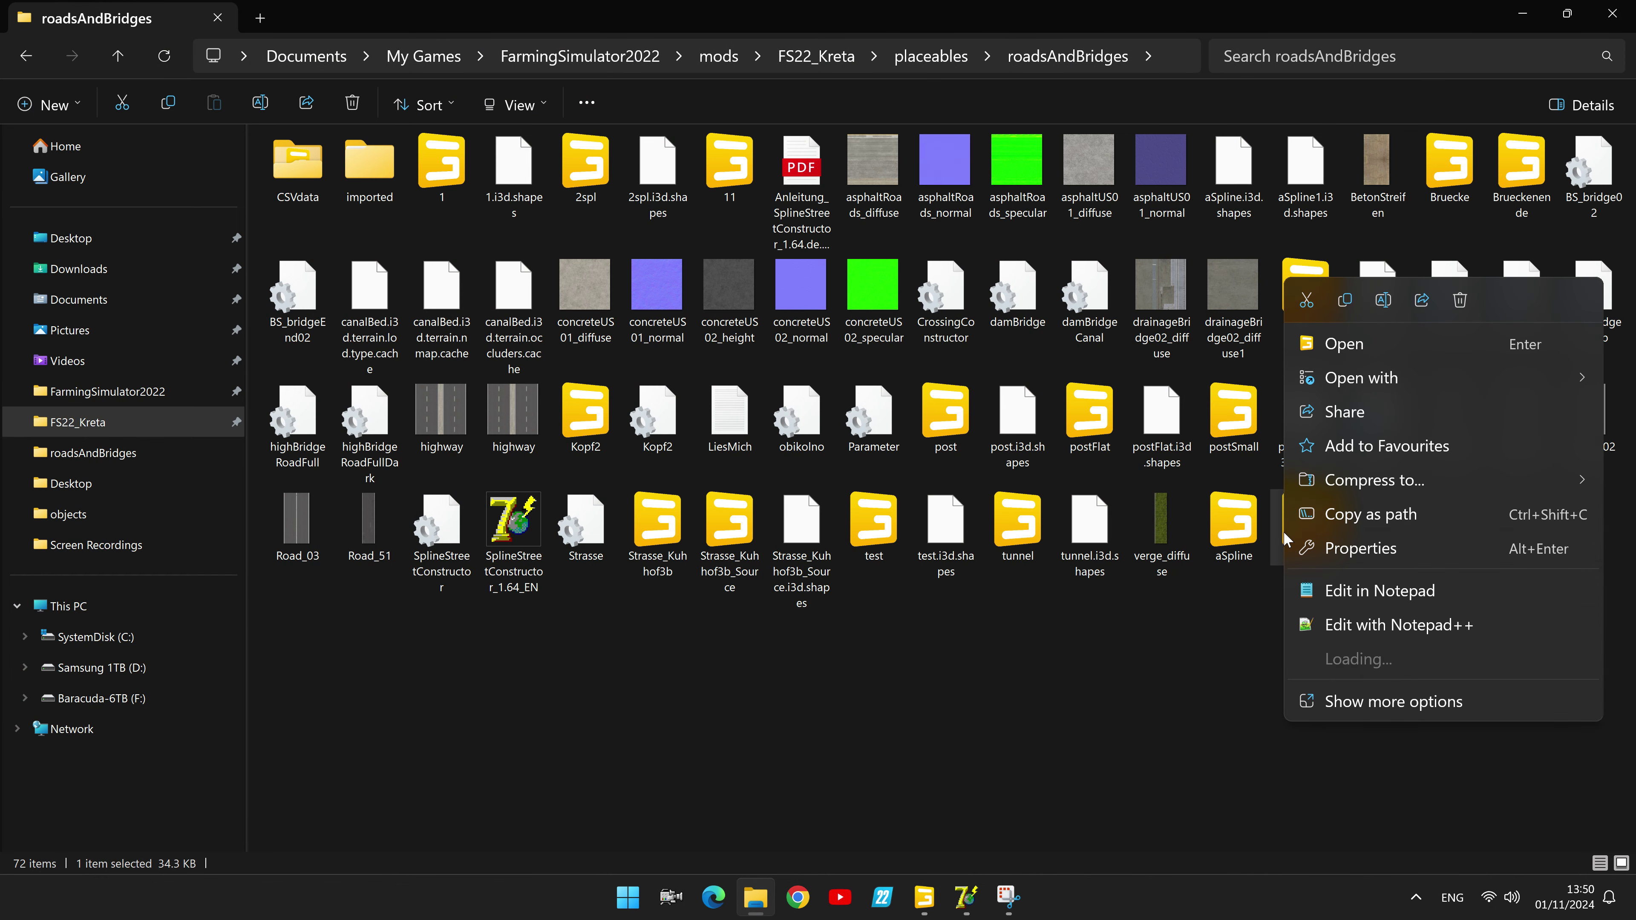
click(1355, 624)
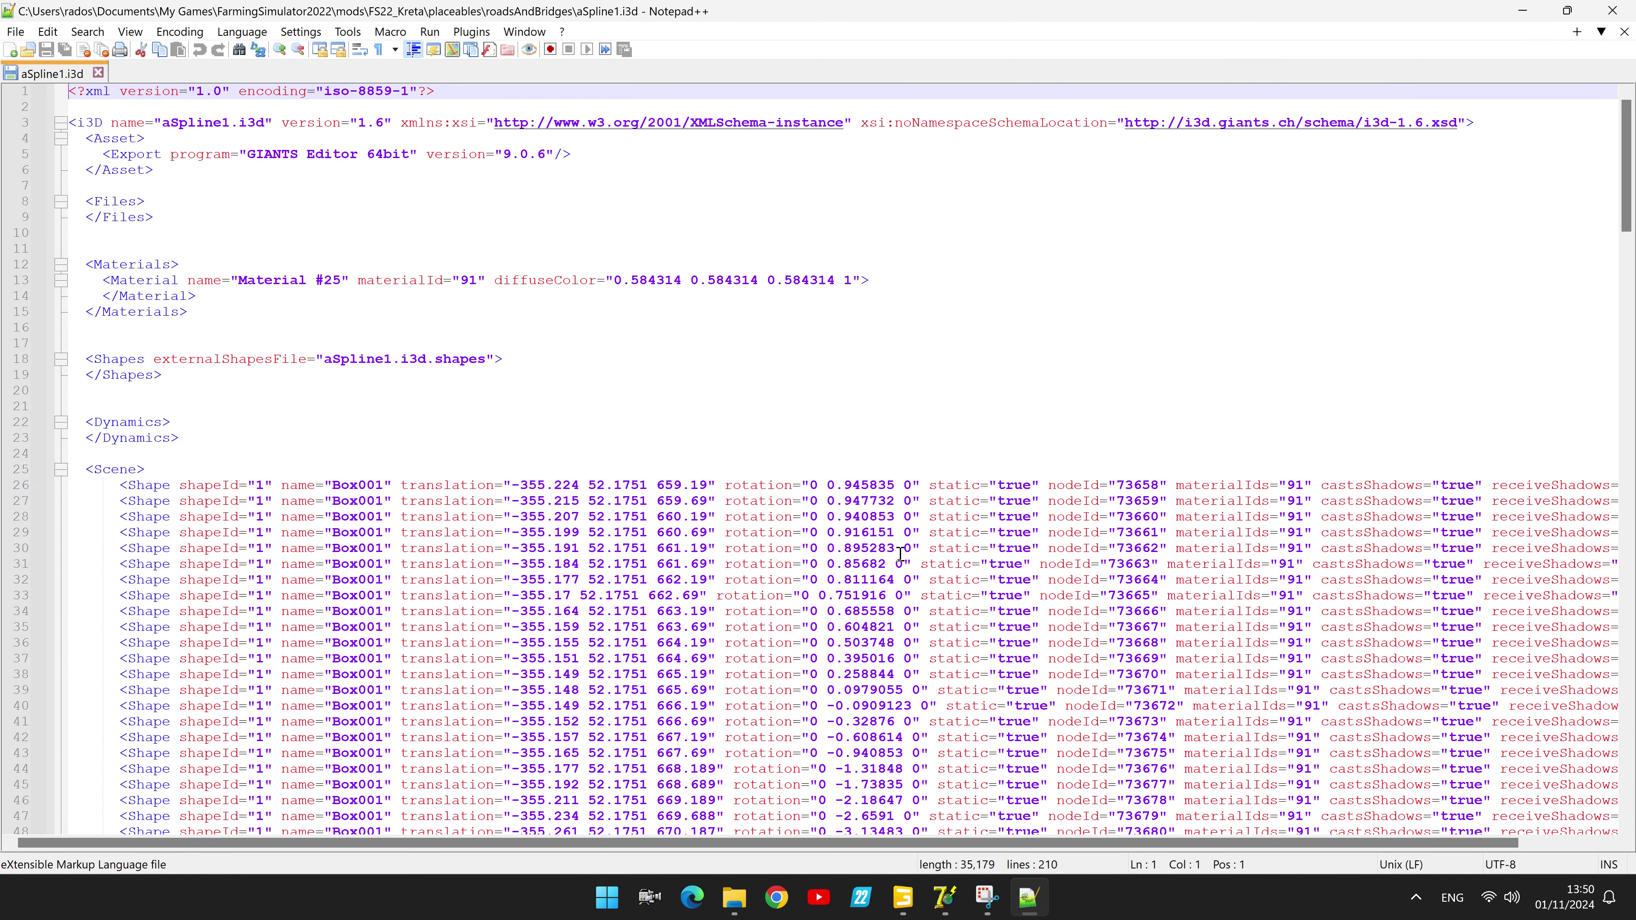
key(ctrl+h)
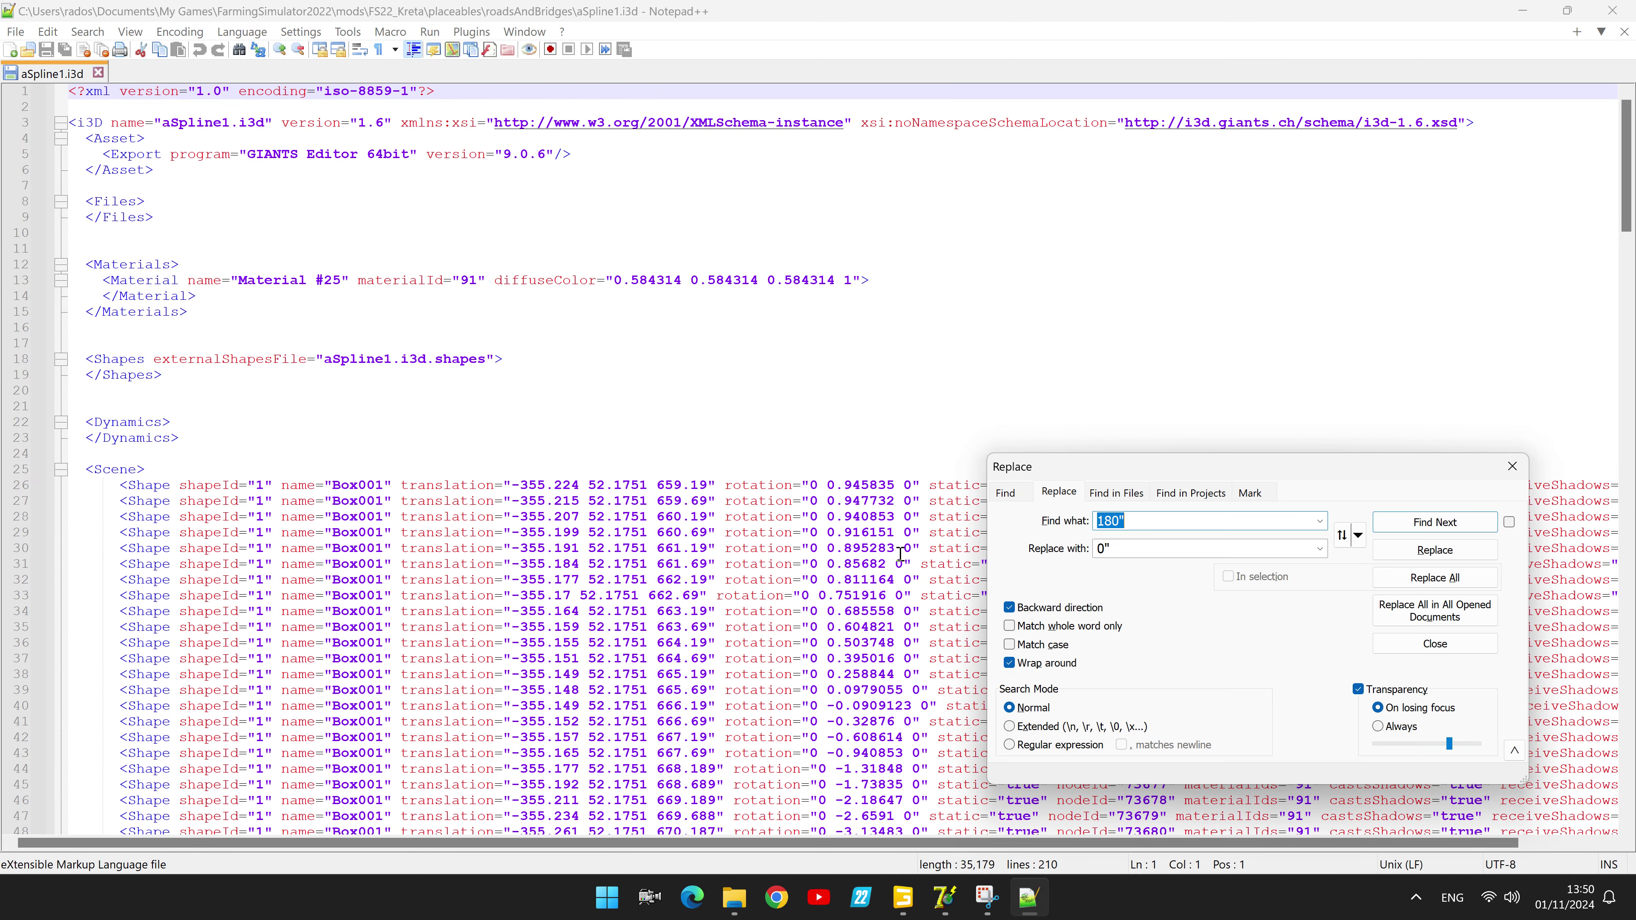
click(1421, 577)
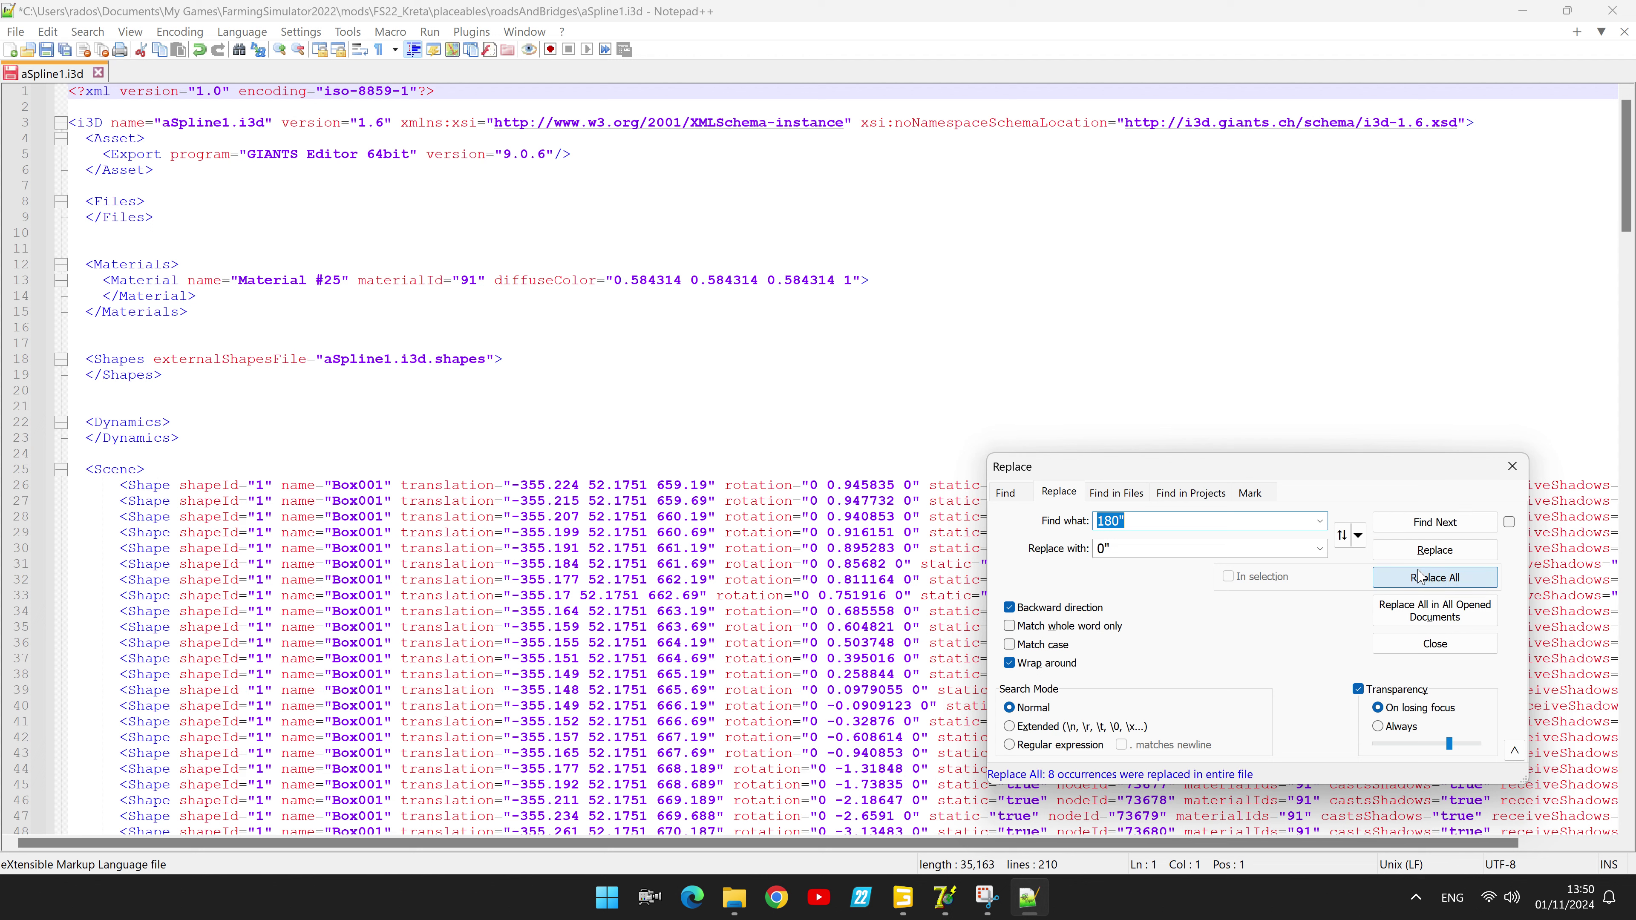
Step: Replace every "180 with "0 in aSpline1.i3d and save the file
click(1320, 520)
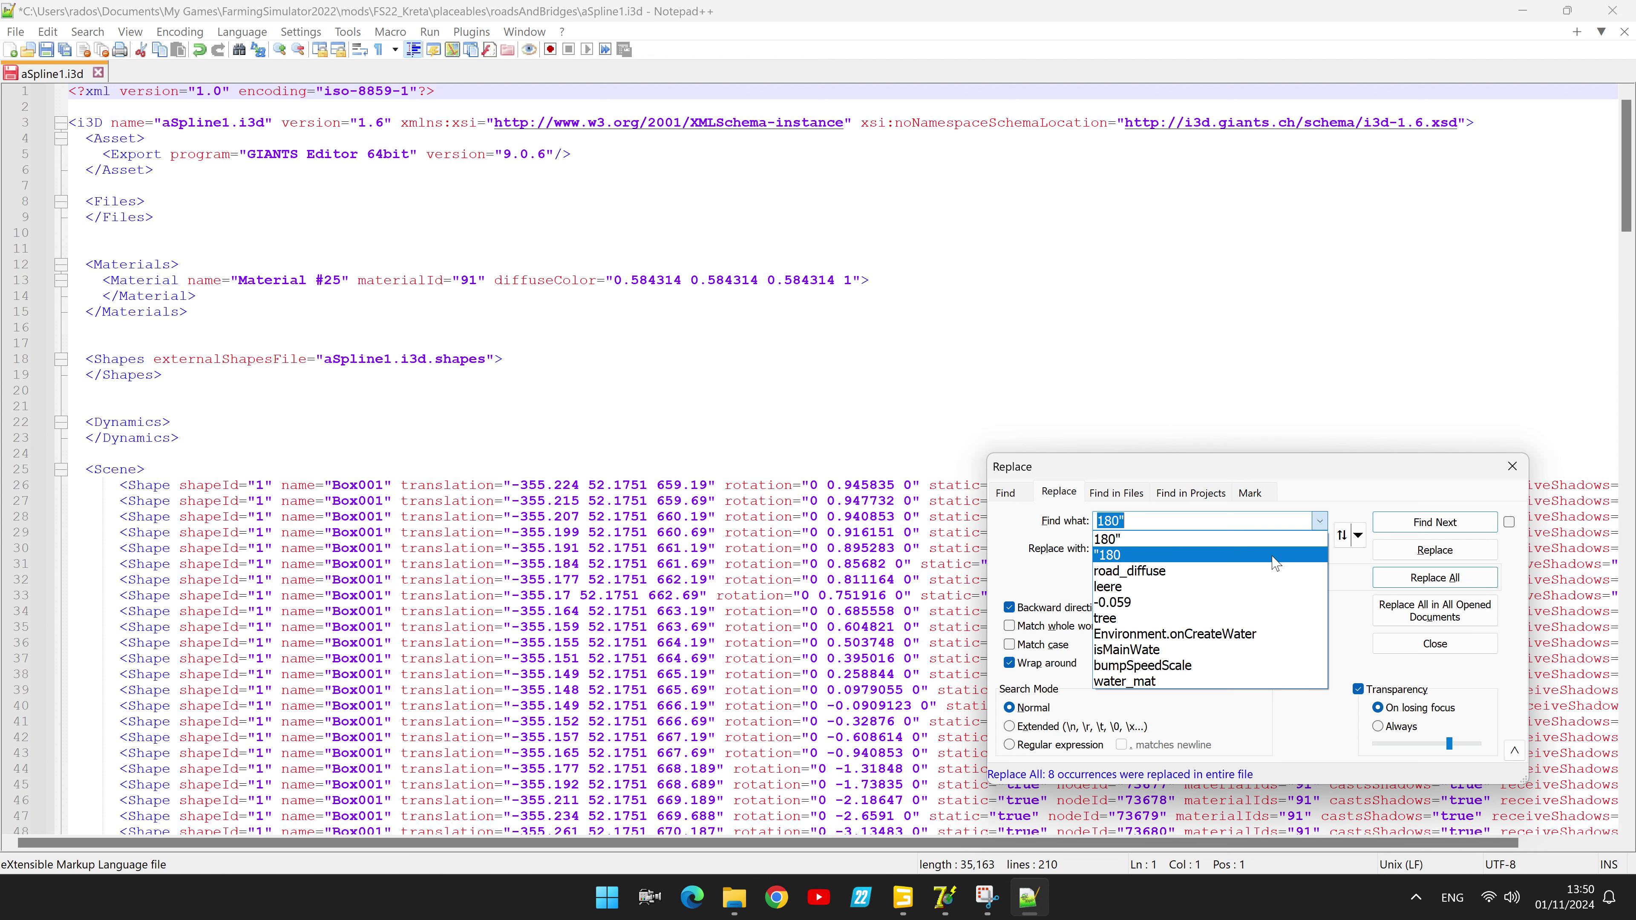
click(1304, 554)
click(1320, 549)
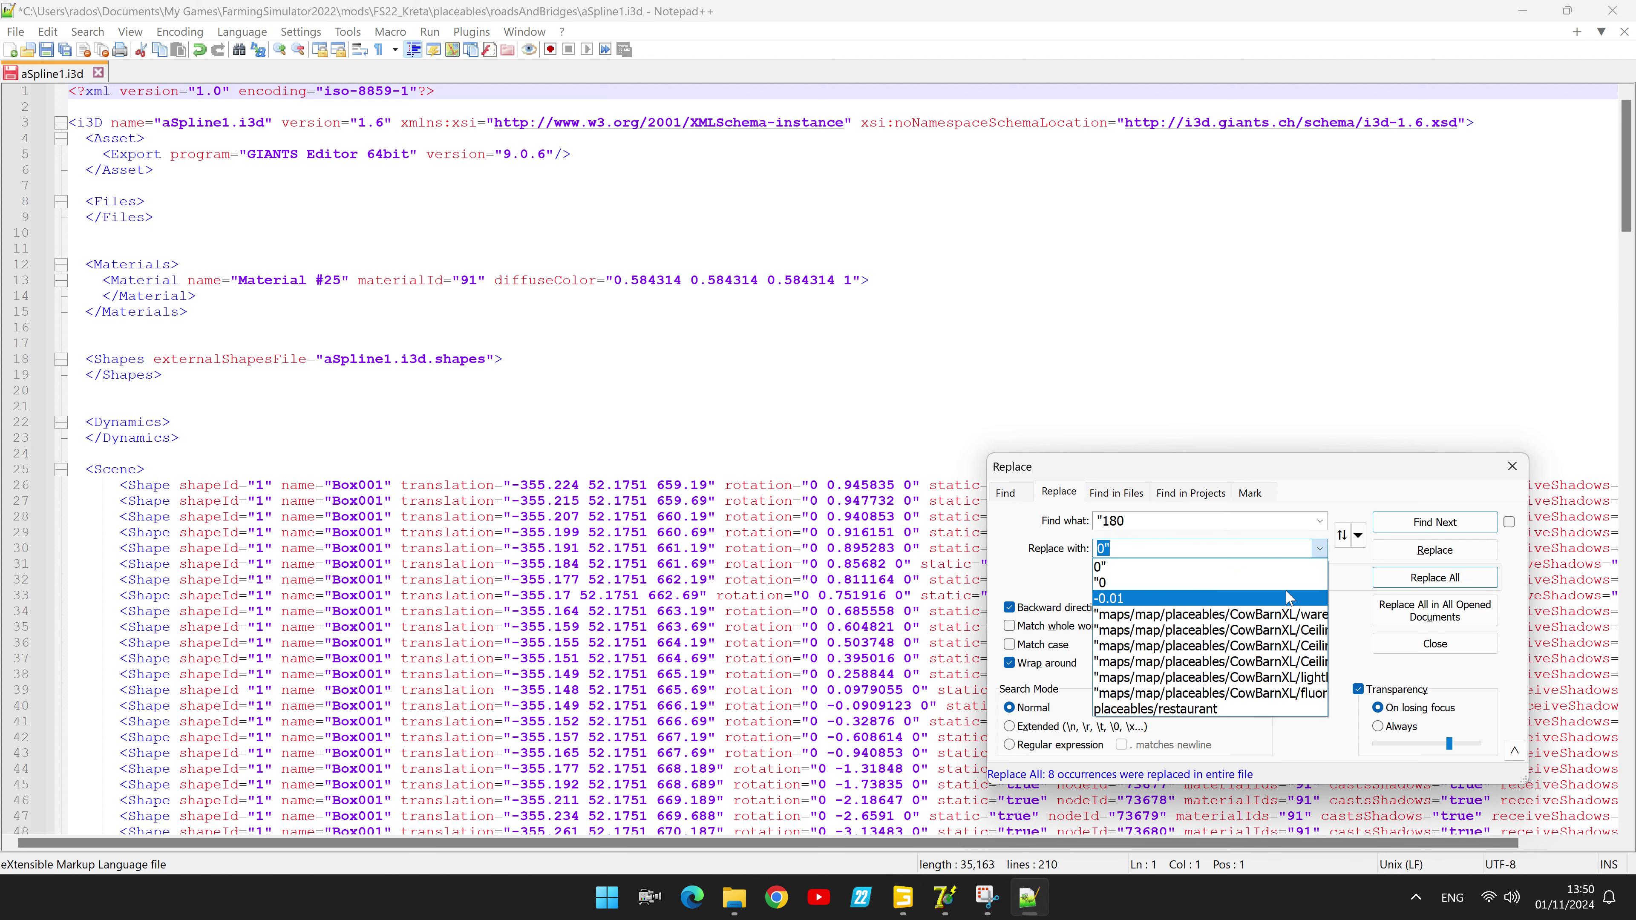
click(1288, 583)
click(1424, 578)
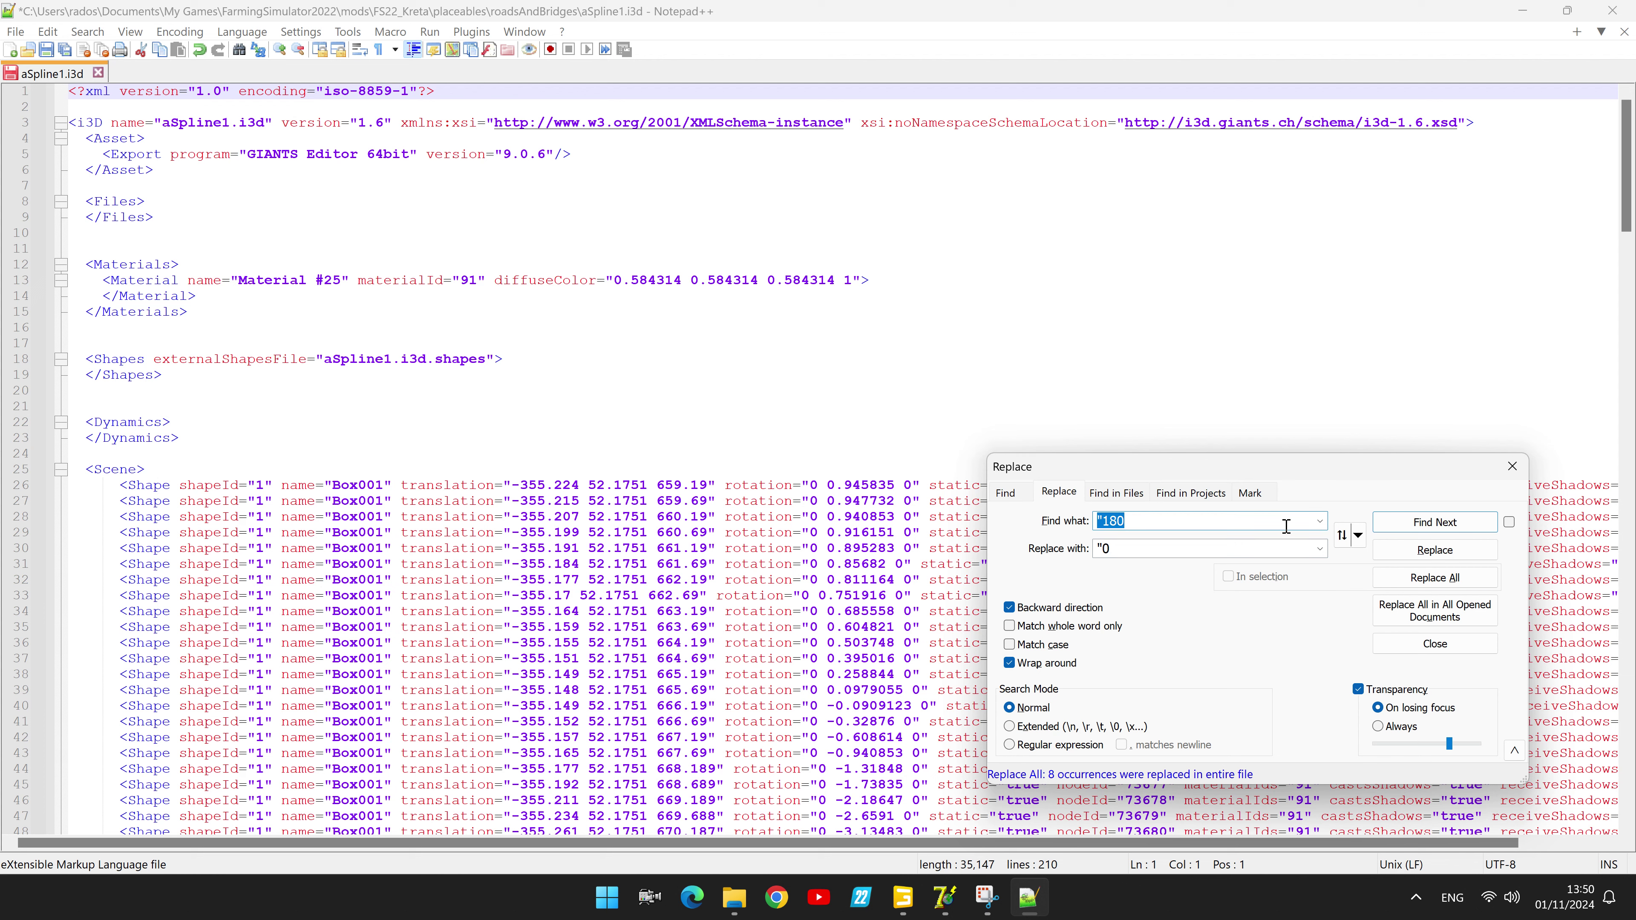
click(1512, 466)
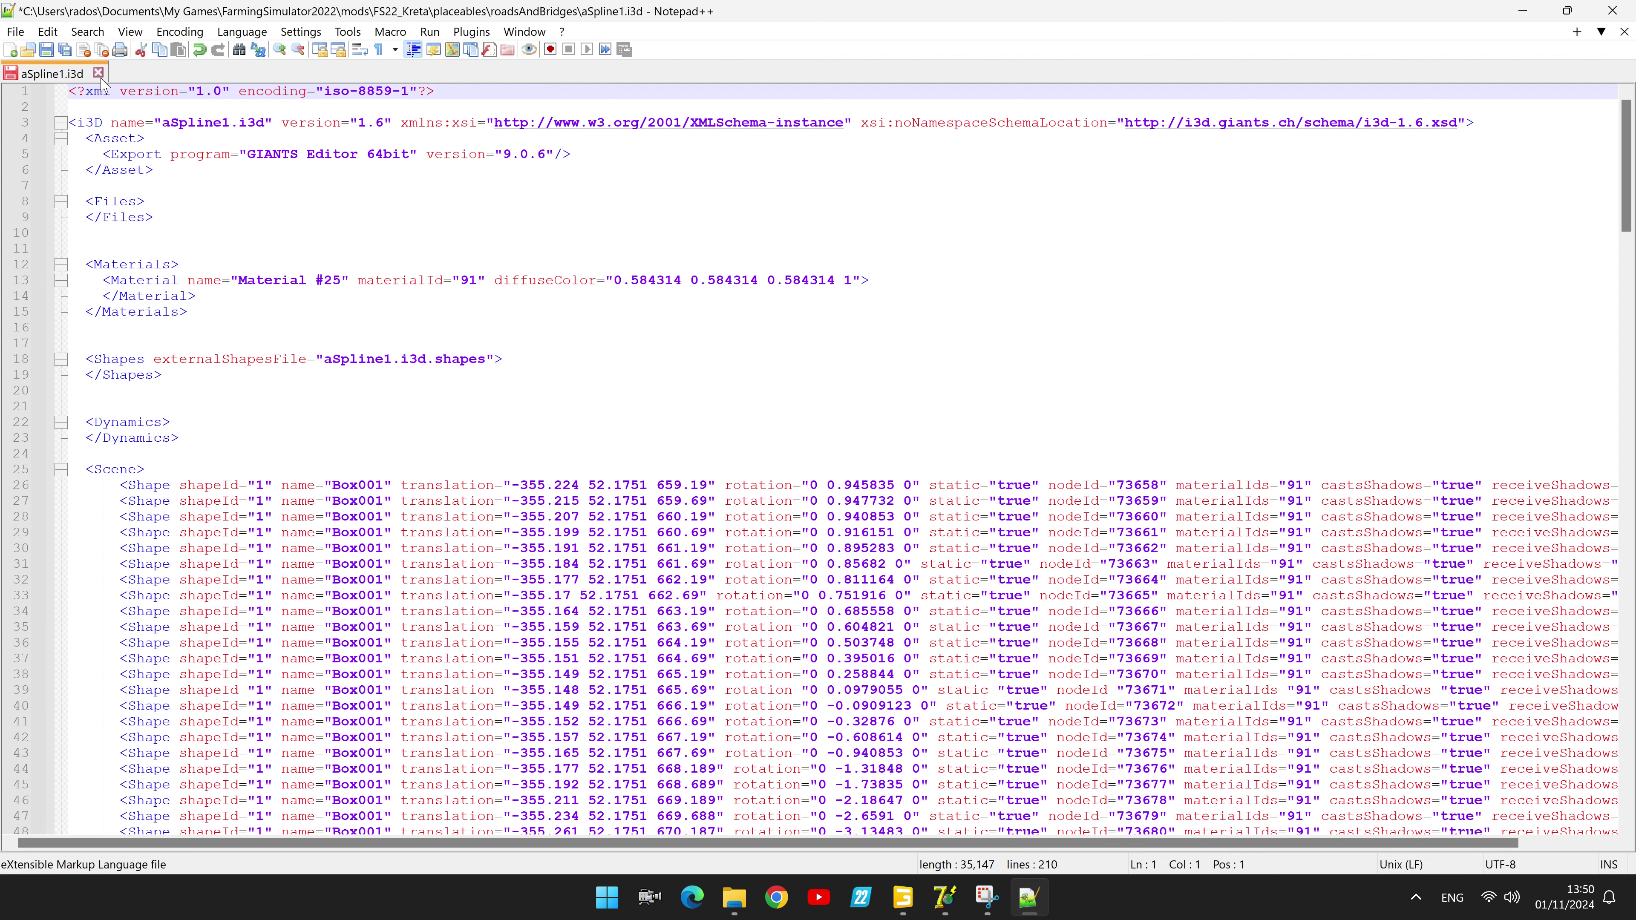
click(65, 52)
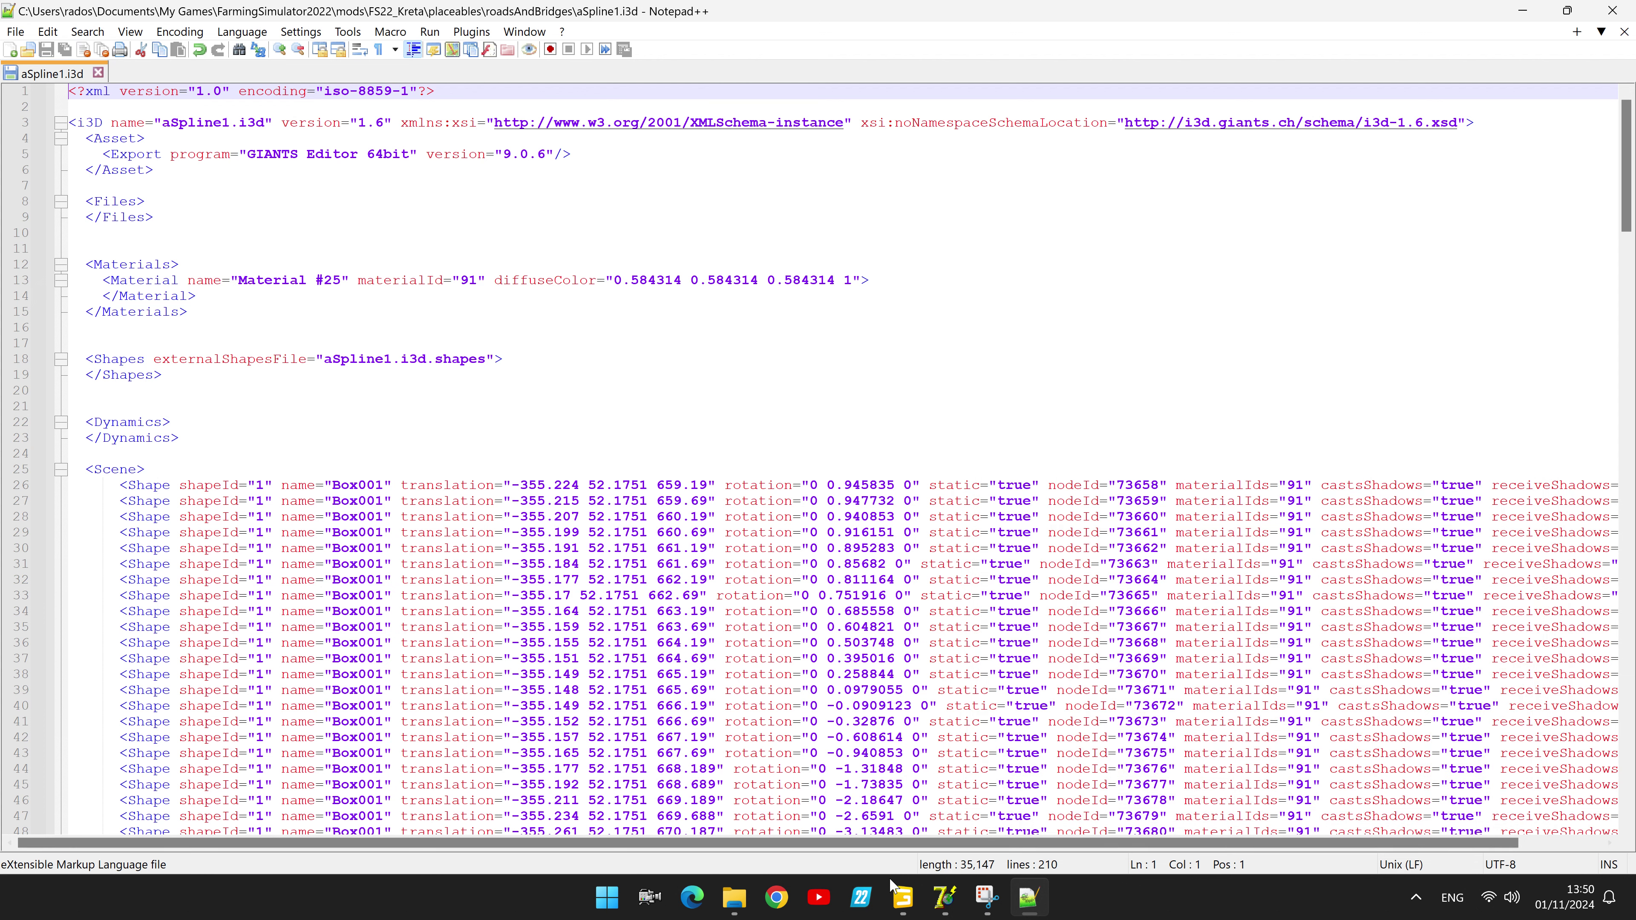
Step: Switch to SplineStreetConstructor and reload the spline points from the updated aSpline1.i3d
click(945, 897)
click(1159, 601)
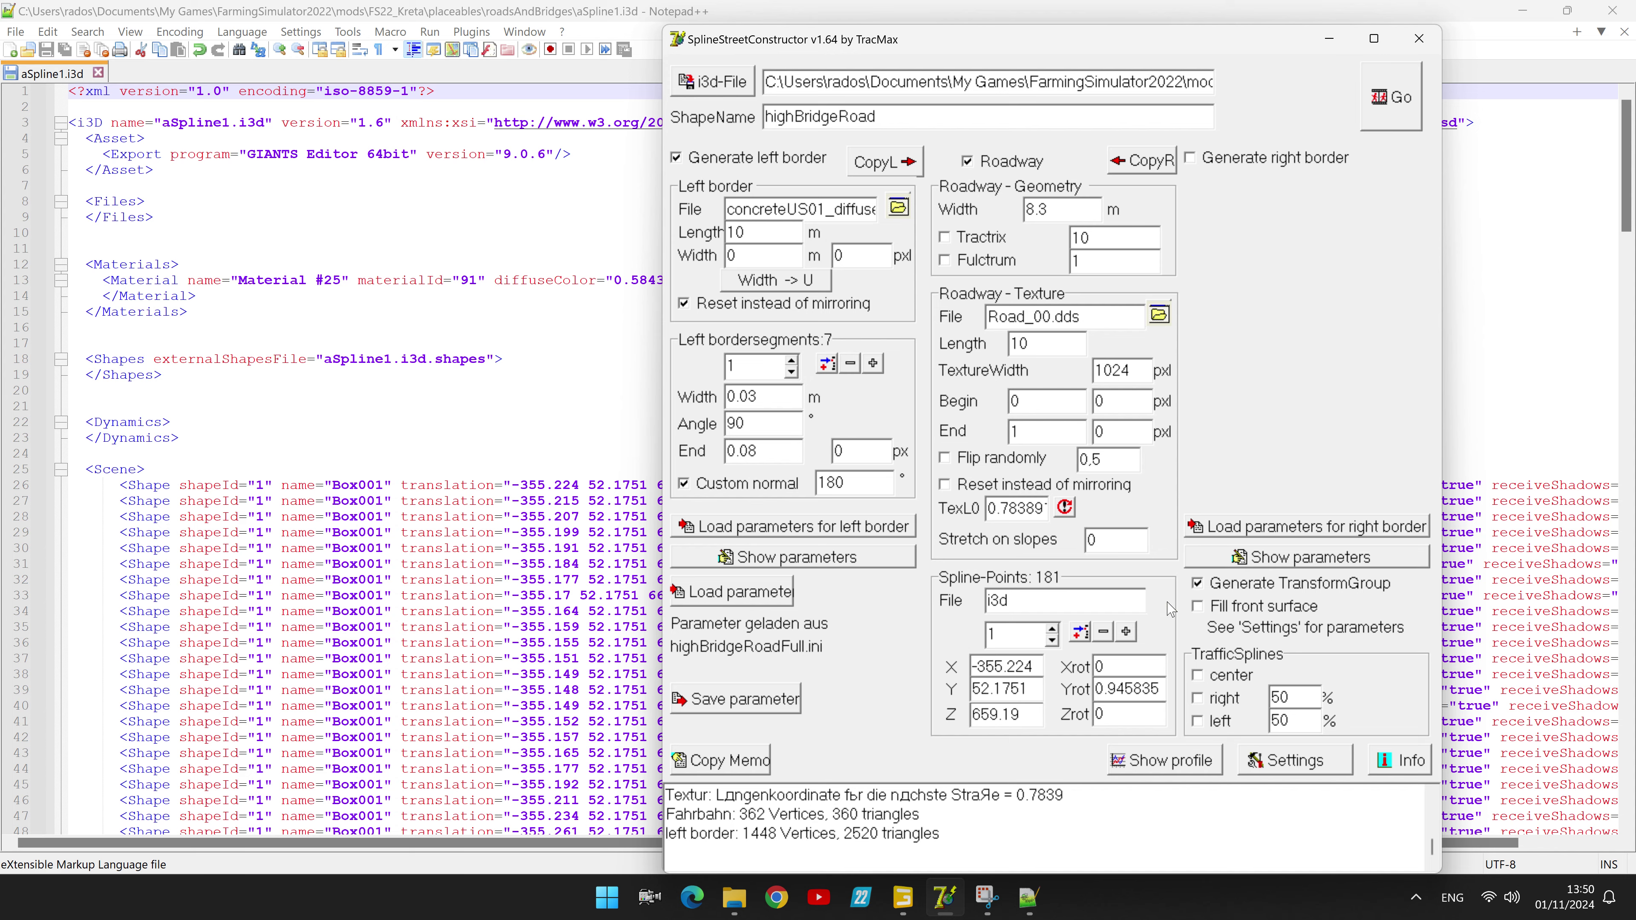
double_click(557, 453)
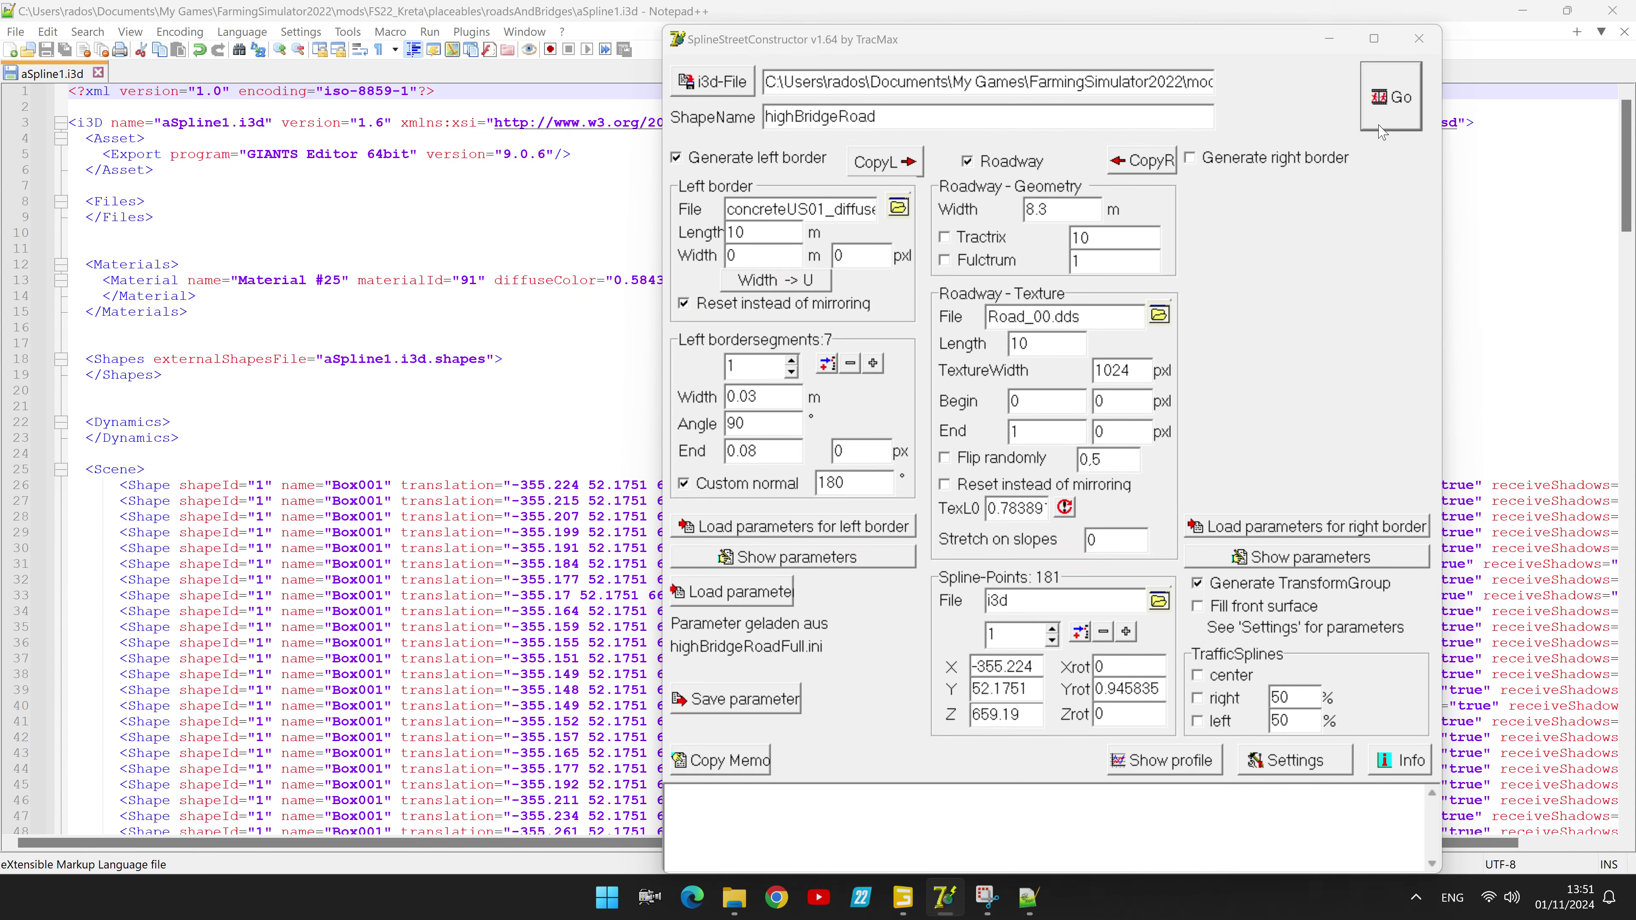
Step: Regenerate the highBridgeRoad mesh from the reloaded spline points, accepting all point-spacing warnings
click(1380, 126)
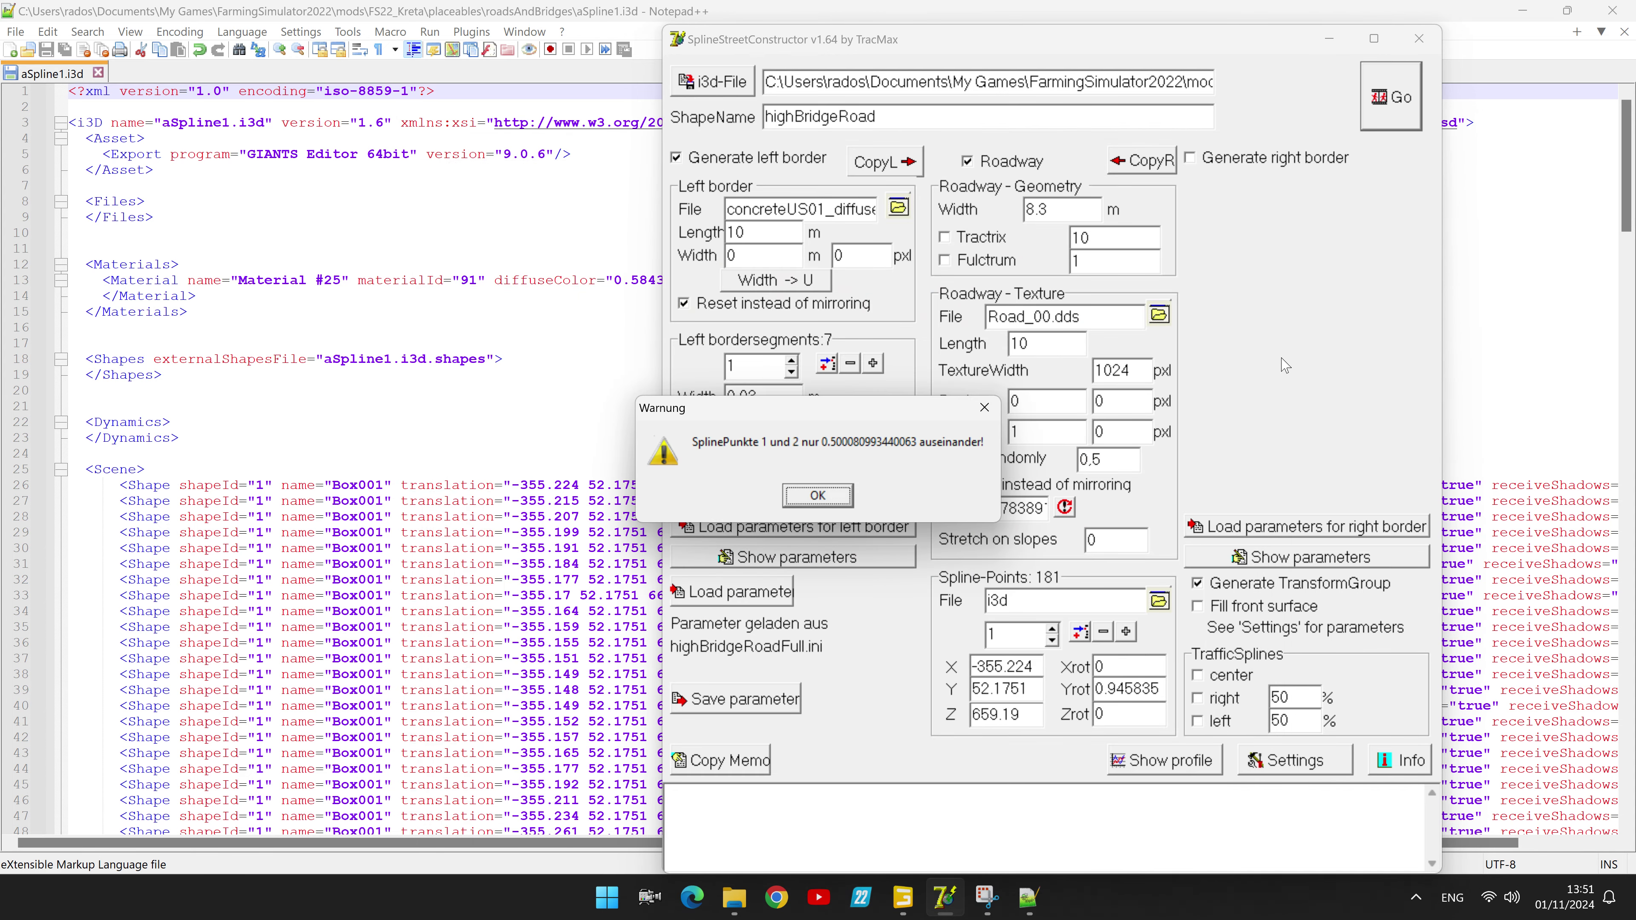
key(Return)
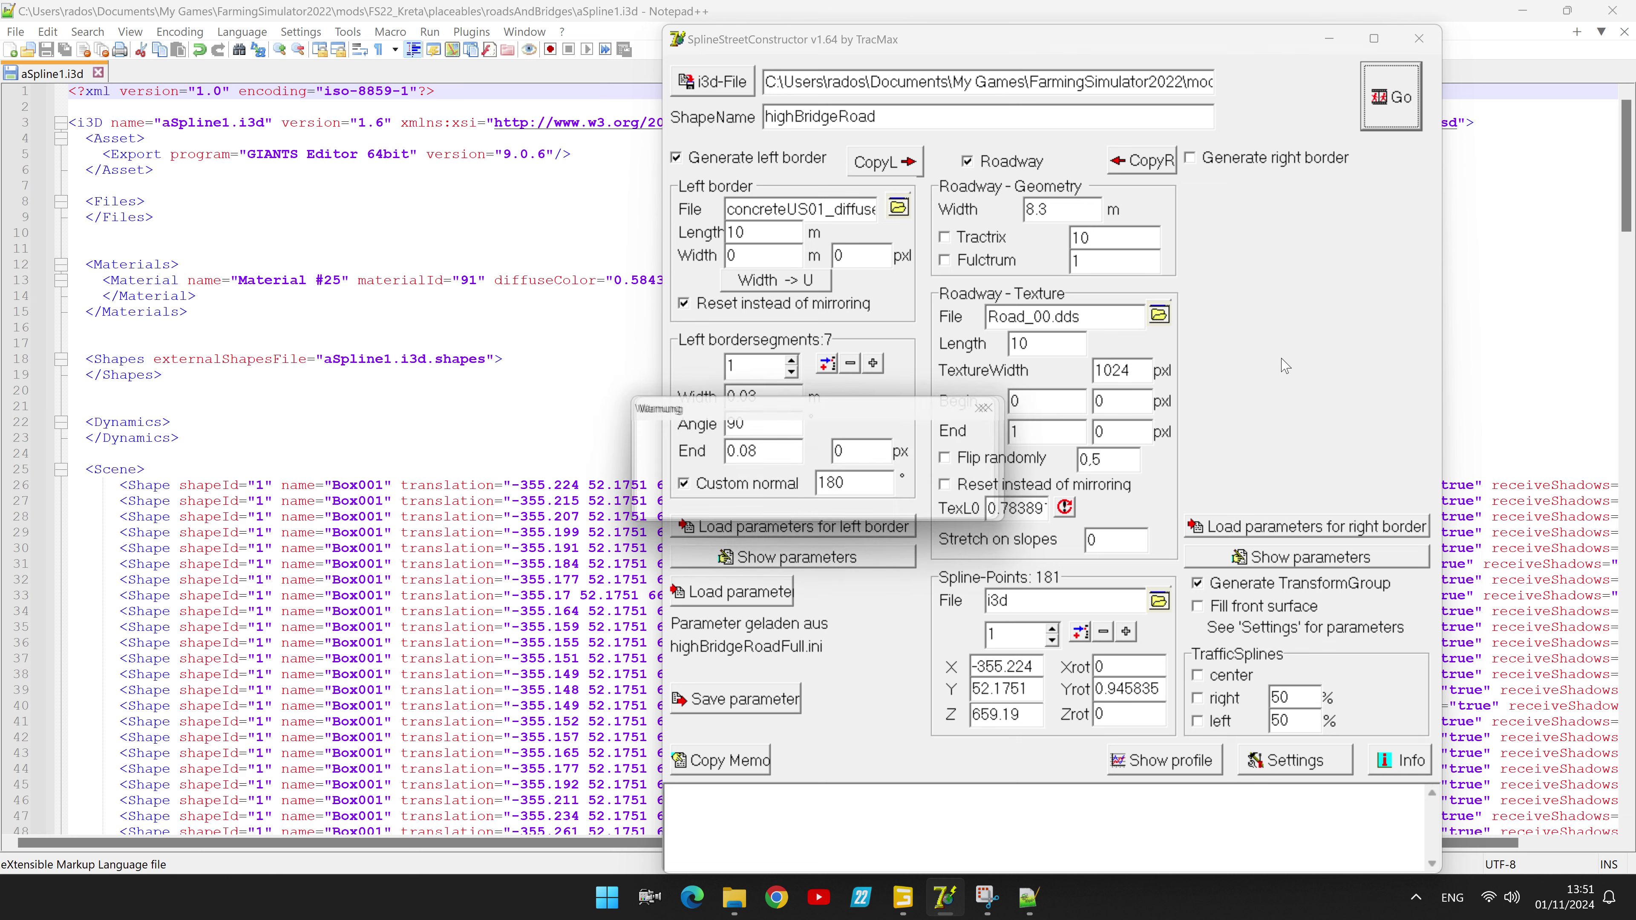
key(Return)
key(Return)
key(Return)
key(Return)
key(Return)
key(Return)
key(Return)
key(Return)
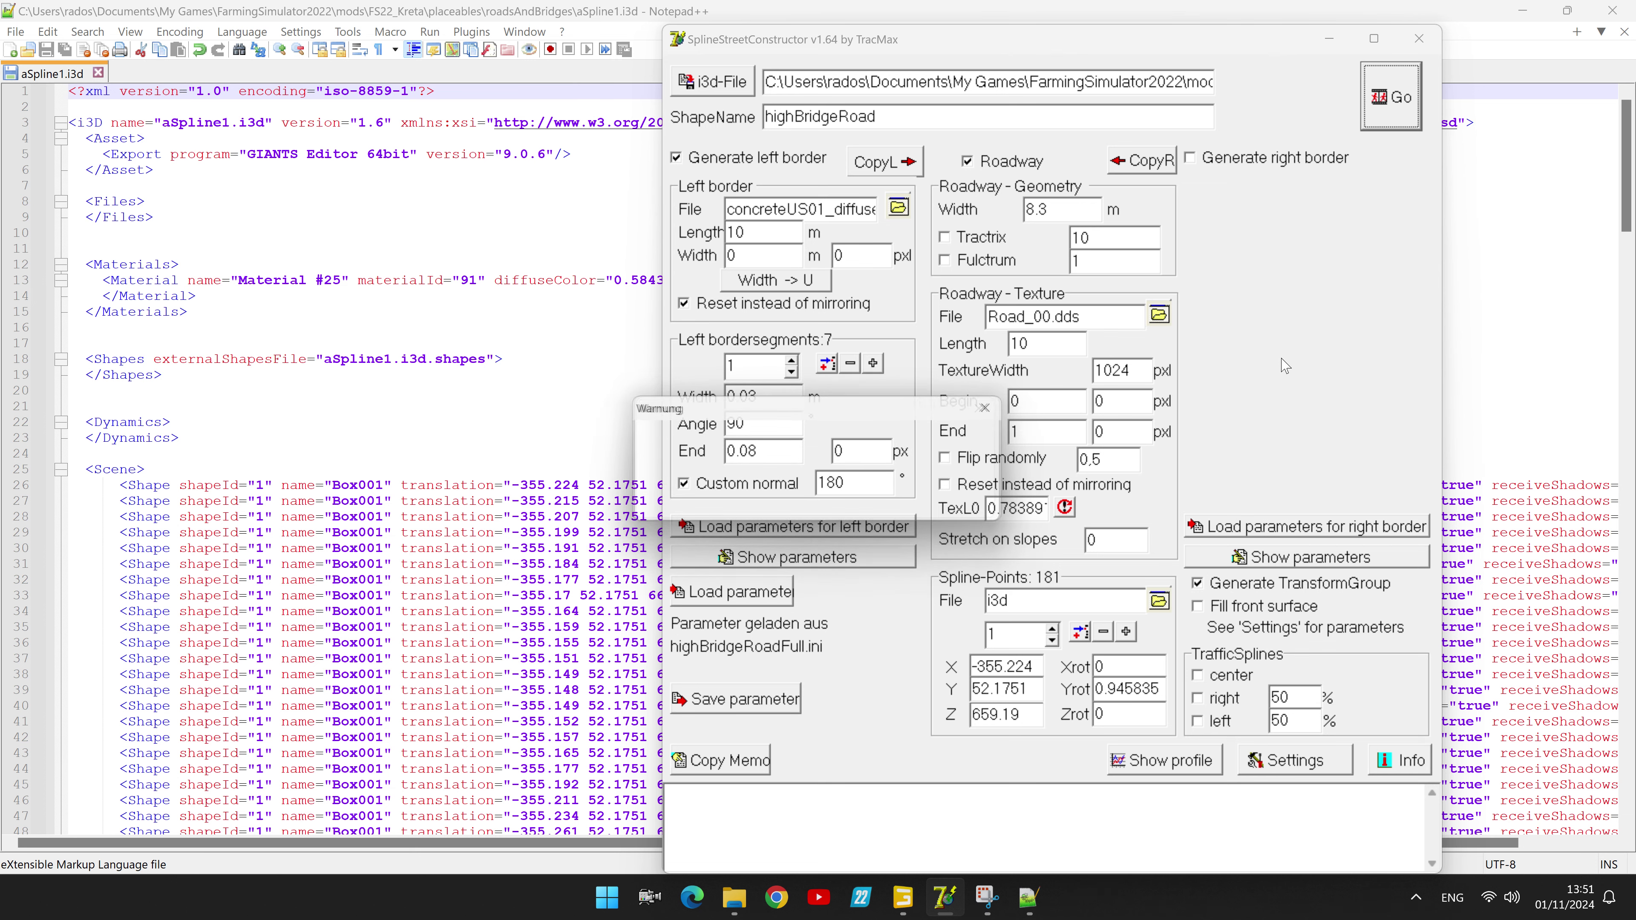
key(Return)
key(Return)
key(Return)
key(Return)
key(Return)
key(Return)
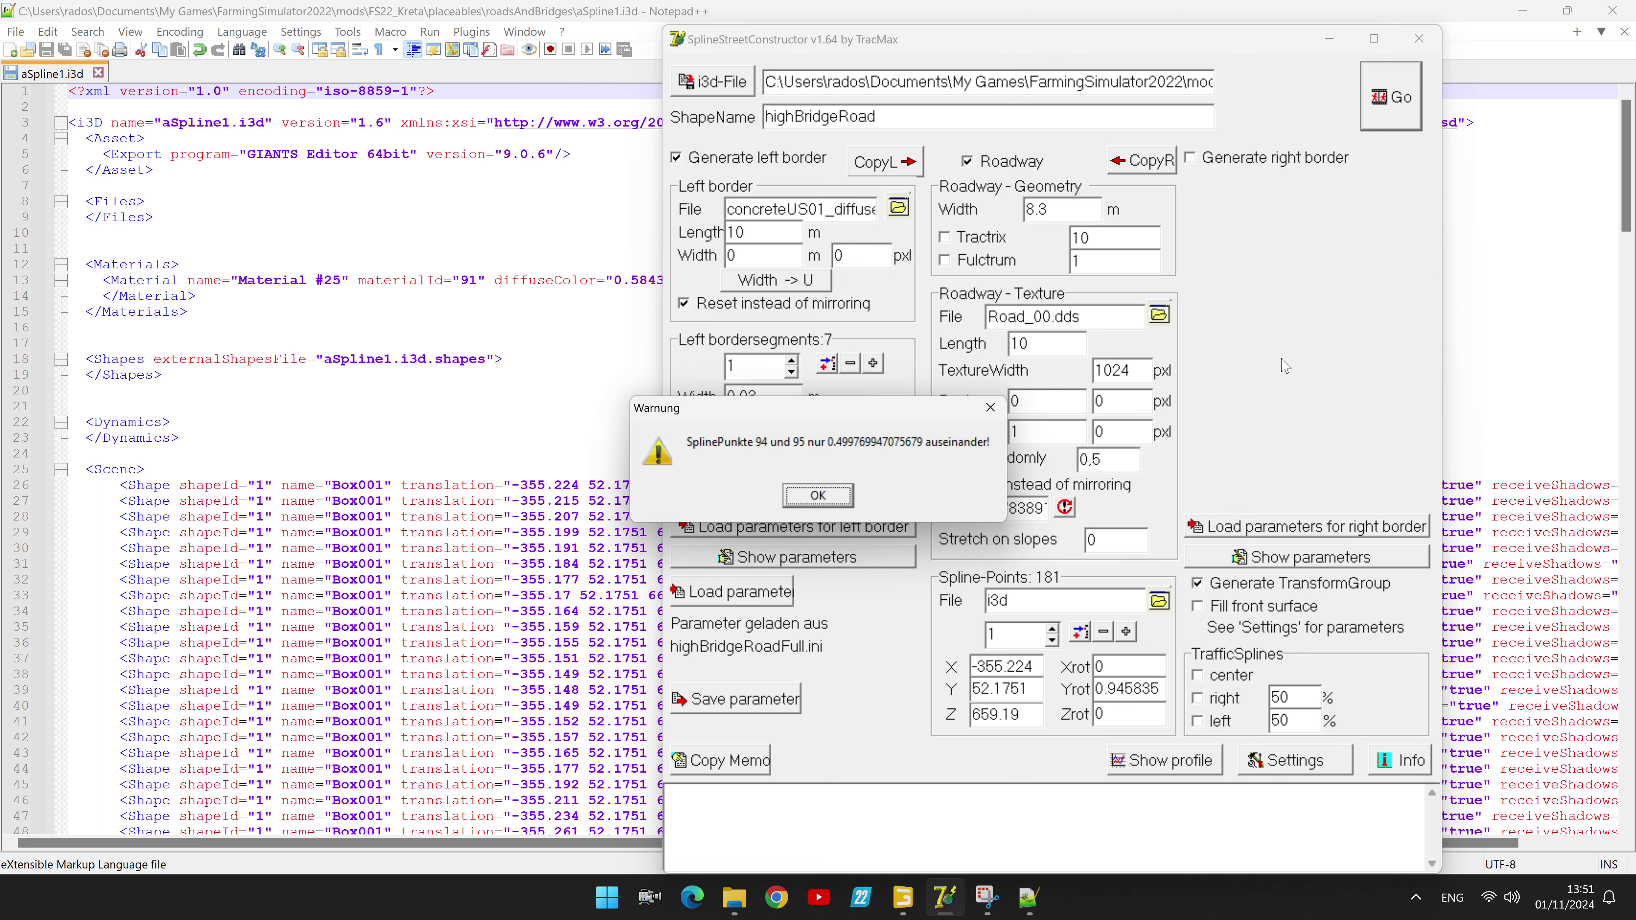
key(Return)
key(Return)
key(Return)
key(Return)
key(Return)
key(Return)
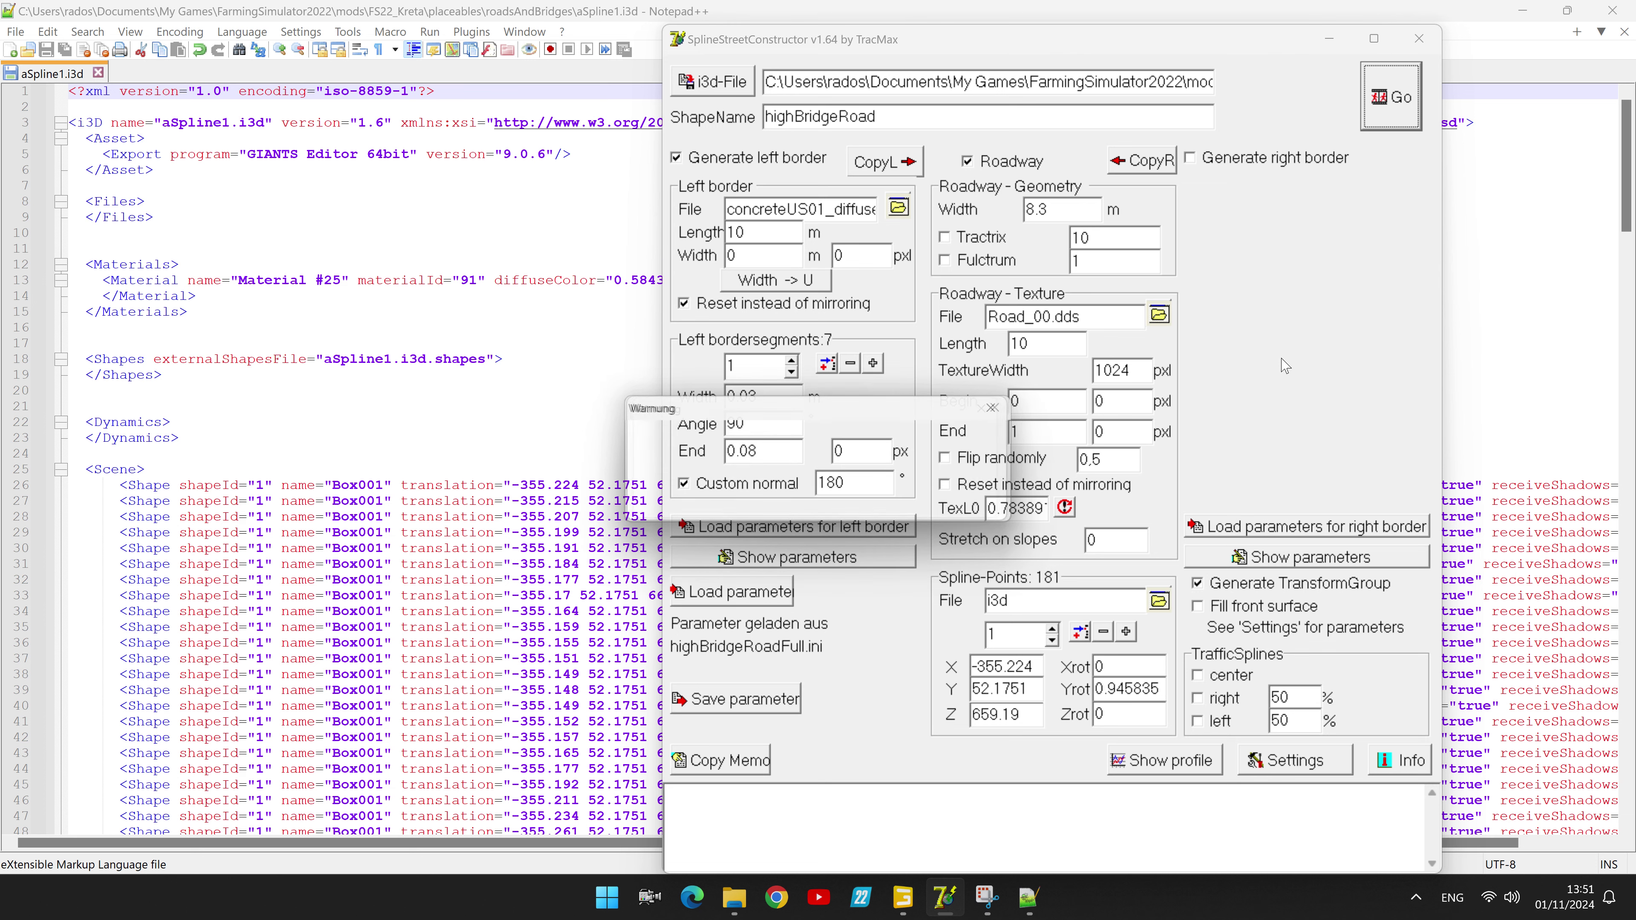
key(Return)
key(Return)
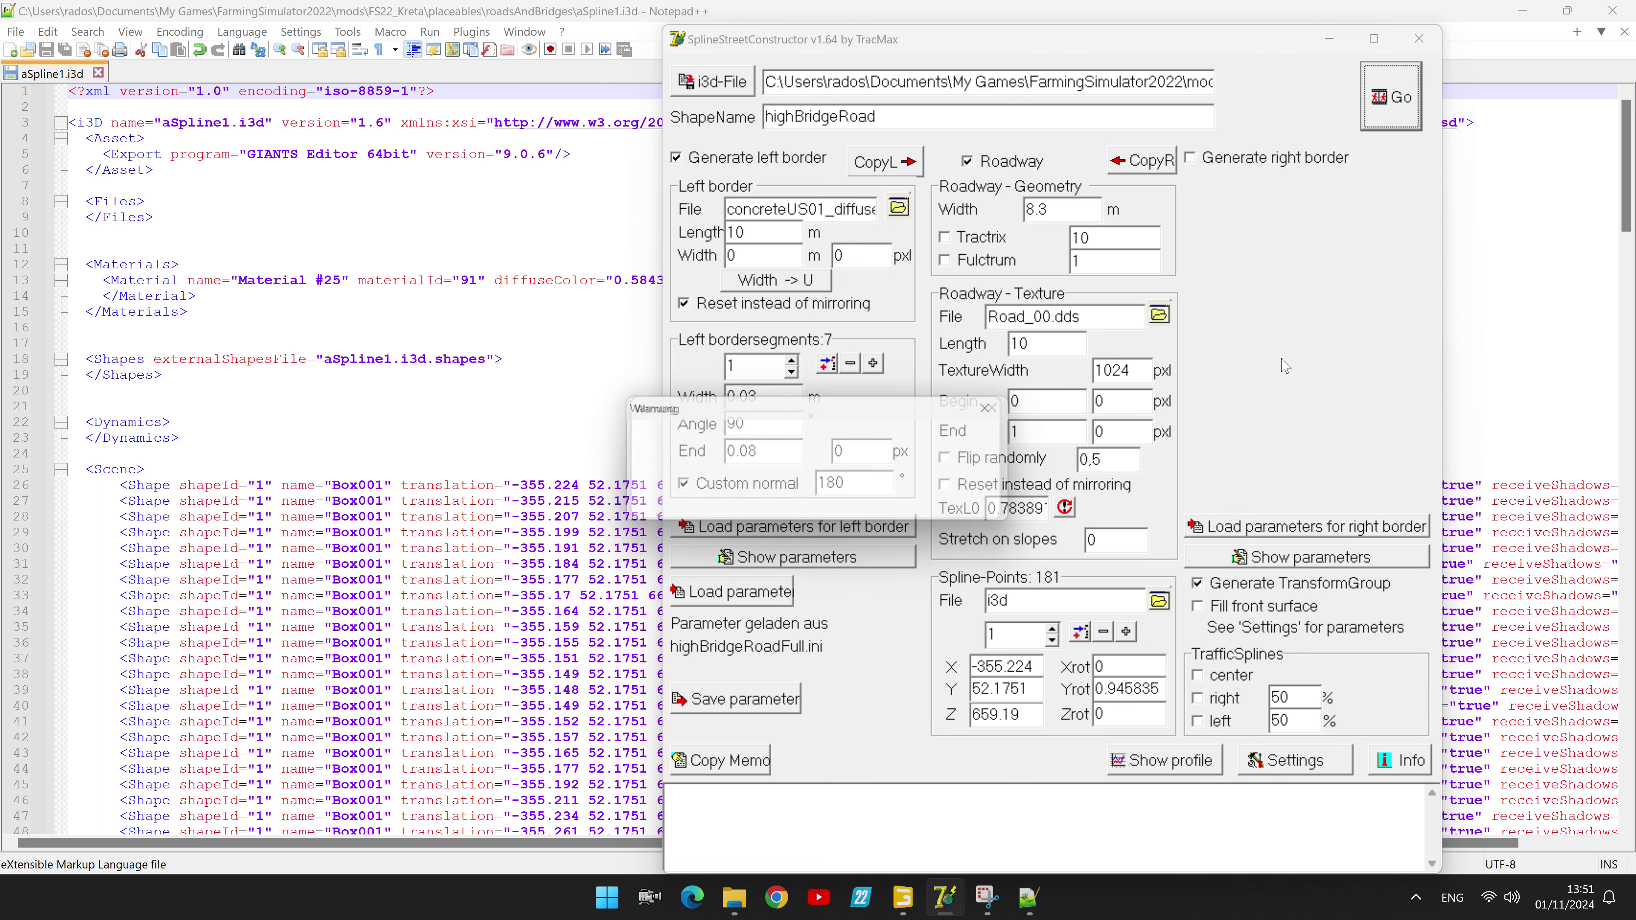
click(813, 496)
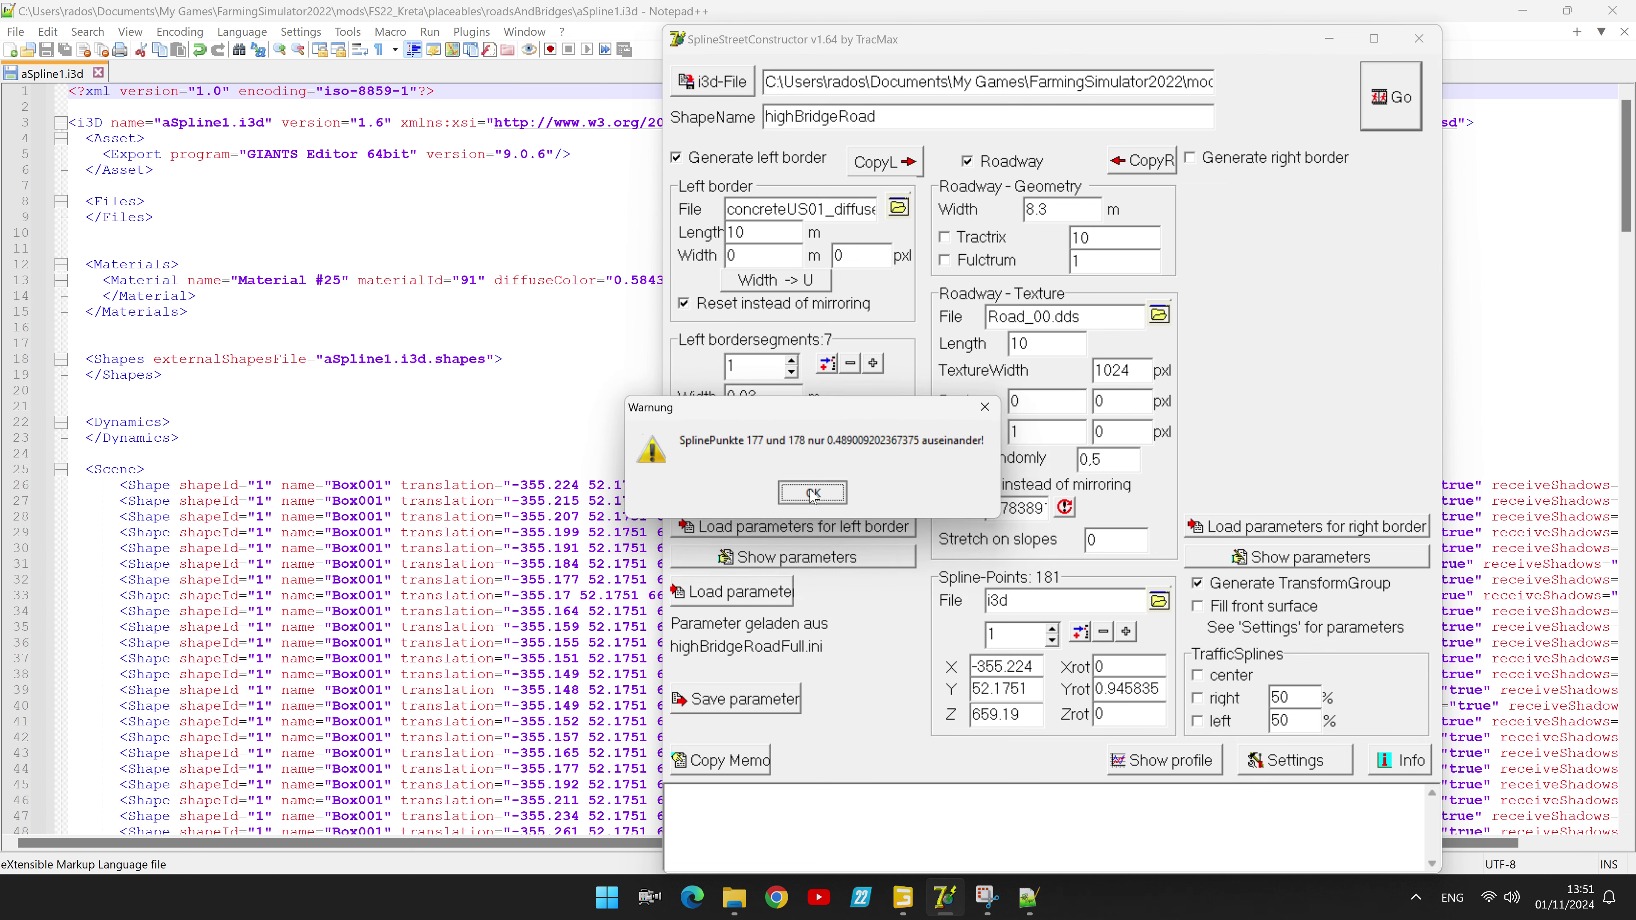
click(813, 497)
click(812, 498)
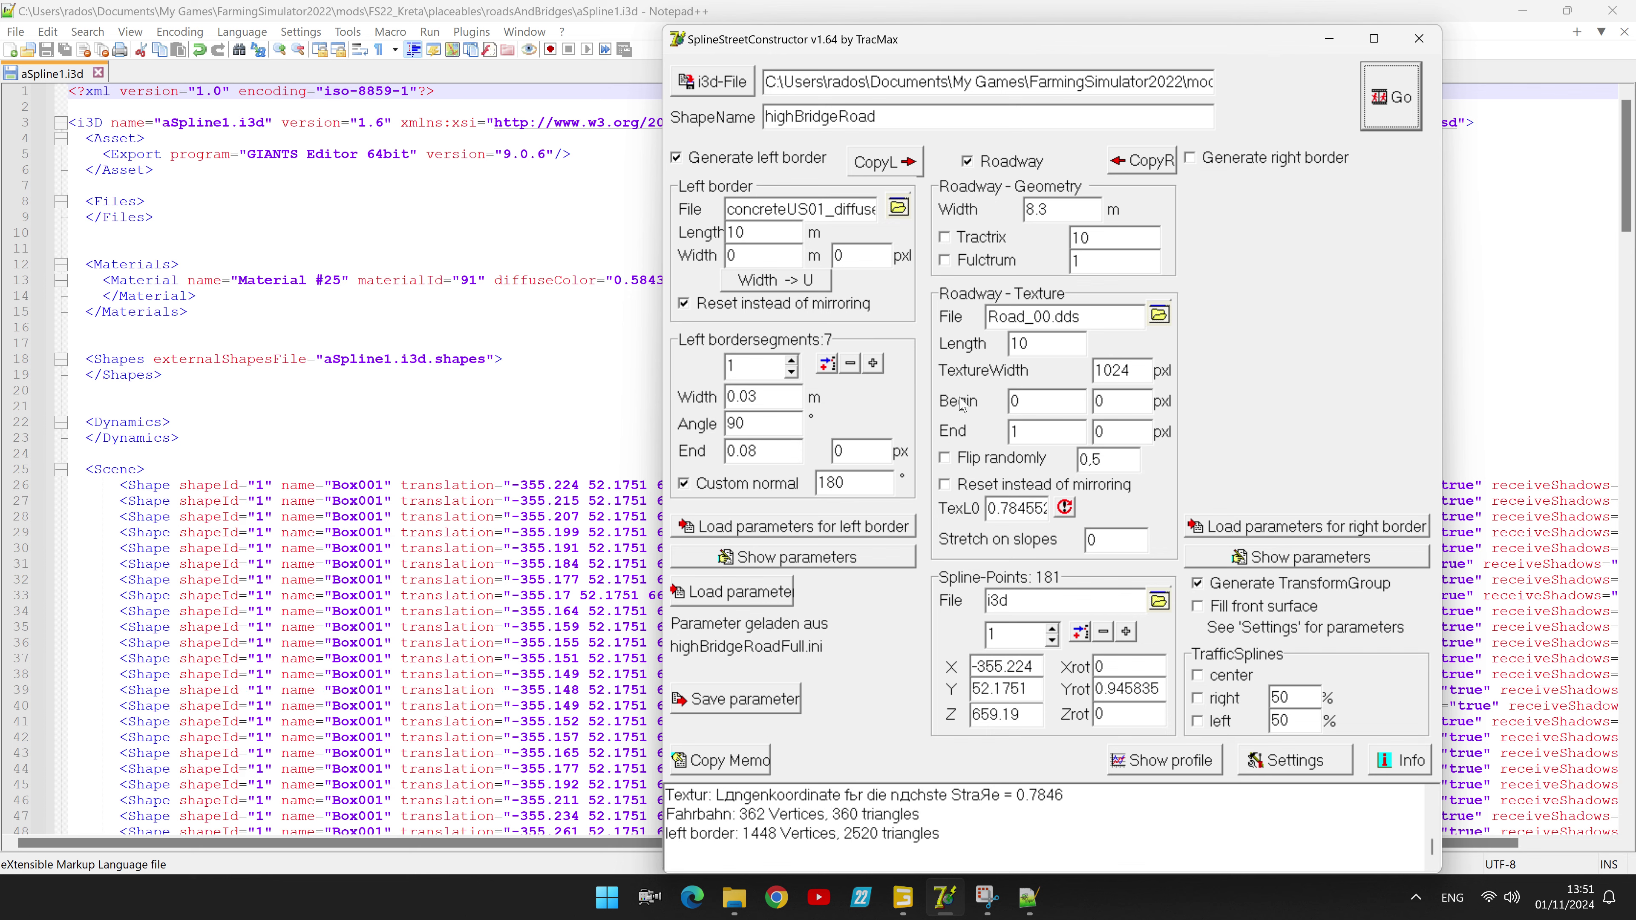
Step: Switch to GIANTS Editor and delete the previously imported highBridgeRoad mesh along the posts
click(903, 896)
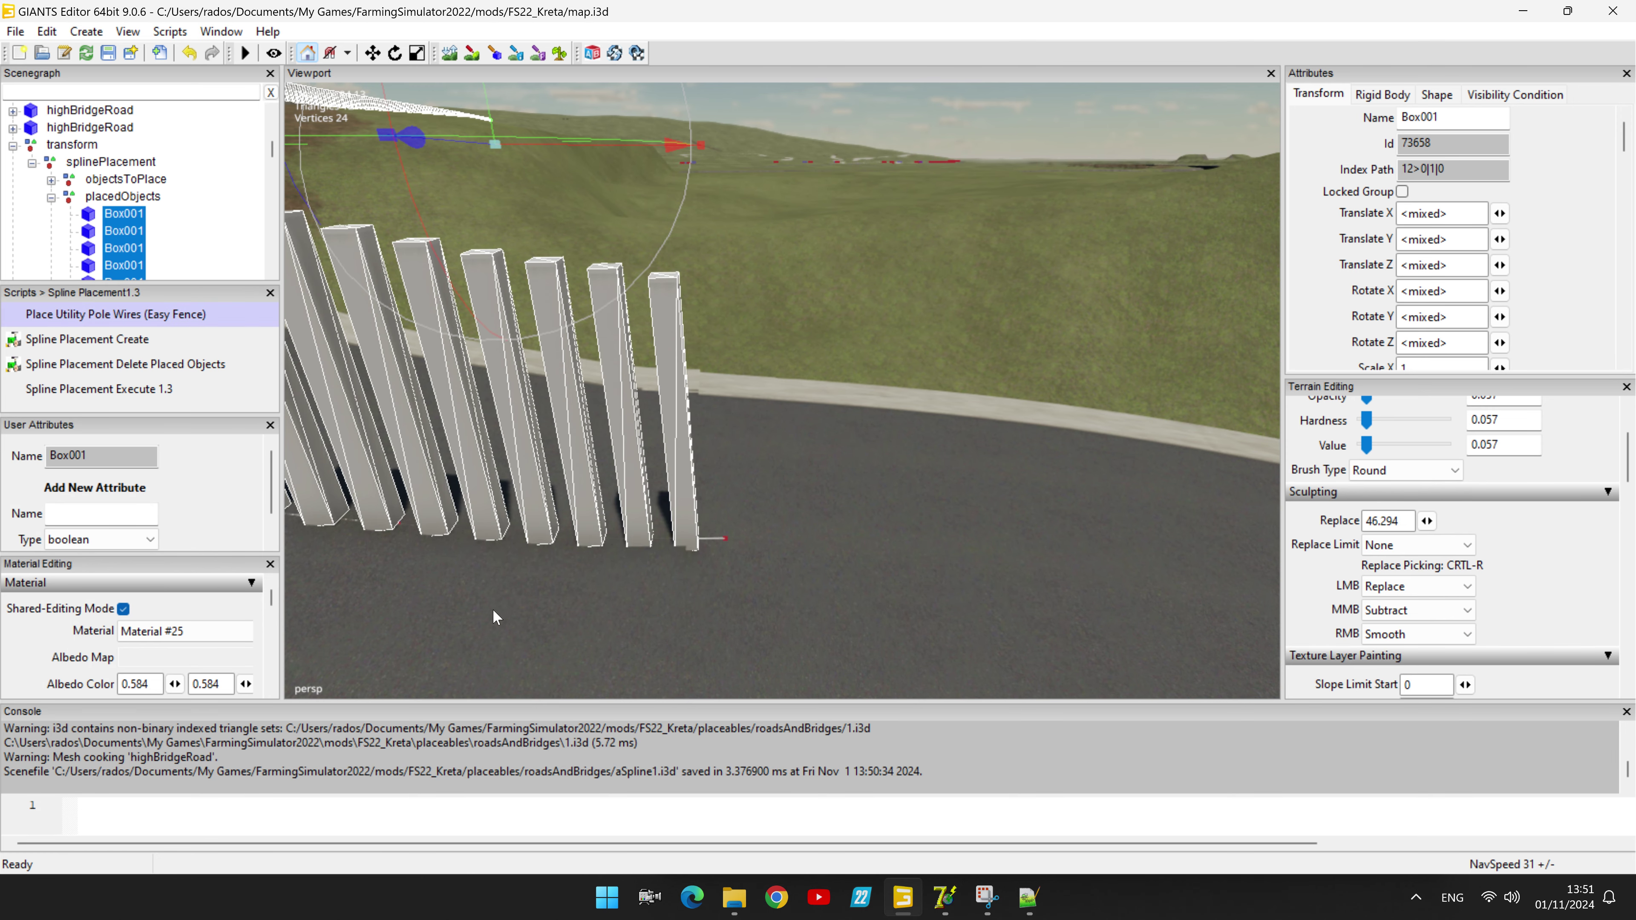
alt+drag(721, 636, 549, 580)
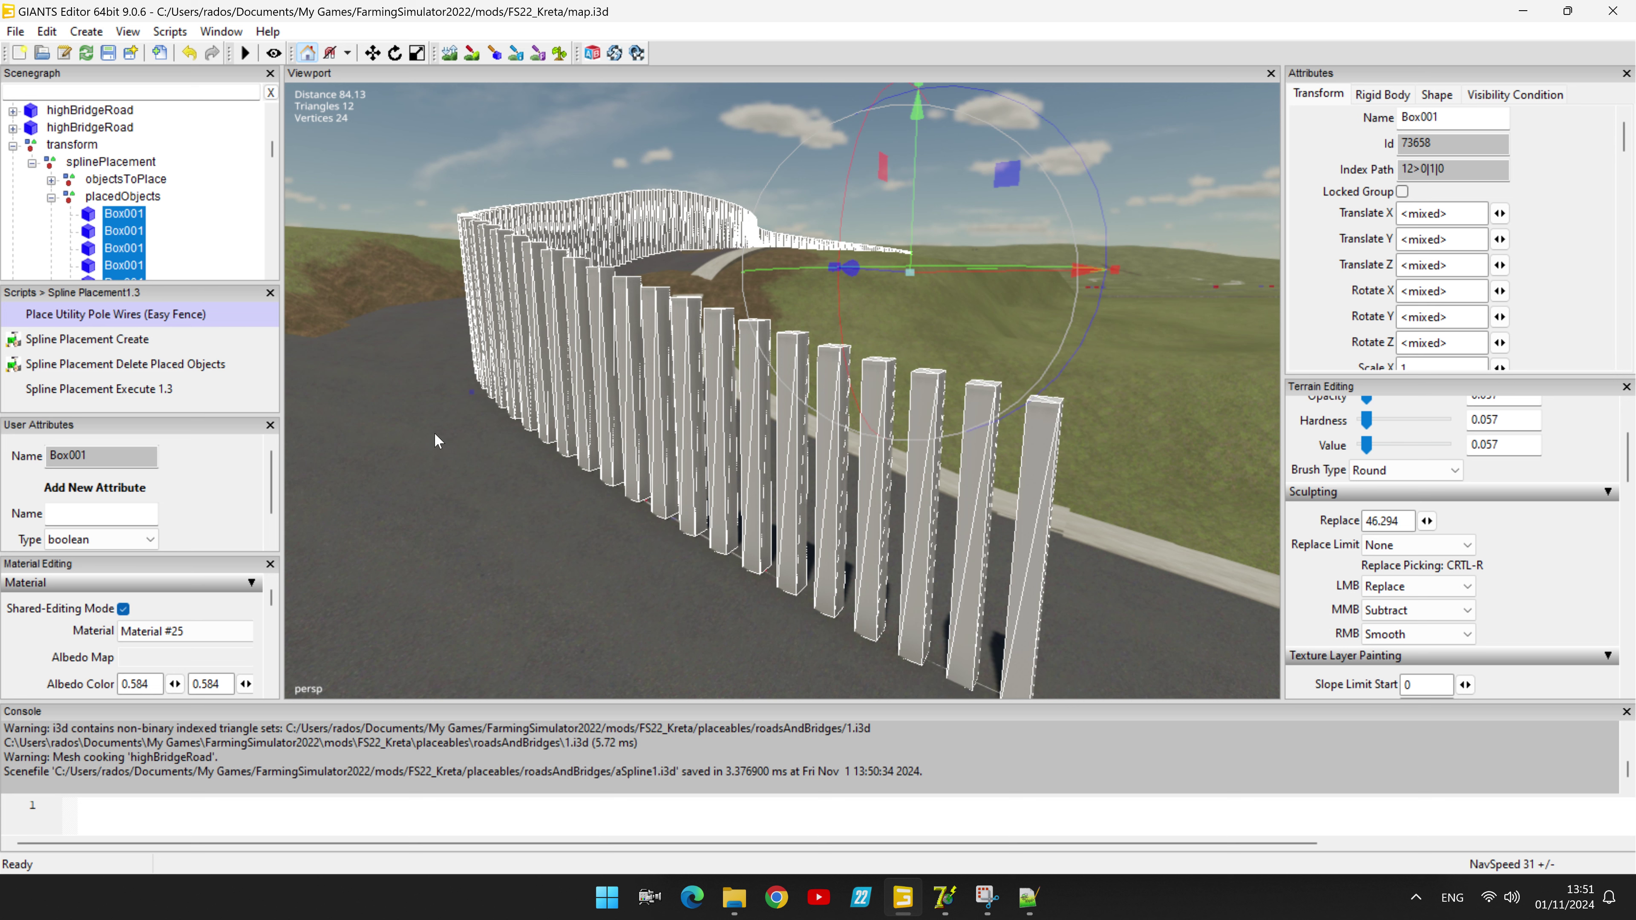
click(401, 316)
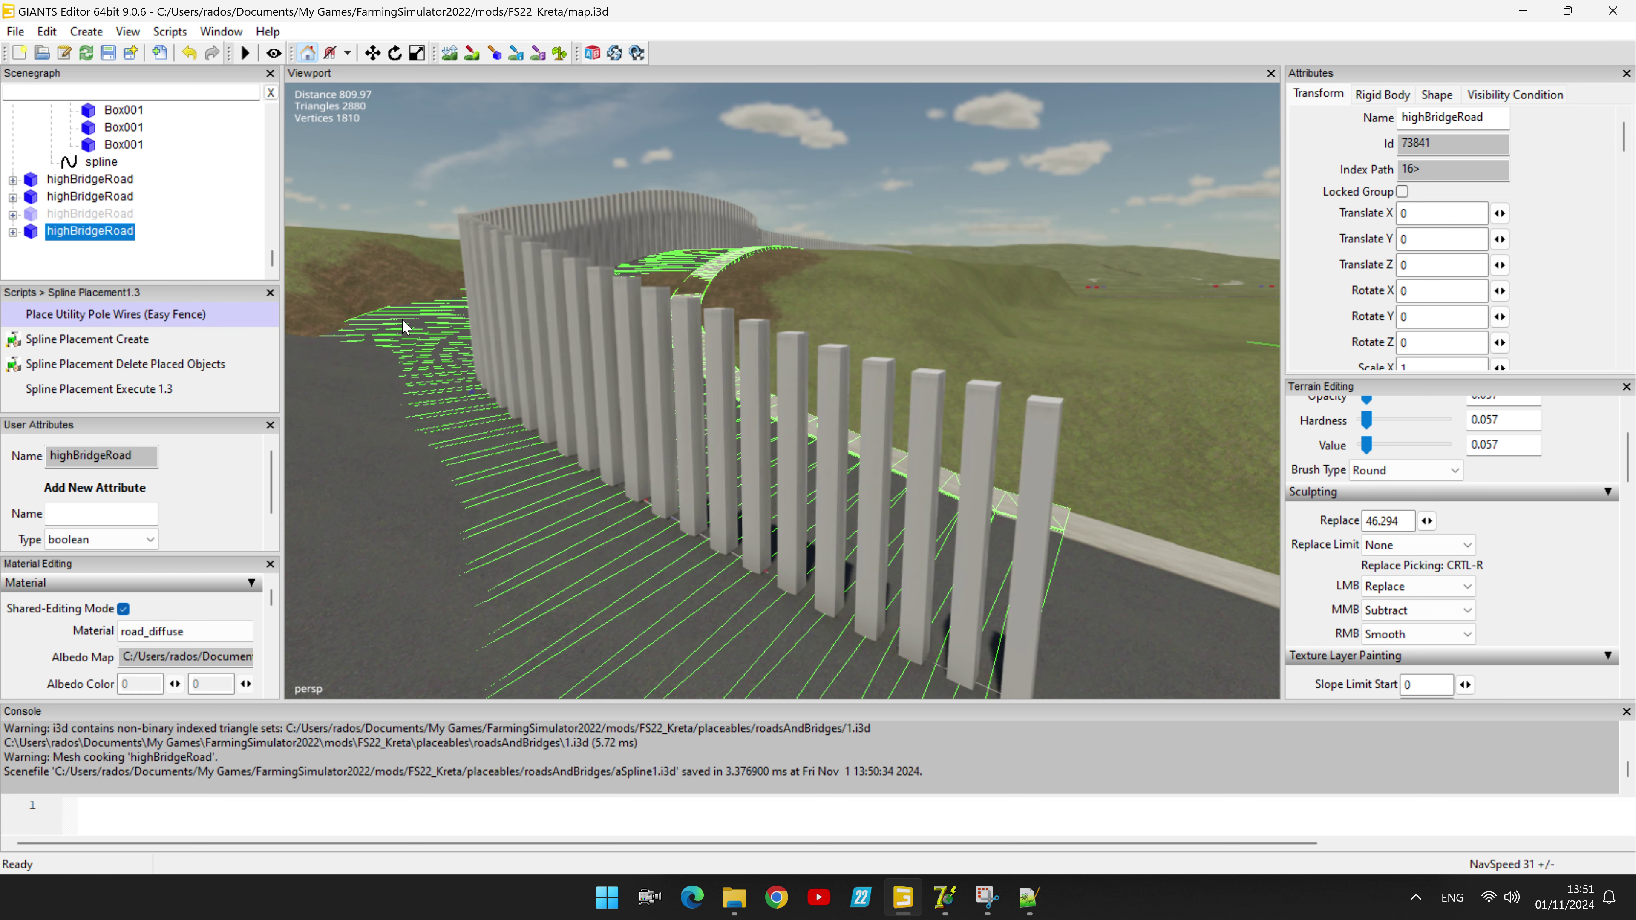
key(Delete)
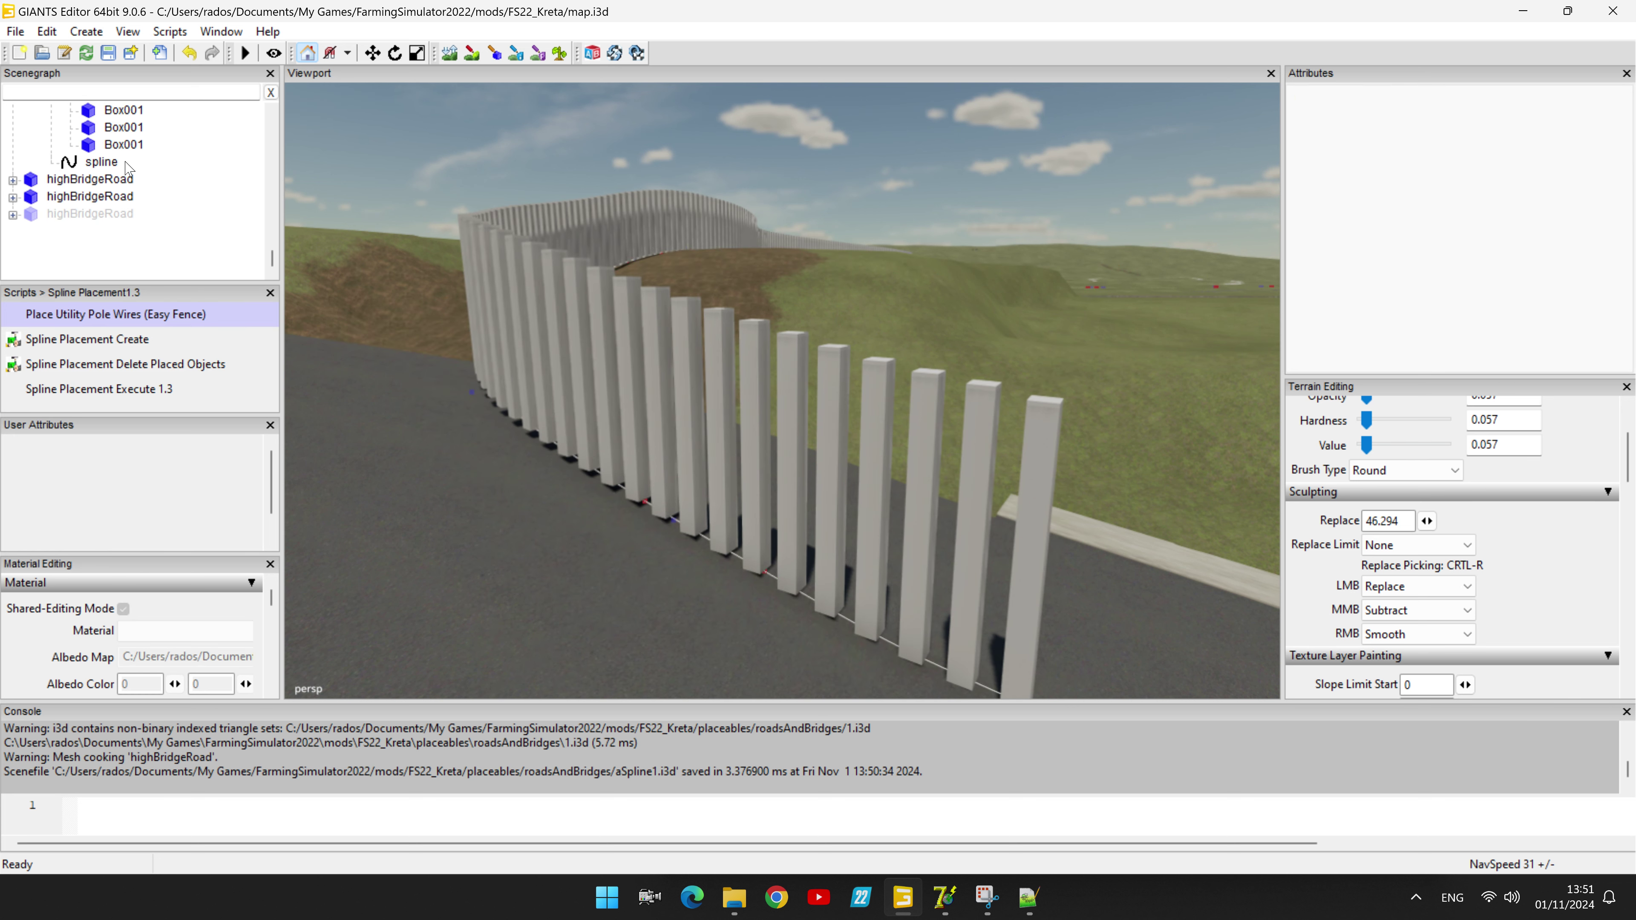
Step: Import the regenerated road mesh from 1.i3d in the roadsAndBridges folder
click(15, 31)
click(58, 240)
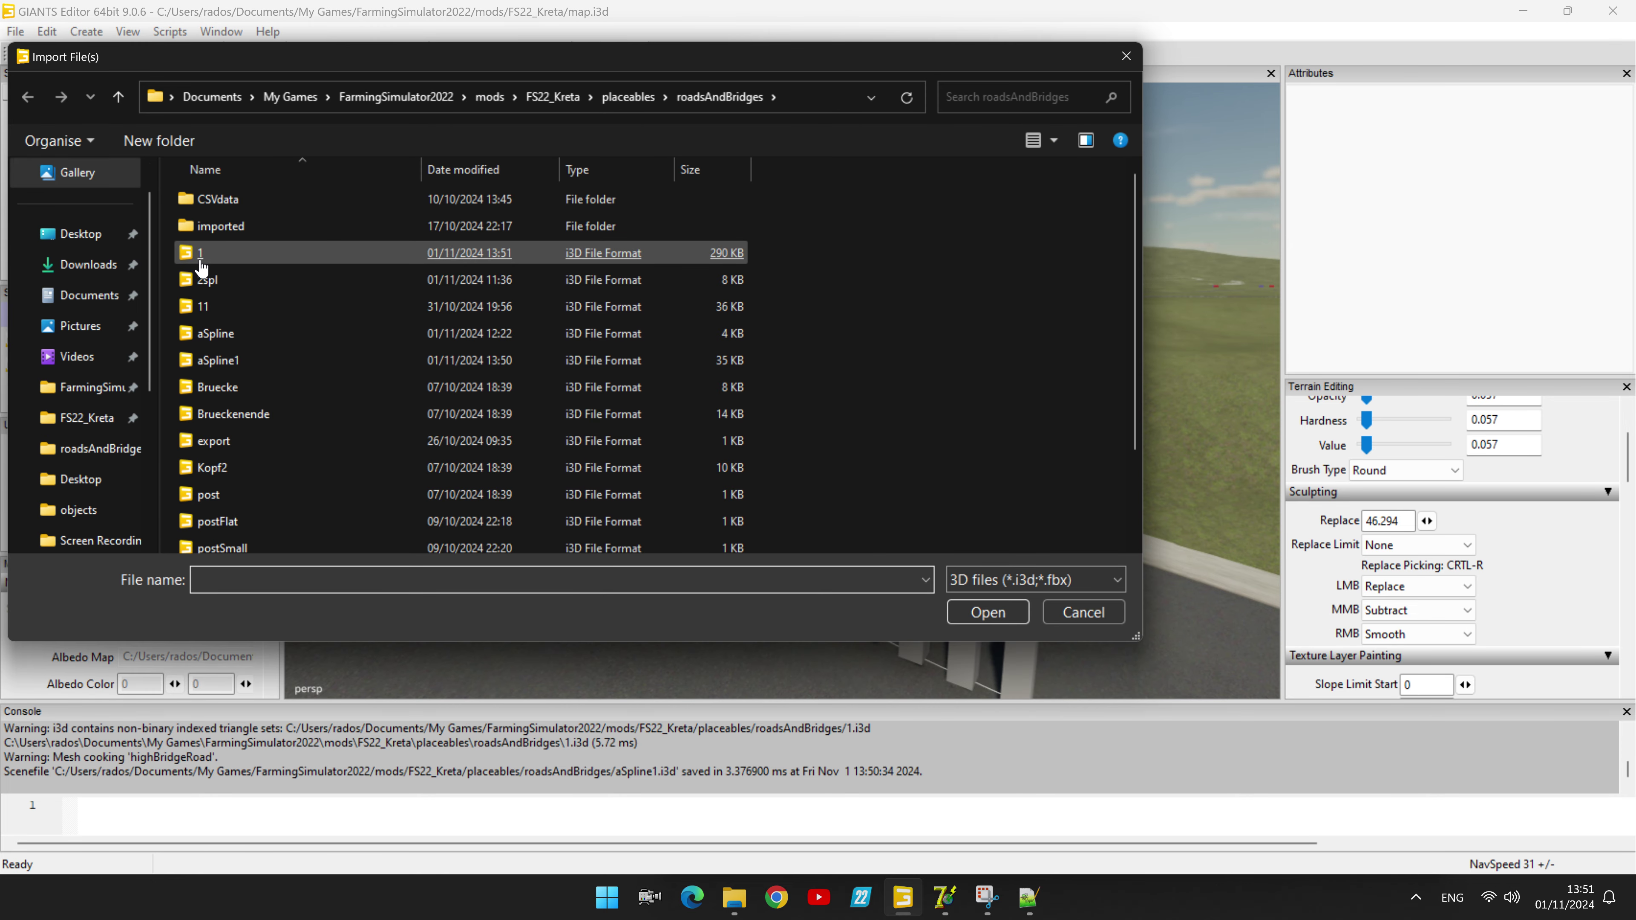
double_click(200, 257)
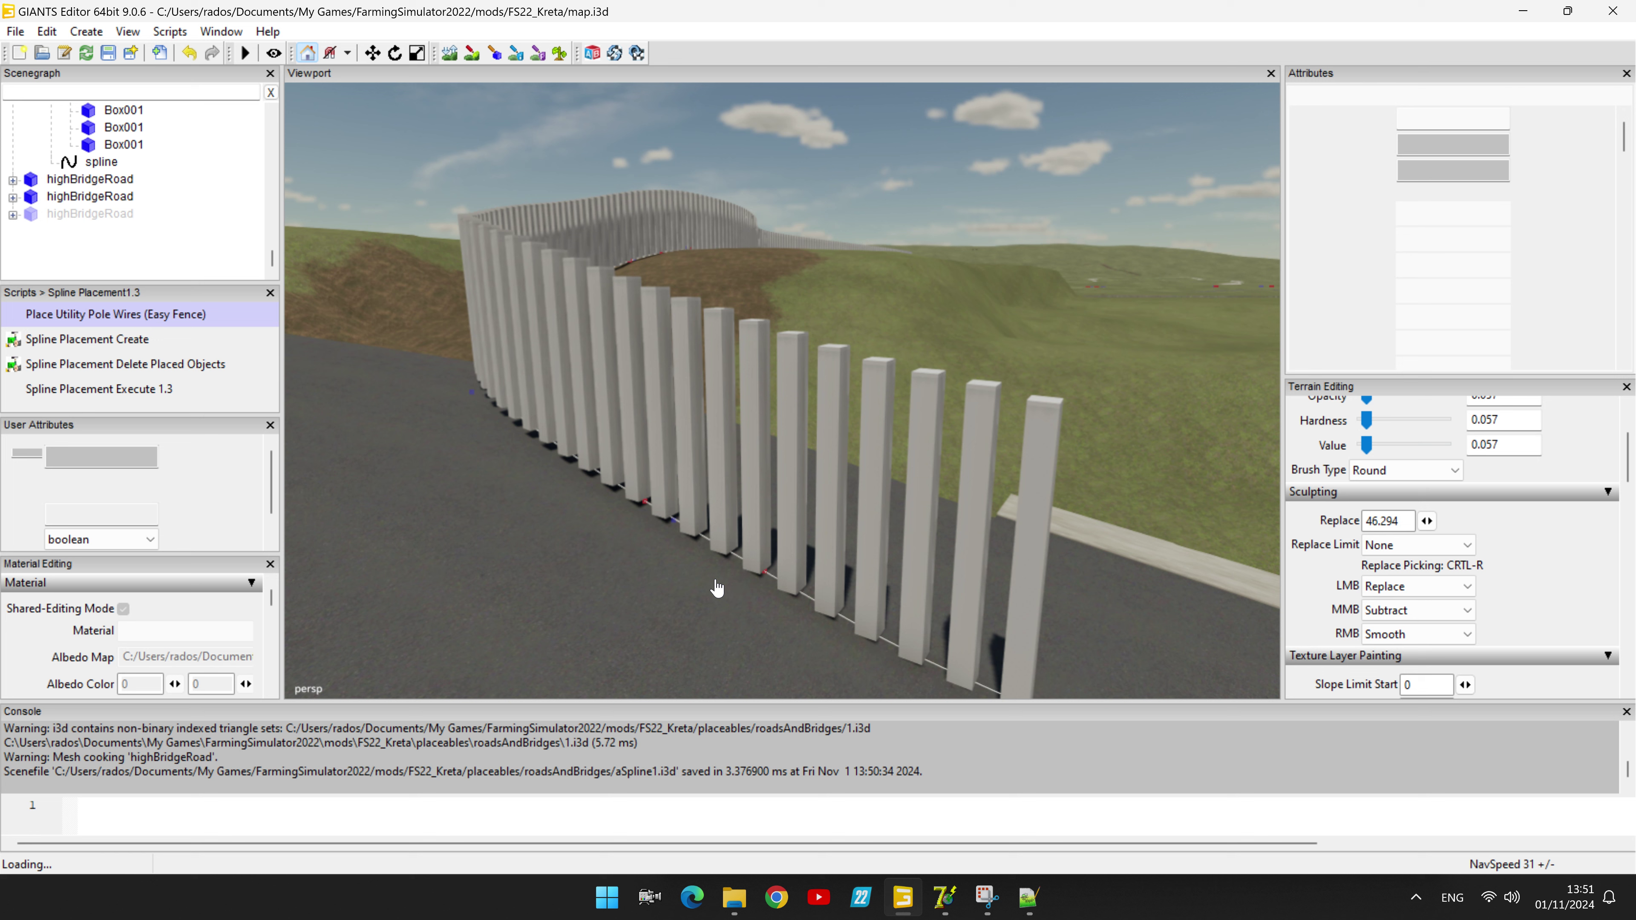
Step: Examine how the imported highBridgeRoad mesh joins the existing road at the end of the post row
alt+middle_drag(836, 555, 793, 560)
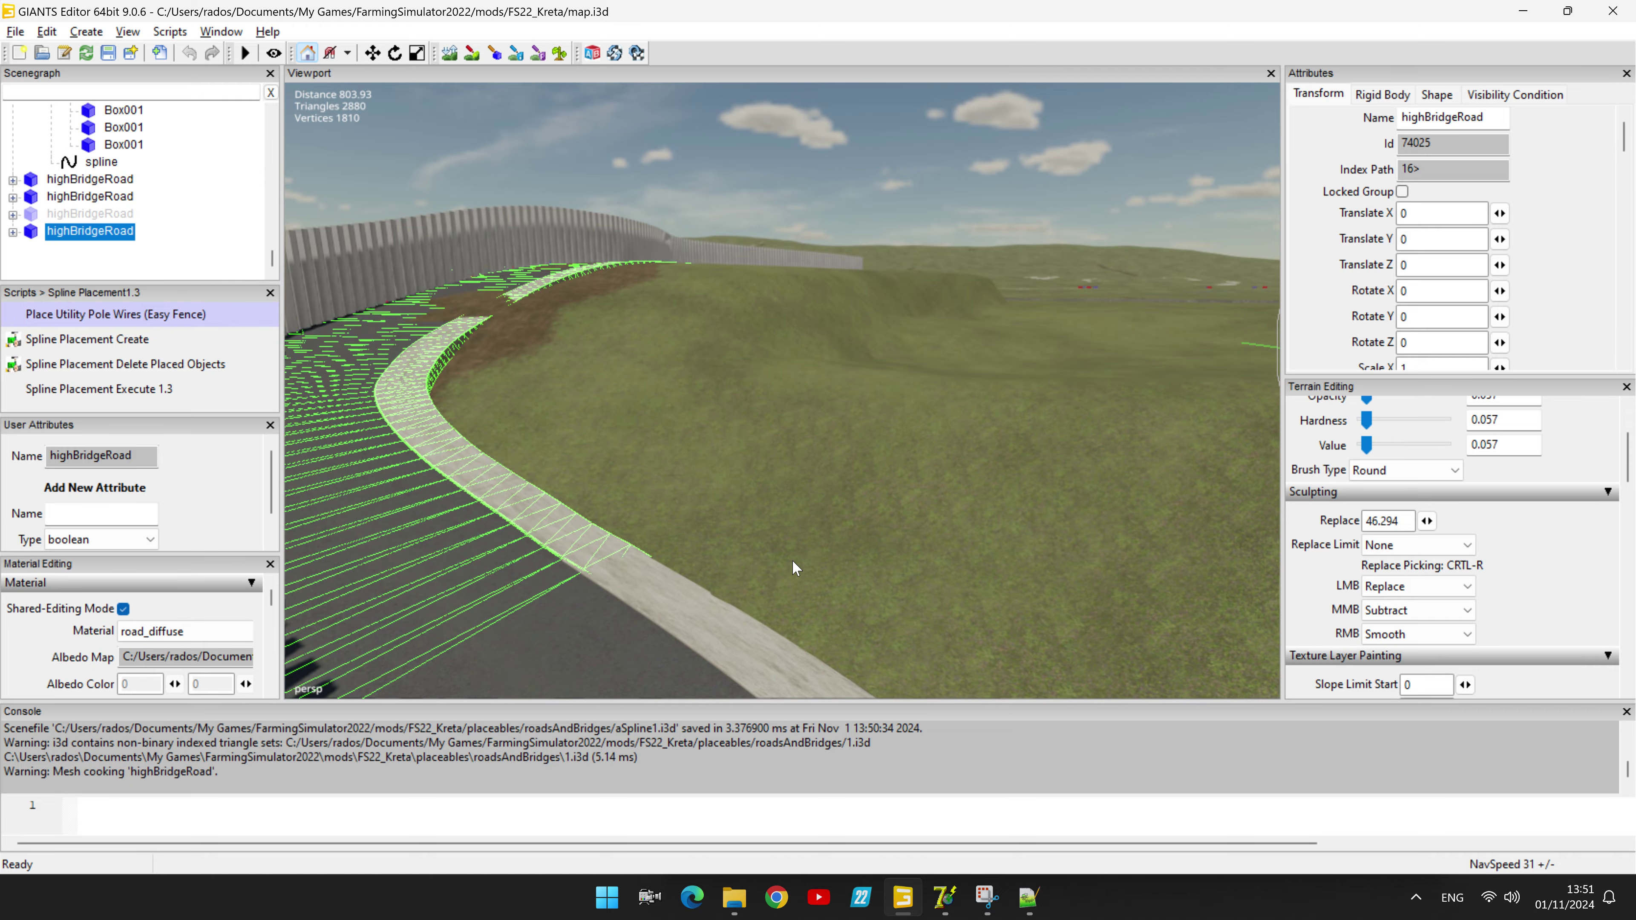
alt+drag(793, 560, 688, 574)
alt+middle_drag(688, 574, 734, 553)
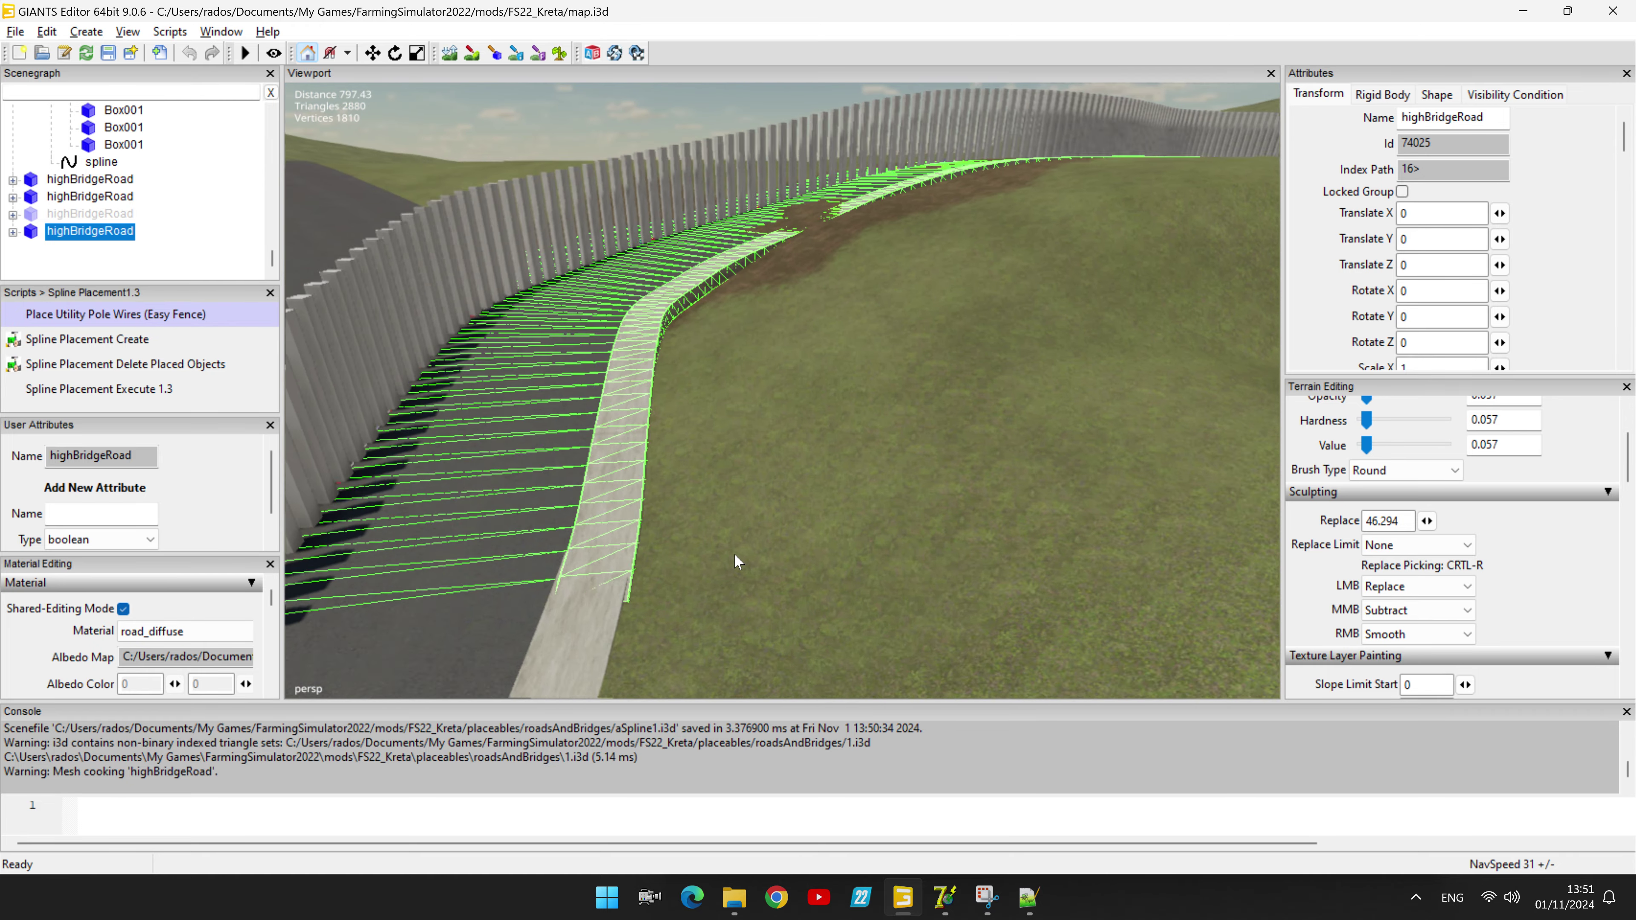
right_drag(735, 556, 562, 535)
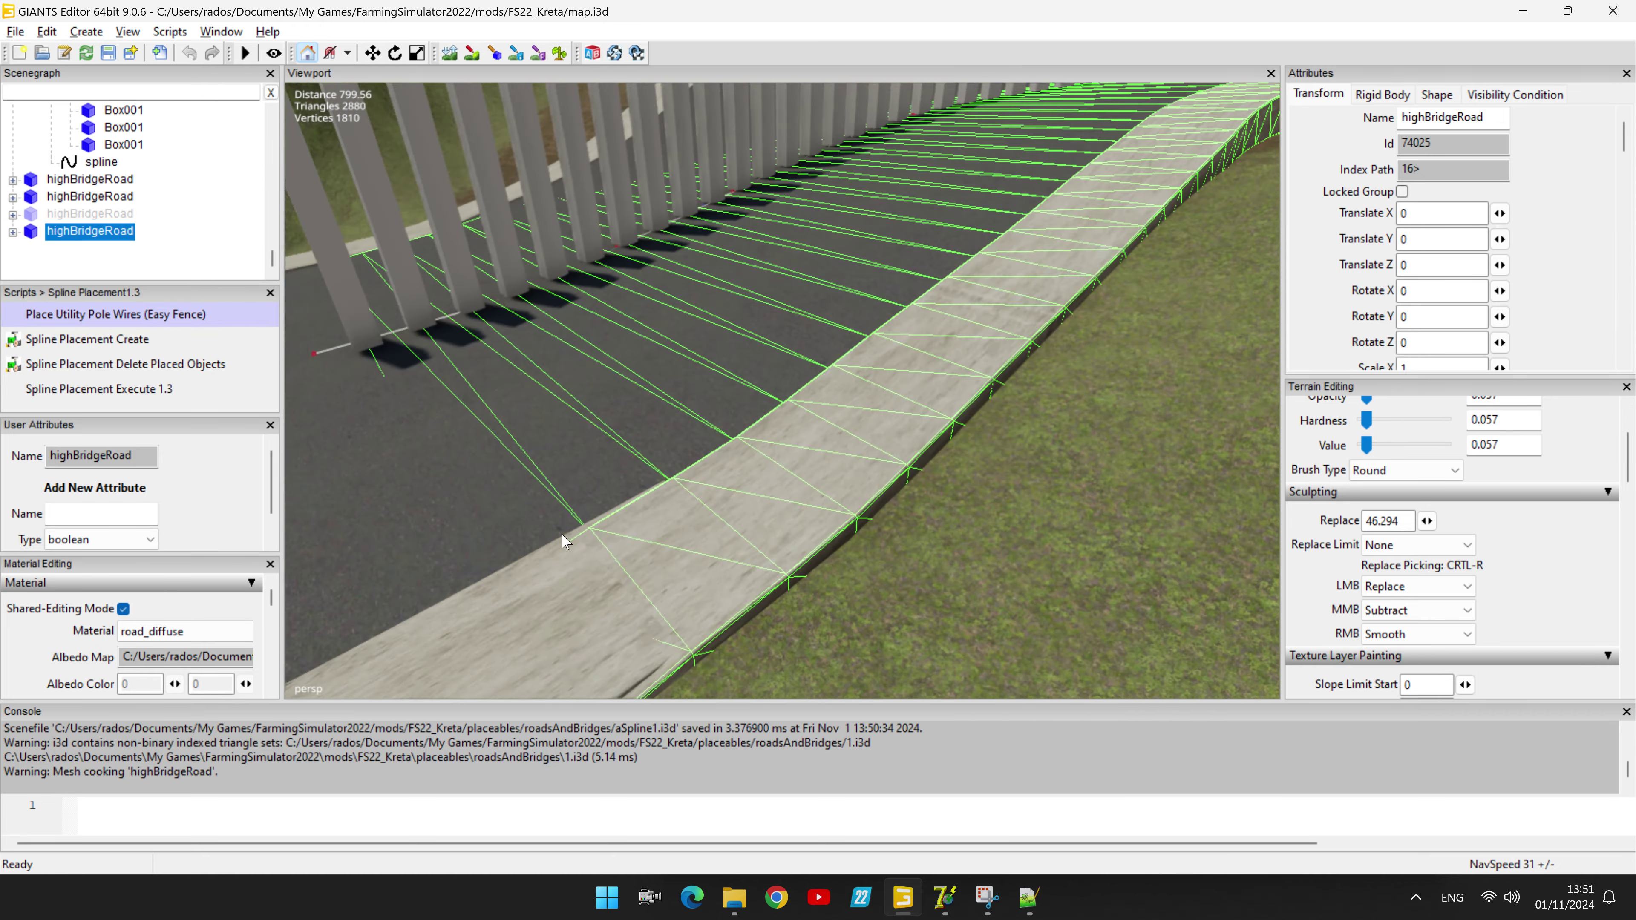
alt+middle_drag(563, 535, 557, 525)
alt+drag(558, 525, 483, 443)
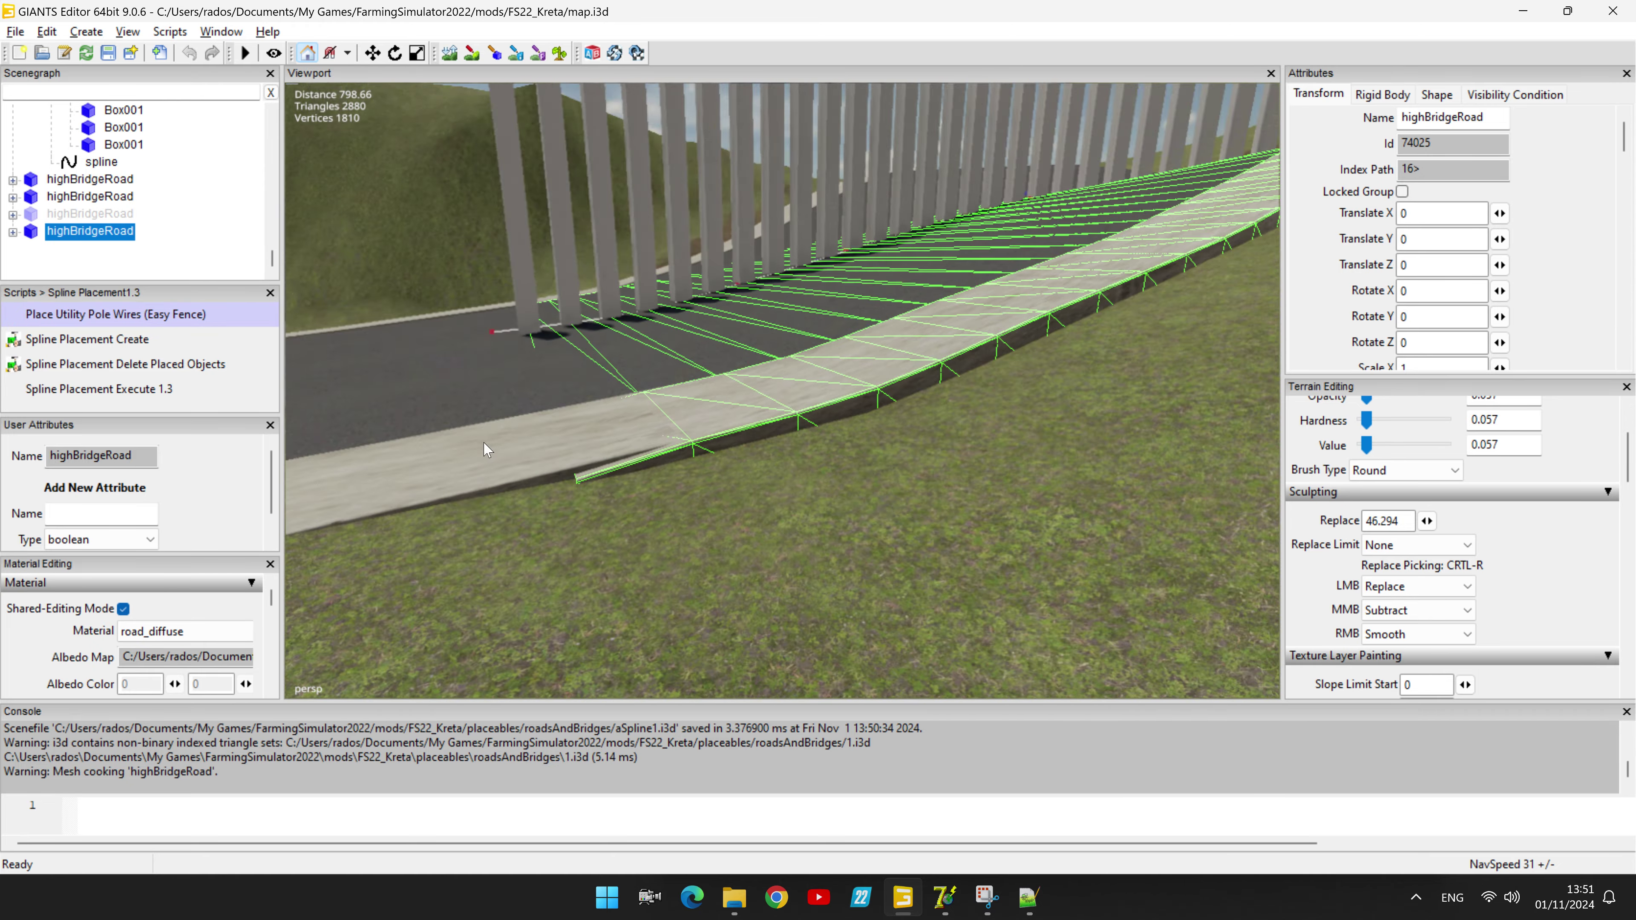
right_drag(486, 449, 832, 561)
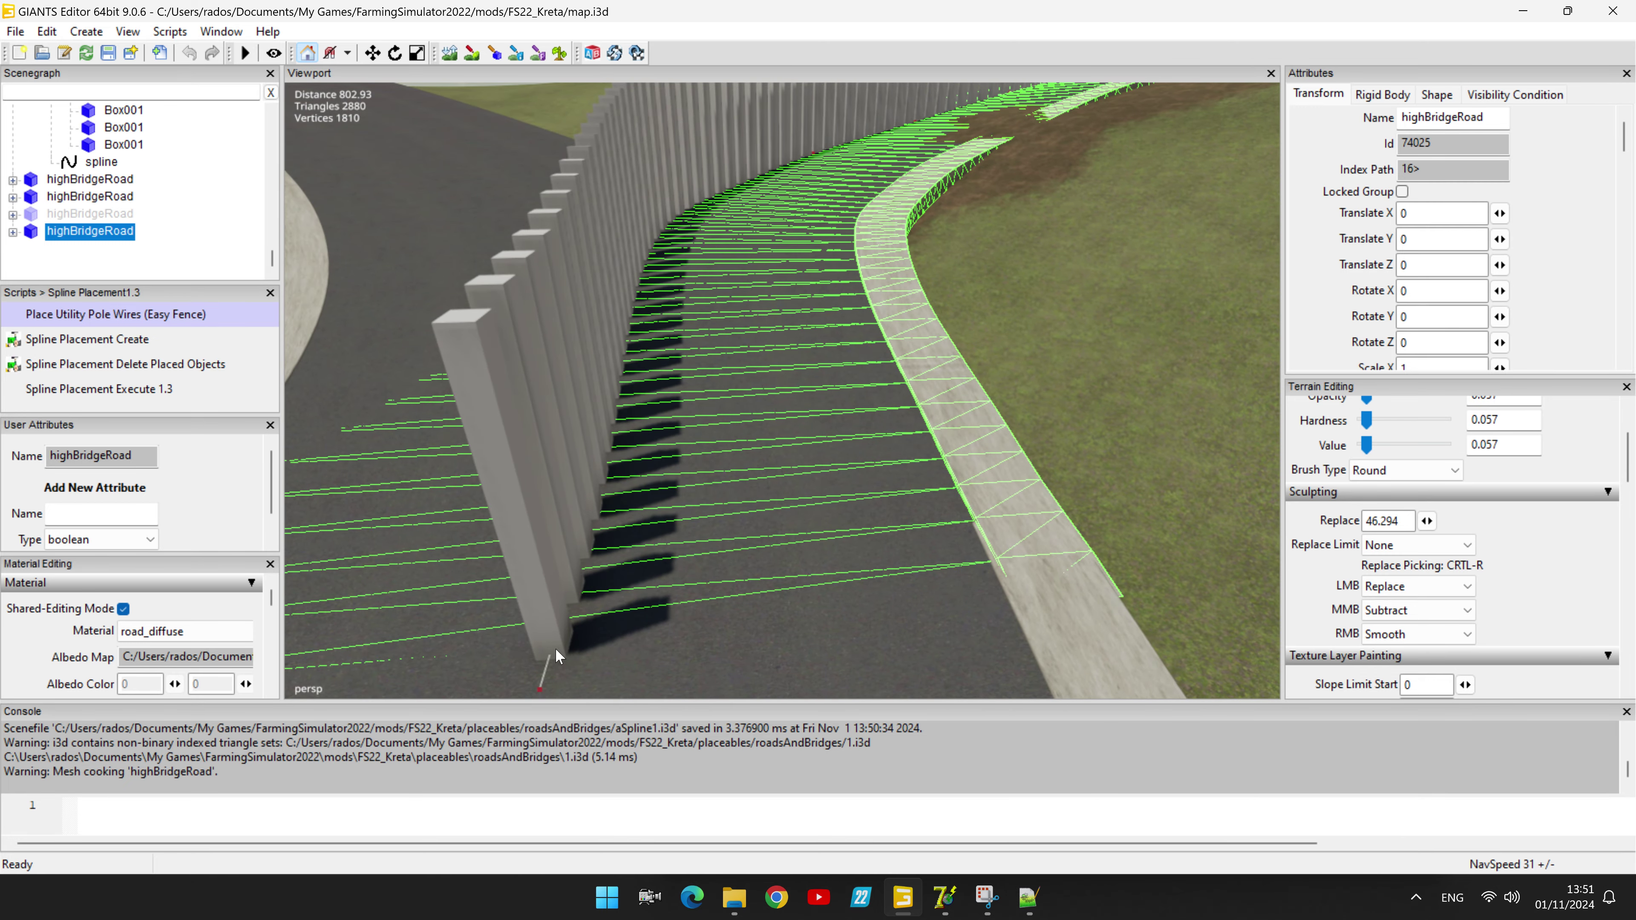
Step: Shift the last two posts of the row sideways to Translate Z 734.03 and 733.983
click(515, 503)
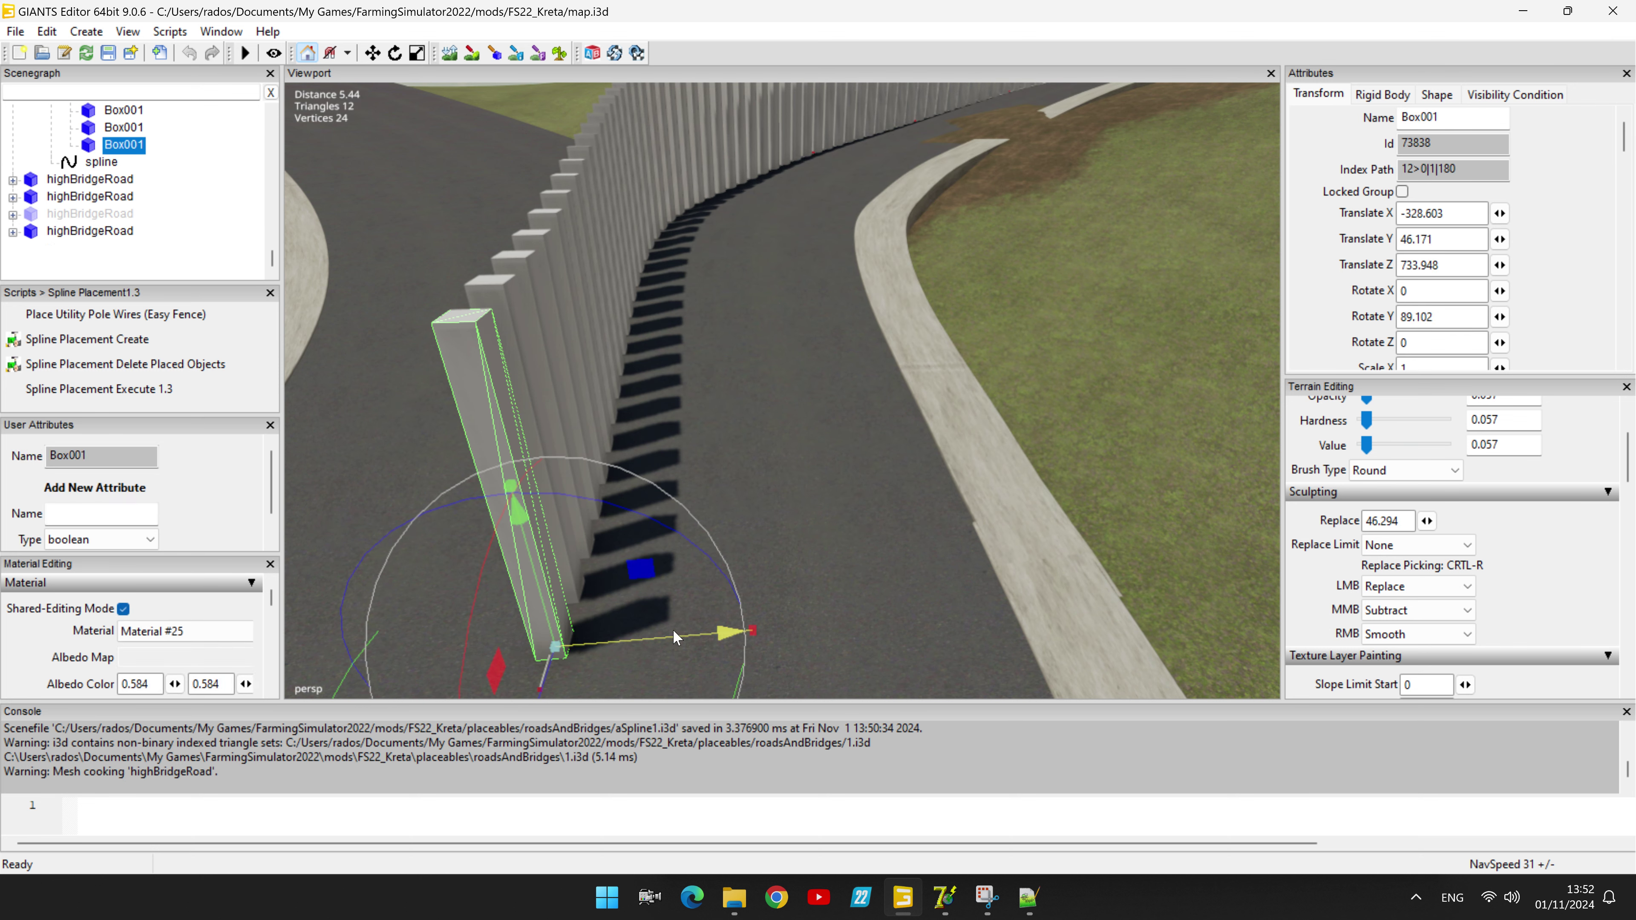
drag(674, 632, 662, 635)
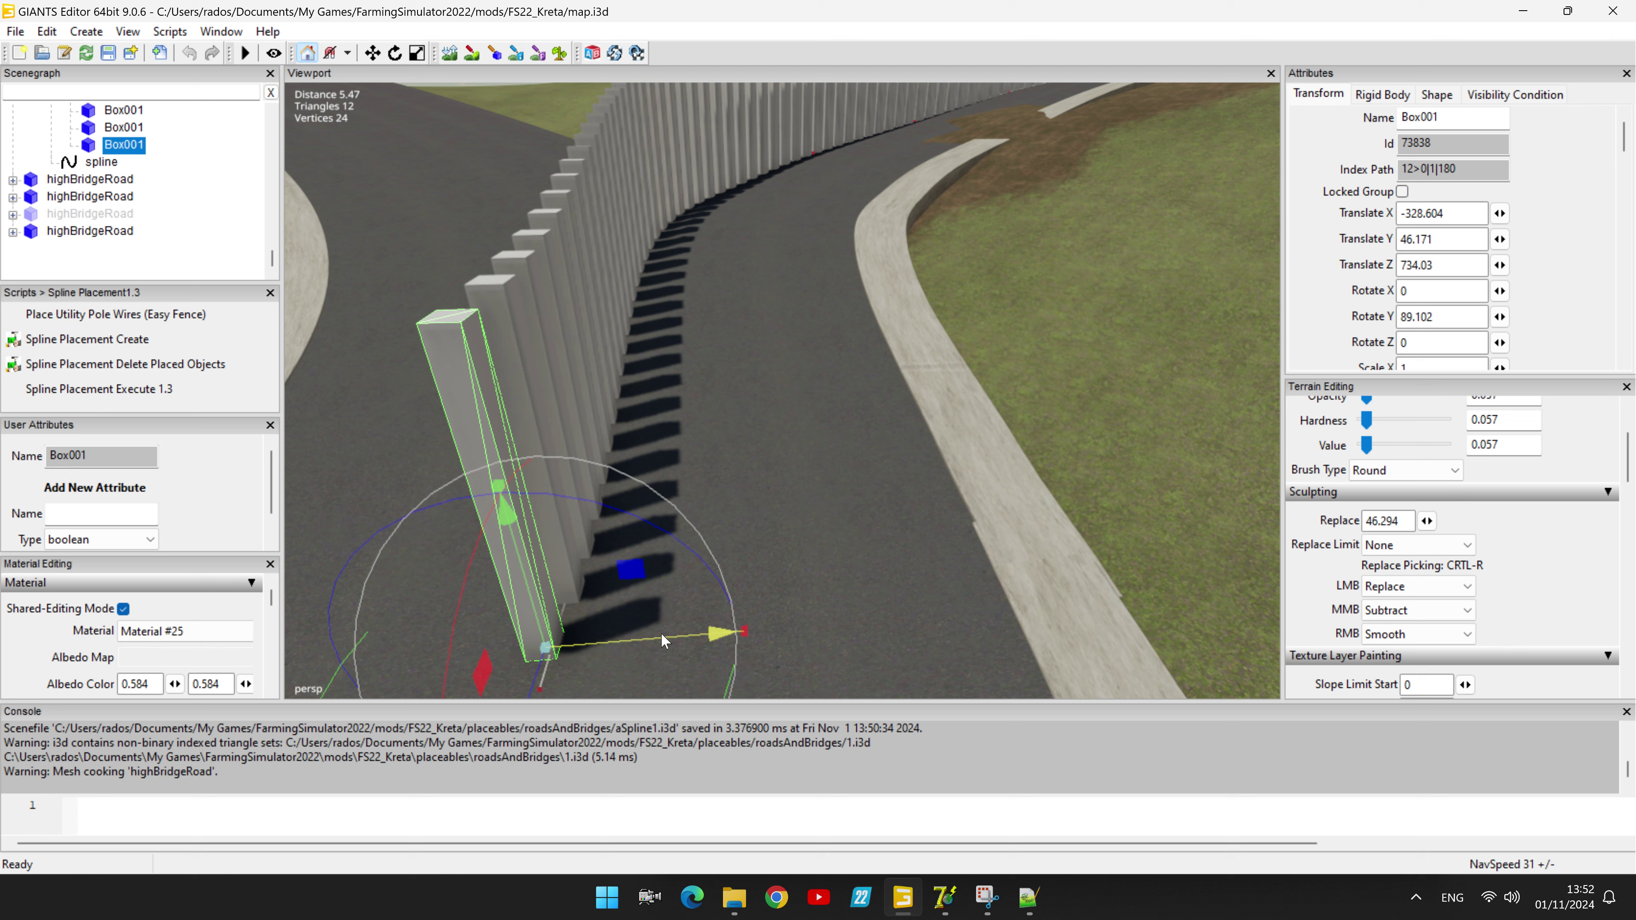
key(Delete)
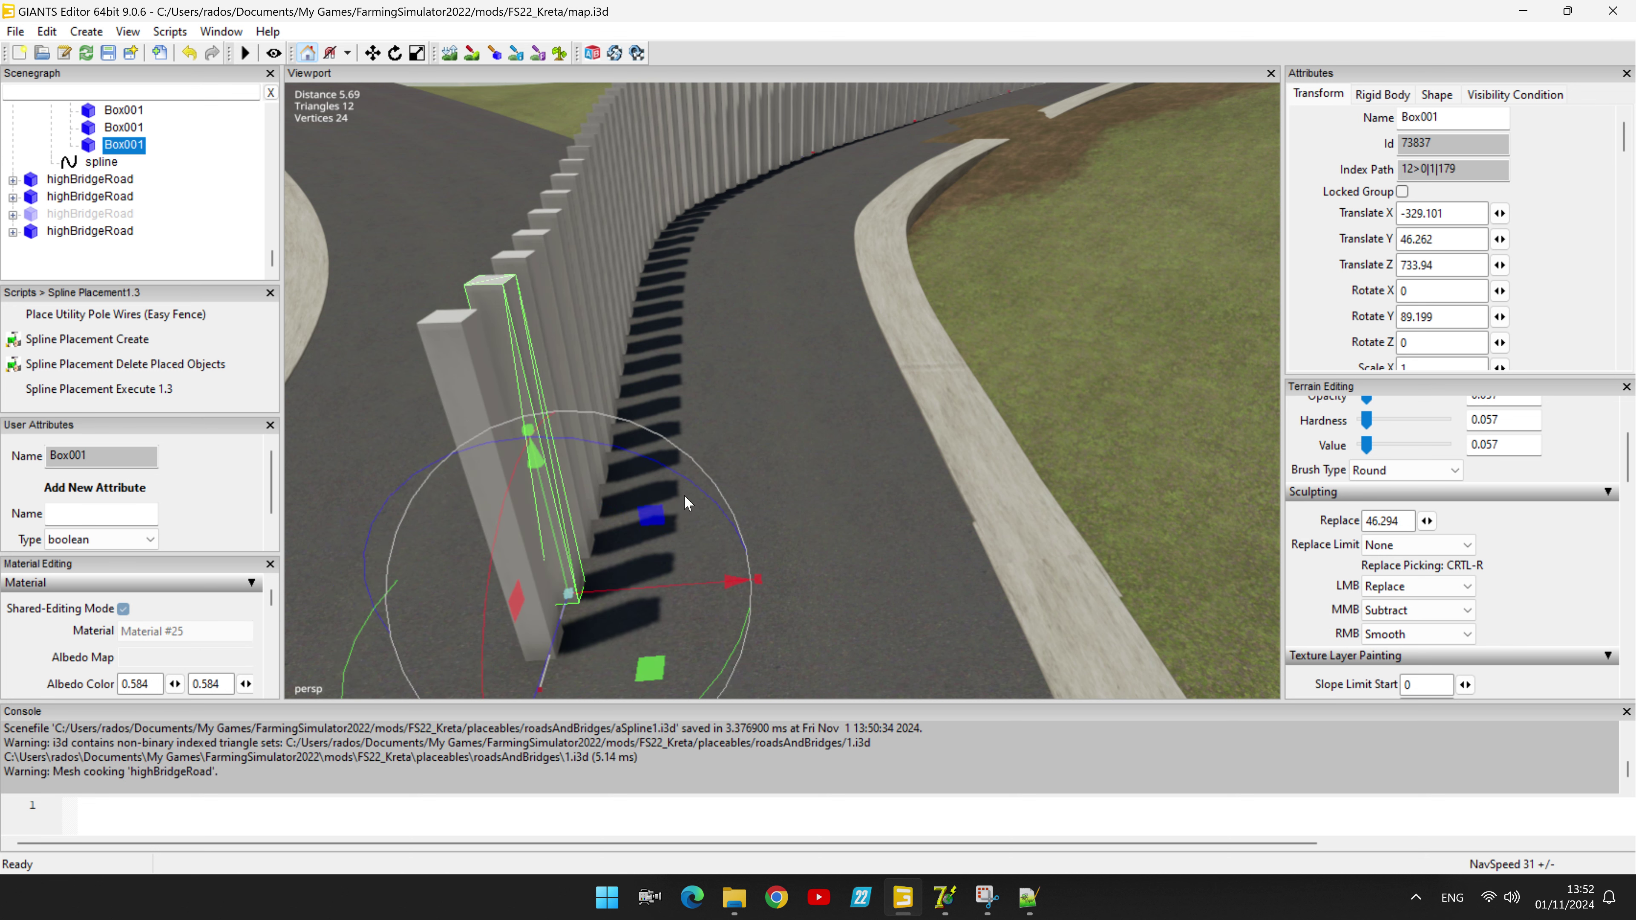
drag(675, 582, 668, 586)
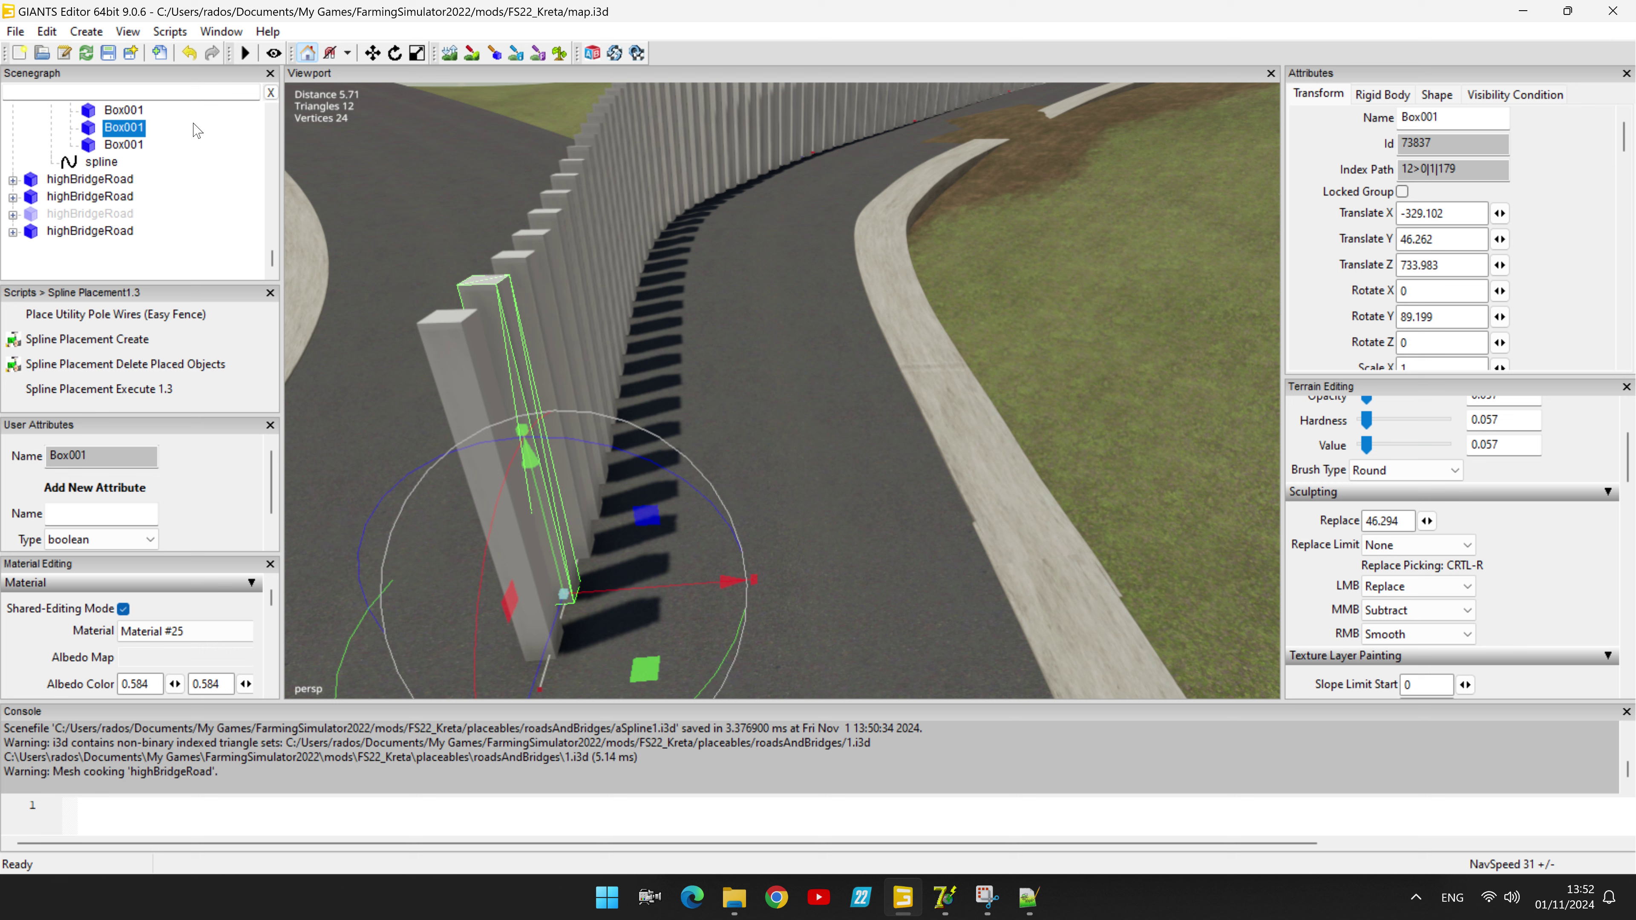
Step: Shift the third and fourth posts from the row's end sideways to Translate Z 733.956 and 733.946
click(131, 112)
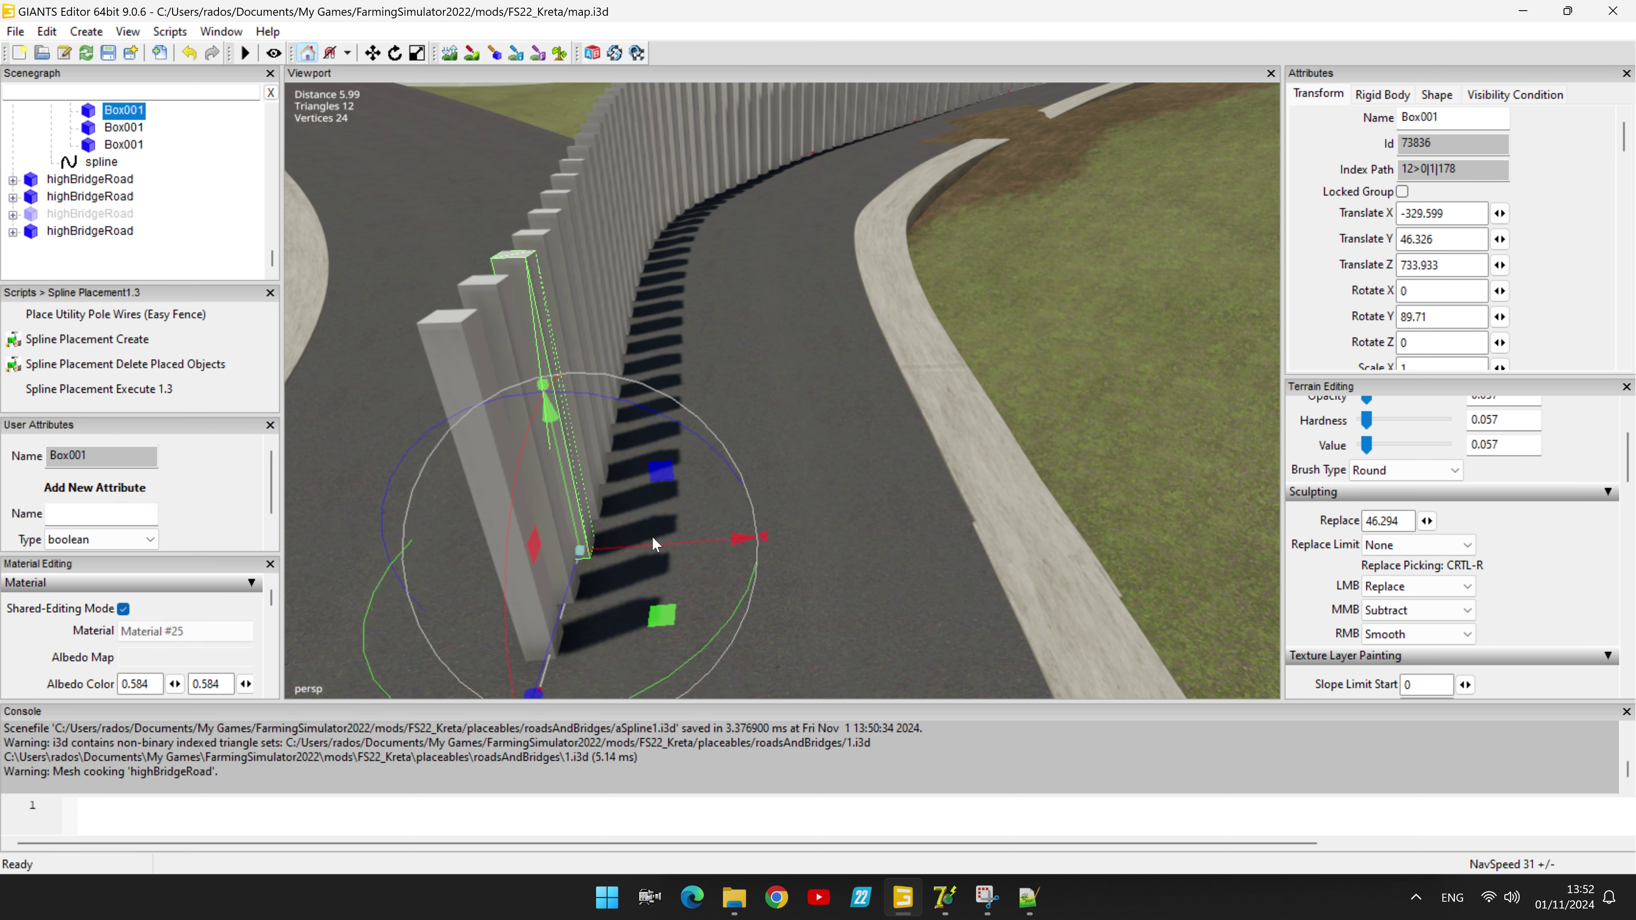
drag(652, 537, 653, 542)
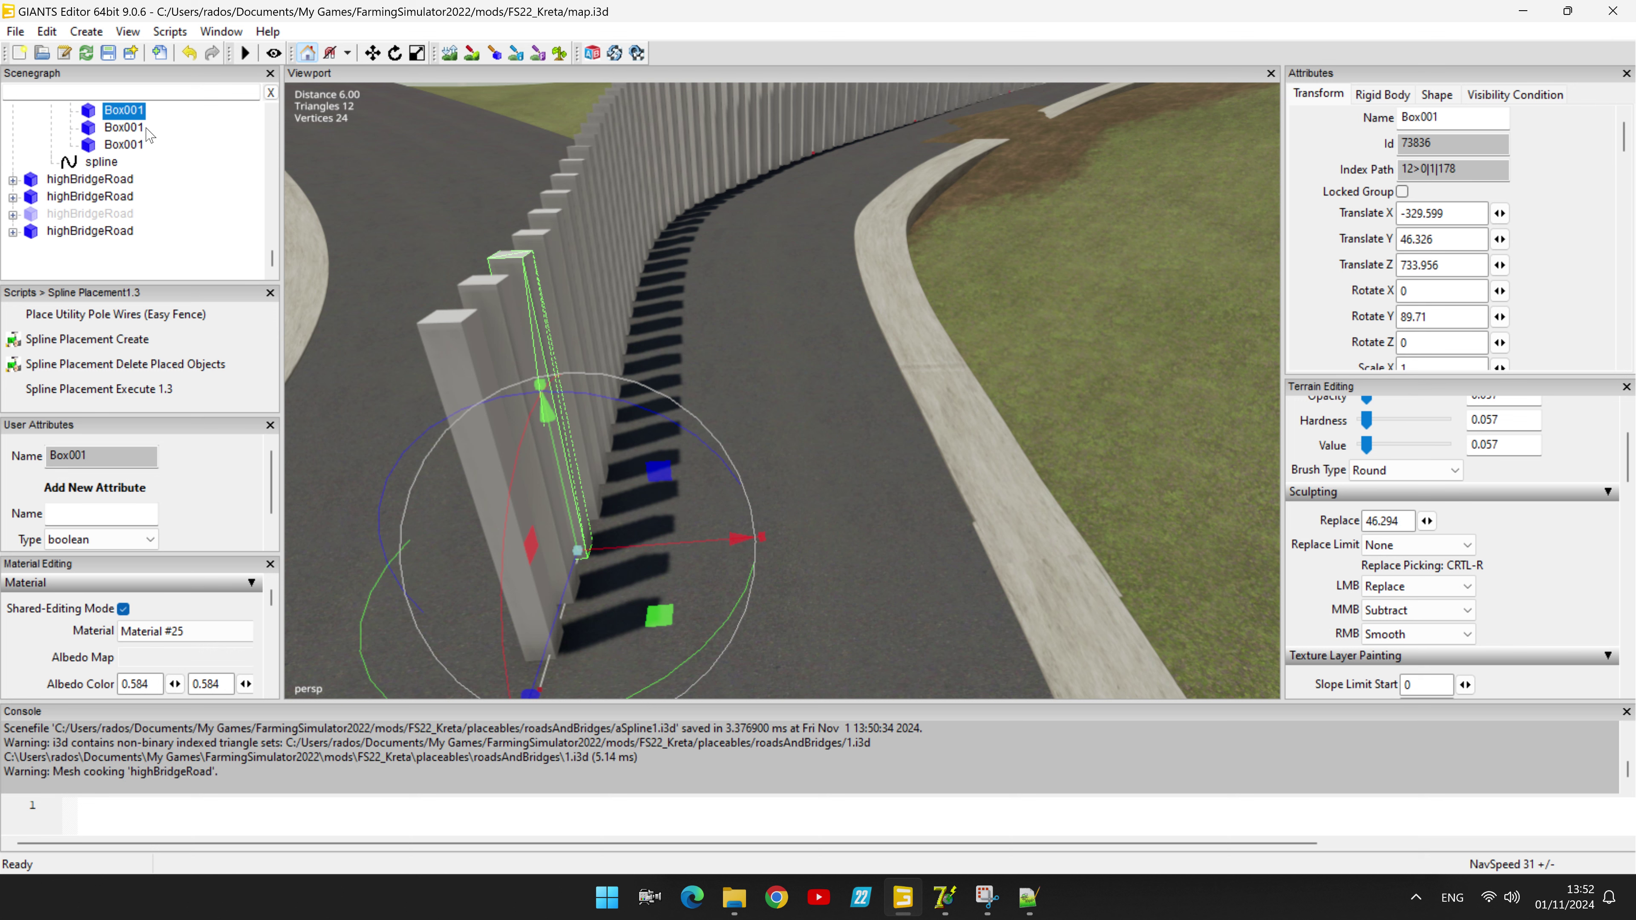
scroll(122, 131, up, 1)
click(123, 128)
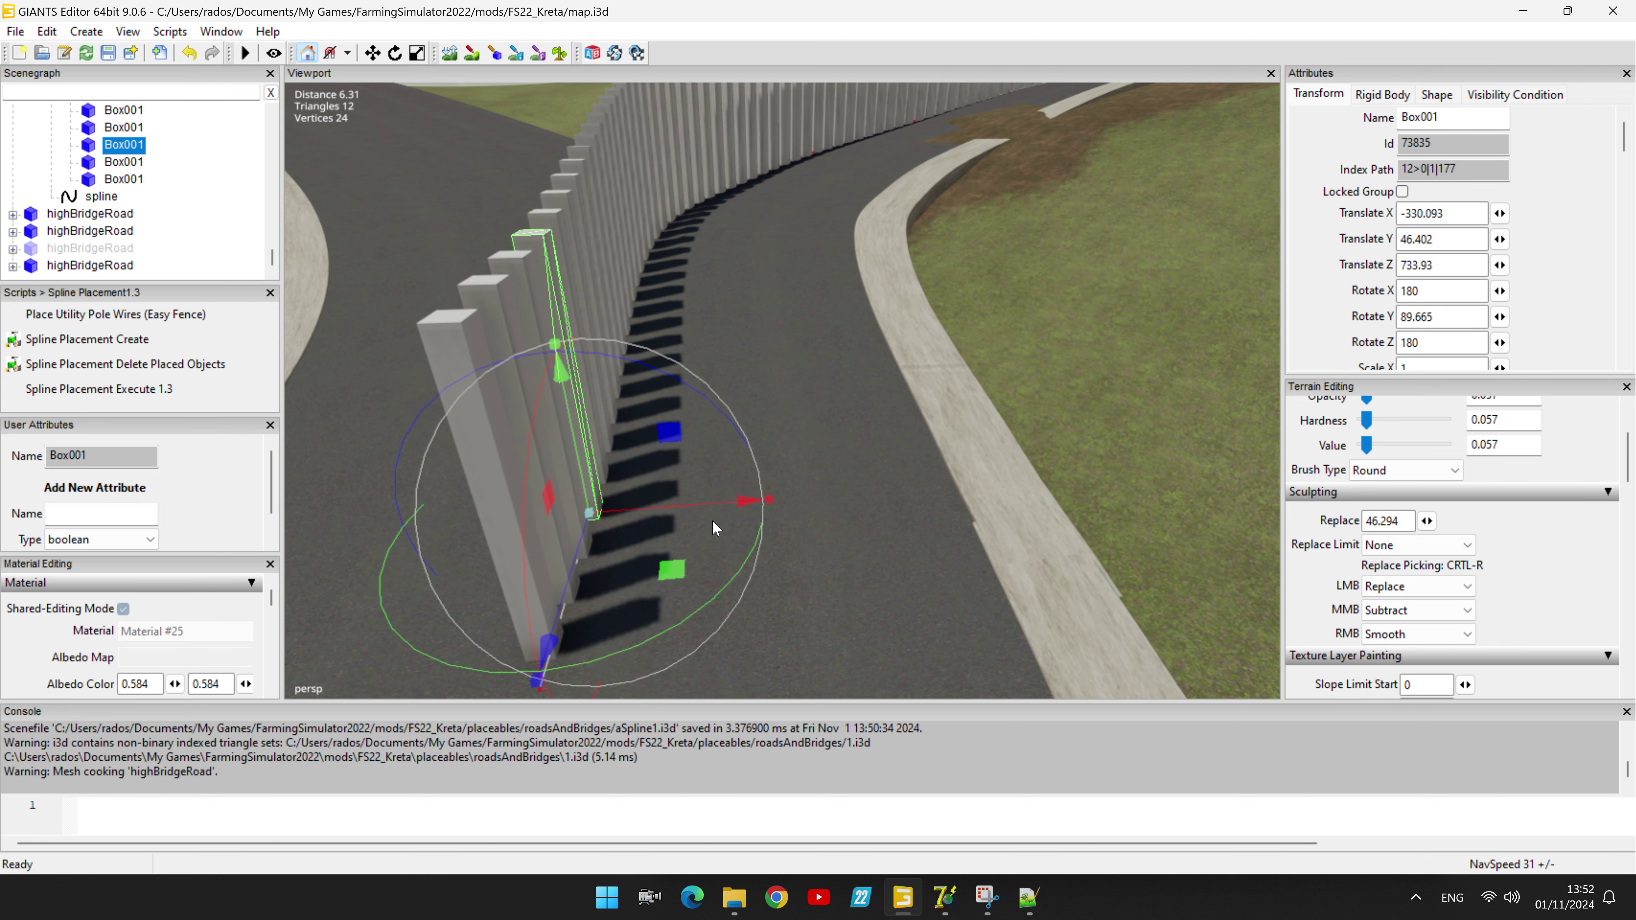
drag(707, 501, 705, 501)
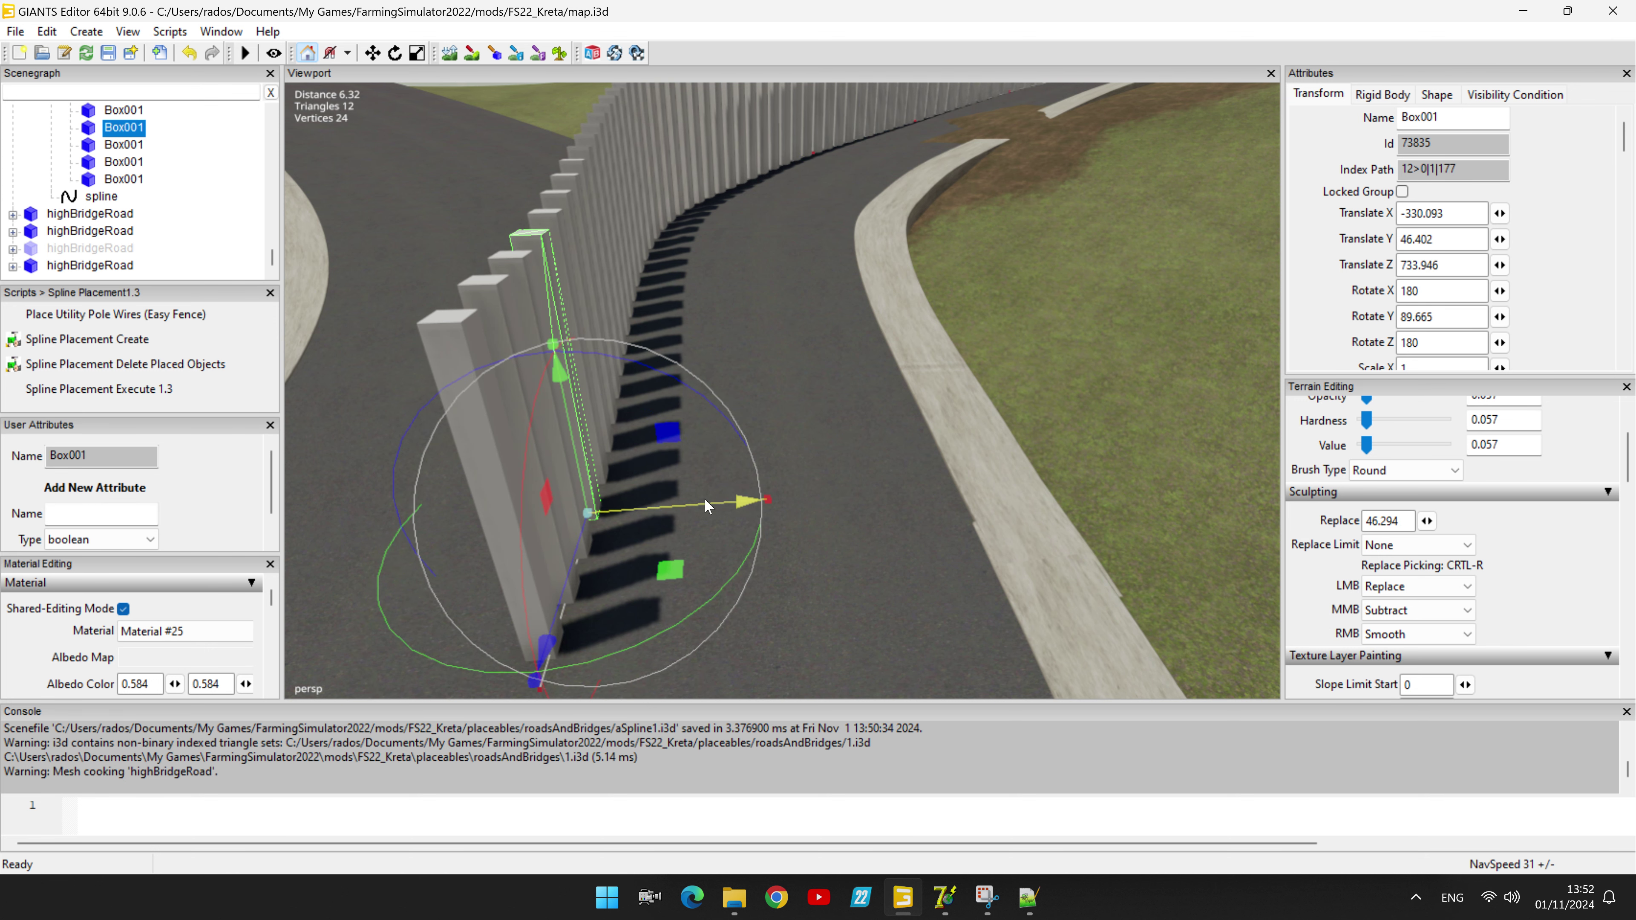
Step: Examine the course of the whole post row along the road from above
scroll(878, 540, down, 3)
alt+middle_drag(877, 542, 903, 585)
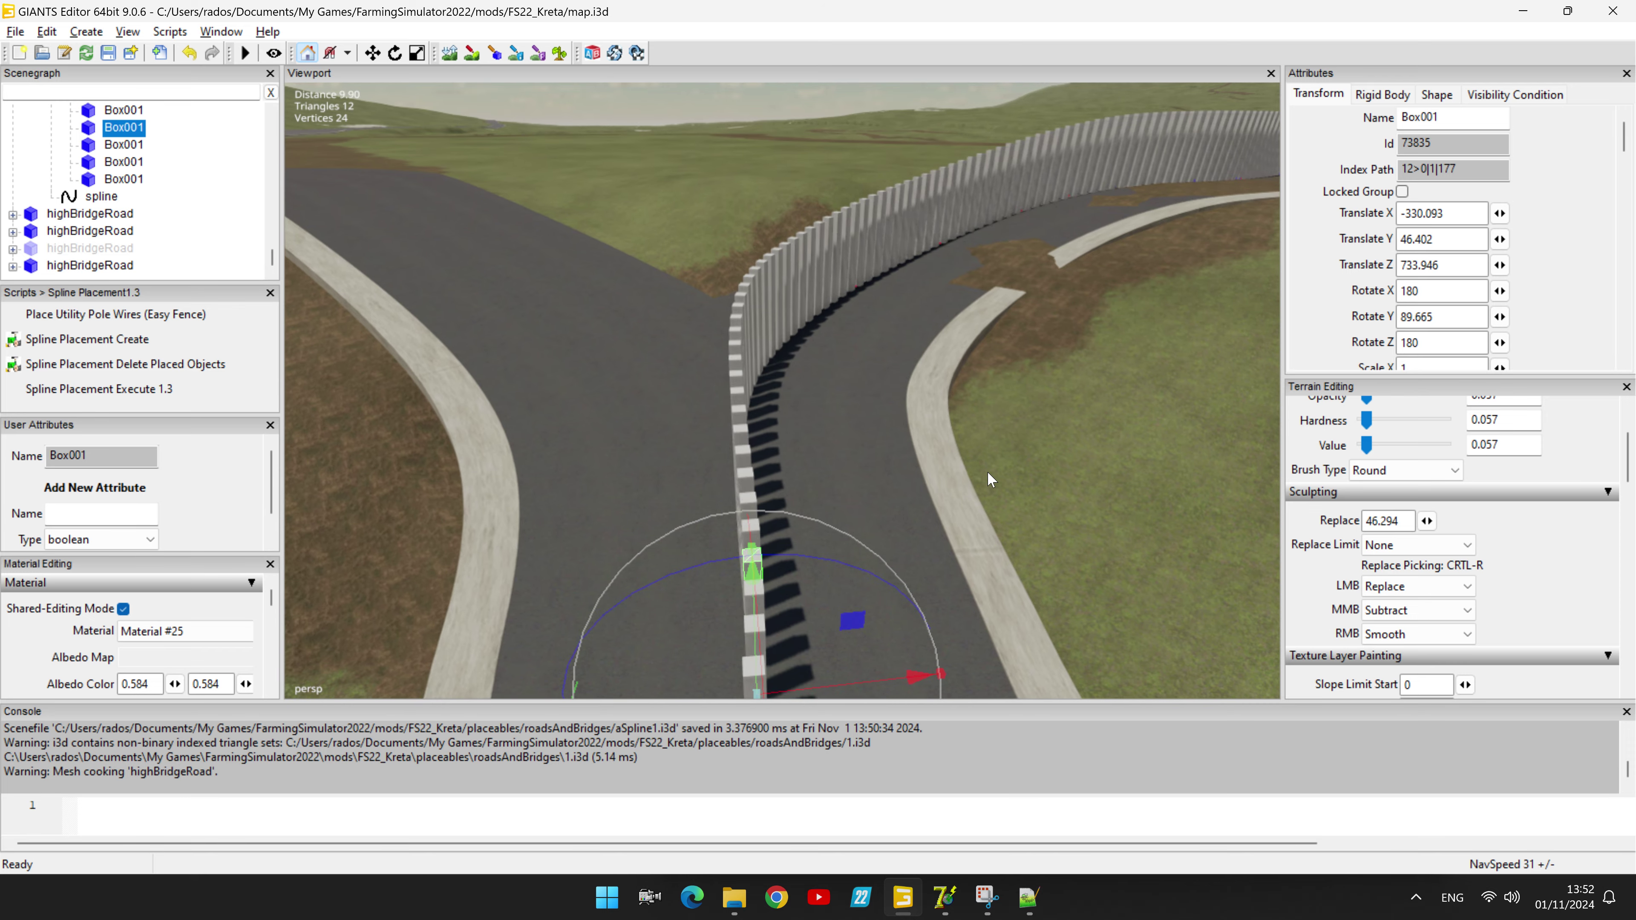
middle_drag(987, 470, 957, 372)
scroll(1090, 420, up, 4)
scroll(1095, 407, down, 2)
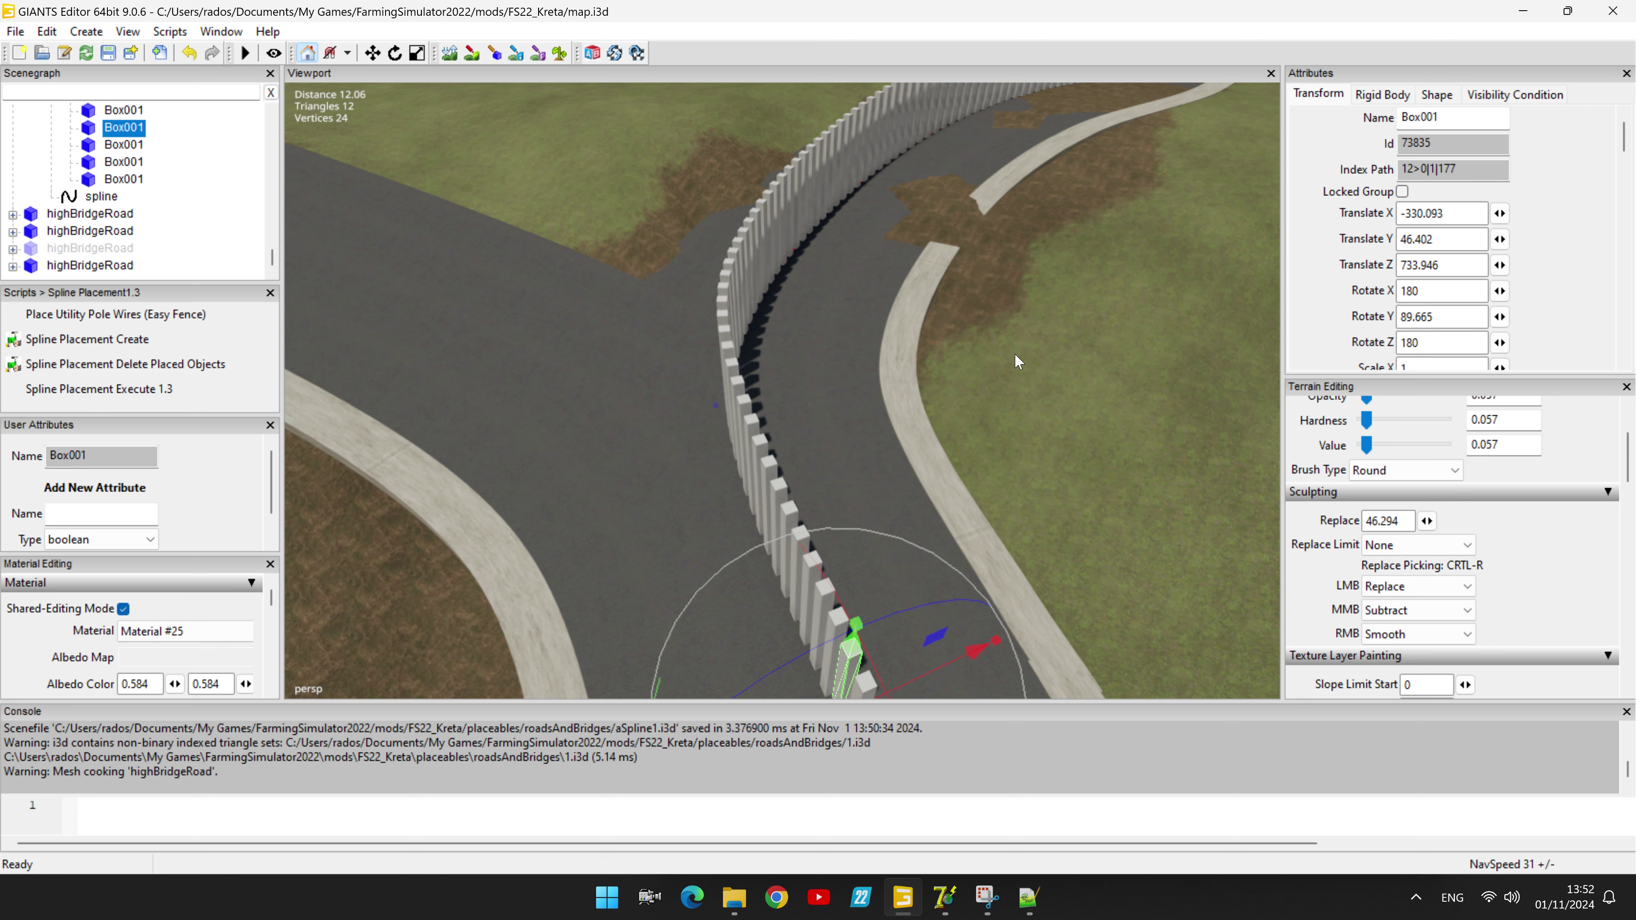
alt+middle_drag(1015, 353, 1044, 429)
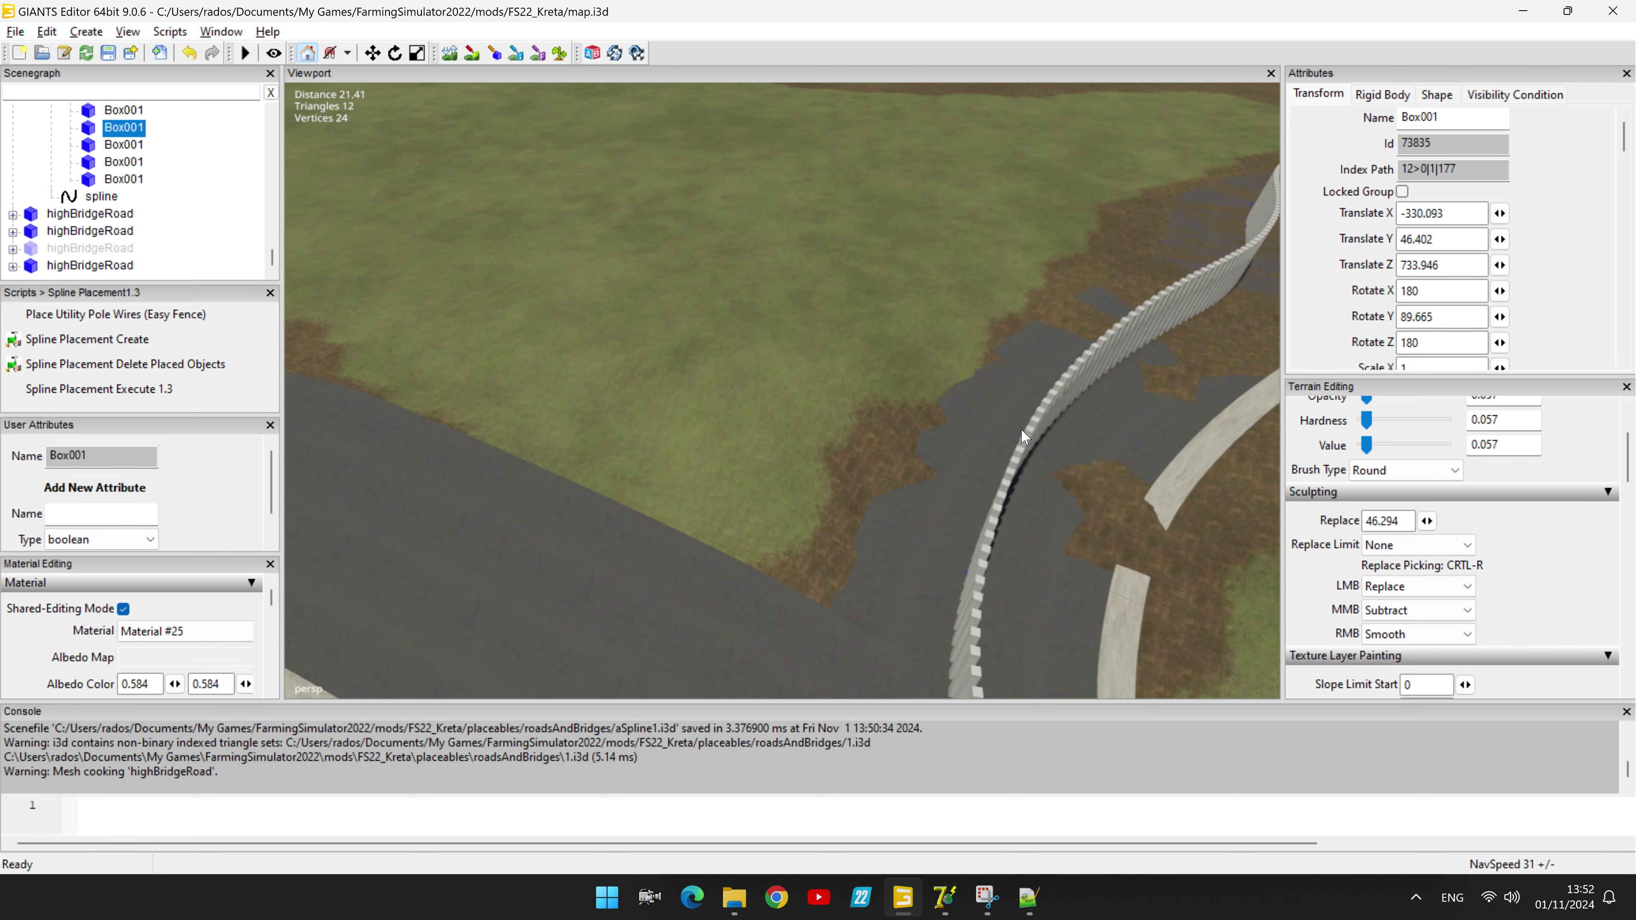
right_drag(1021, 428, 1122, 506)
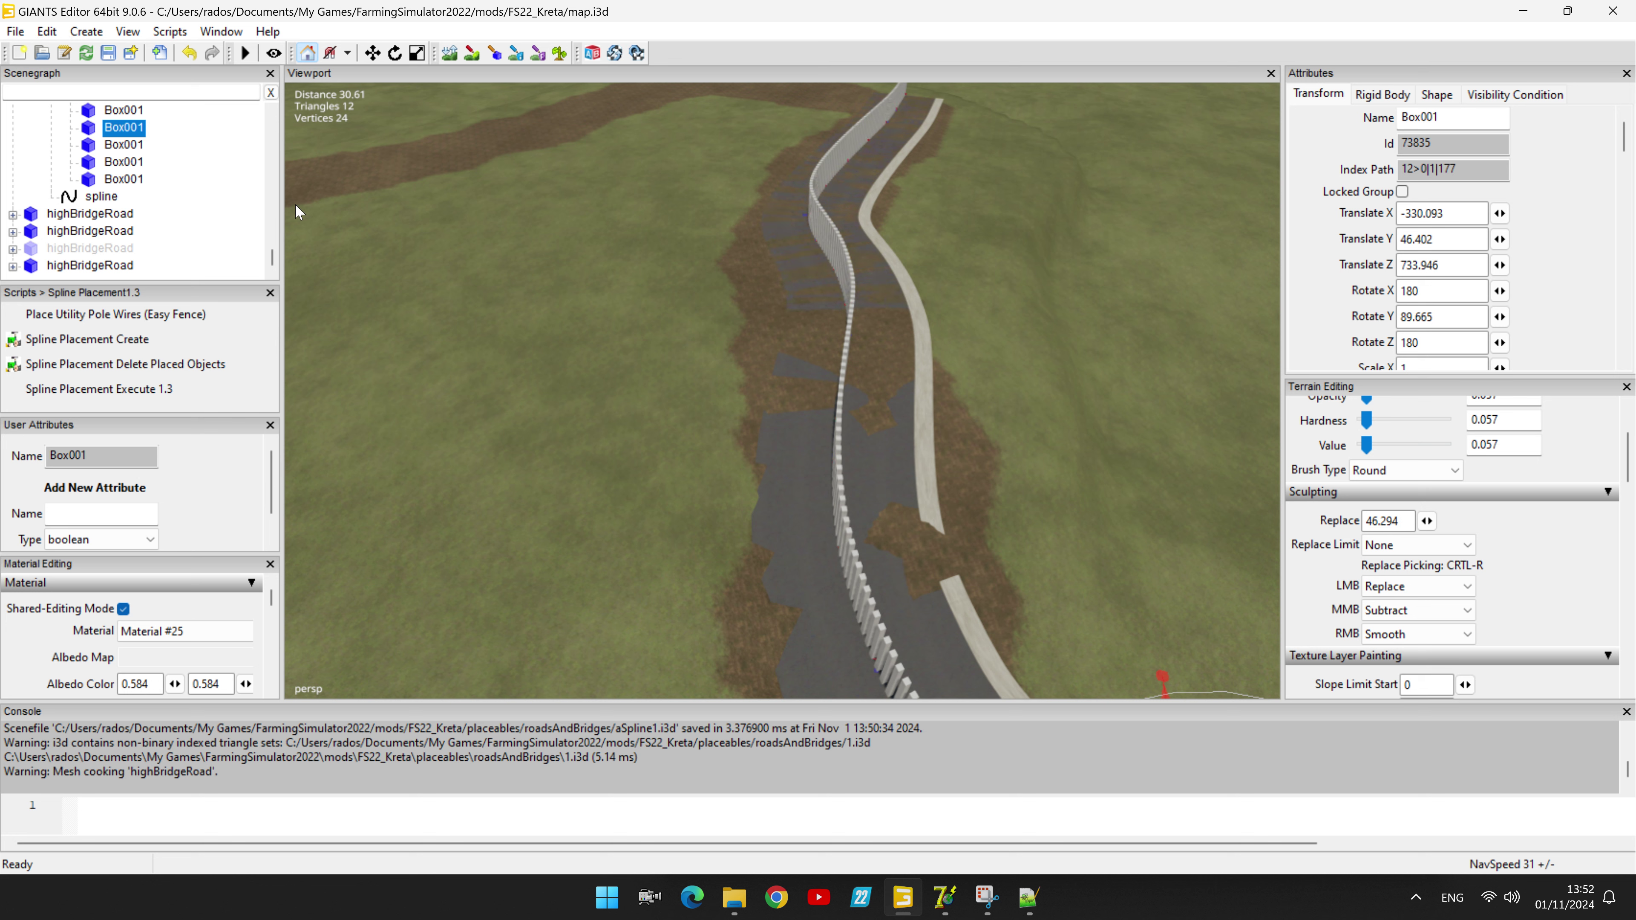
Step: Delete the newly imported highBridgeRoad mesh along the posts
scroll(129, 254, down, 1)
click(112, 233)
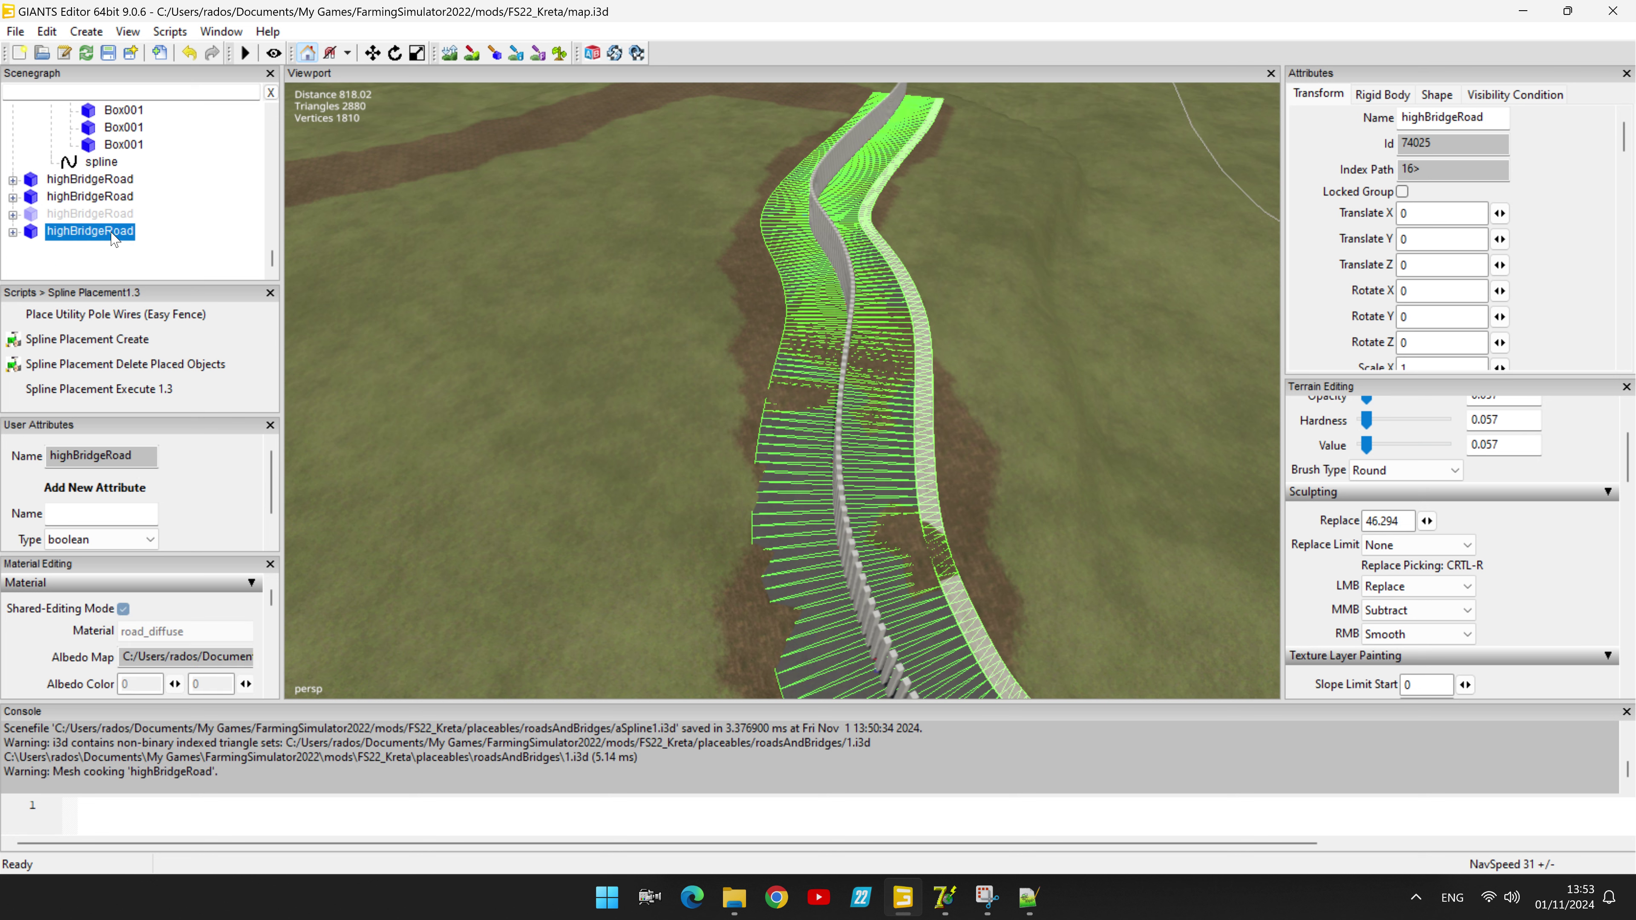
key(Delete)
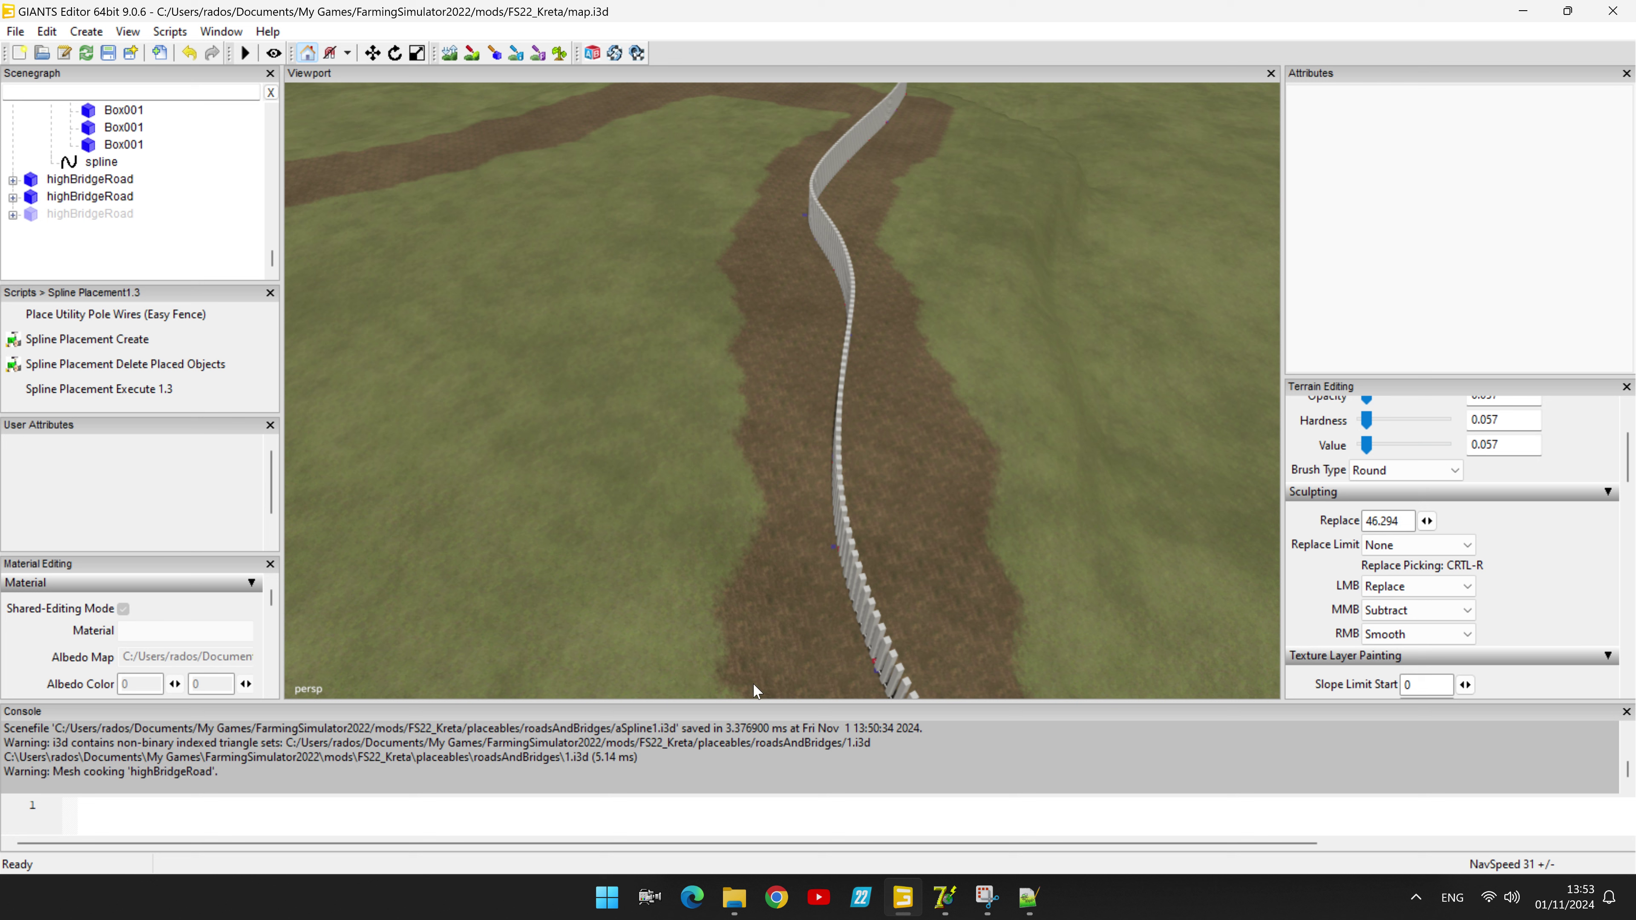
Step: Export all Box001 posts under placedObjects to aSpline1.i3d, overwriting the existing file
click(124, 145)
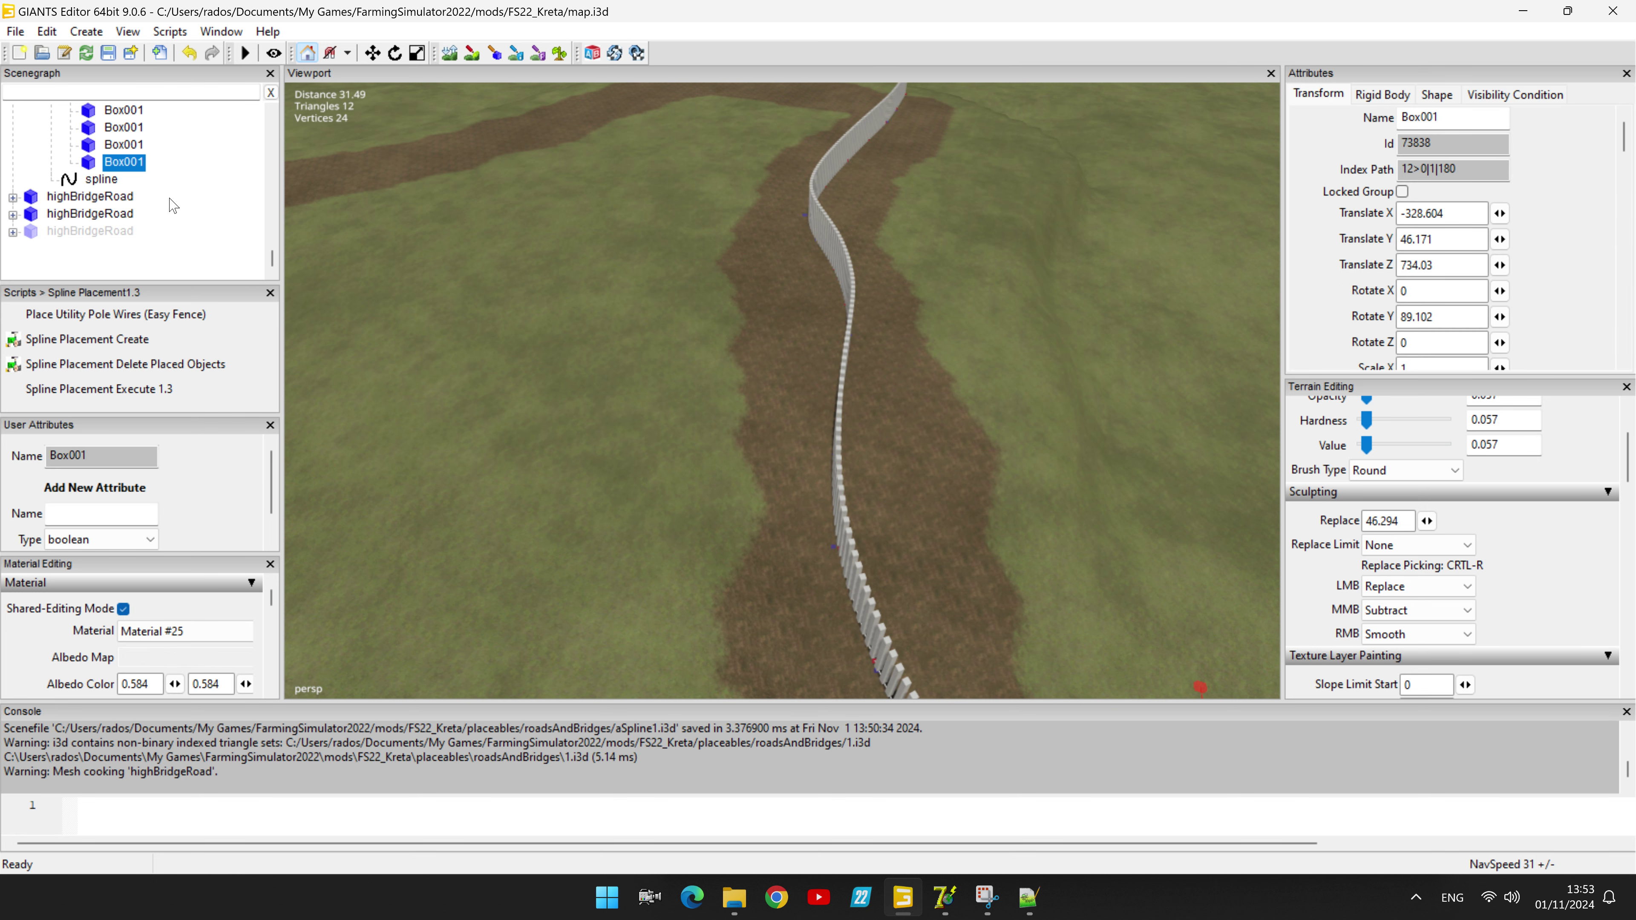
scroll(238, 232, up, 3)
drag(271, 258, 271, 152)
scroll(243, 178, down, 1)
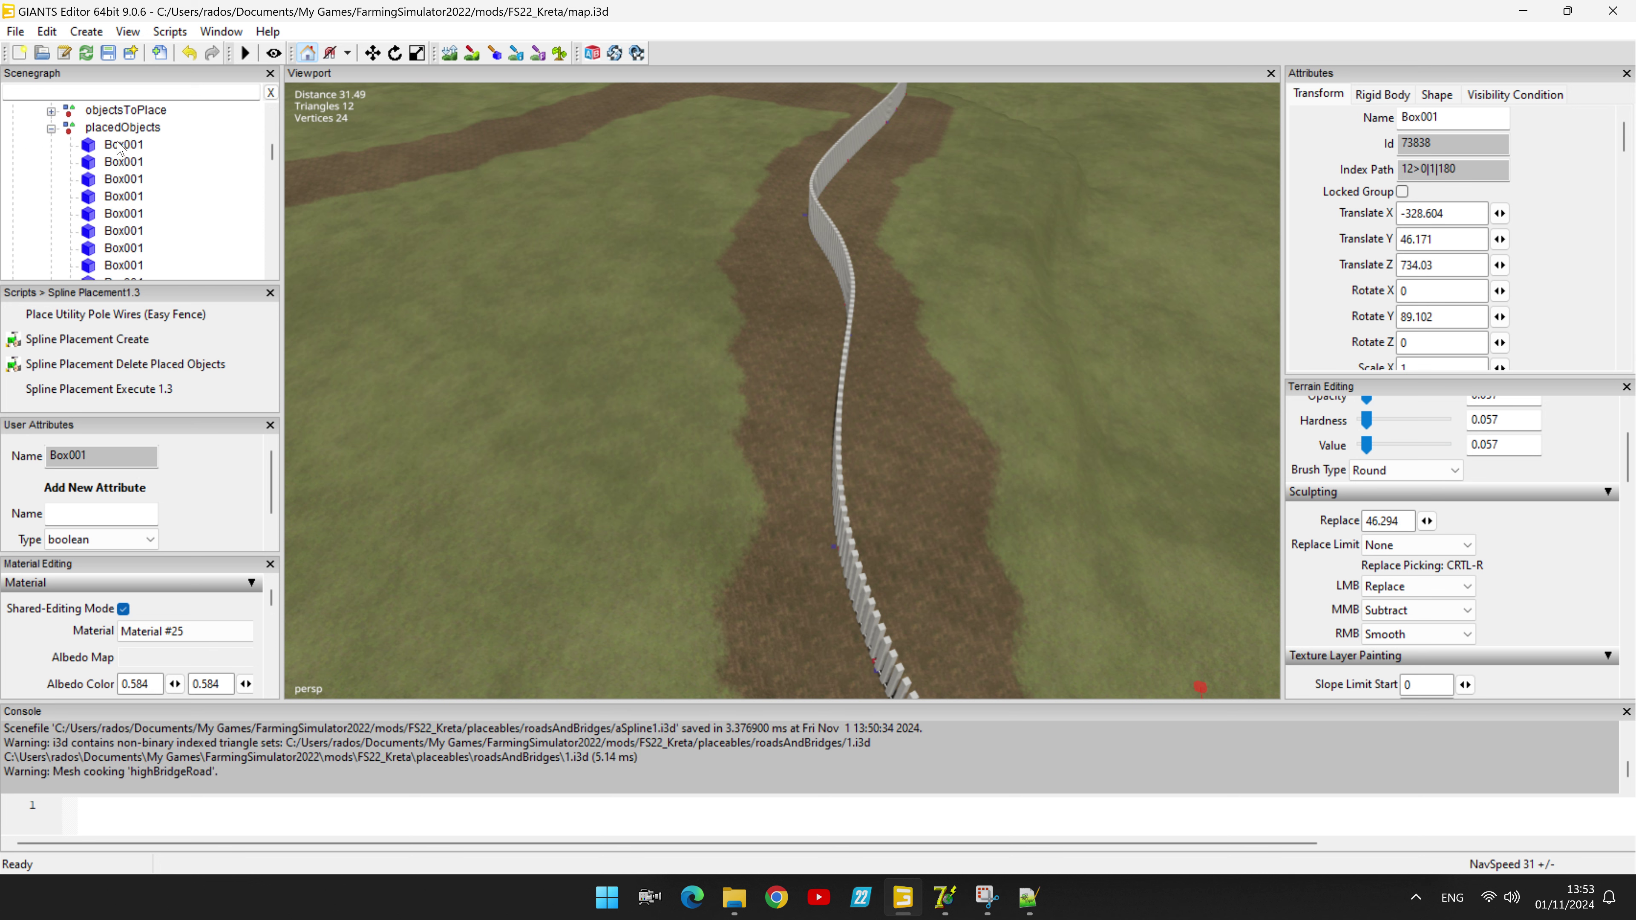
shift+click(121, 146)
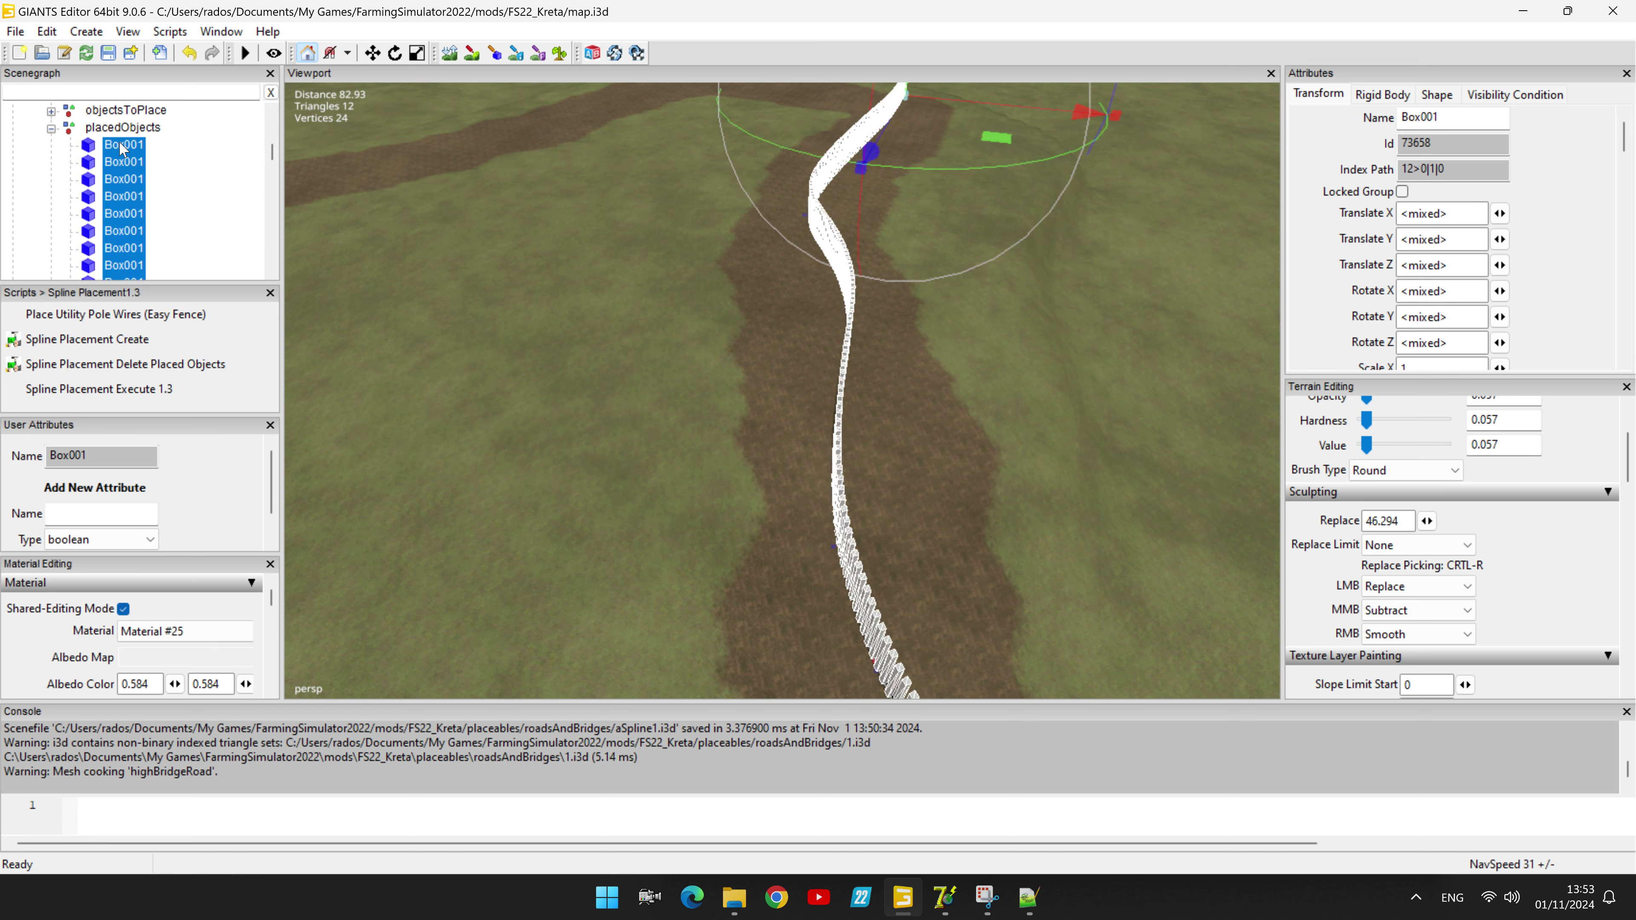
click(15, 31)
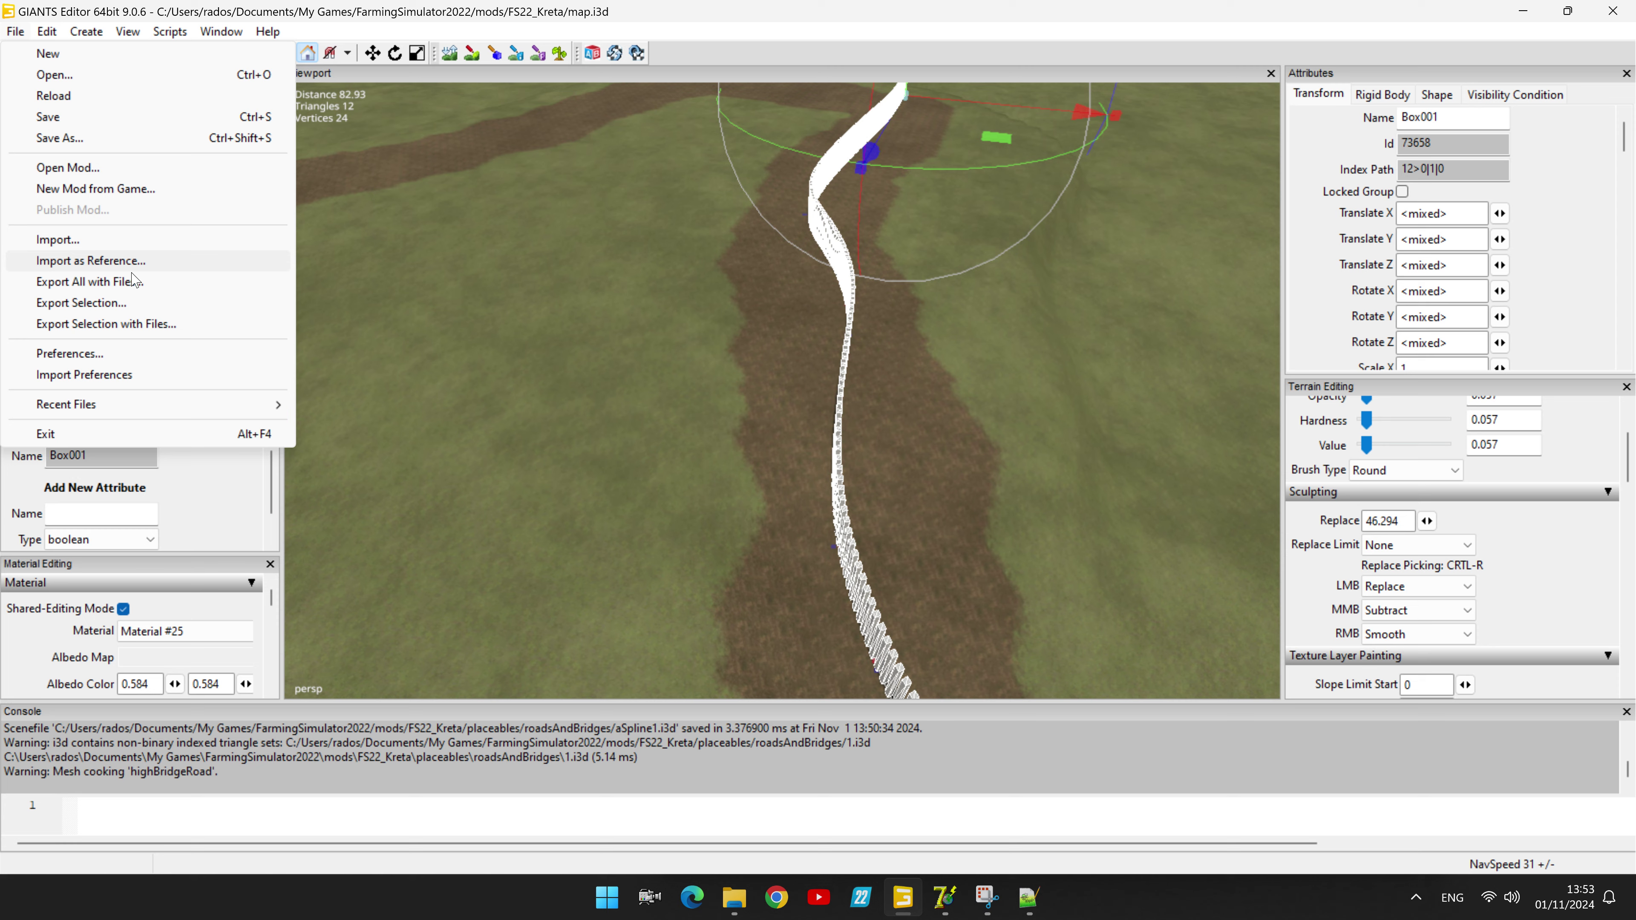
click(127, 306)
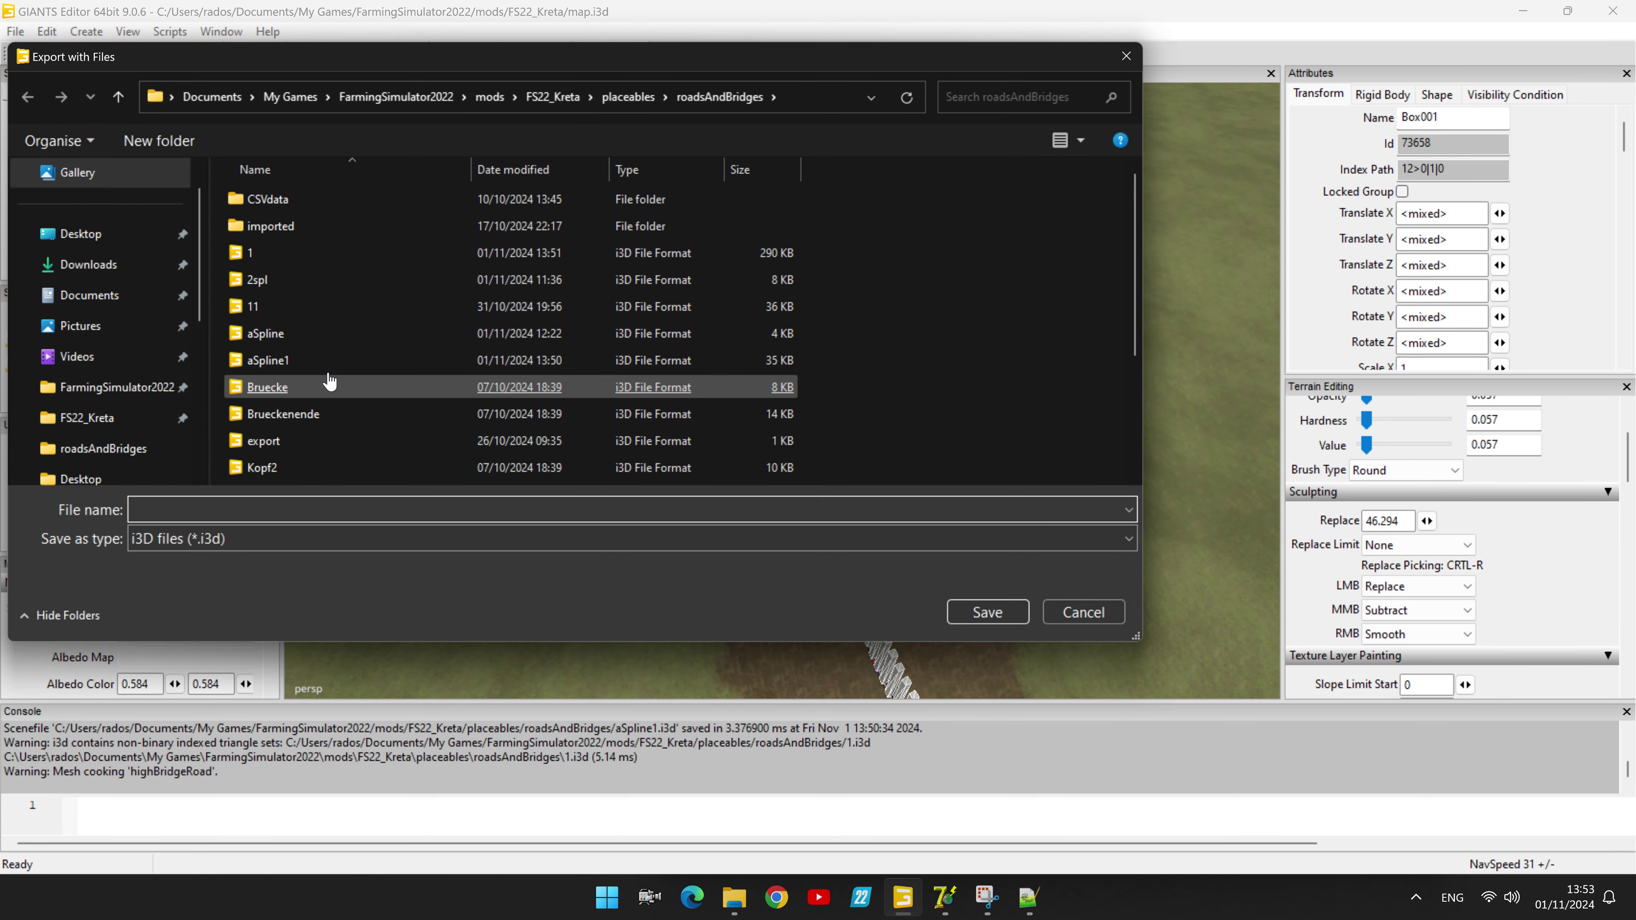
double_click(310, 361)
click(865, 449)
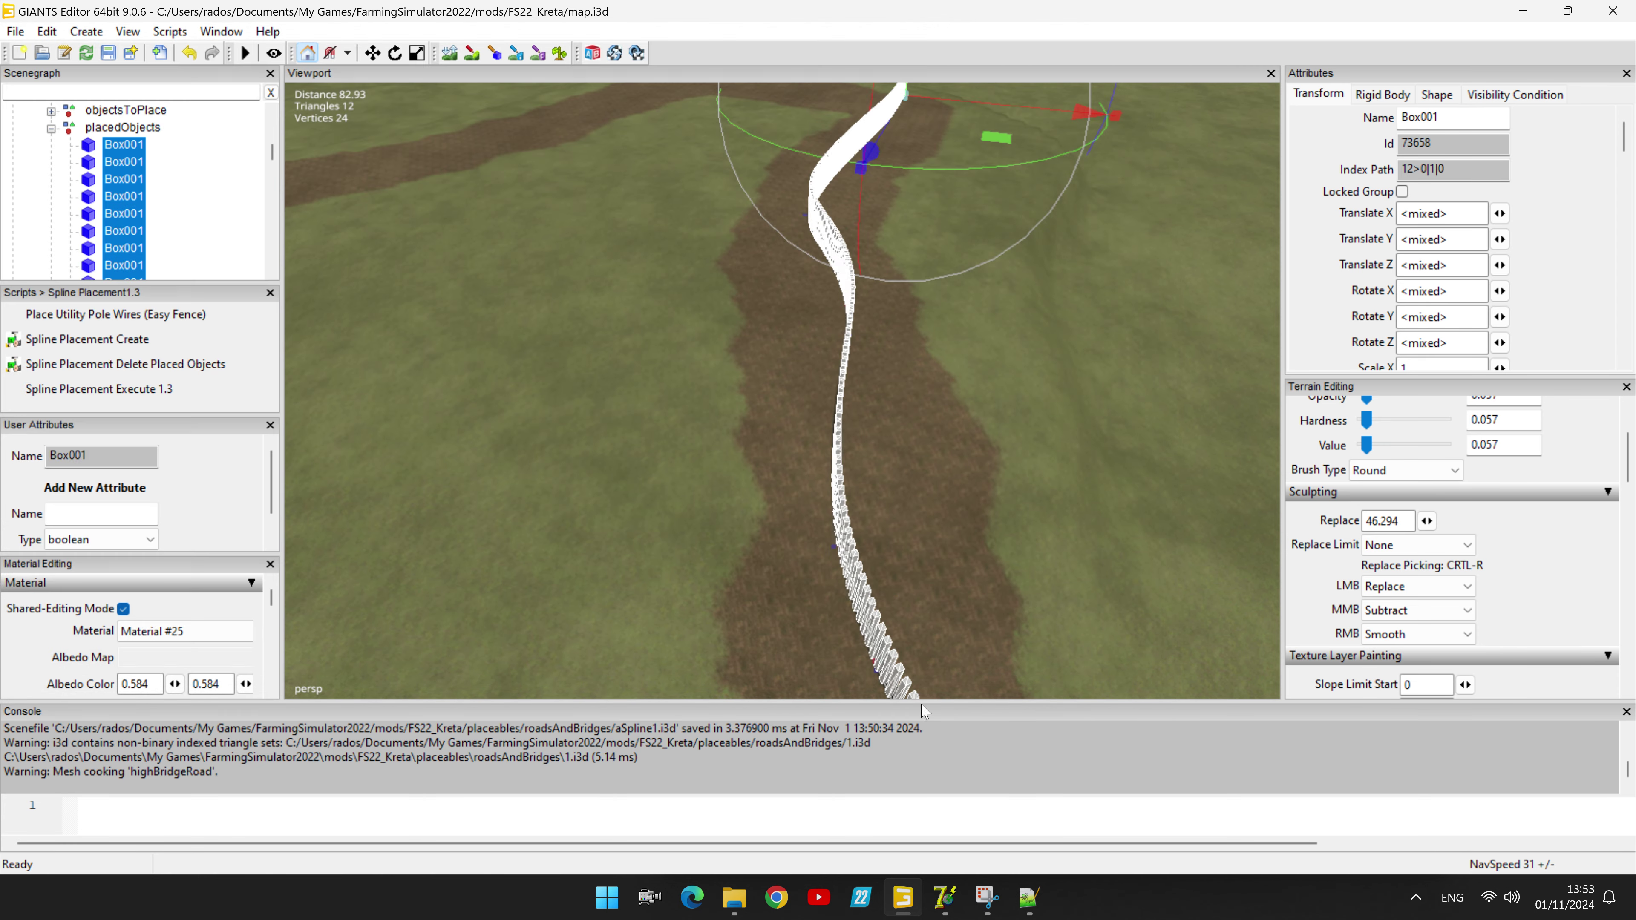
Step: Switch to Notepad++, reload the modified aSpline1.i3d and replace every "180 with "0
click(1029, 897)
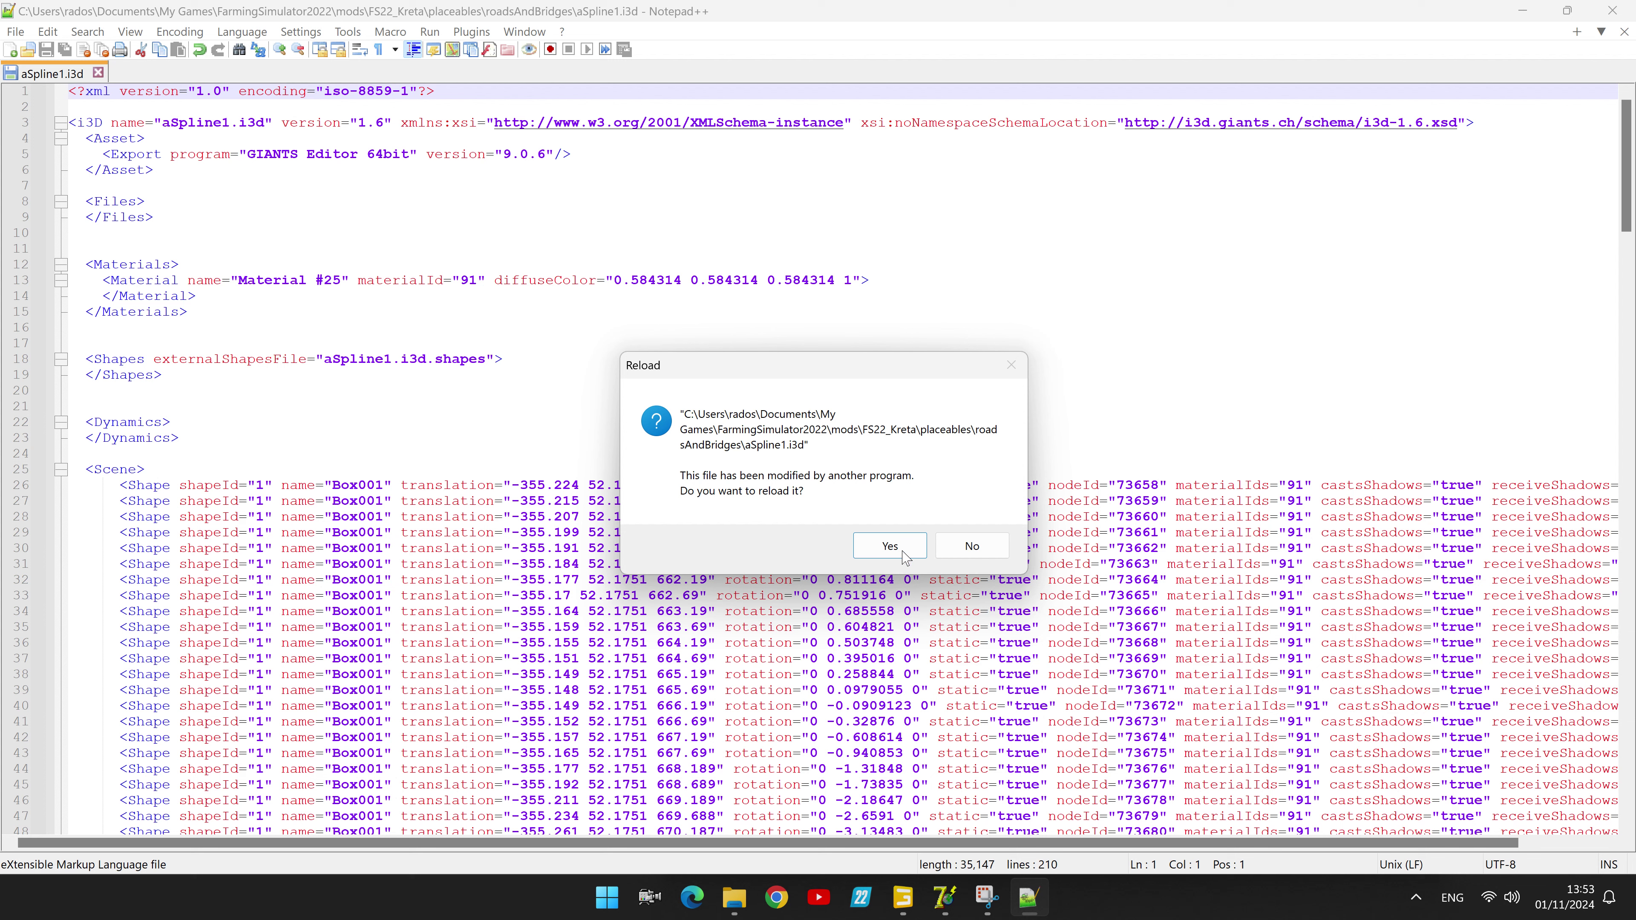
click(903, 553)
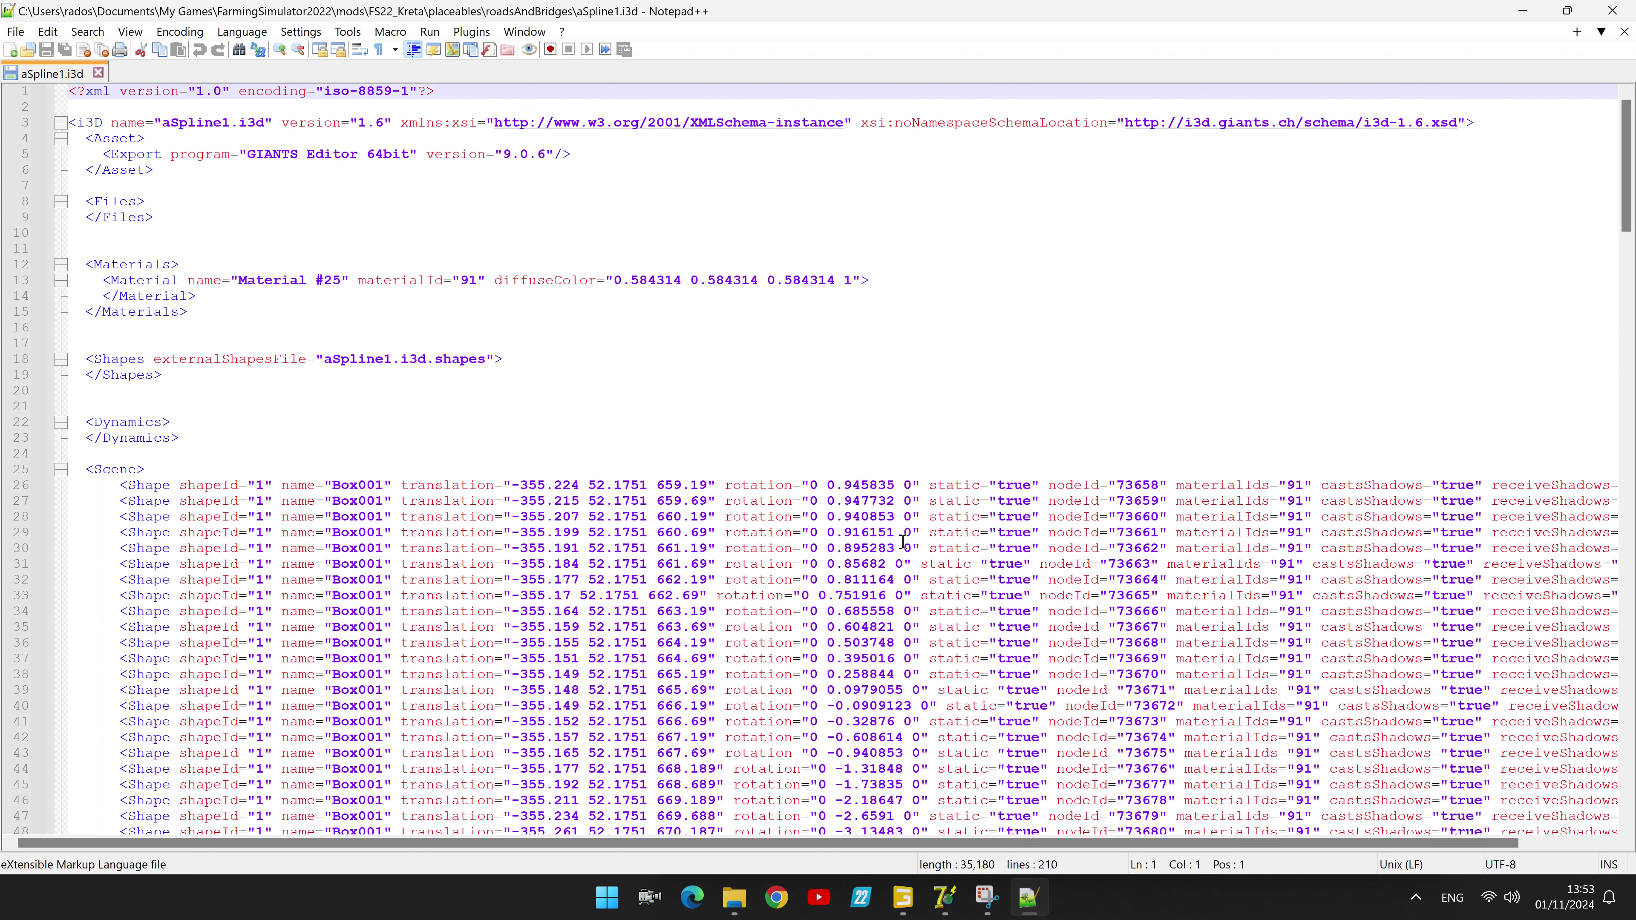
key(ctrl+h)
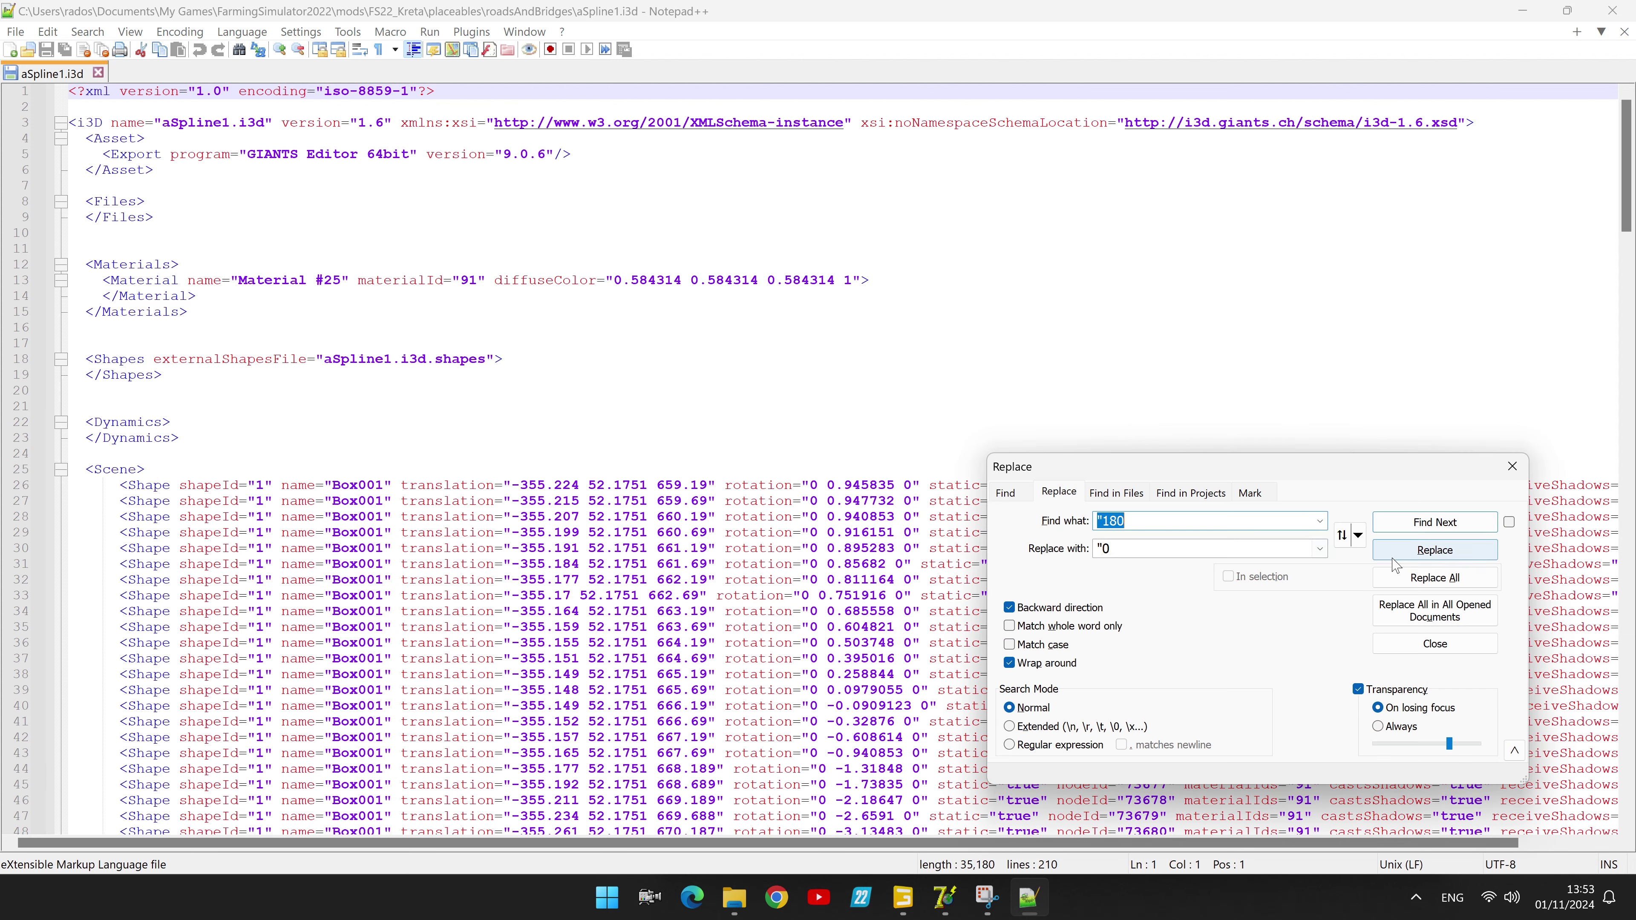
click(1435, 578)
Step: Replace every 180" with 0" throughout aSpline1.i3d and save the file
click(1319, 521)
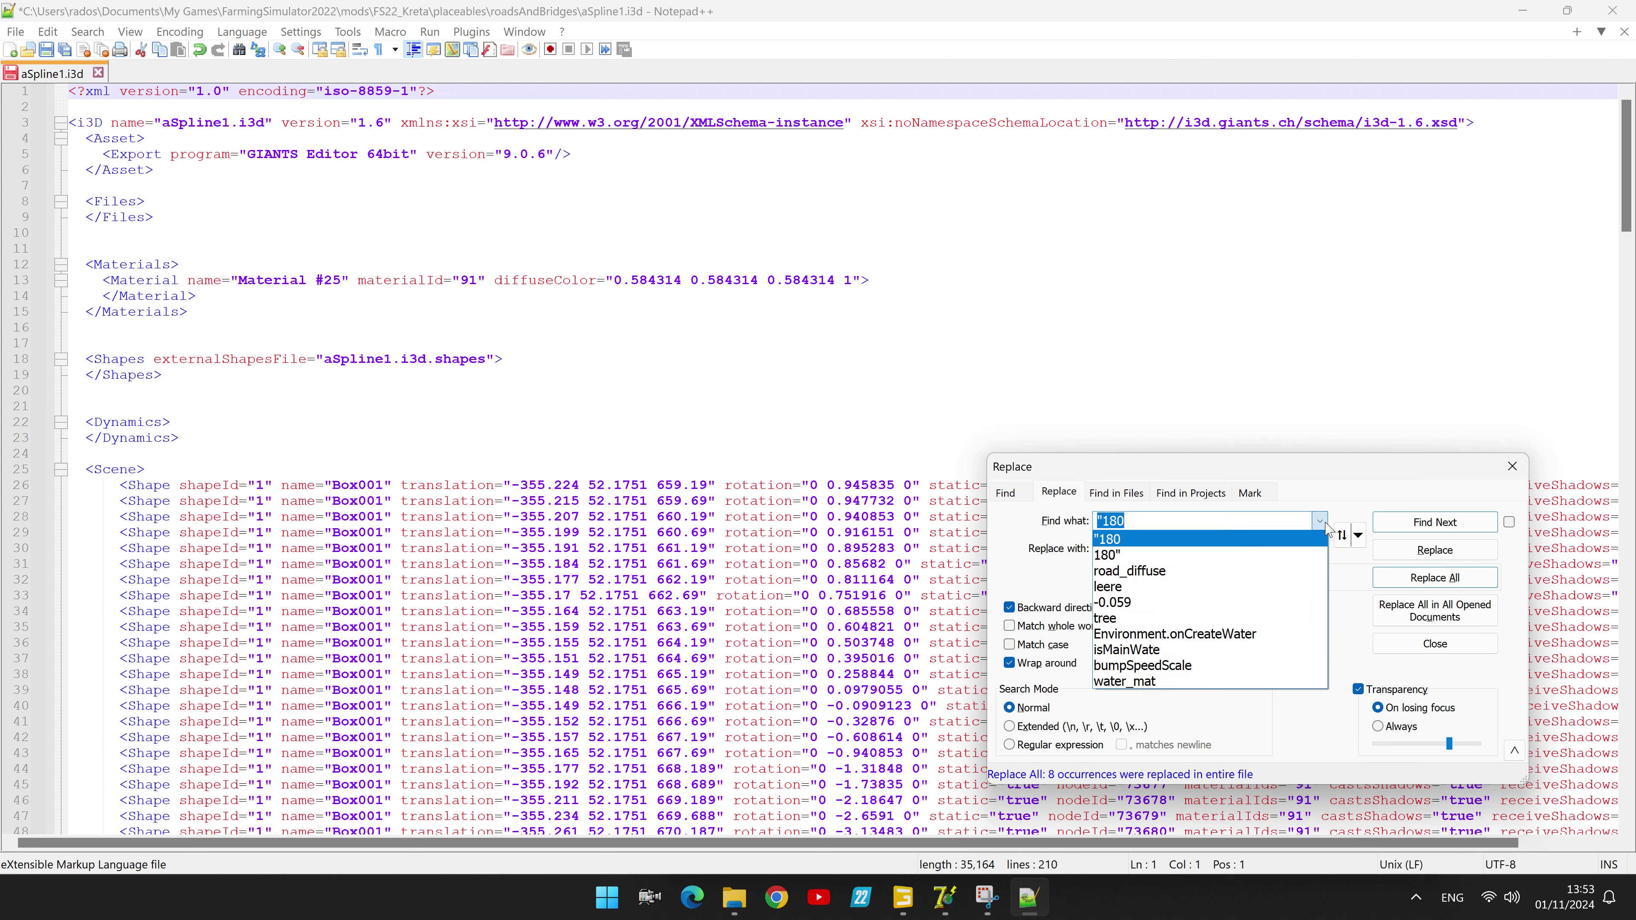
click(1314, 557)
click(1320, 548)
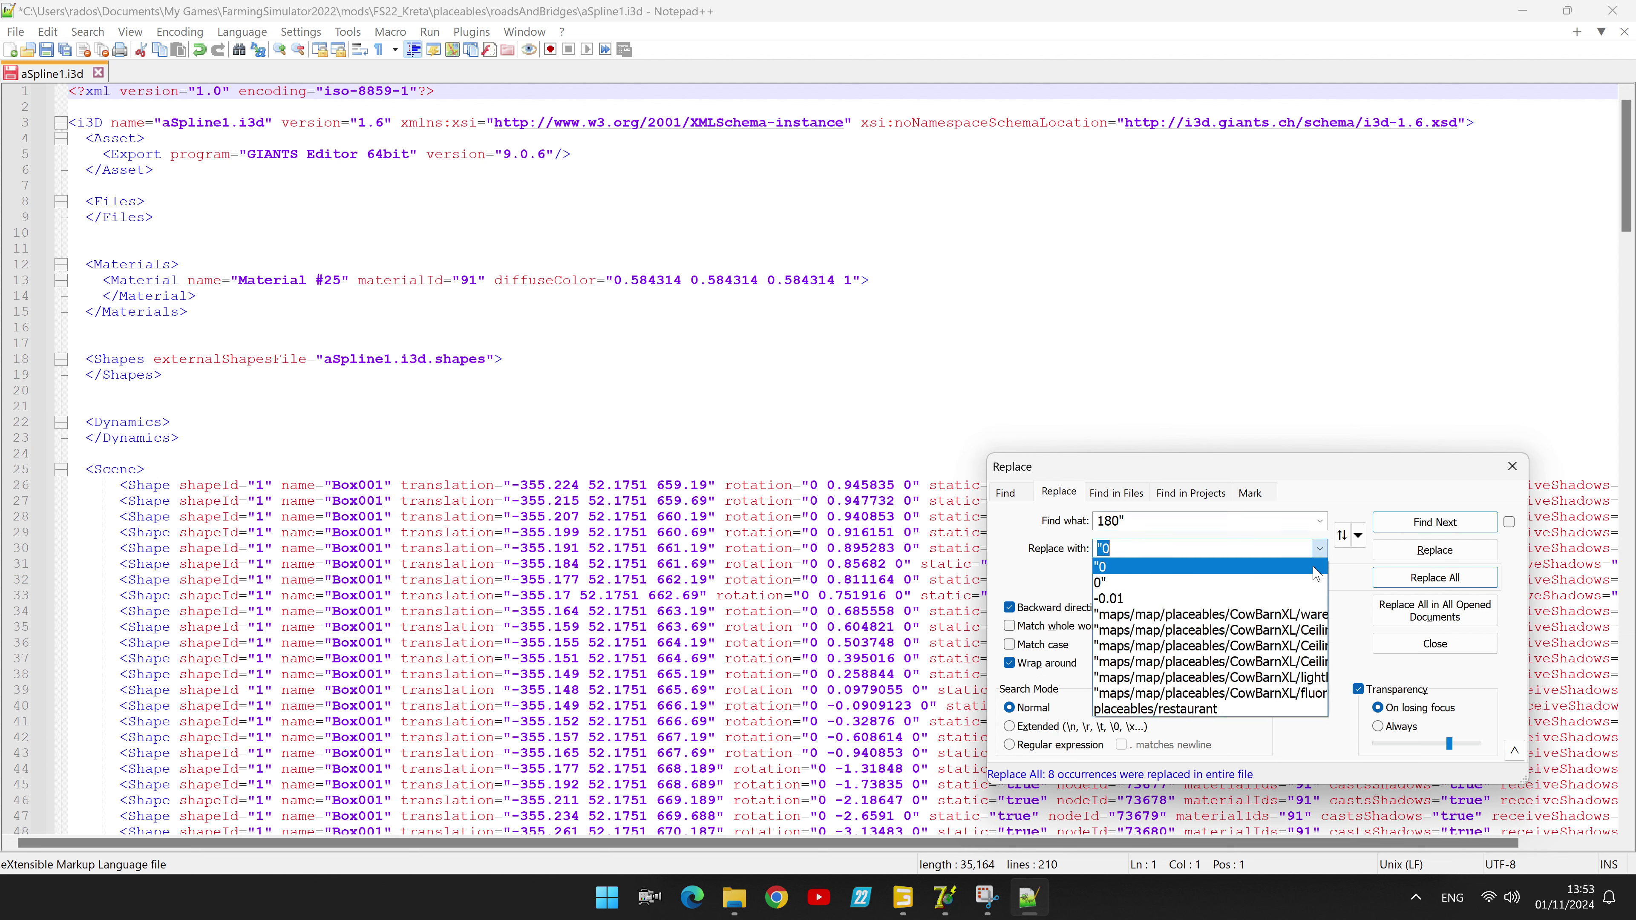
click(1313, 587)
click(1425, 580)
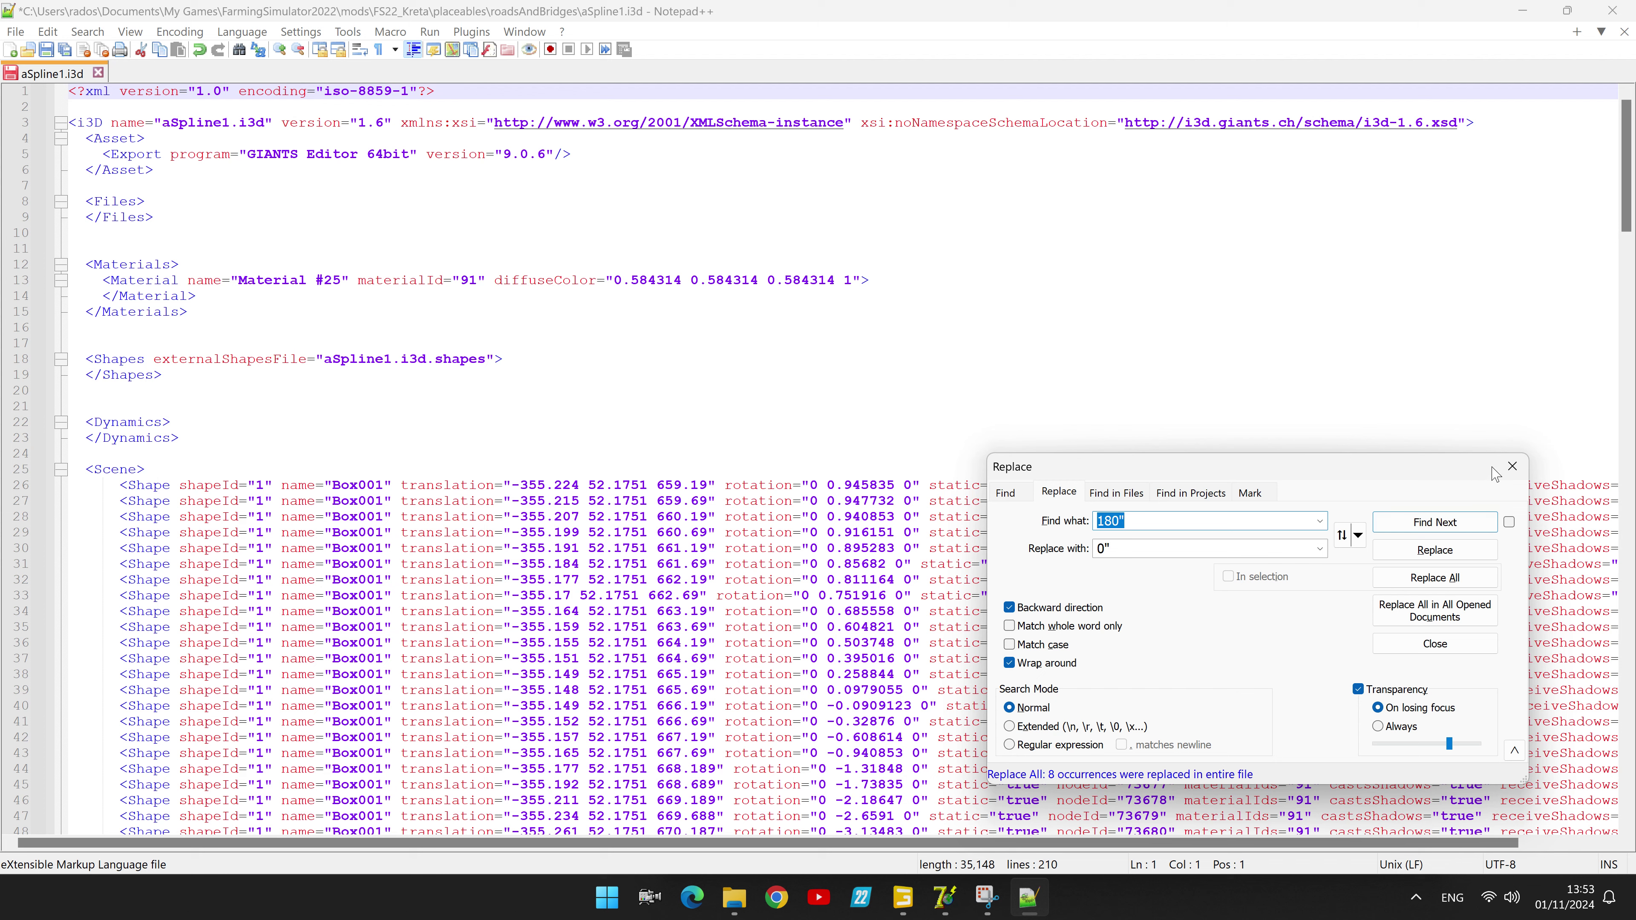
click(1512, 467)
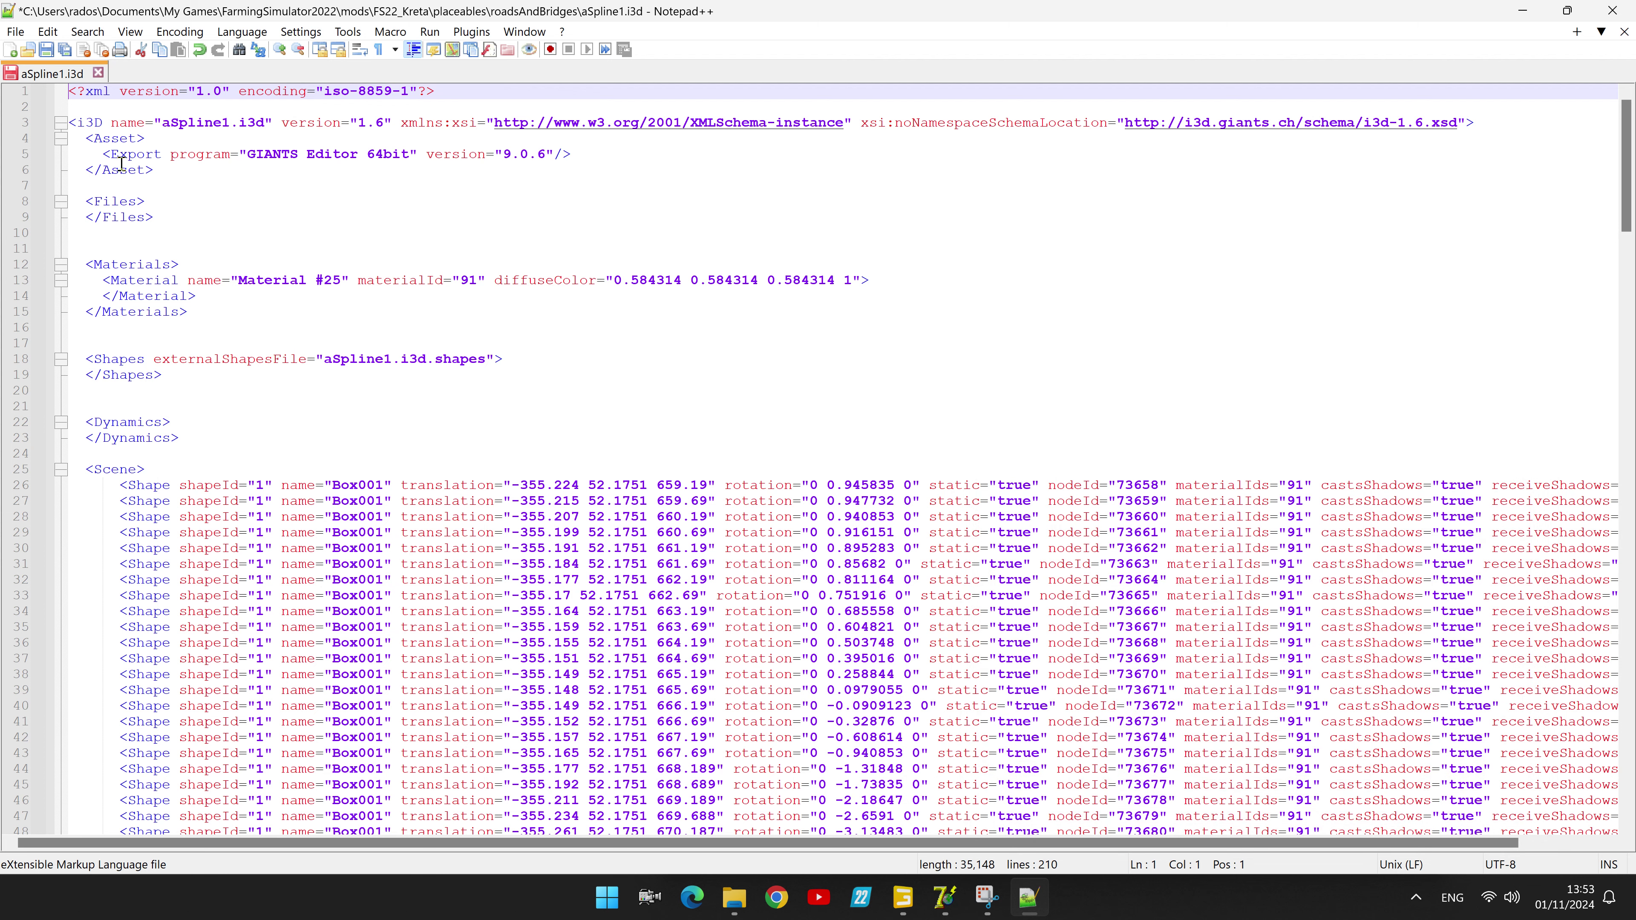
click(47, 50)
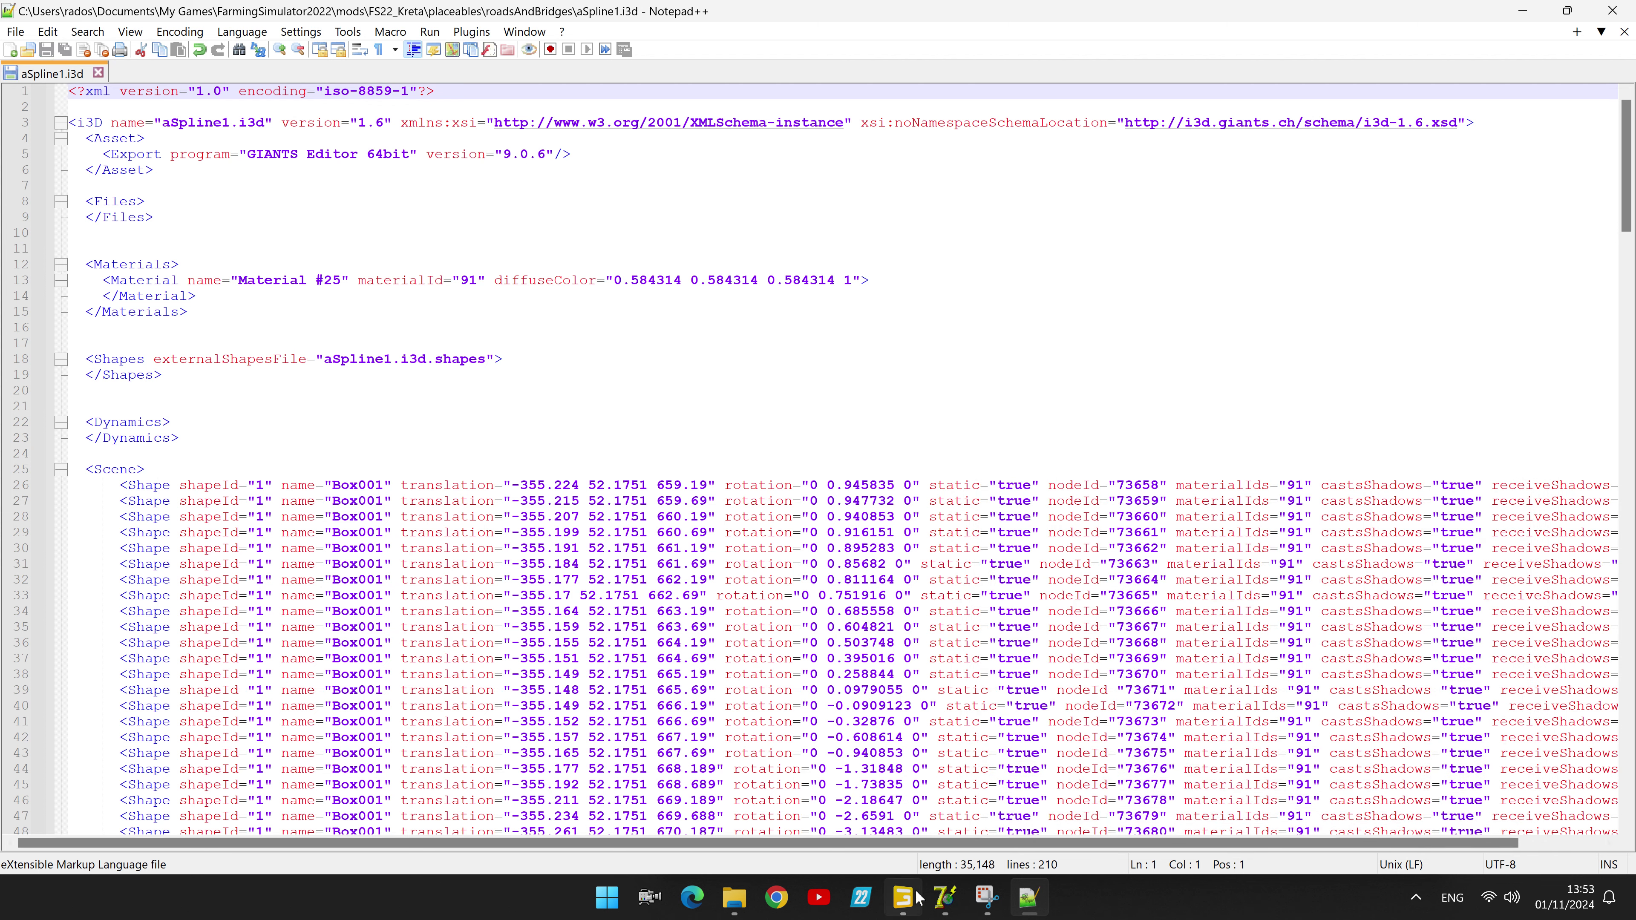
Step: Switch to SplineStreetConstructor and load aSpline1 from roadsAndBridges as the spline-points file
mouse_move(912, 902)
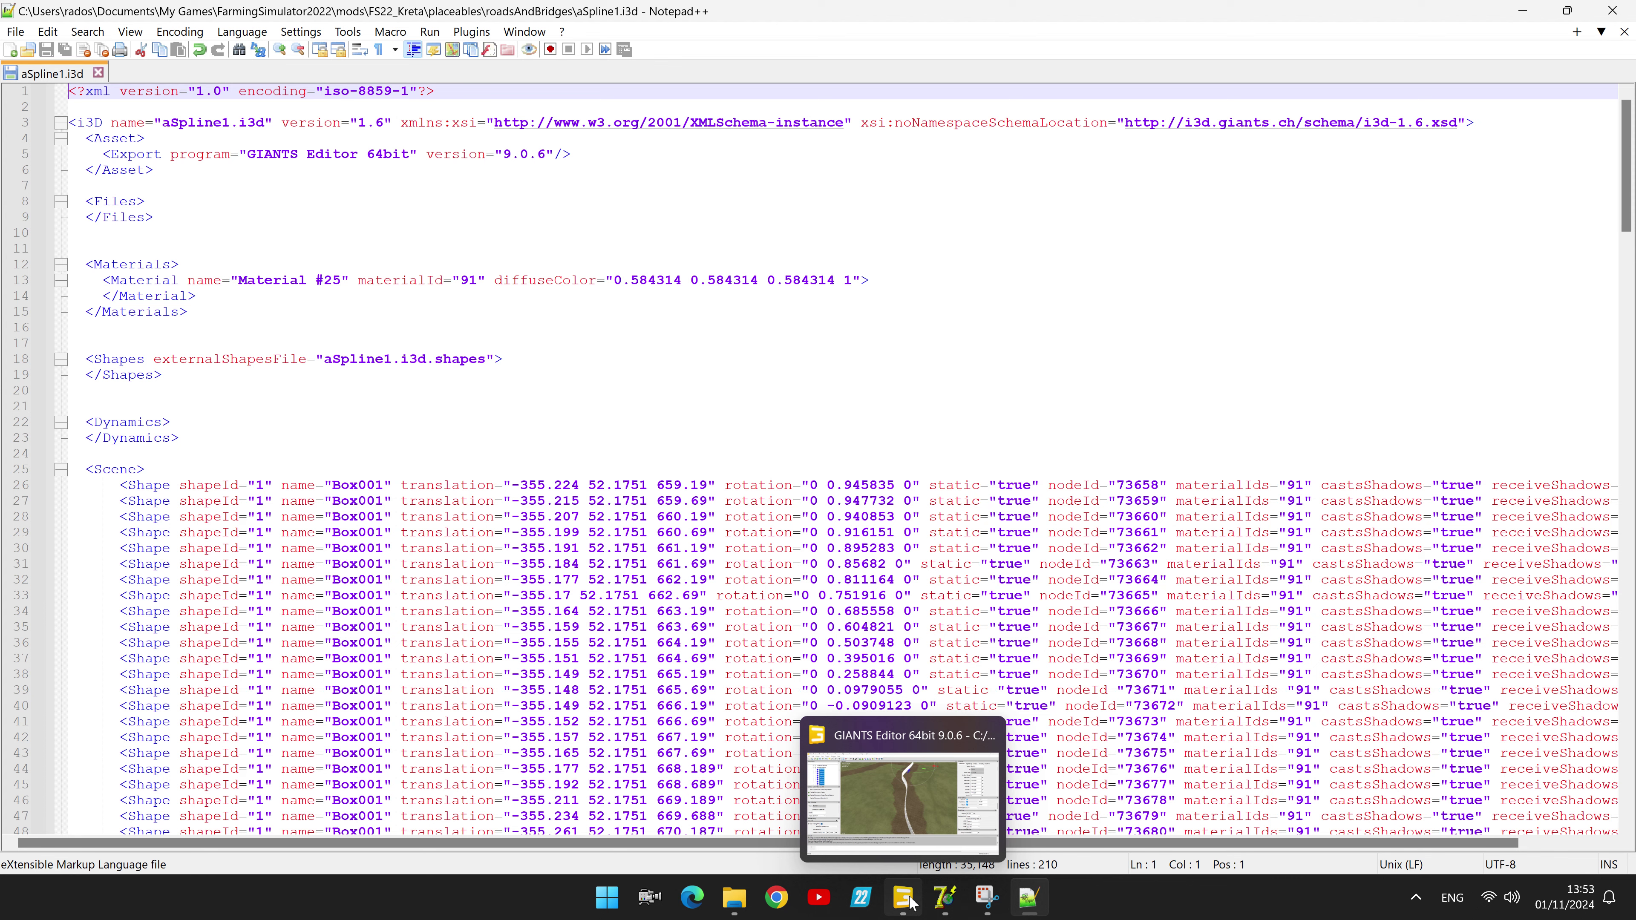
click(945, 898)
click(1159, 600)
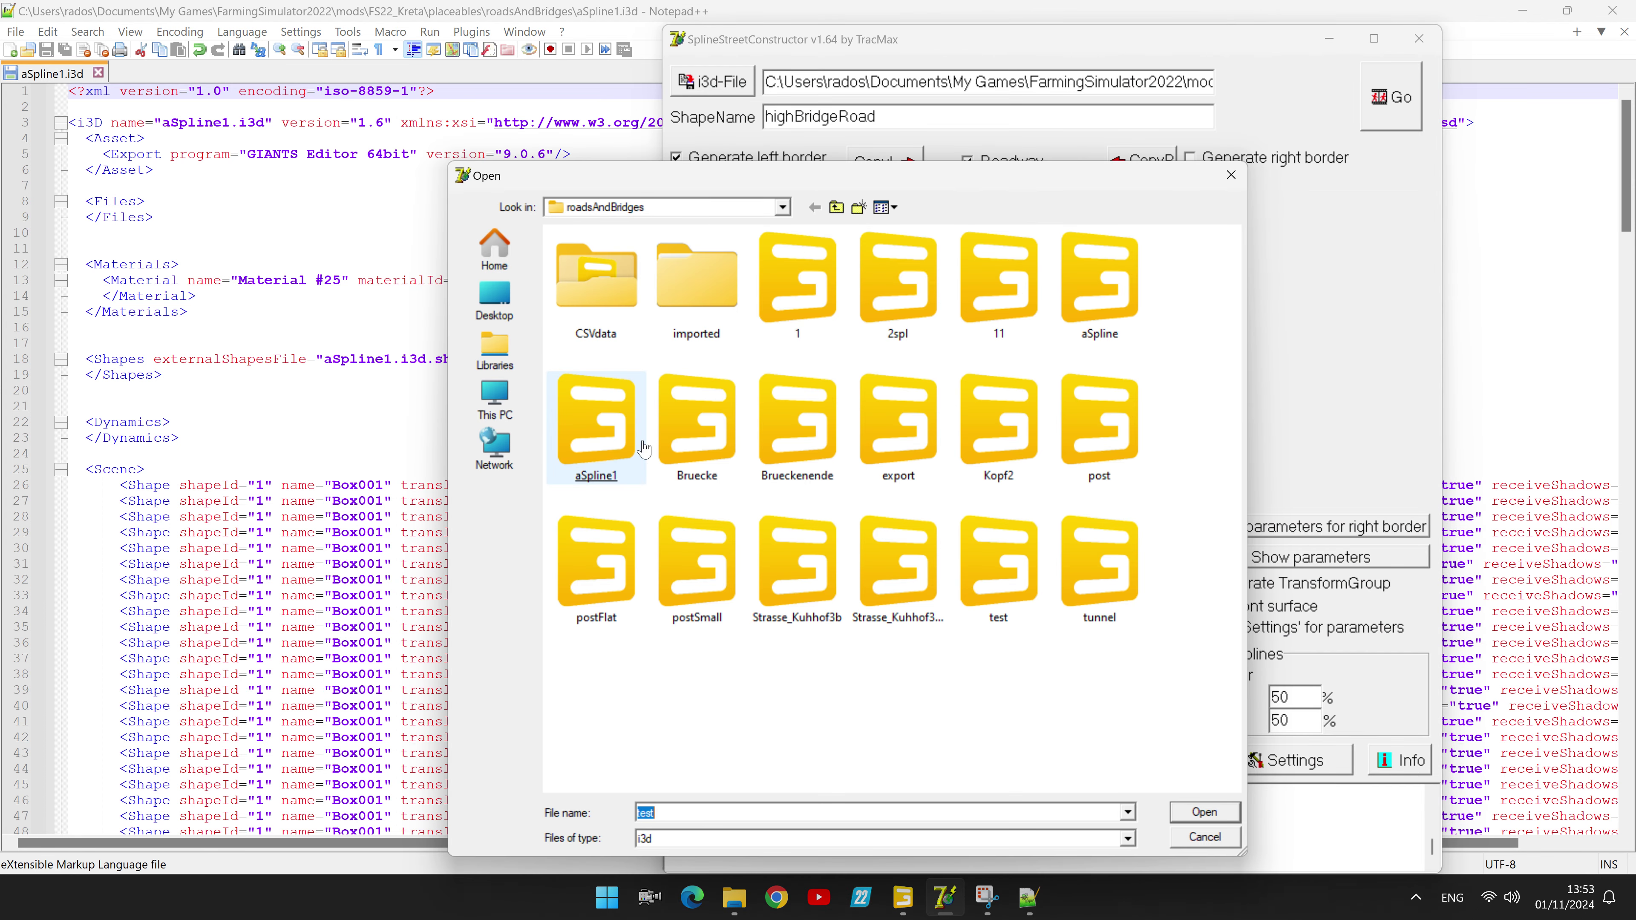
click(599, 432)
key(Return)
Step: Generate the highBridgeRoad mesh from the loaded spline points, accepting every point-spacing warning
click(1386, 99)
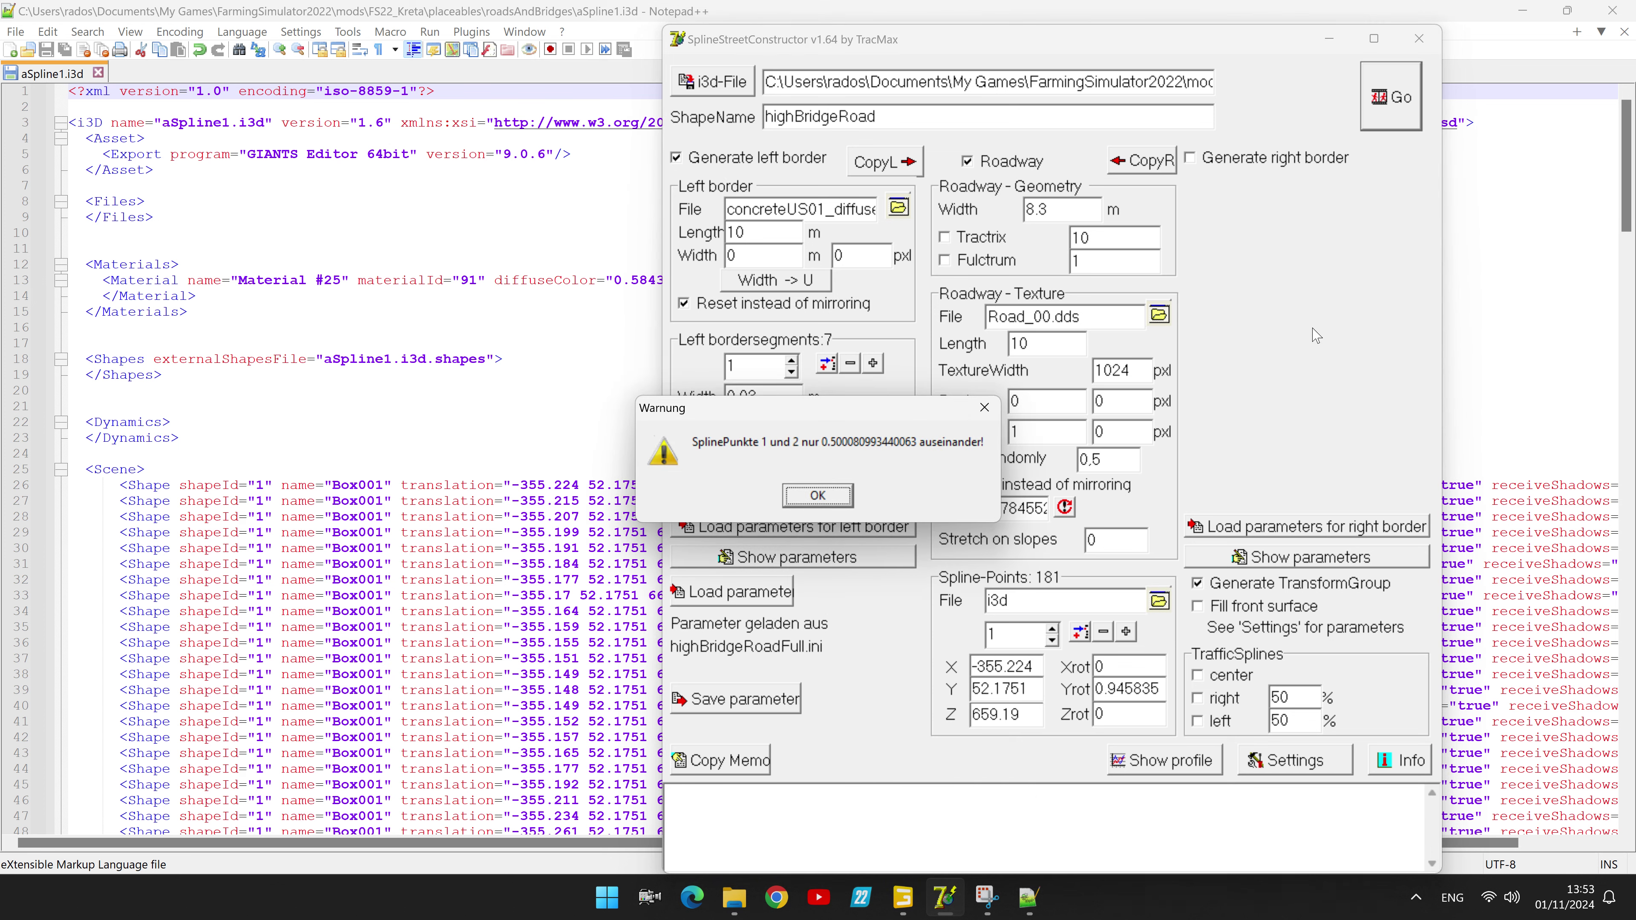
key(Return)
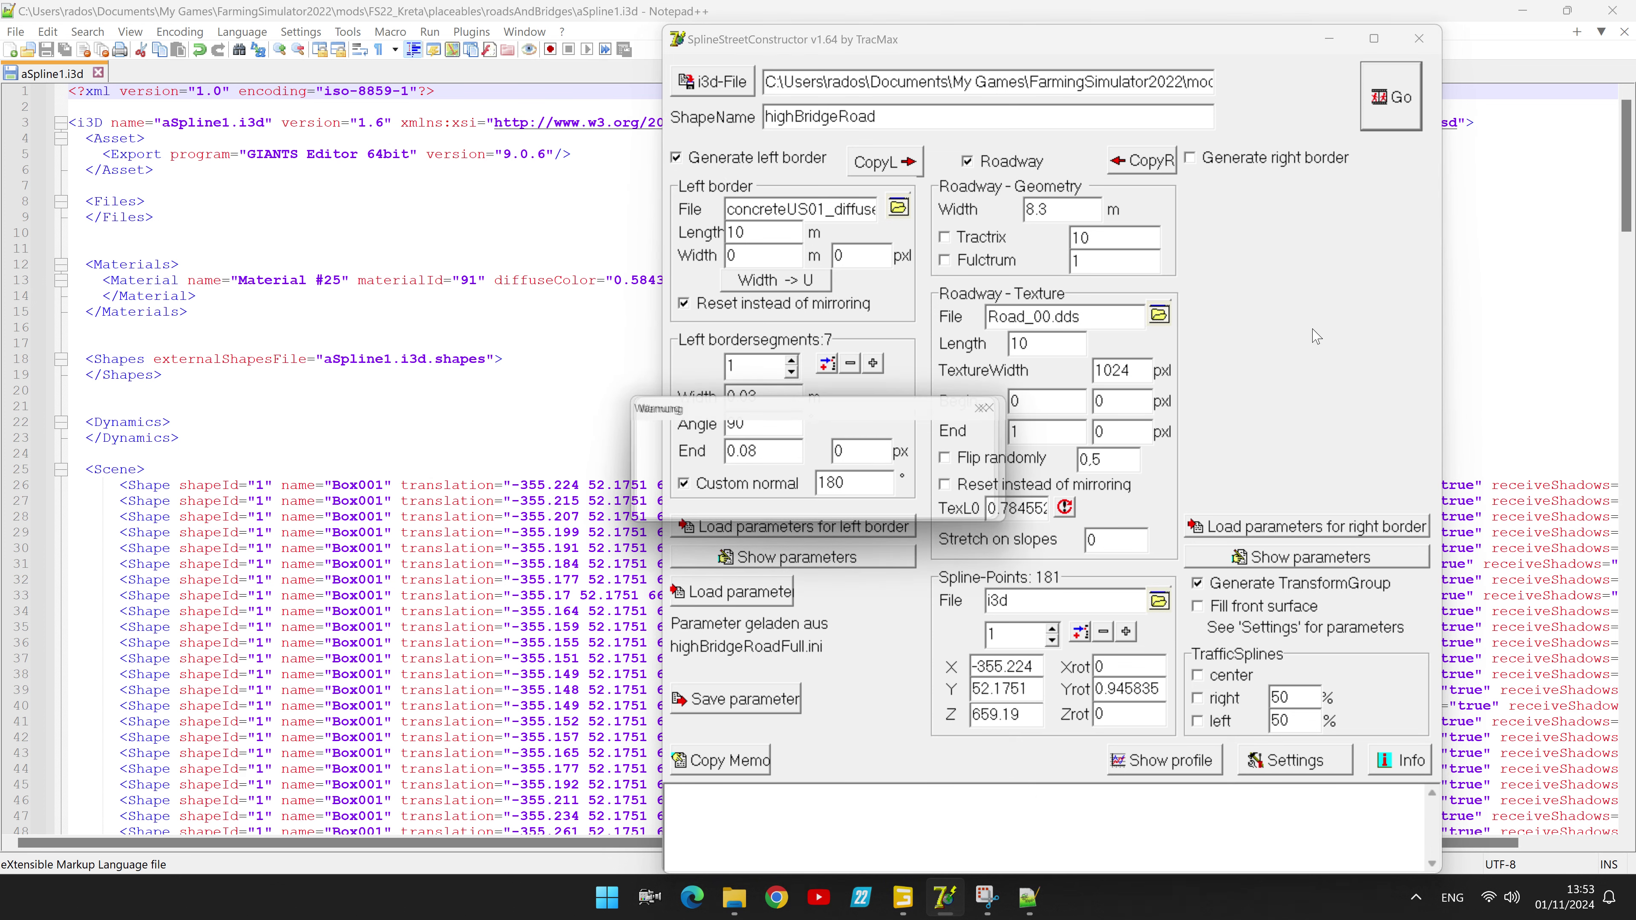
key(Return)
key(Return)
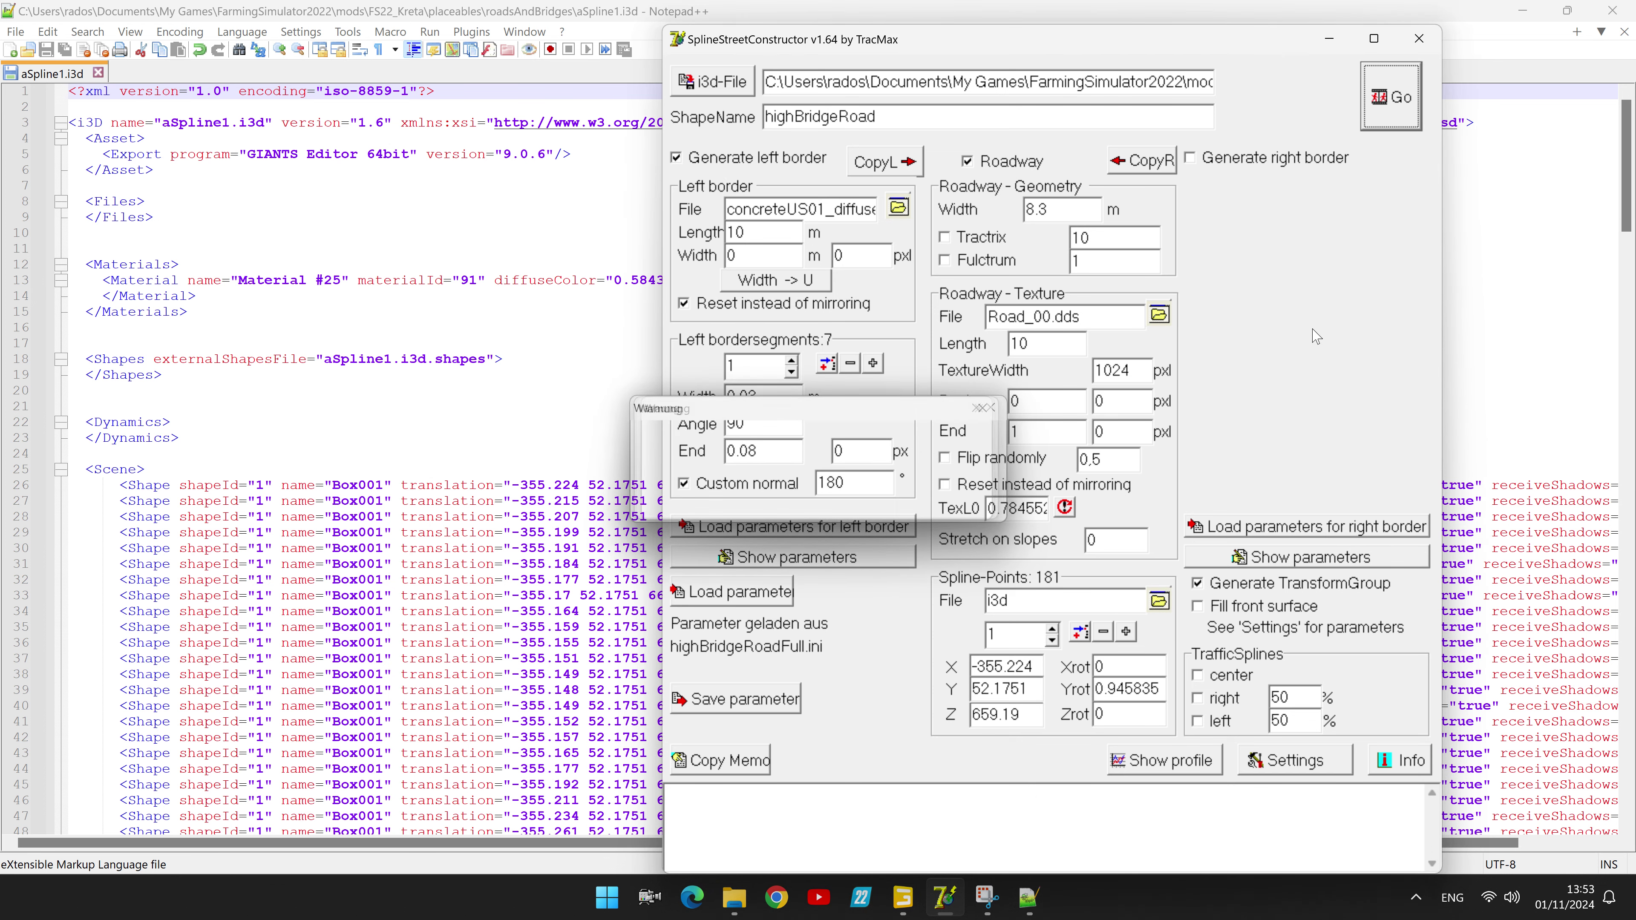
key(Return)
key(Return)
key(Return)
key(Return)
key(Return)
key(Return)
key(Return)
key(Return)
key(Return)
key(Return)
key(Return)
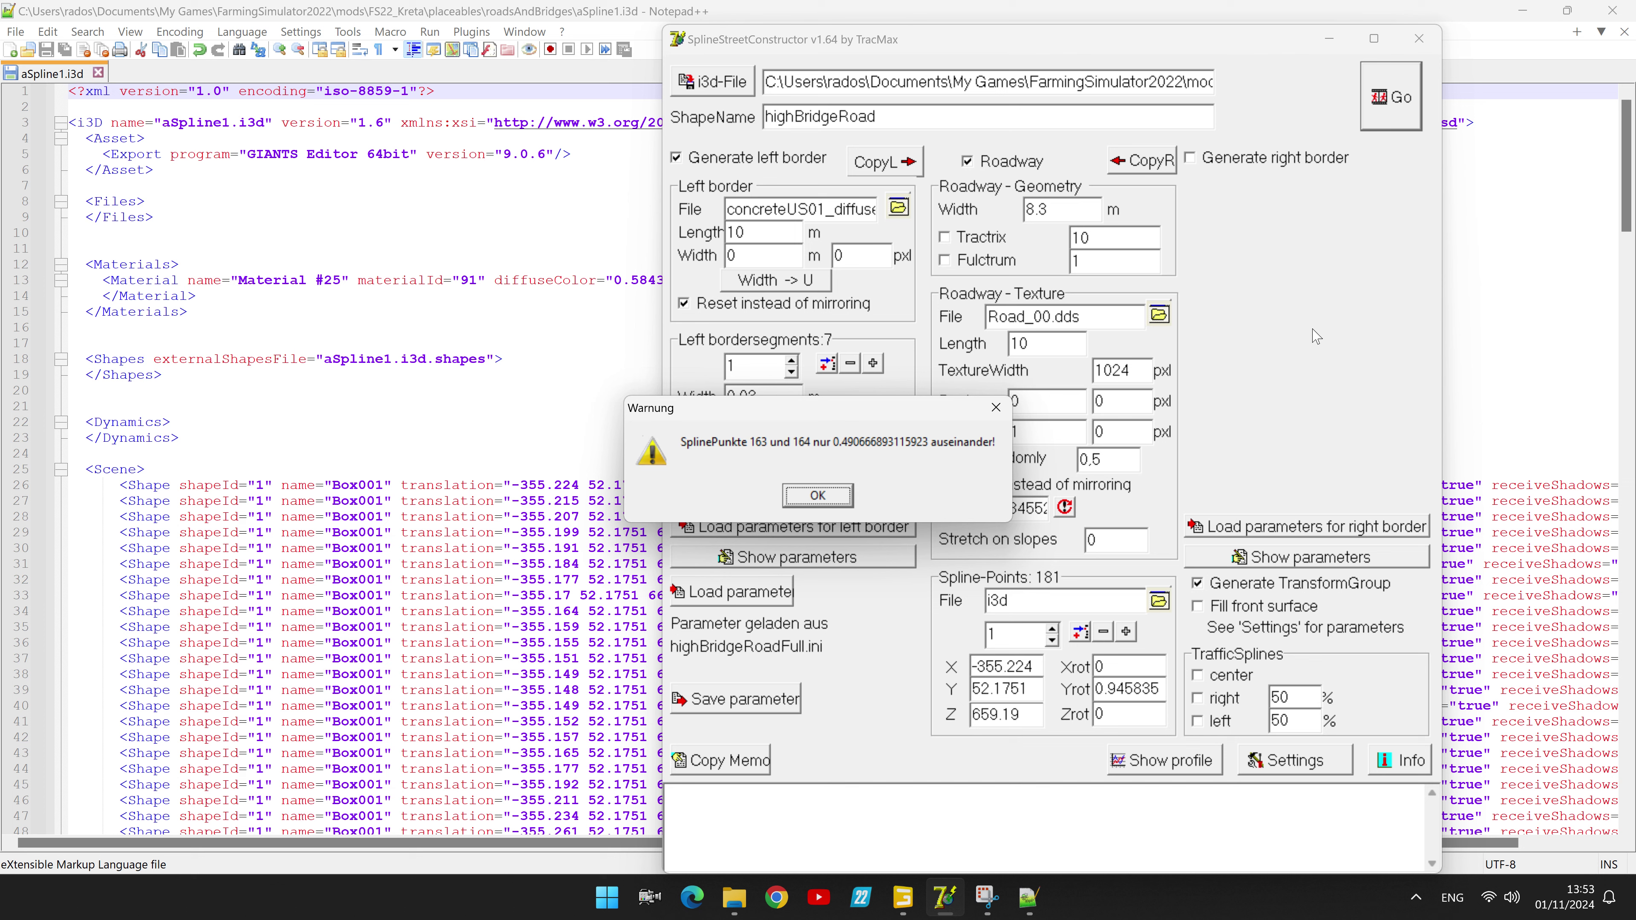
key(Return)
key(Return)
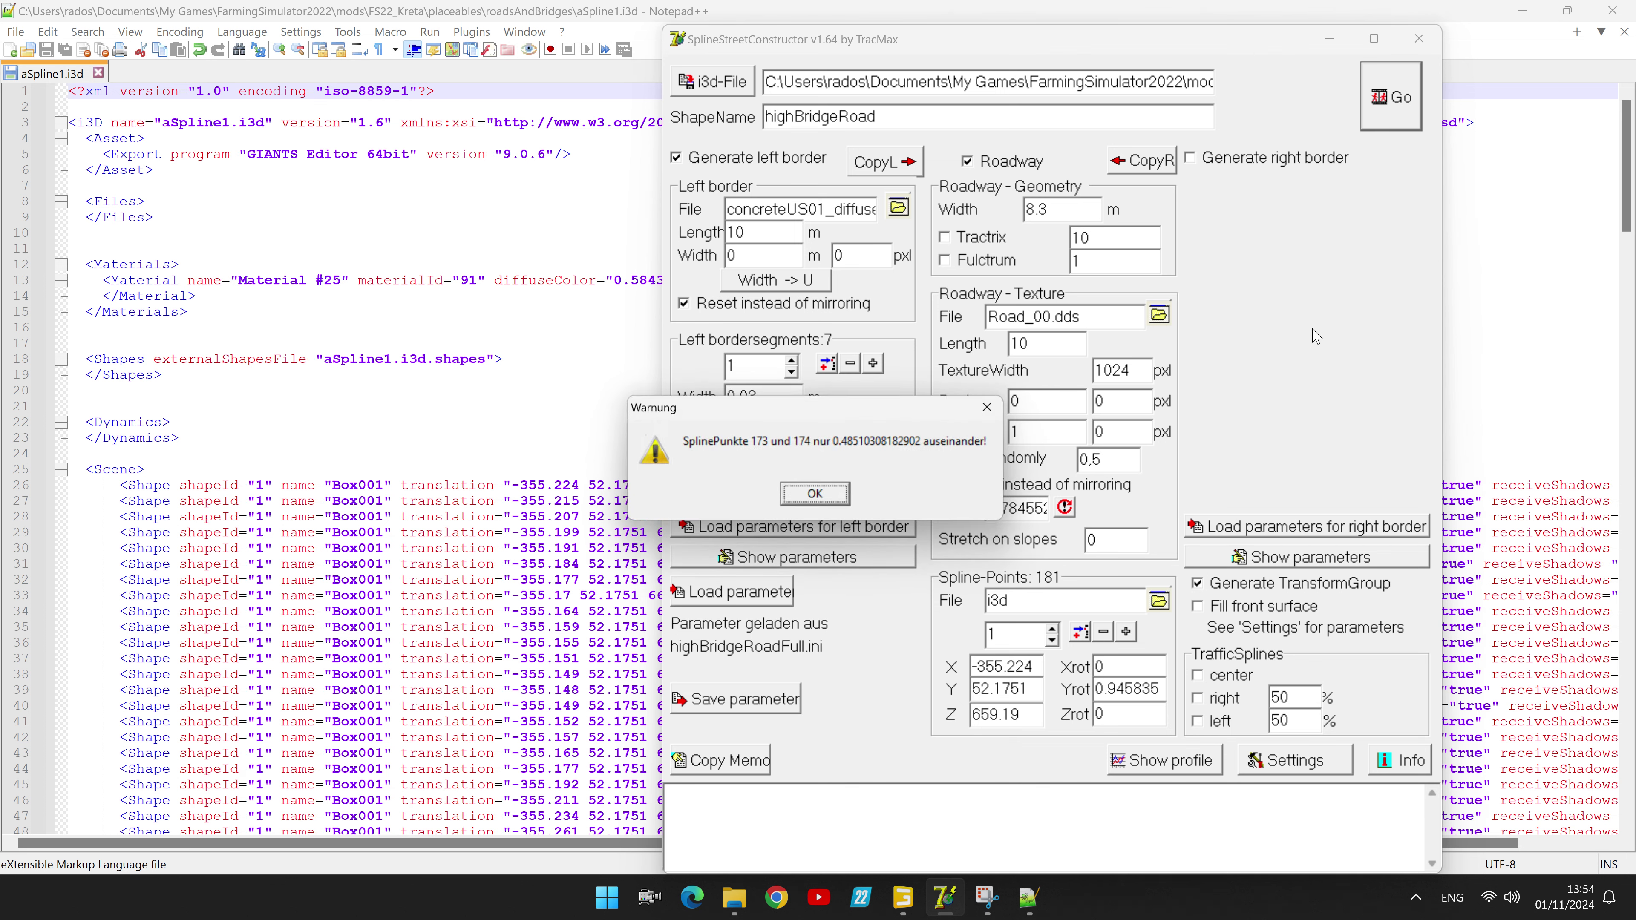
key(Return)
key(Return)
key(Return)
key(Return)
key(Return)
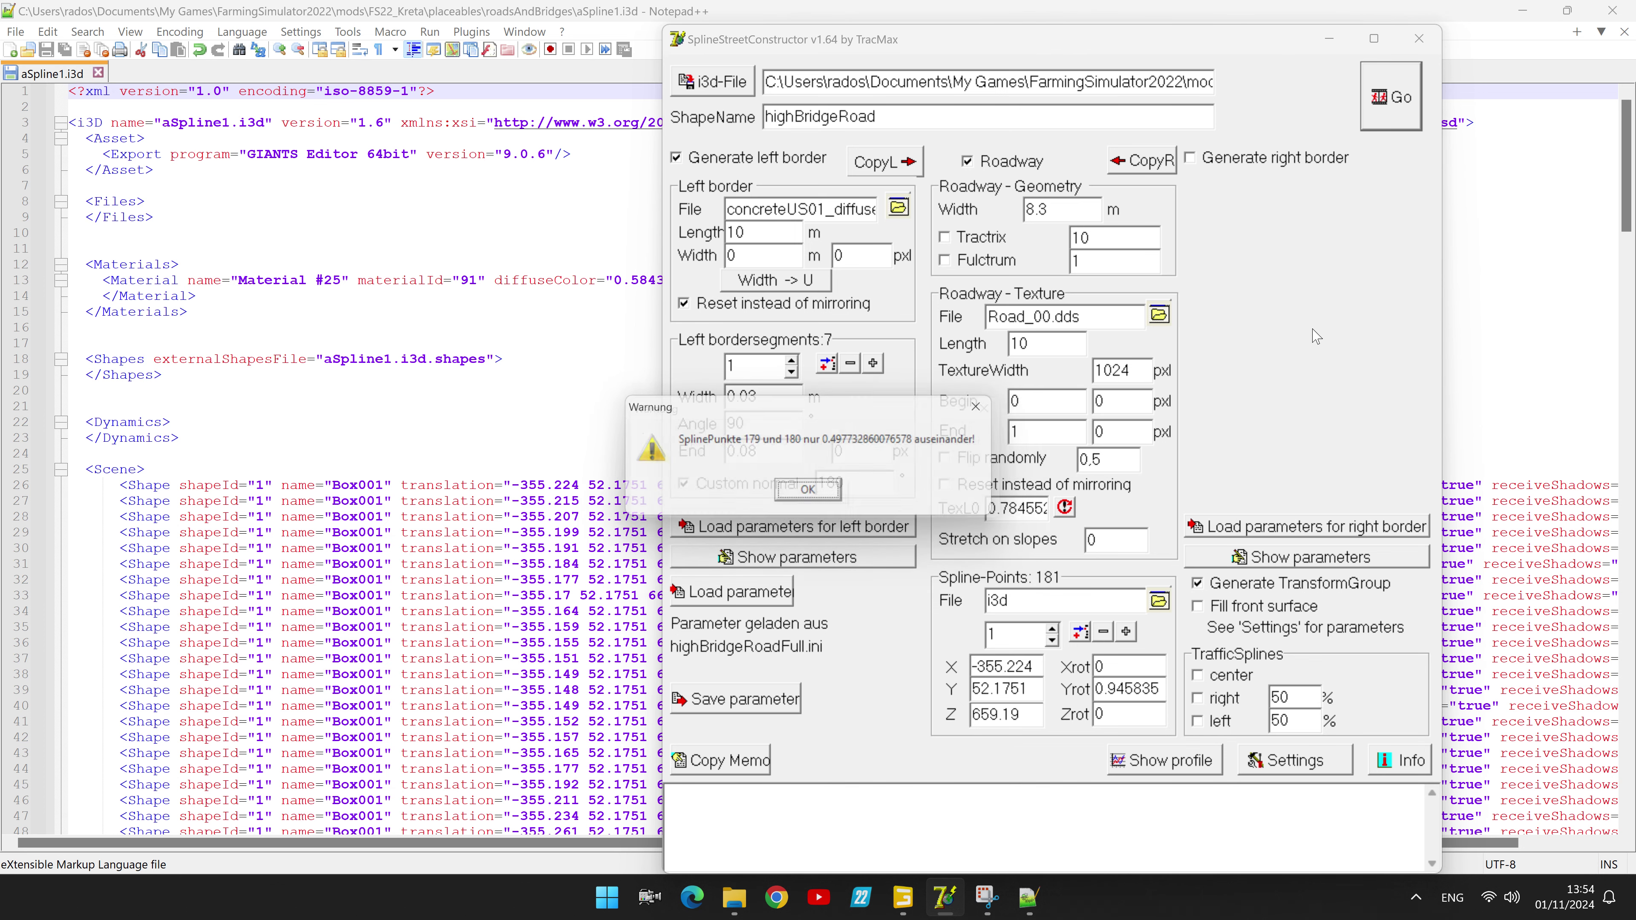
key(Return)
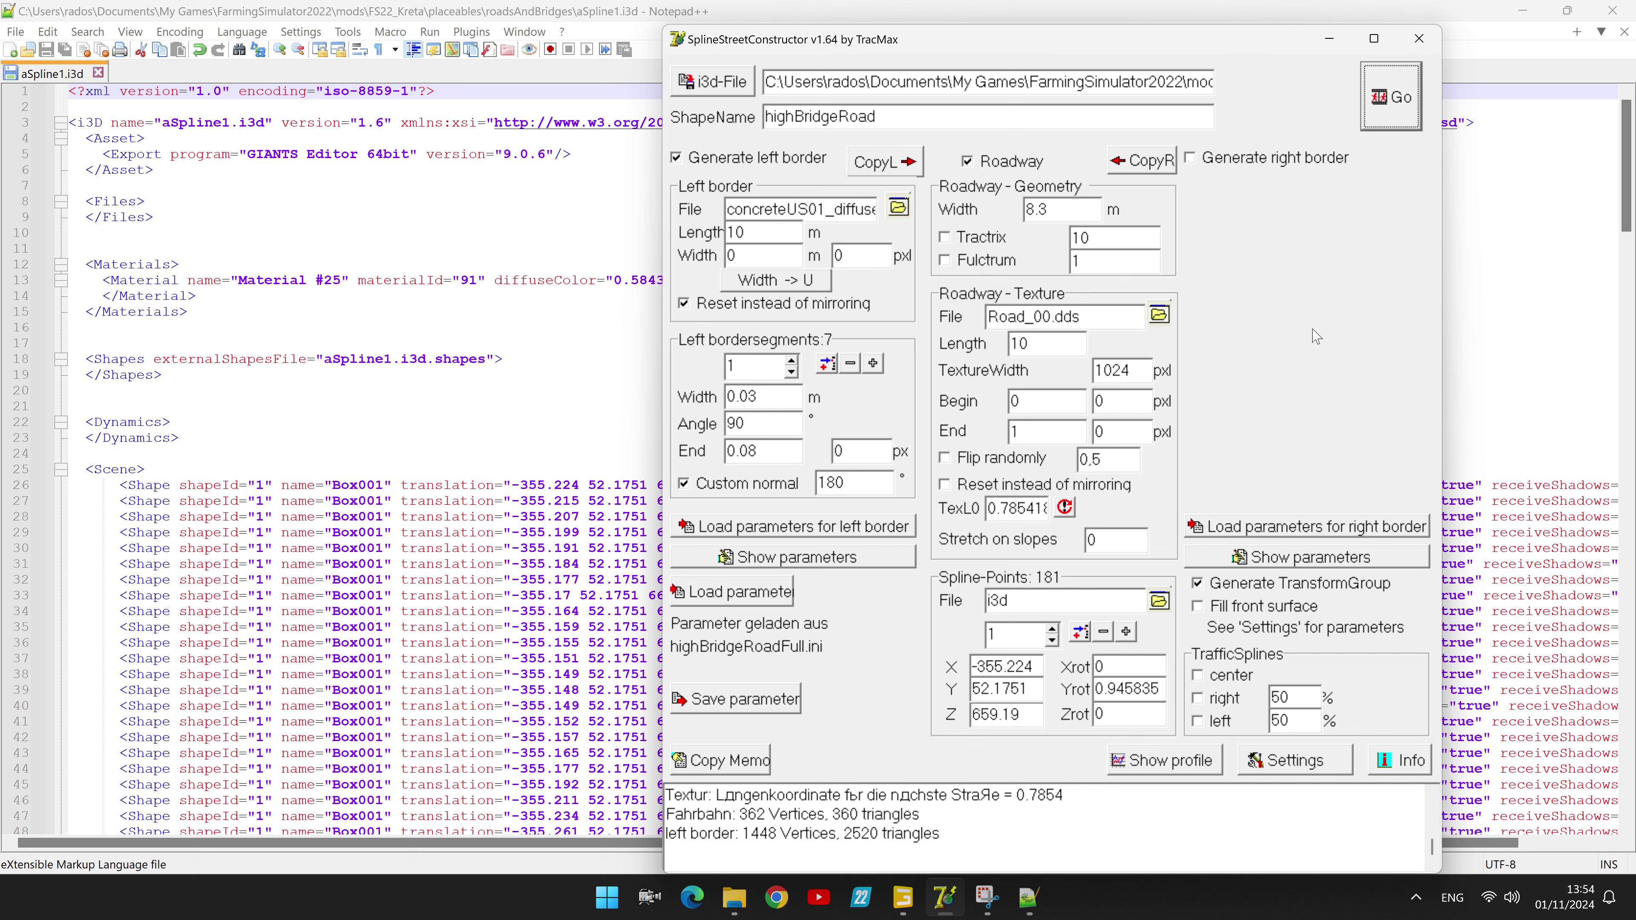
Step: Switch to GIANTS Editor, import the regenerated road file 1.i3d from roadsAndBridges and inspect its junction with the existing road
click(916, 902)
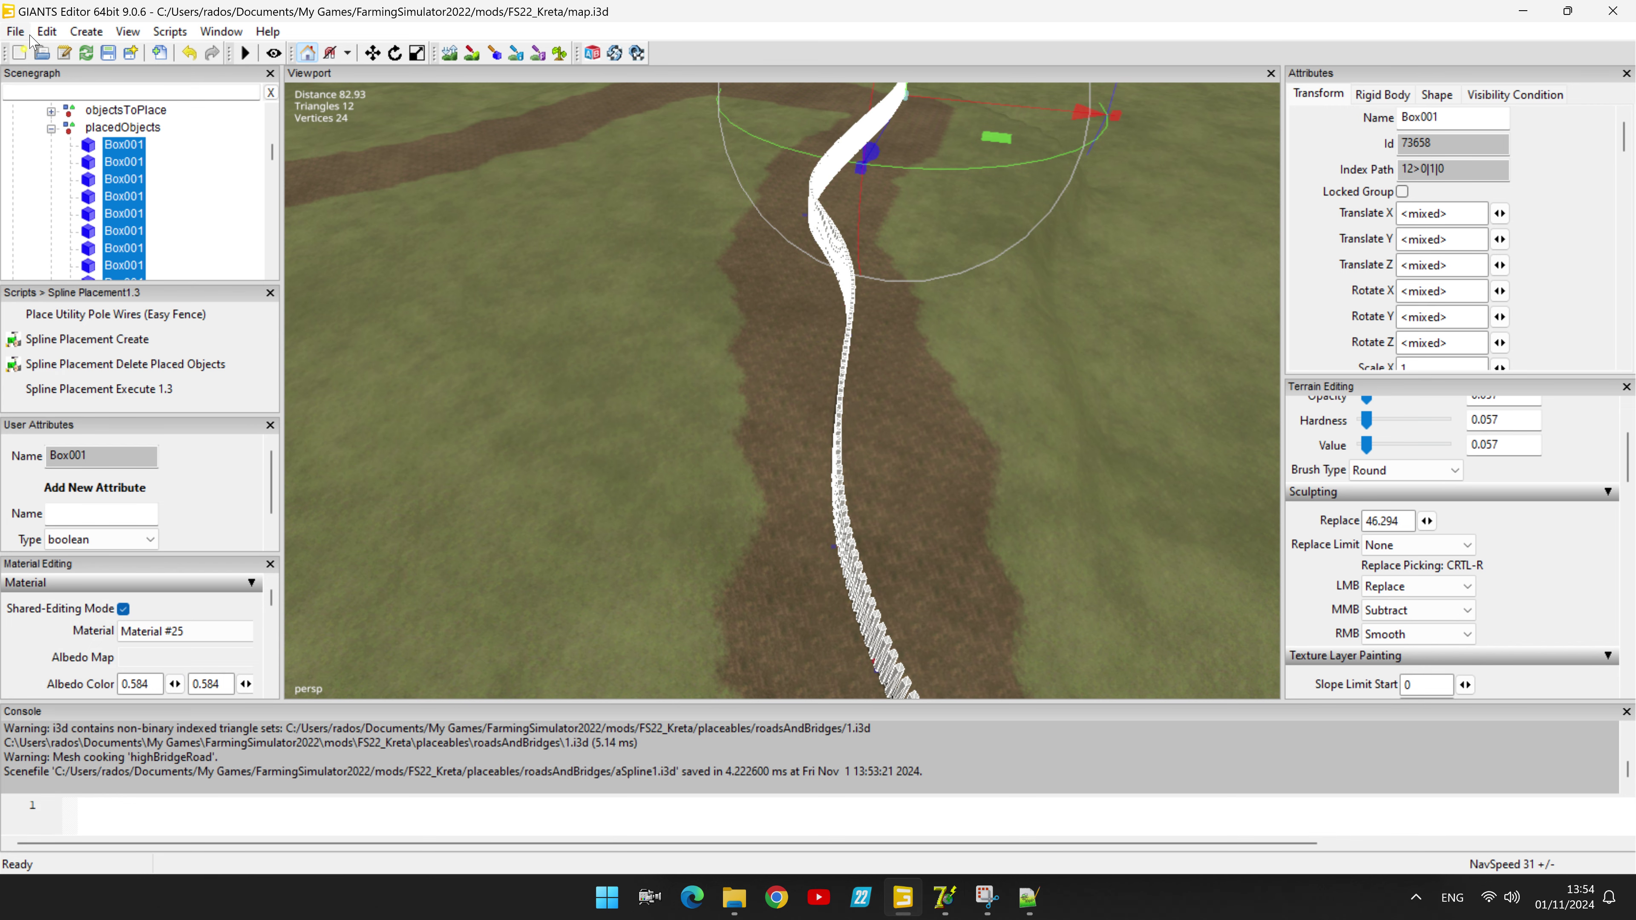
click(15, 31)
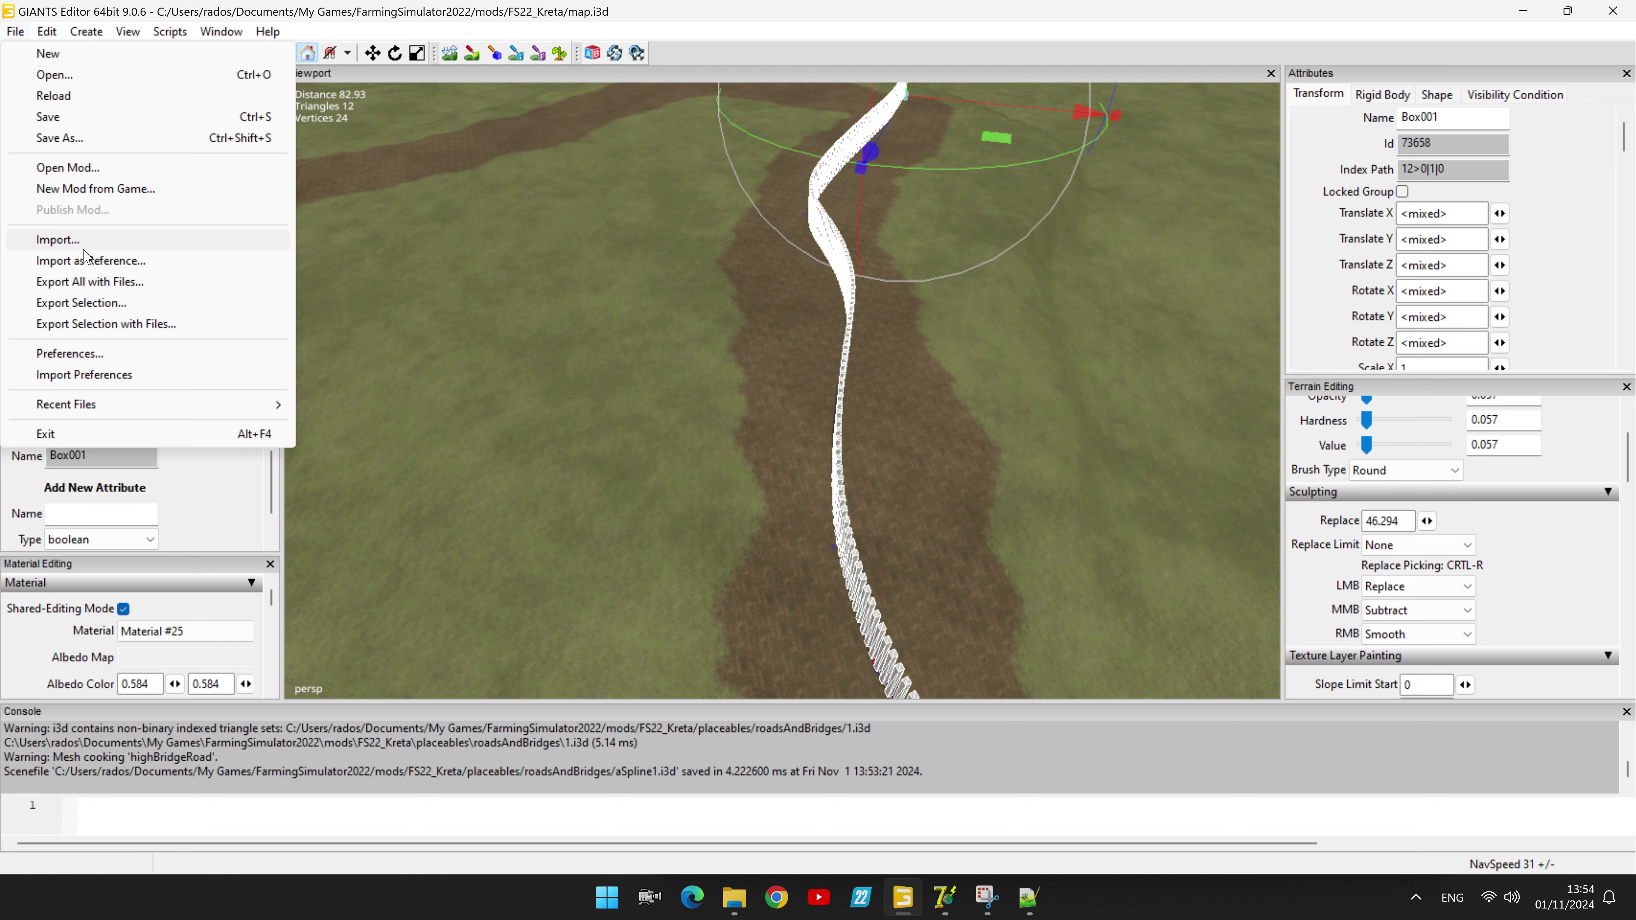
click(103, 241)
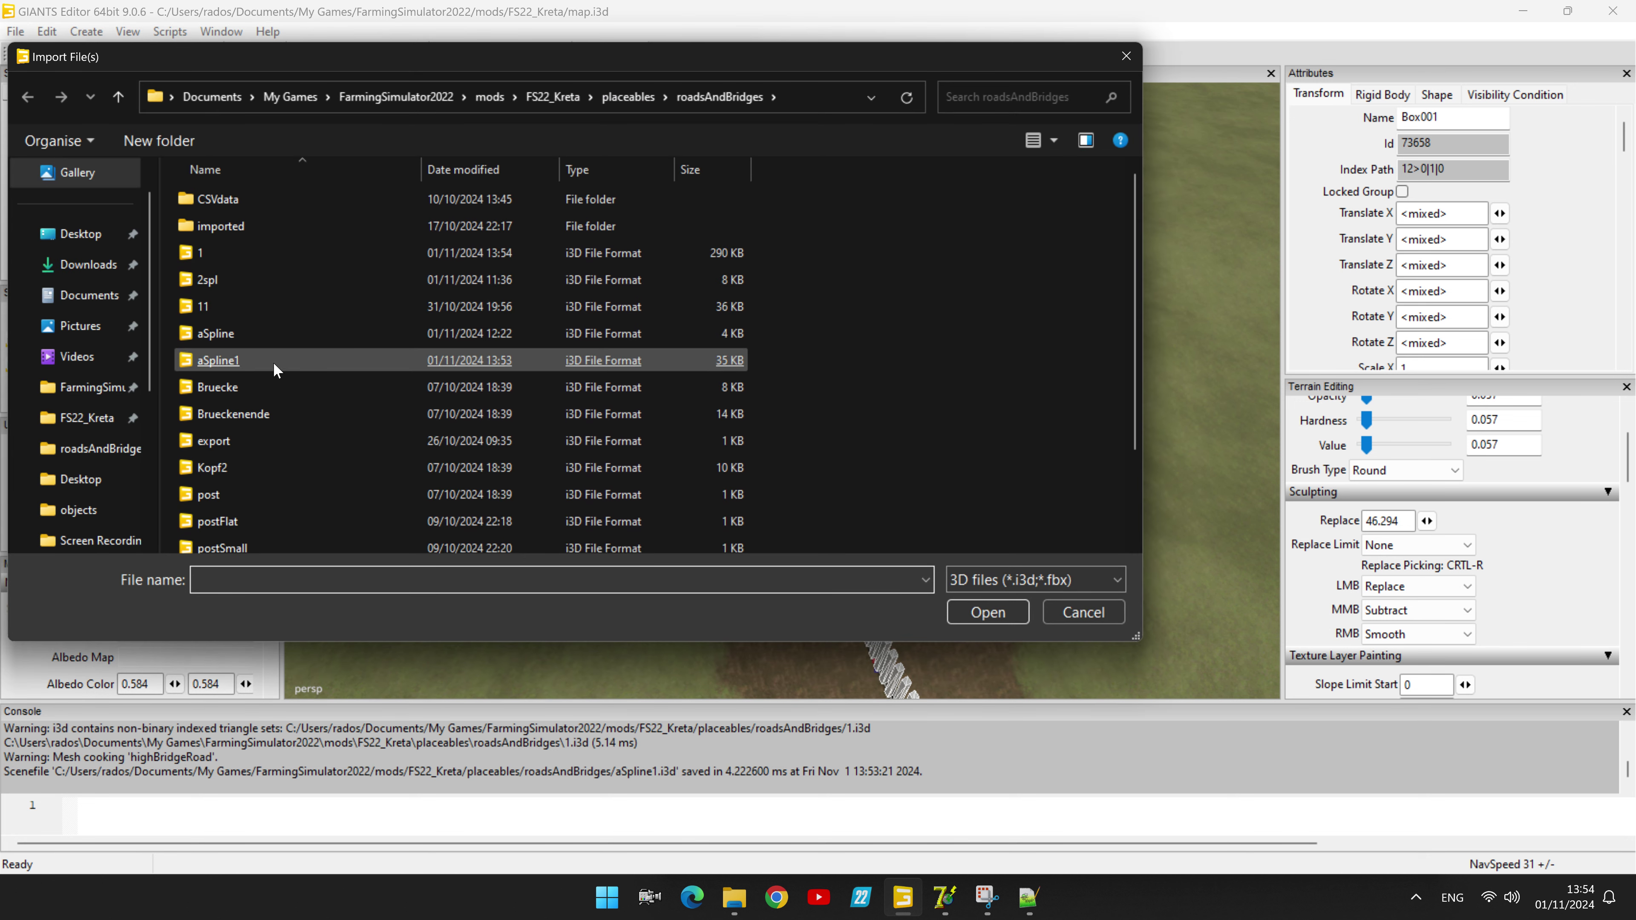
double_click(208, 262)
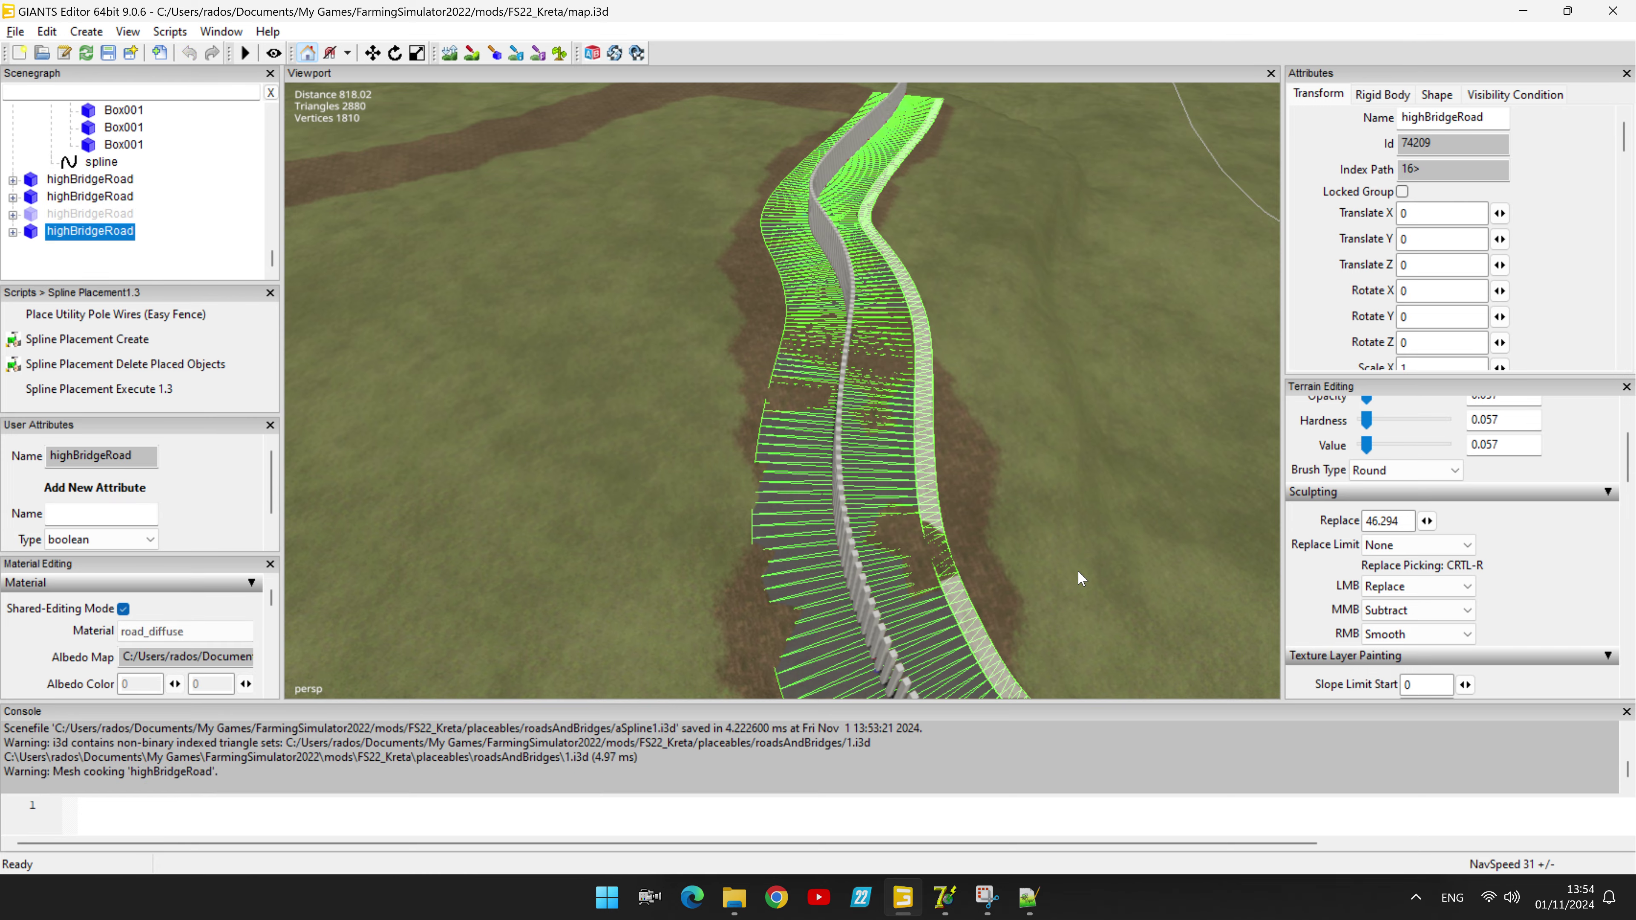
alt+middle_drag(1077, 571, 969, 491)
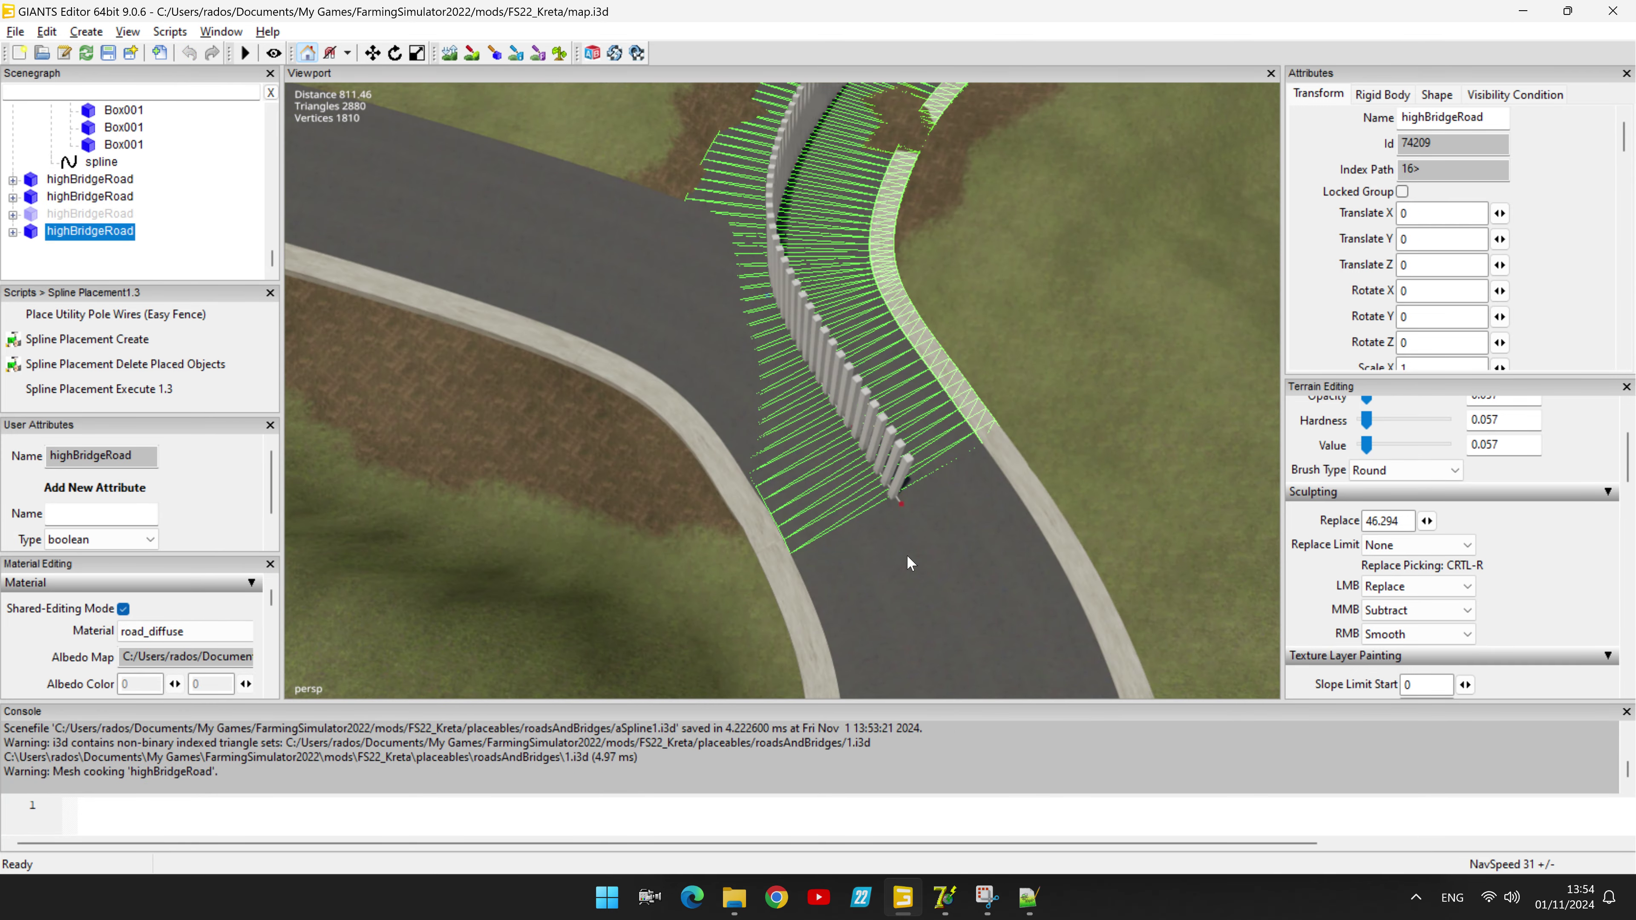